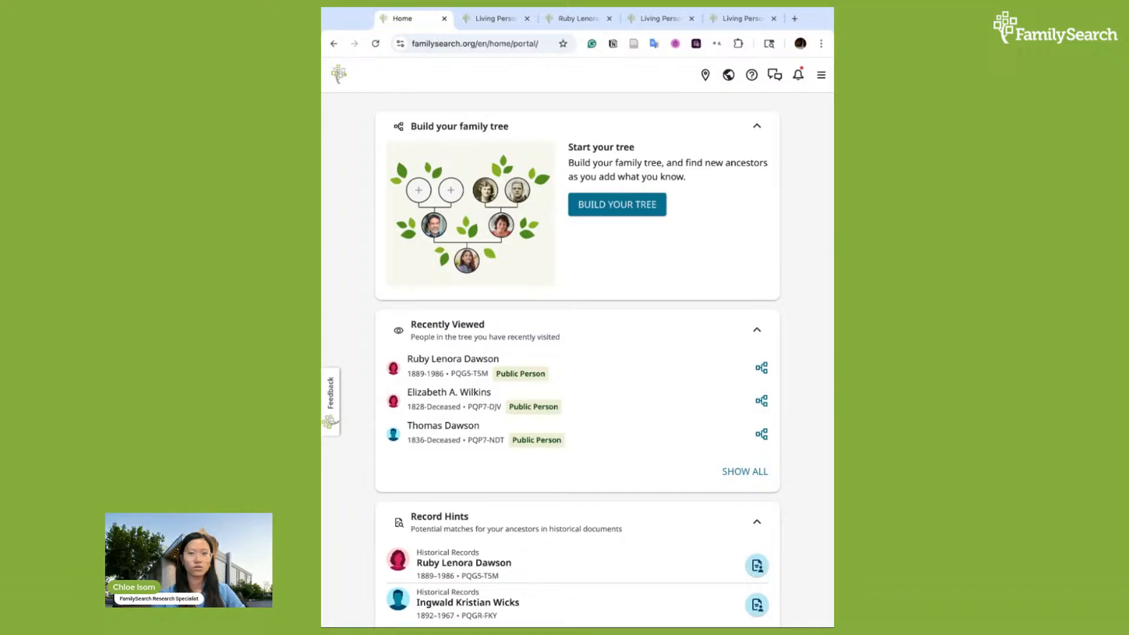
Open the family tree view from the home page
left_click_drag(833, 247, 854, 247)
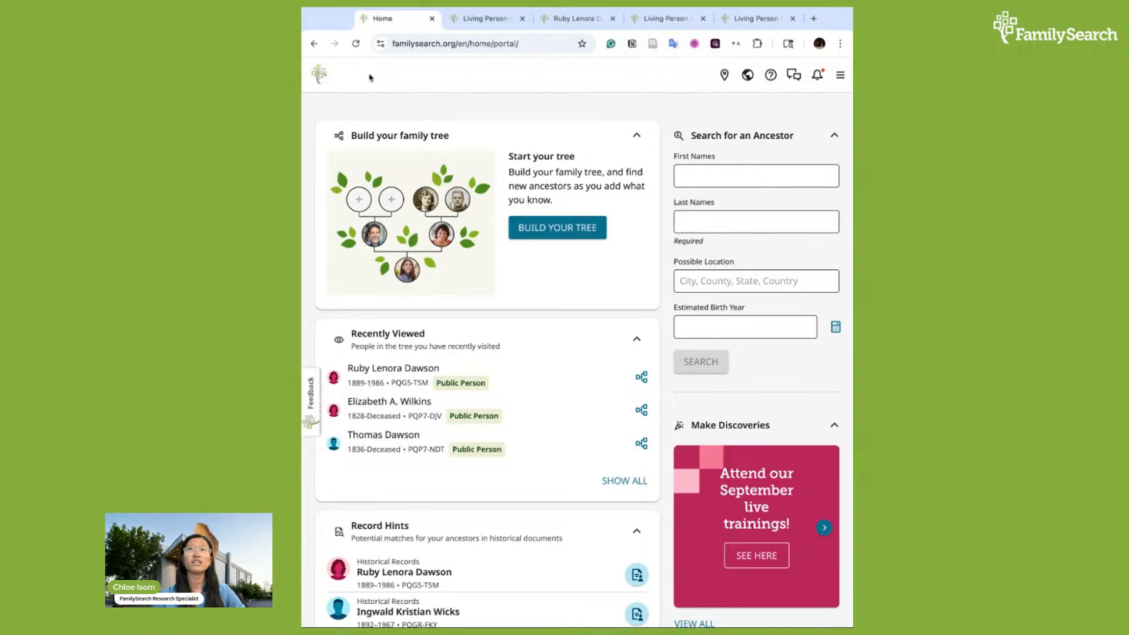
left_click(318, 81)
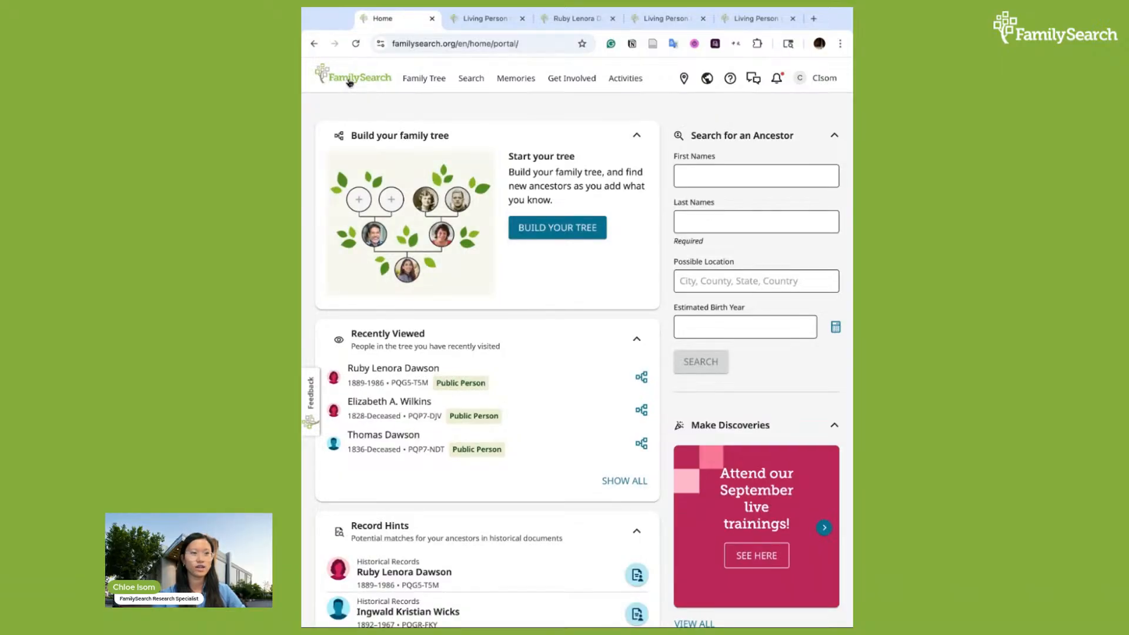
left_click(432, 82)
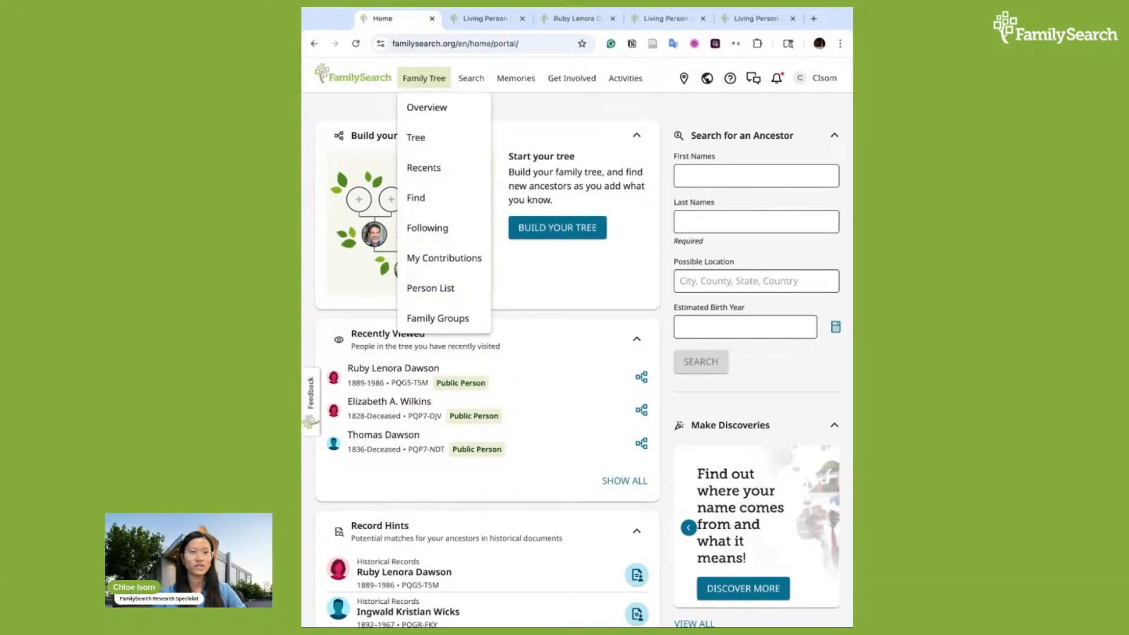
left_click(434, 136)
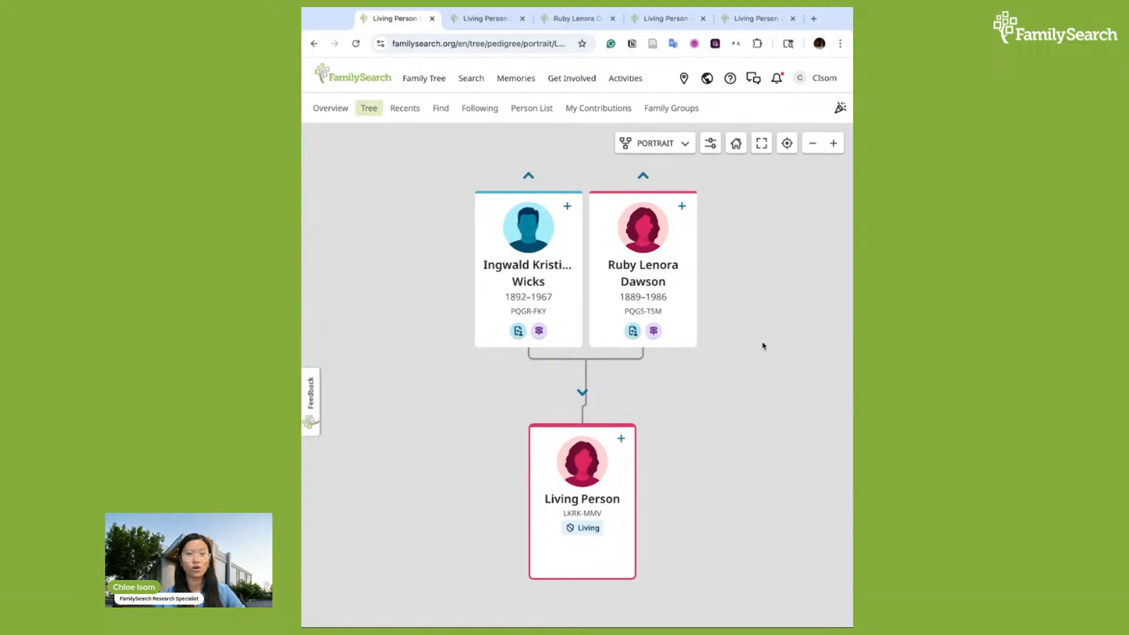
Switch the tree display from Portrait to Landscape
left_click(684, 143)
left_click(683, 170)
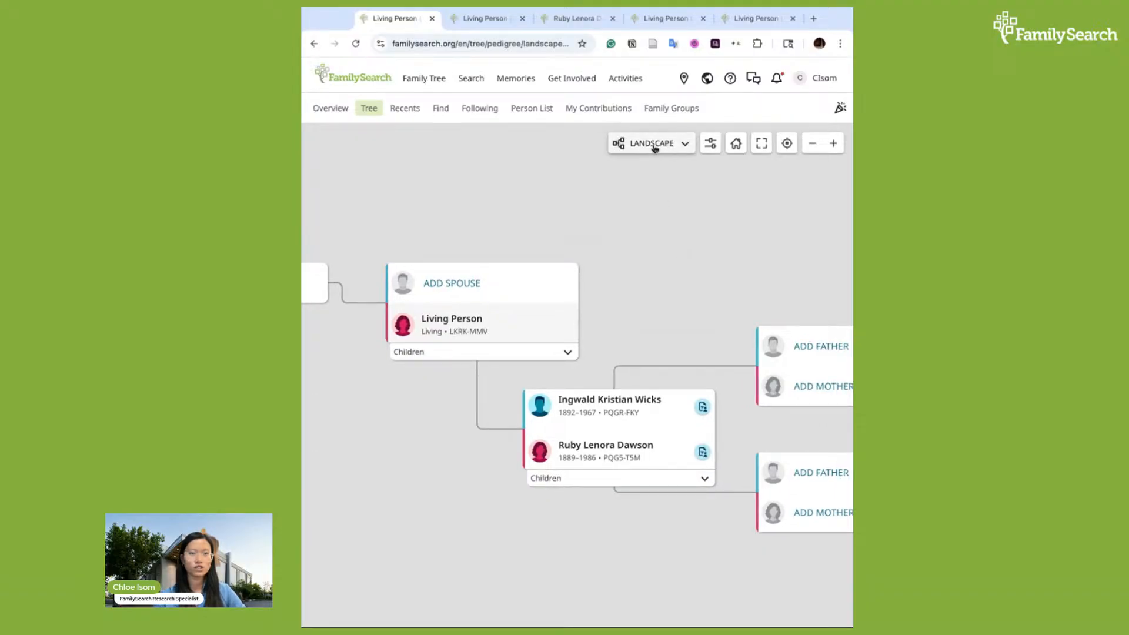
left_click(686, 147)
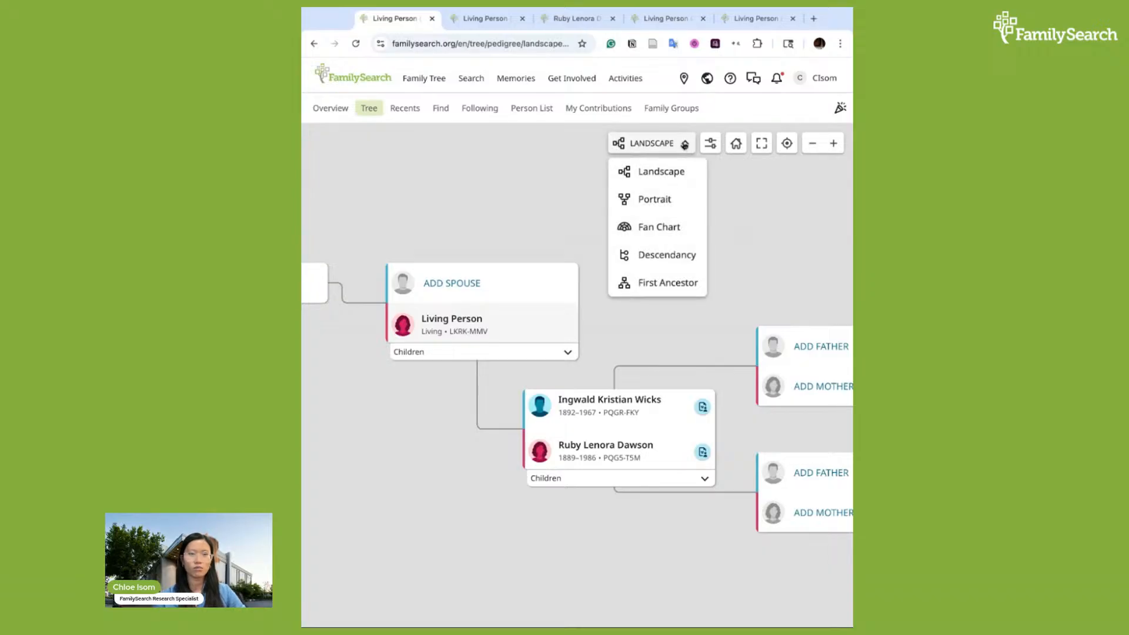
left_click(684, 145)
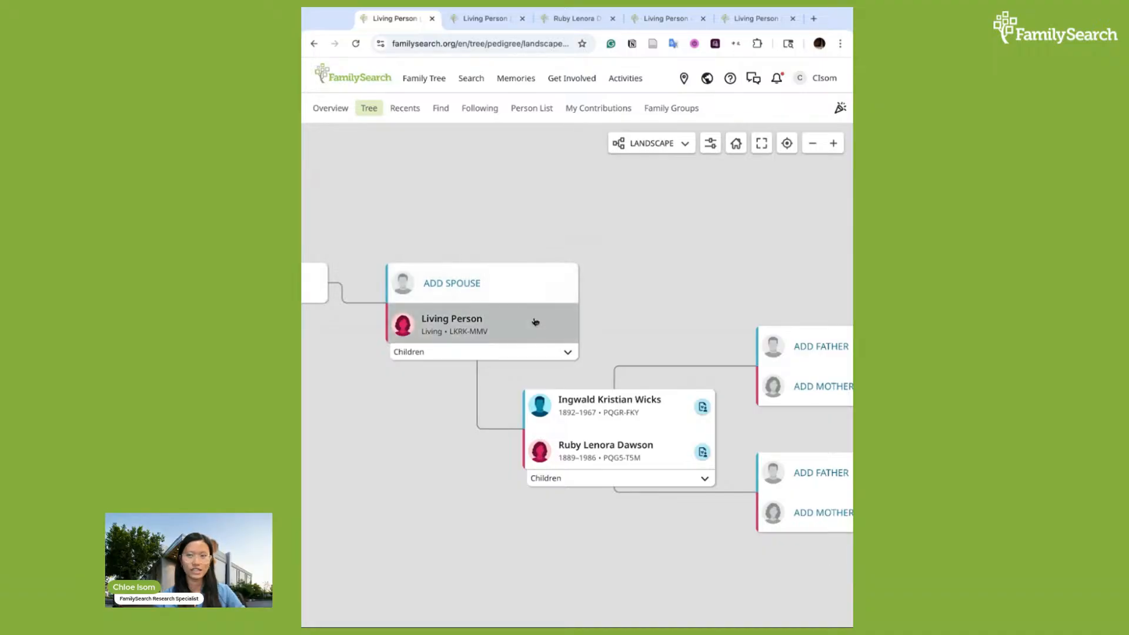
scroll(615, 356, "right", 1)
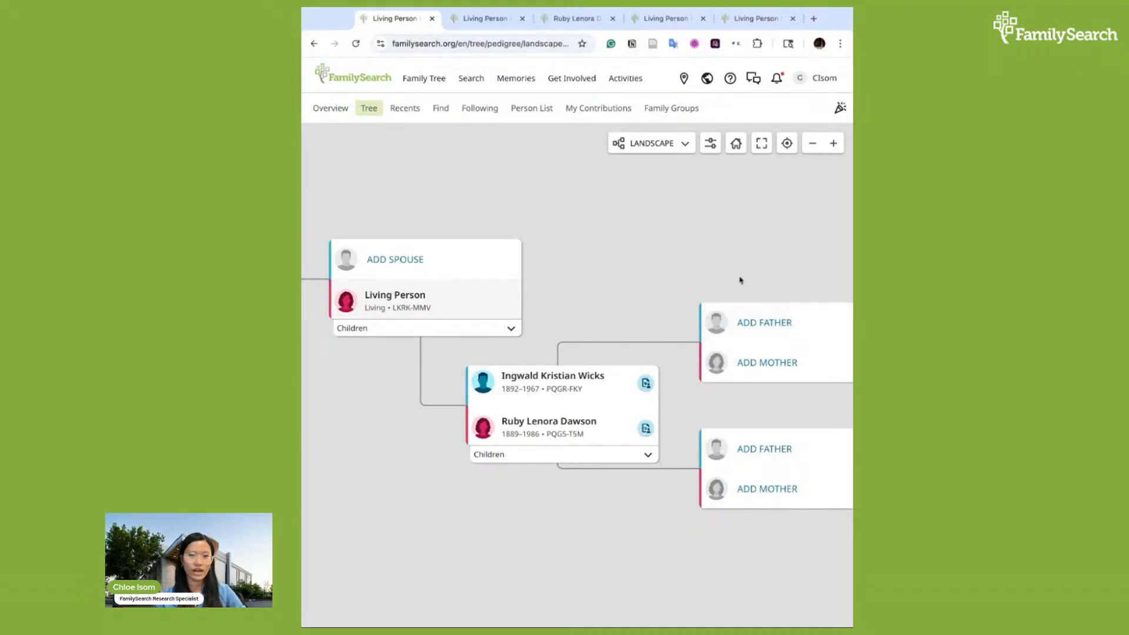
scroll(740, 280, "right", 2)
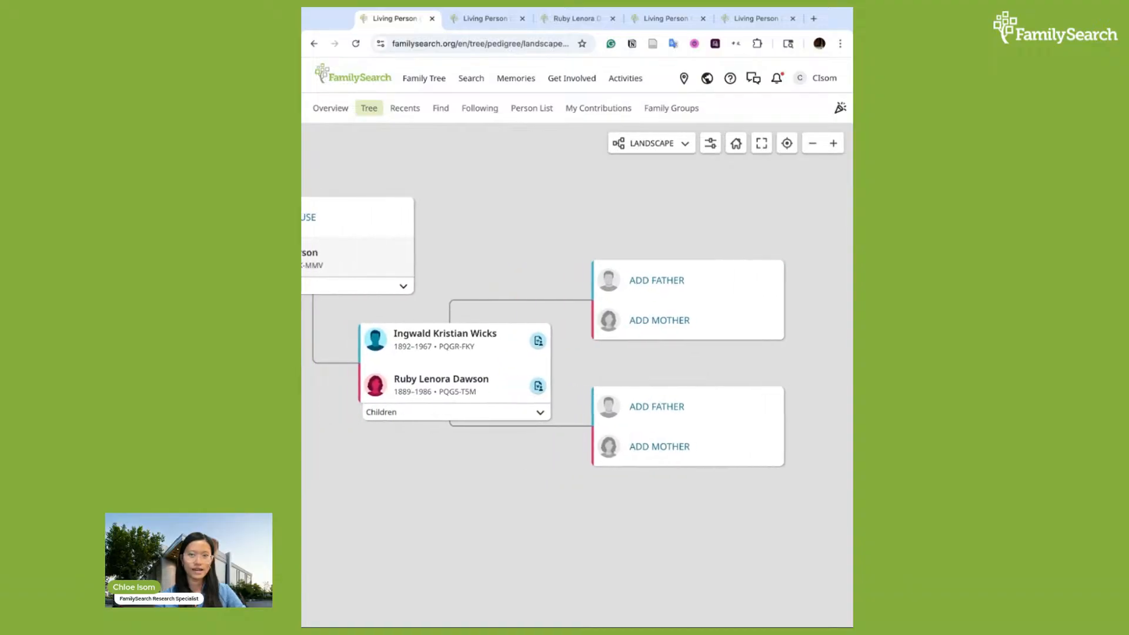
scroll(719, 234, "left", 1)
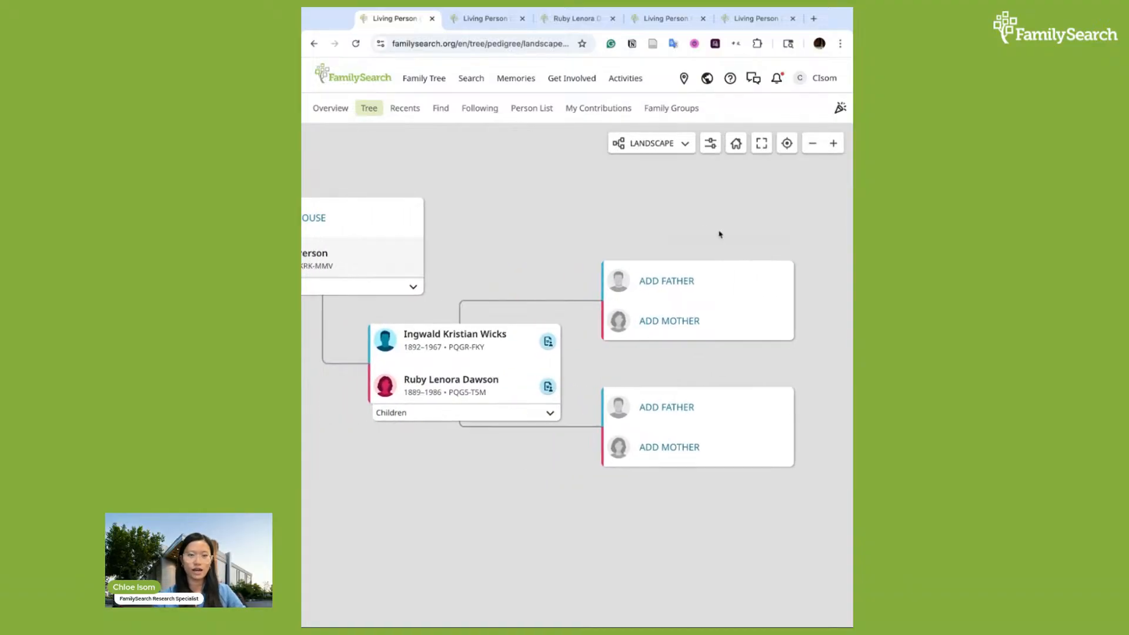
scroll(720, 235, "right", 1)
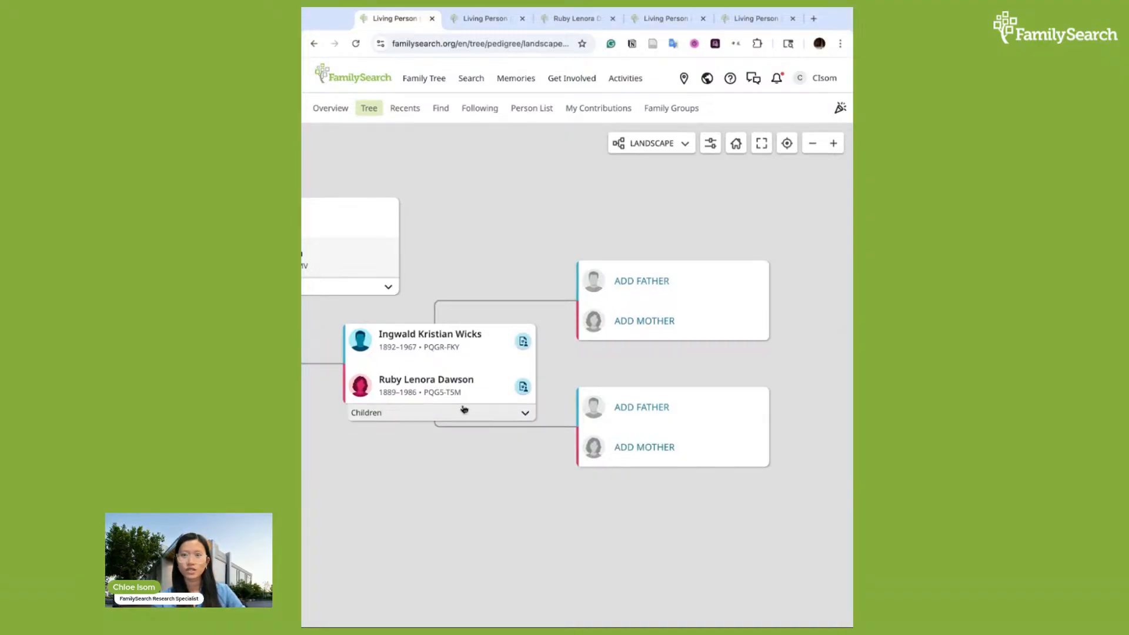
scroll(626, 360, "right", 1)
scroll(626, 360, "down", 1)
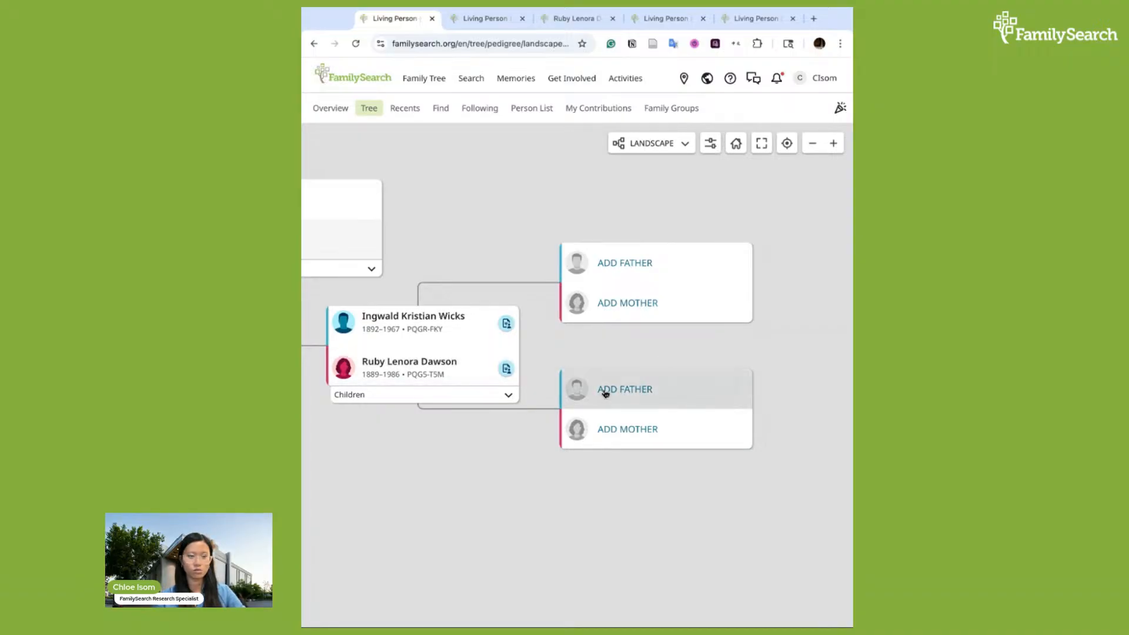
left_click(683, 393)
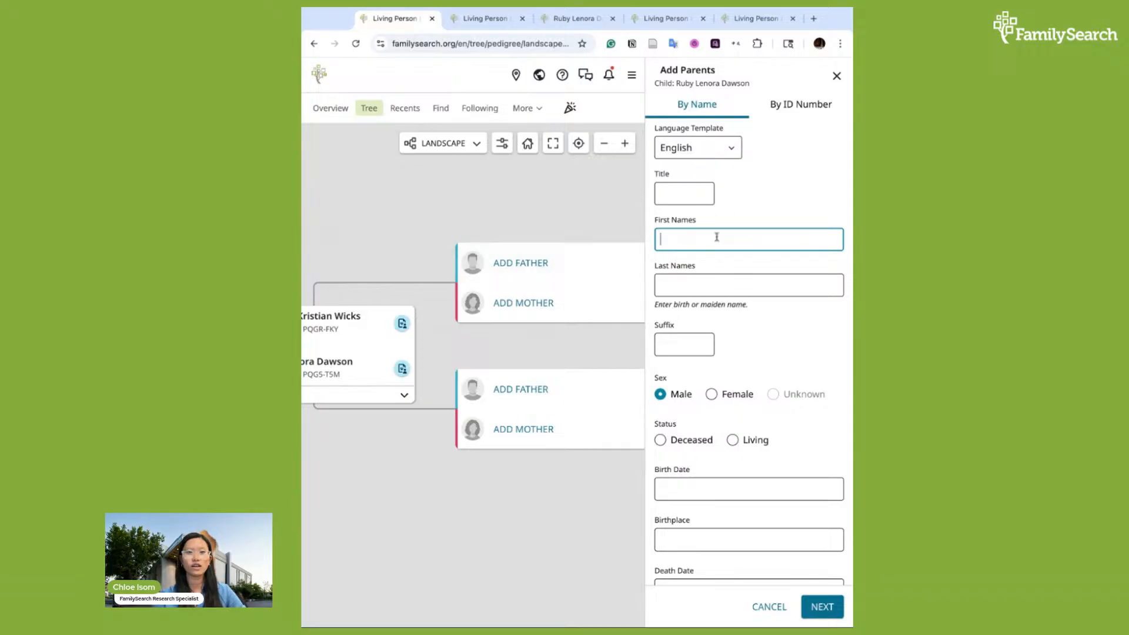
scroll(736, 368, "down", 3)
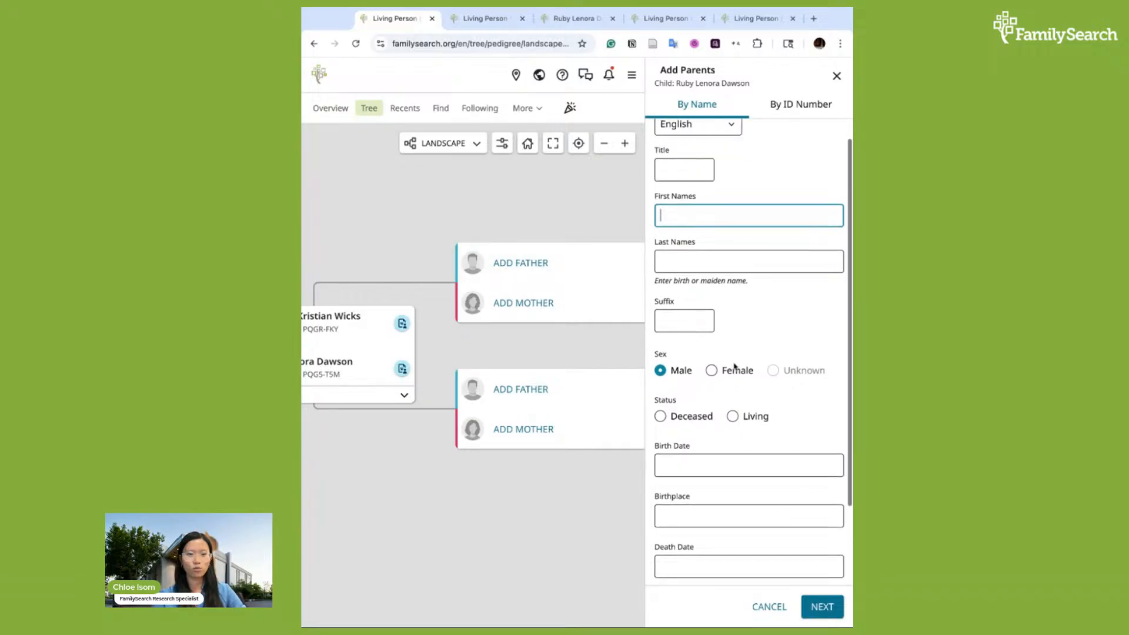
scroll(738, 324, "up", 3)
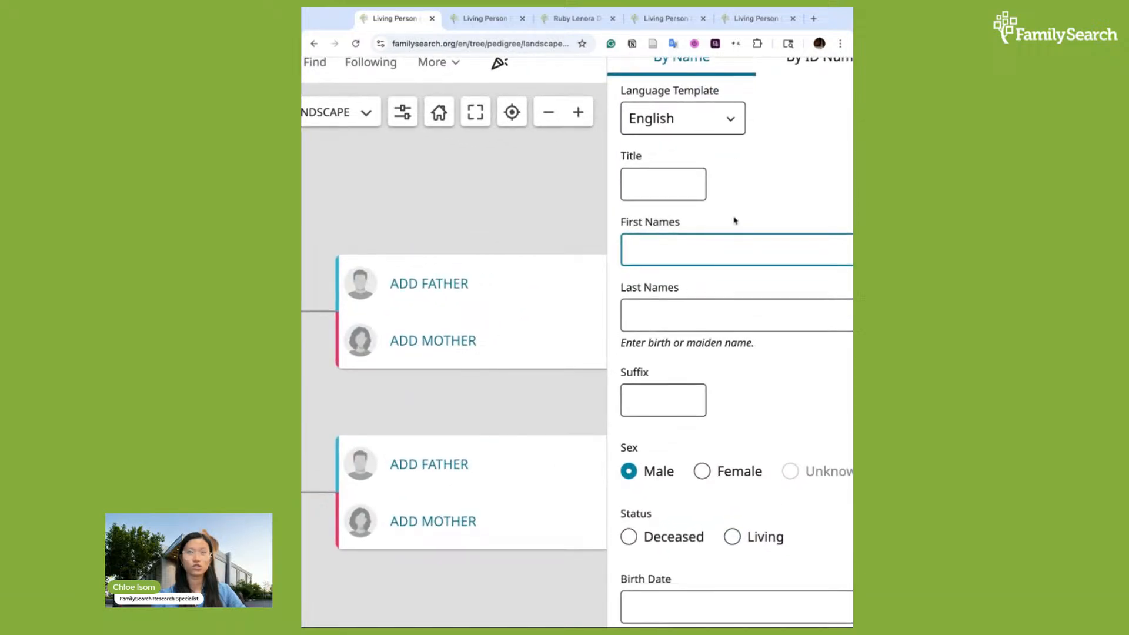
scroll(735, 221, "right", 2)
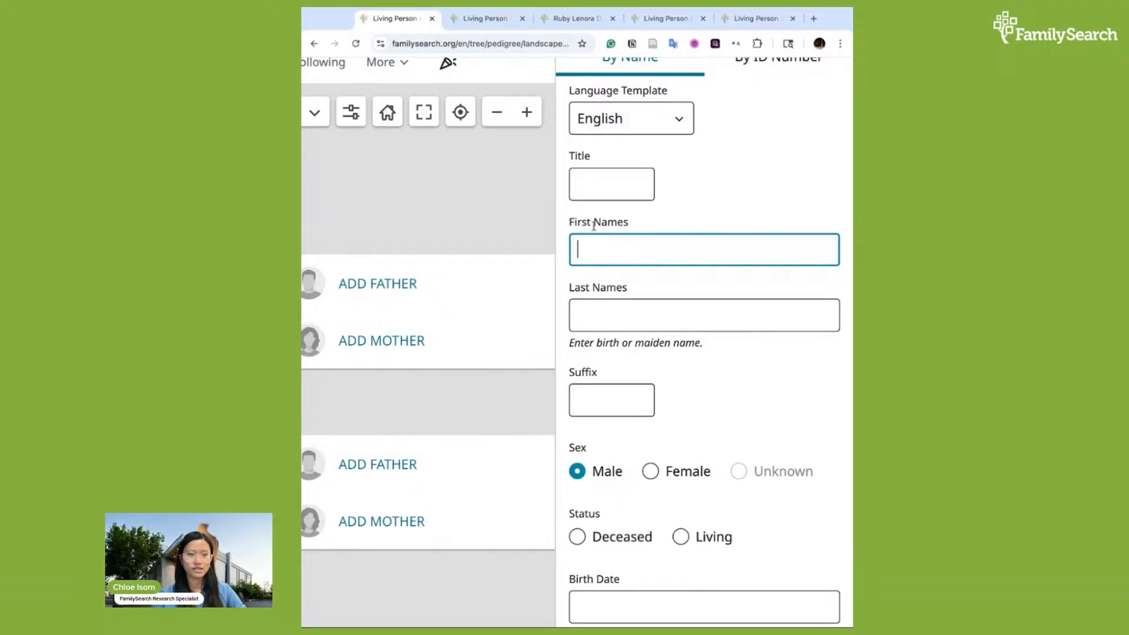
type("Horace")
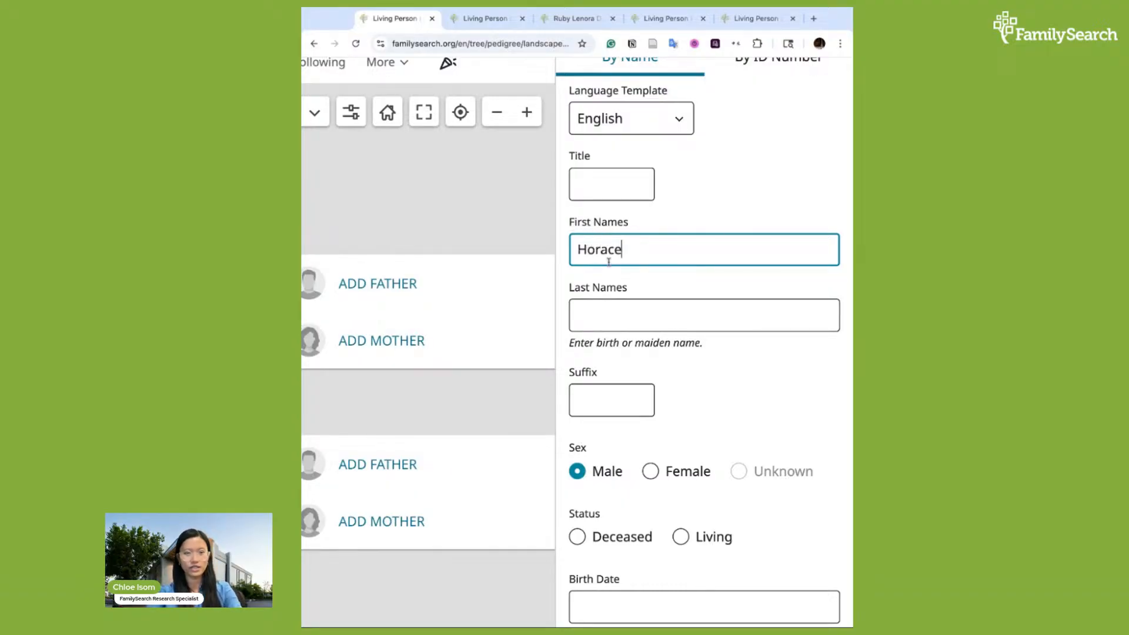
key("Tab")
type("Dawson")
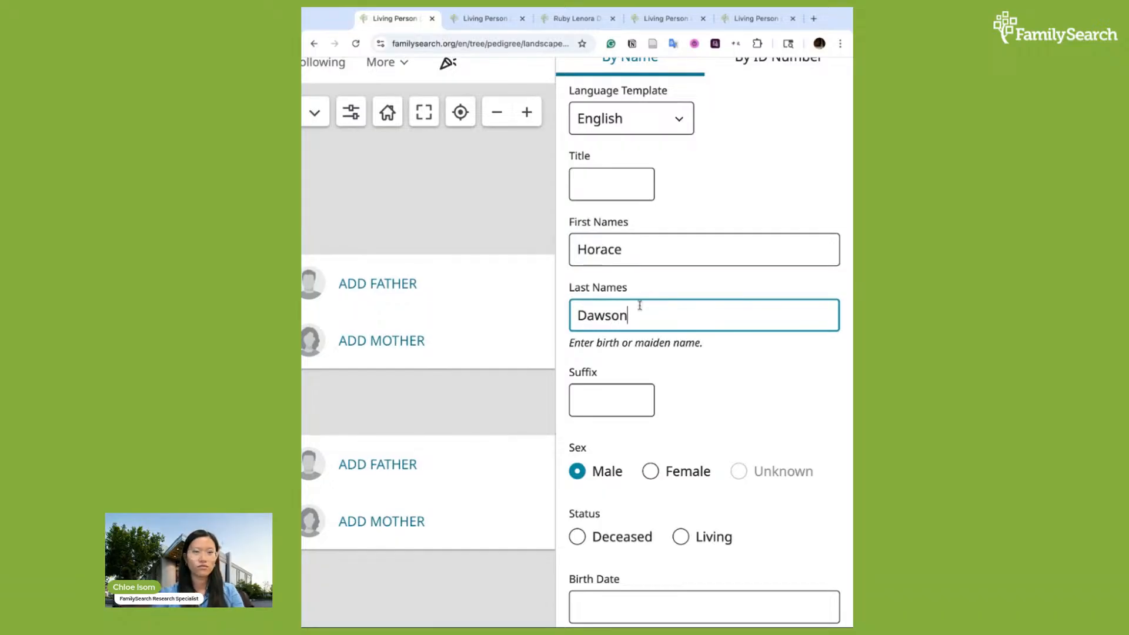
Select Male as the father's sex in the Add Parents form
left_click(605, 186)
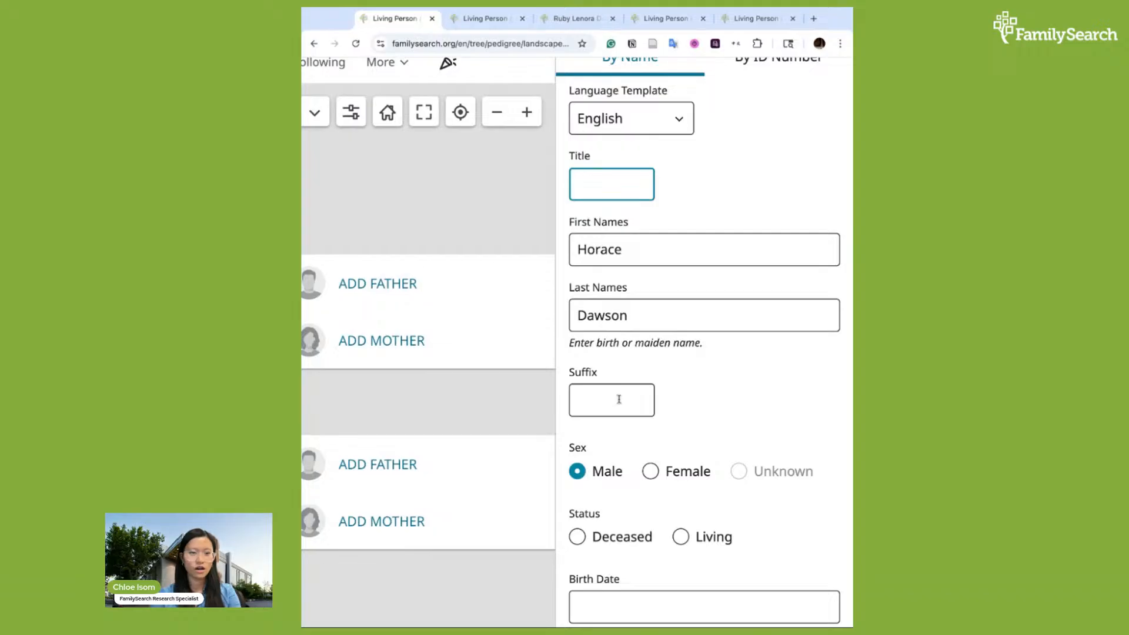
left_click(599, 405)
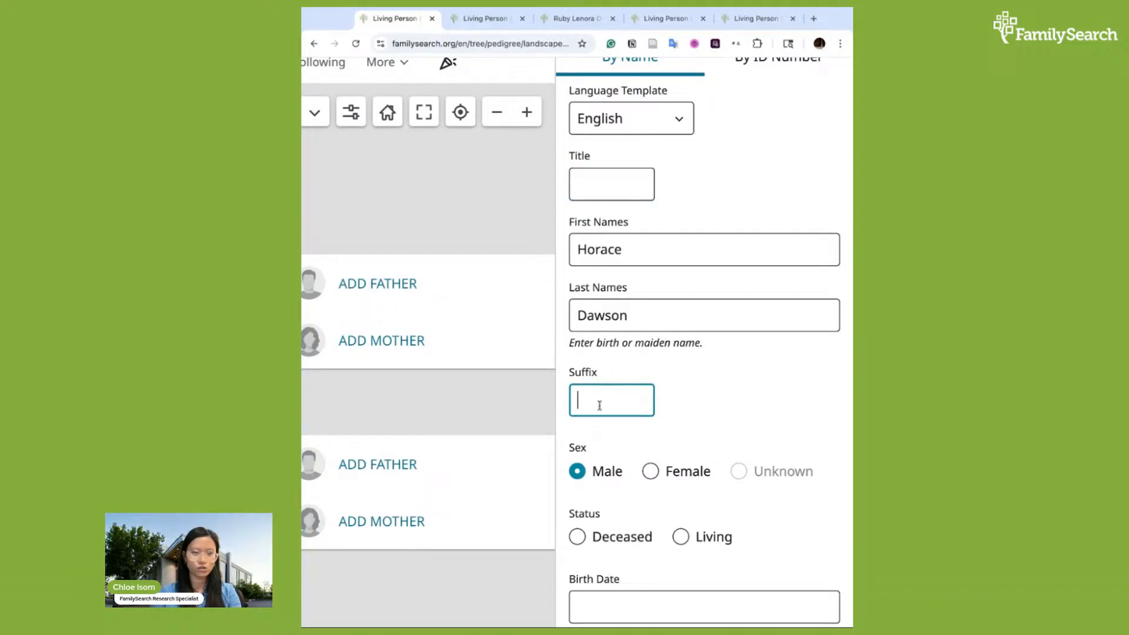
scroll(707, 421, "down", 1)
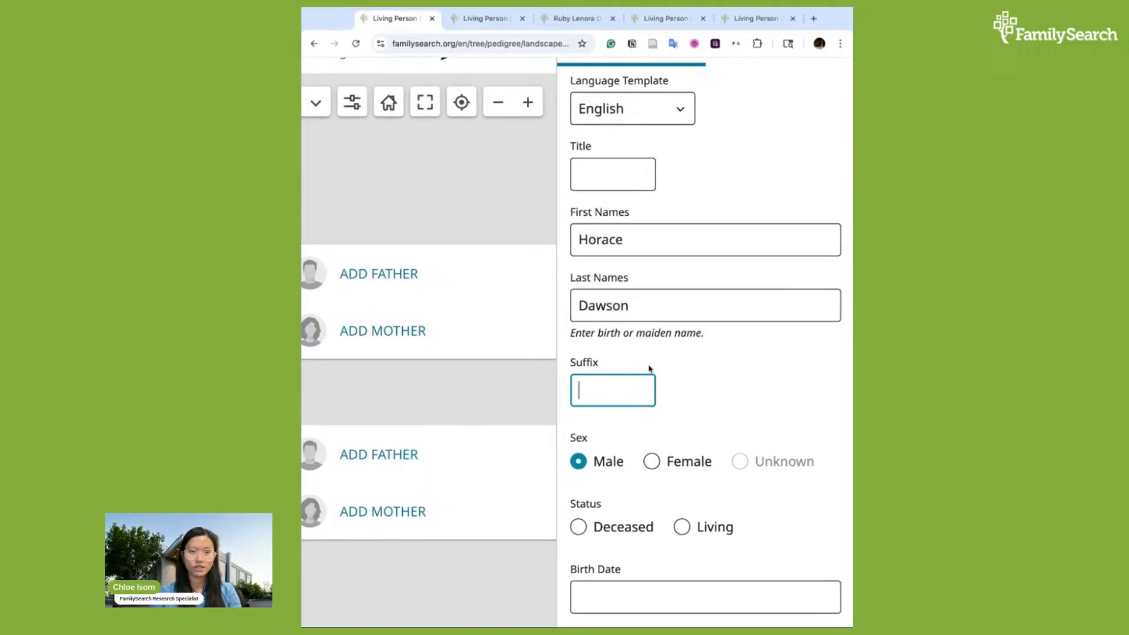
scroll(650, 369, "down", 2)
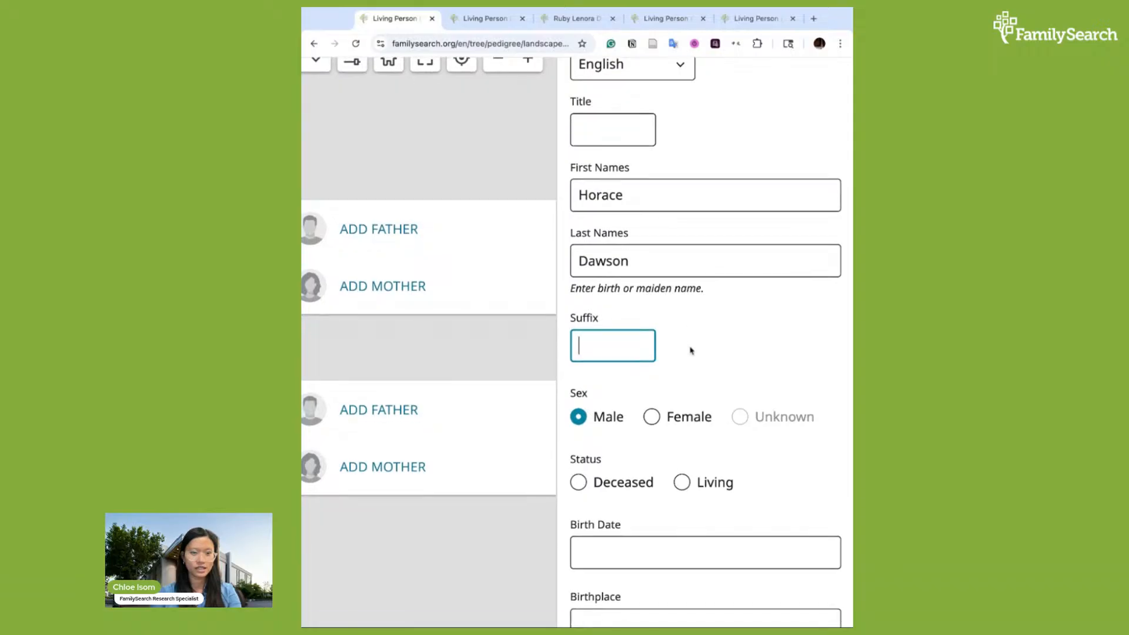
scroll(677, 355, "down", 2)
scroll(587, 371, "down", 2)
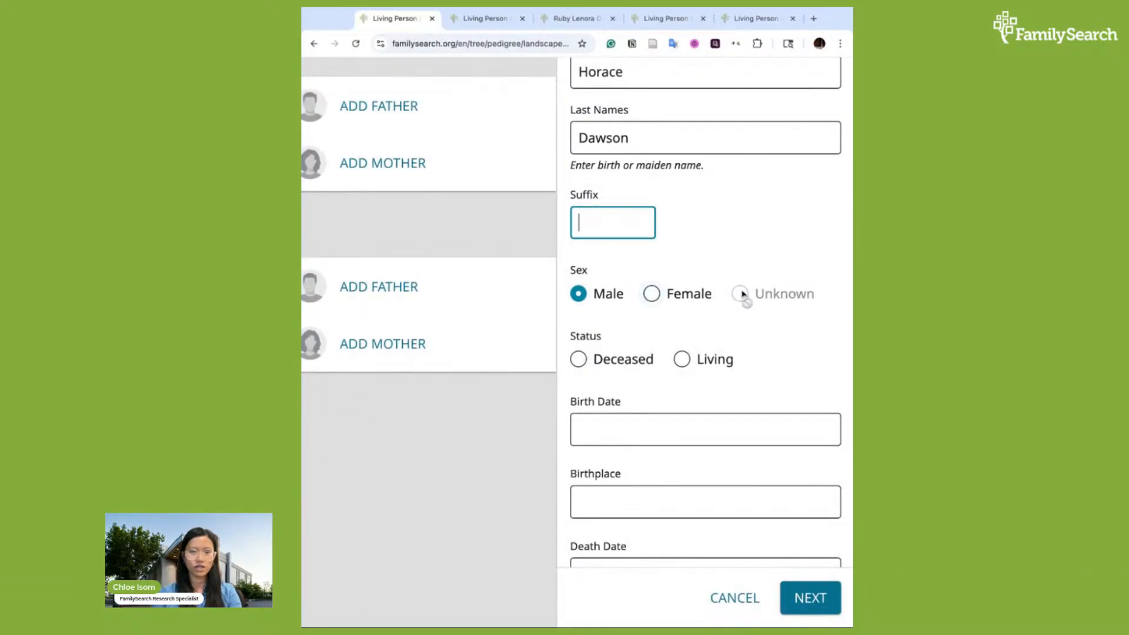
left_click(576, 294)
scroll(612, 381, "down", 1)
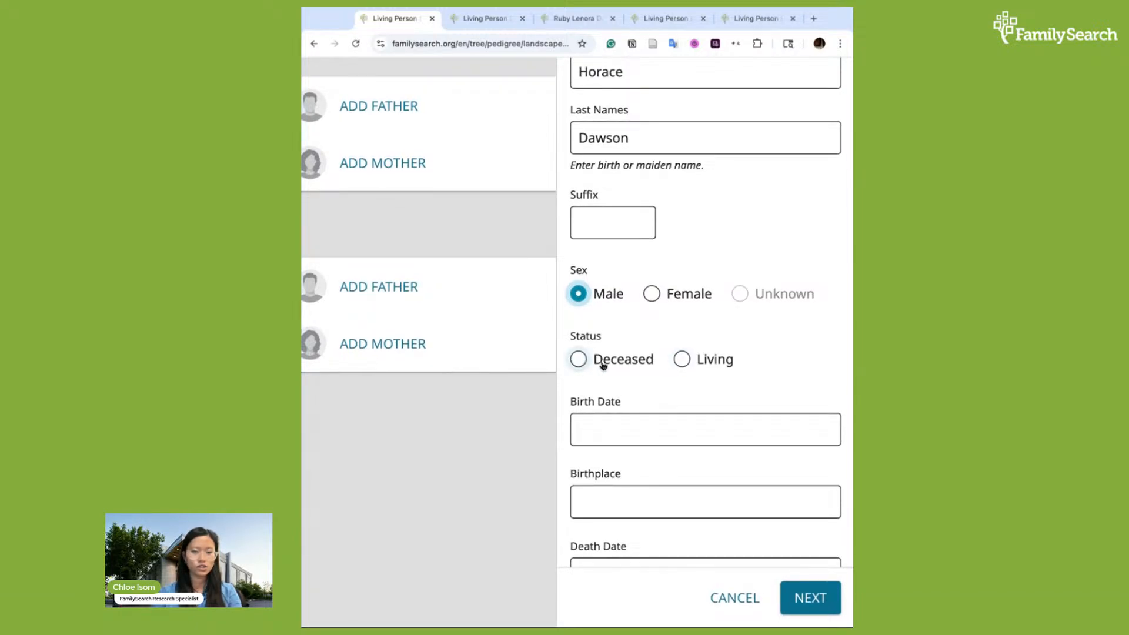
scroll(624, 395, "down", 1)
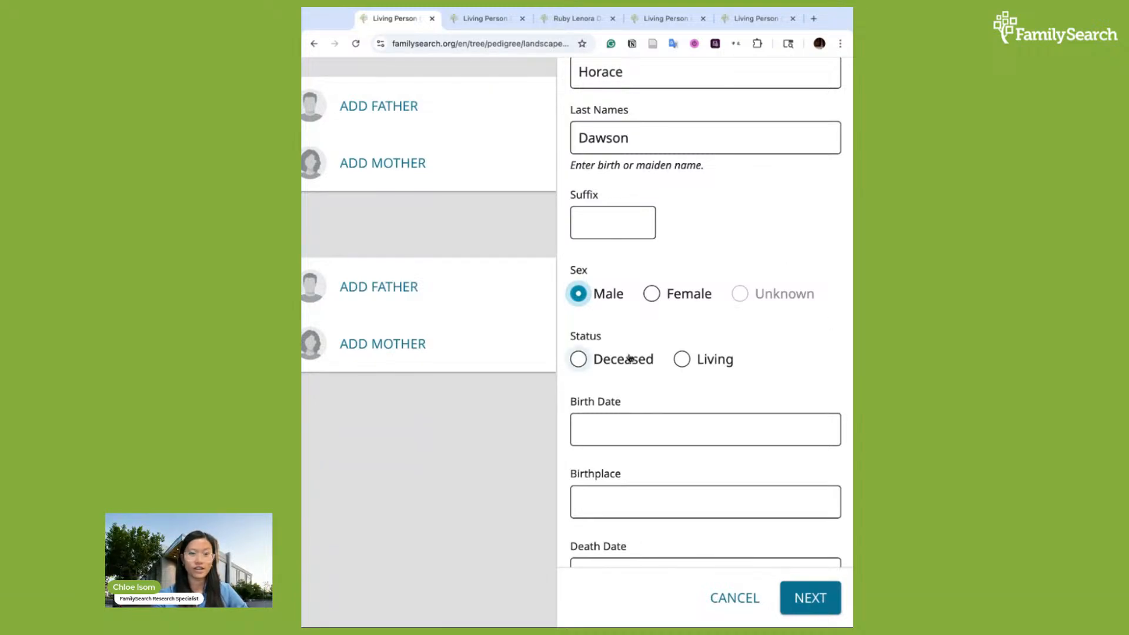
Mark the father as Deceased and set his birth date to 15 August 1866
left_click(588, 362)
left_click(683, 361)
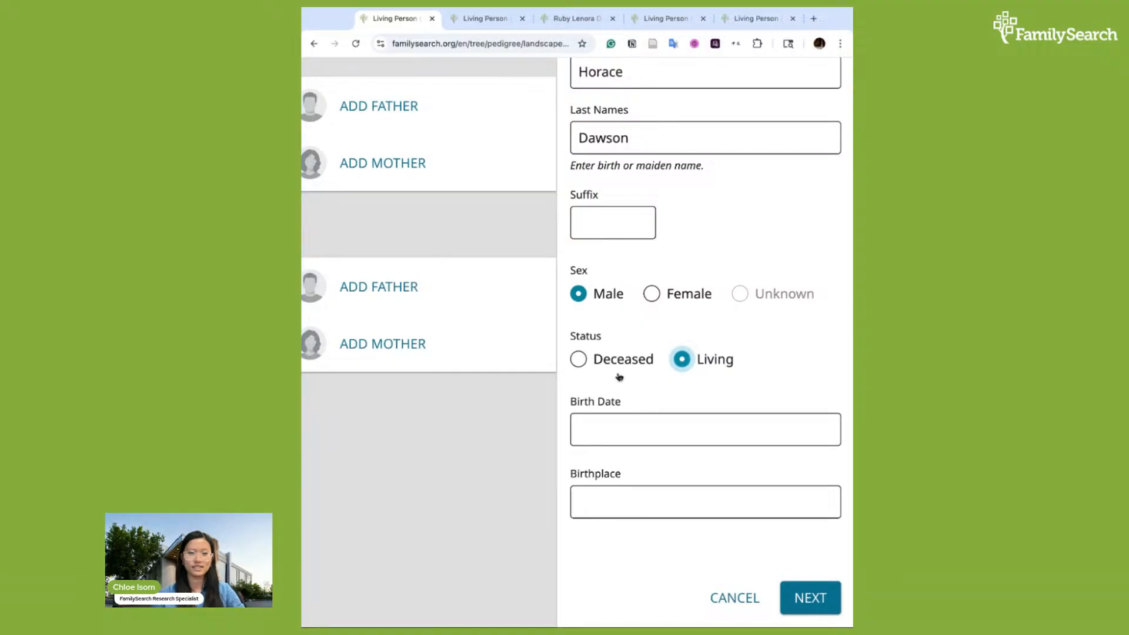
left_click(577, 362)
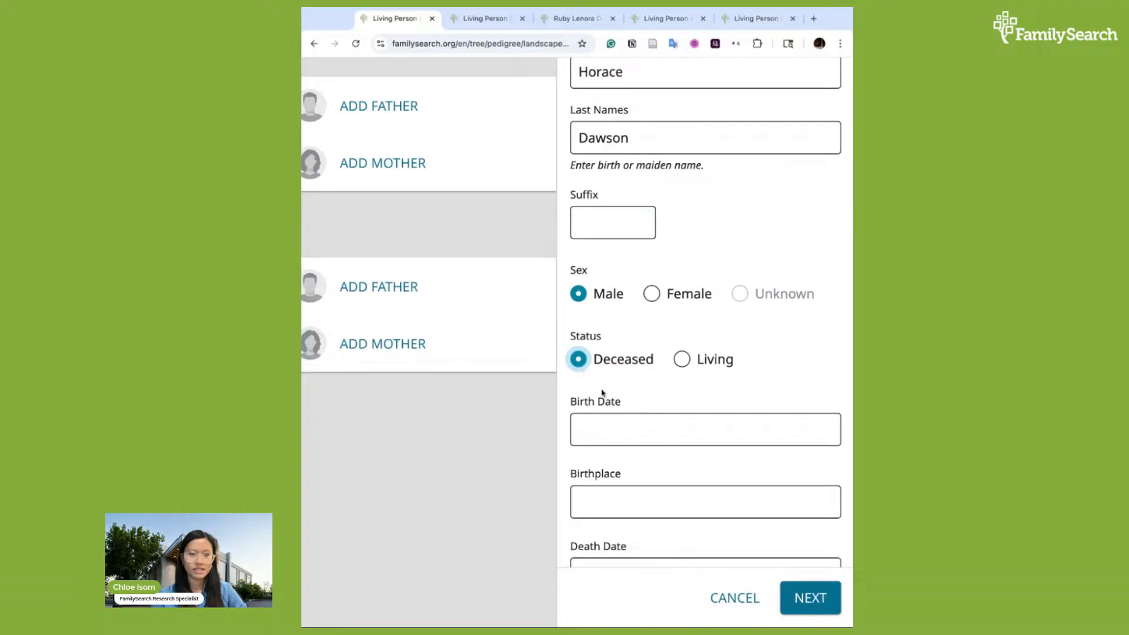
left_click(625, 423)
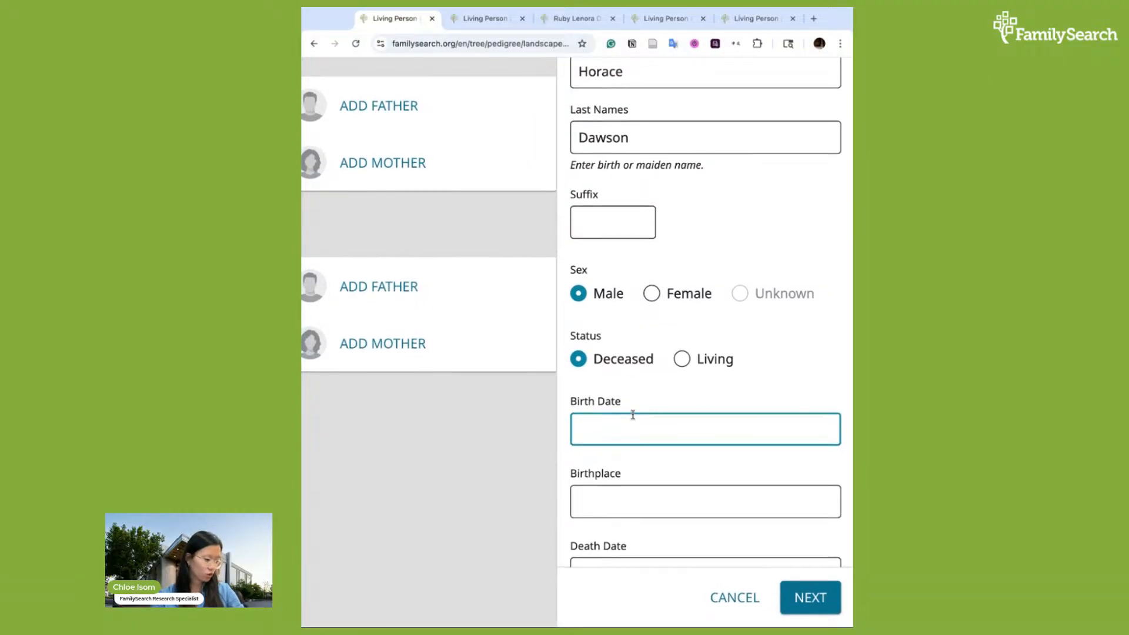
type("15 August")
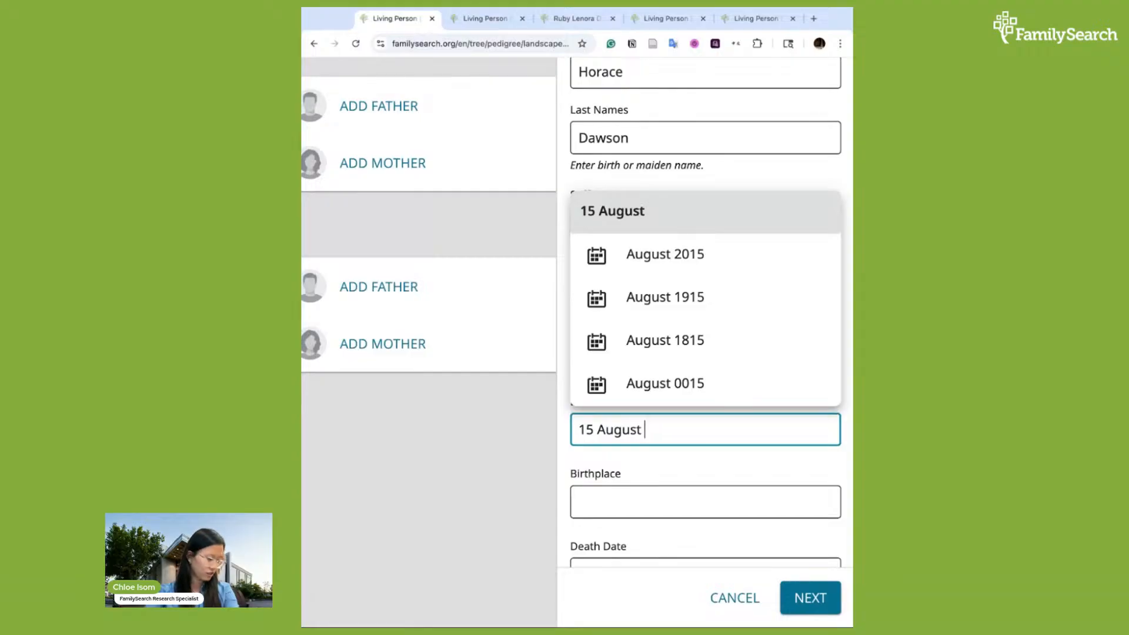
type(" 1866")
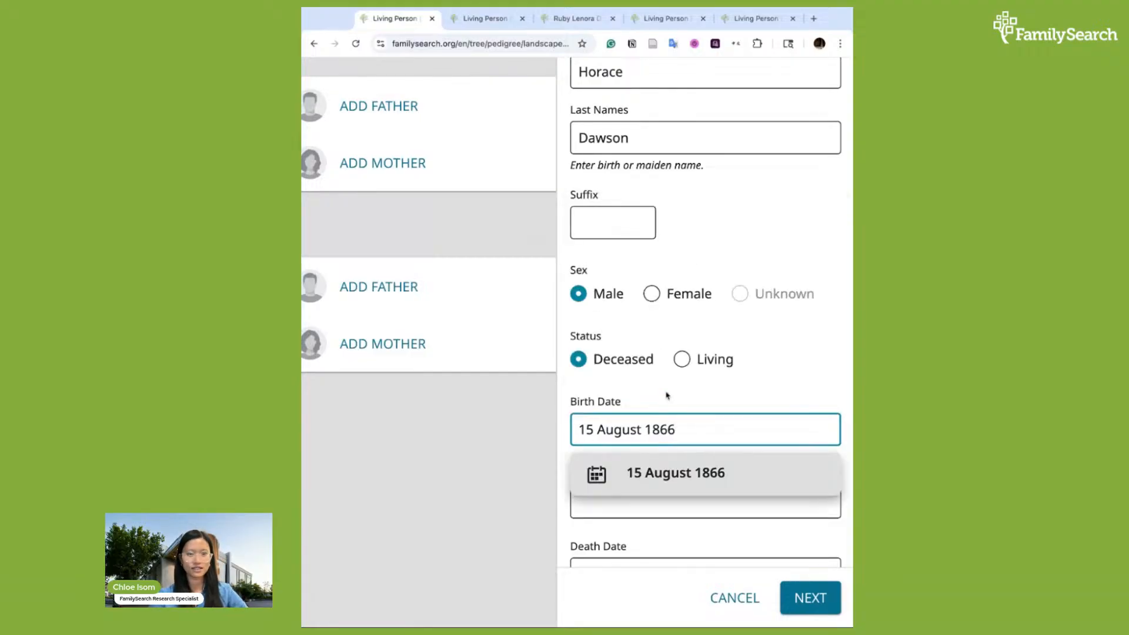
left_click(683, 471)
Reselect the 15 August 1866 suggestion for the father's birth date
double_click(675, 430)
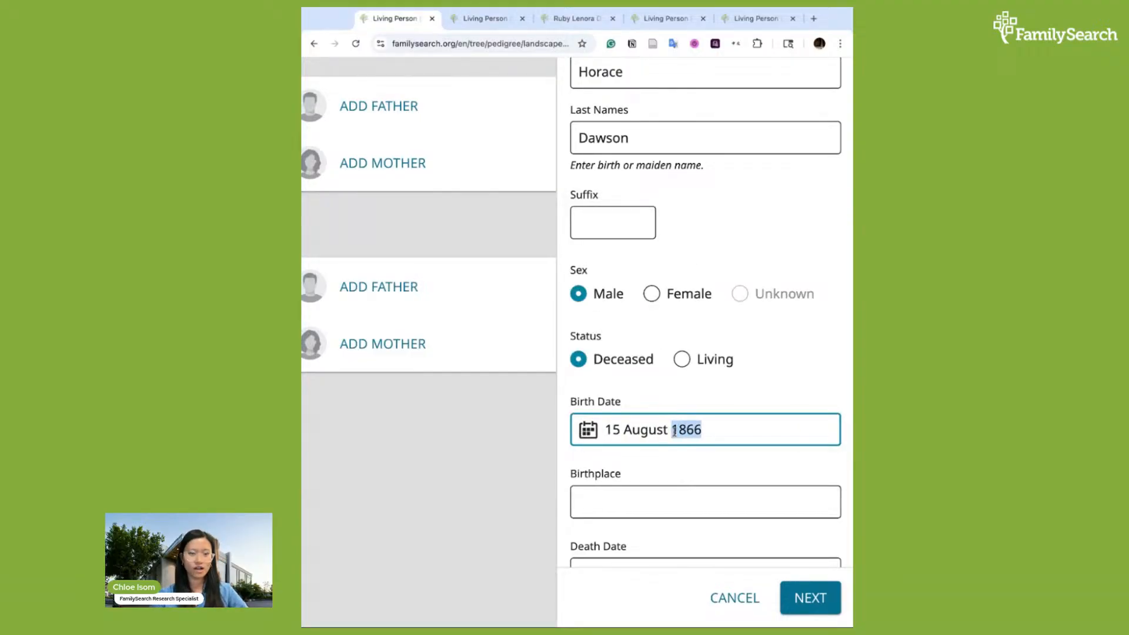
left_click_drag(714, 430, 673, 431)
left_click(704, 429)
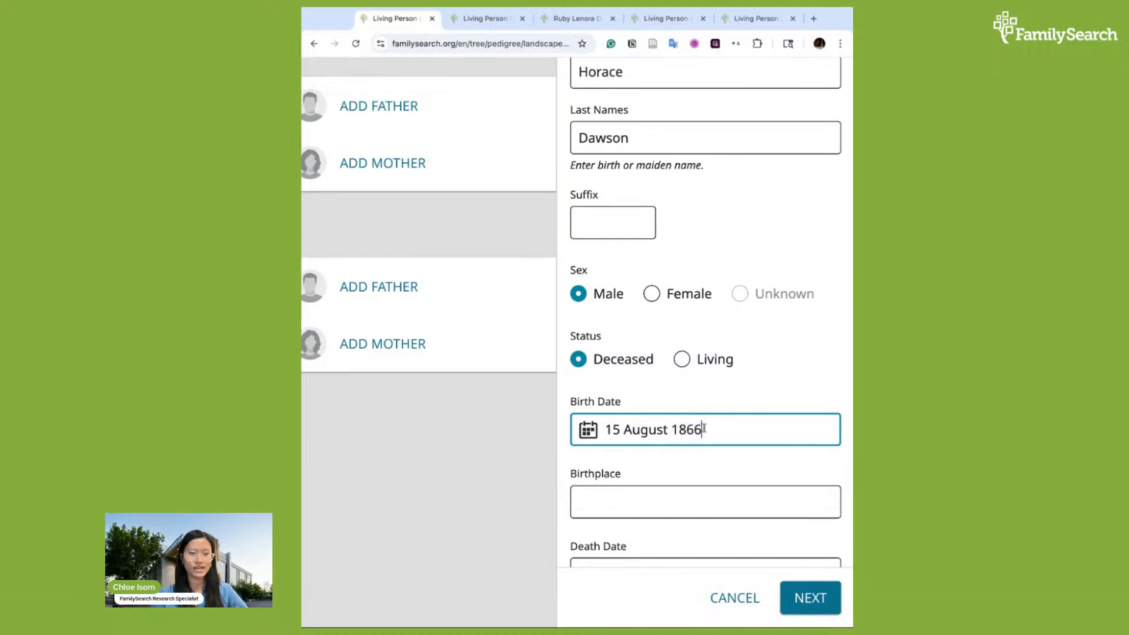
left_click(577, 361)
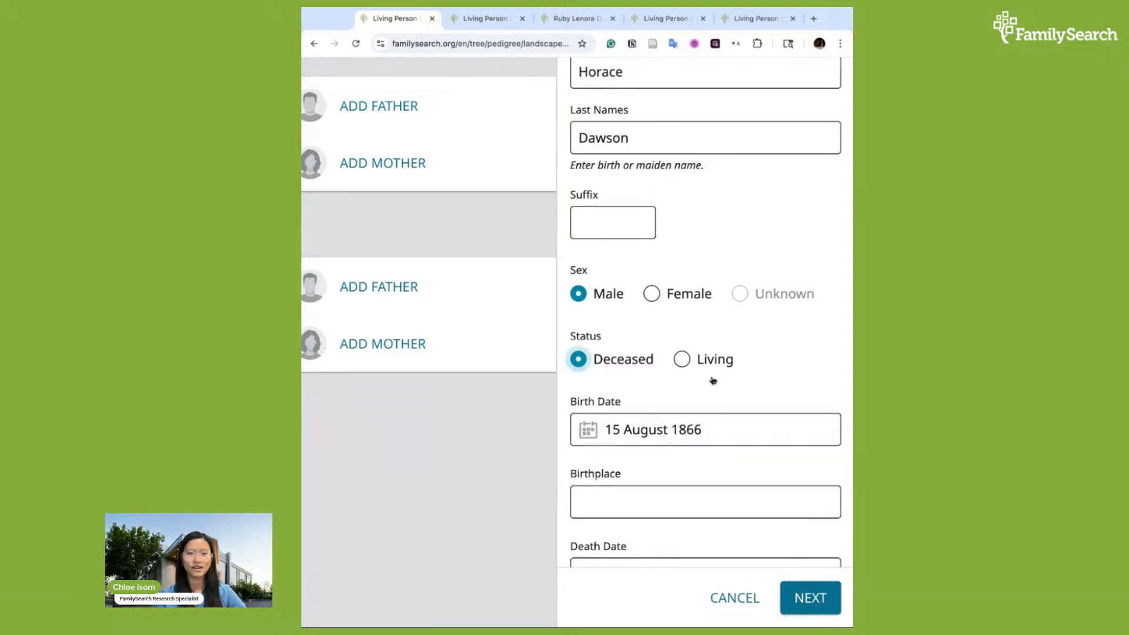
left_click(722, 430)
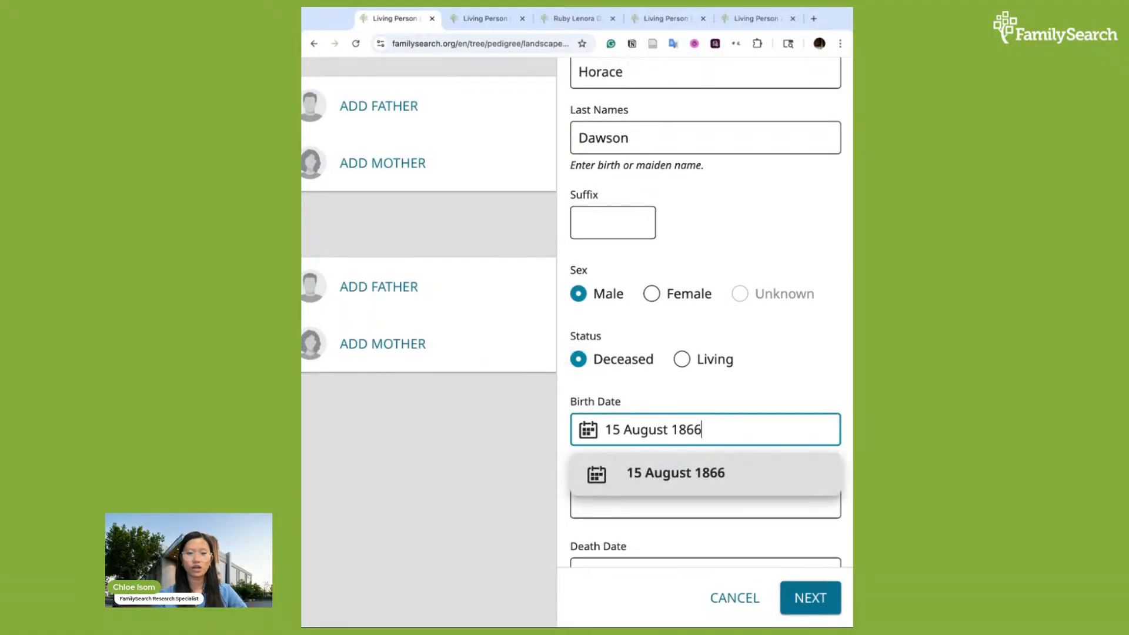
left_click(728, 470)
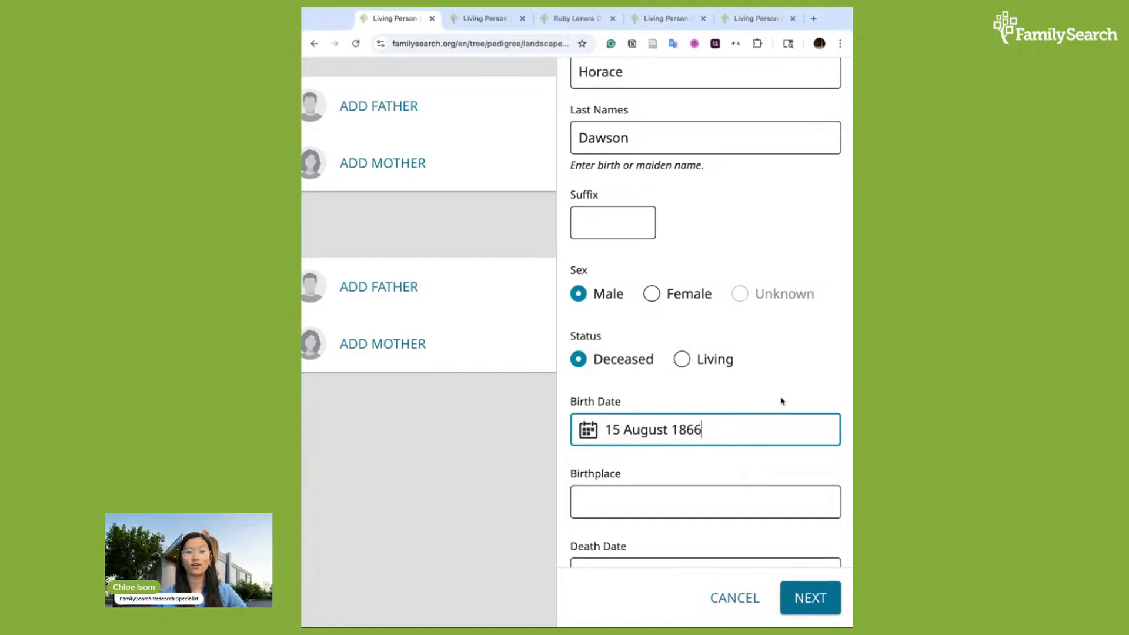
Set the father's birthplace to Lotts Creek, Kossuth, Iowa, United States from the place suggestions
left_click(646, 497)
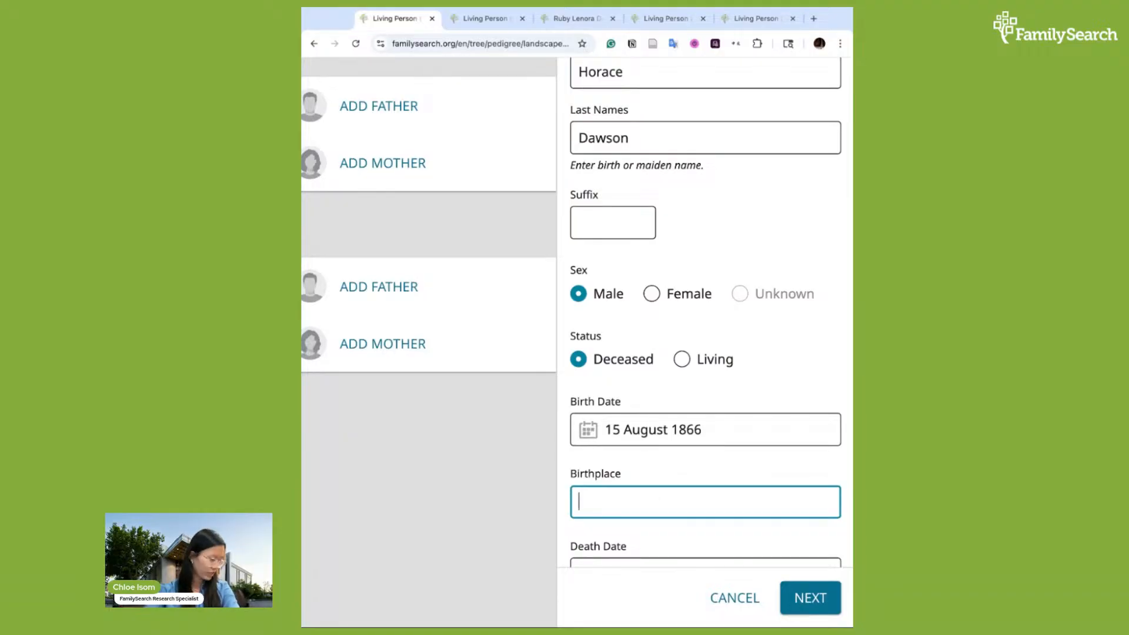
type("Lotts Cree")
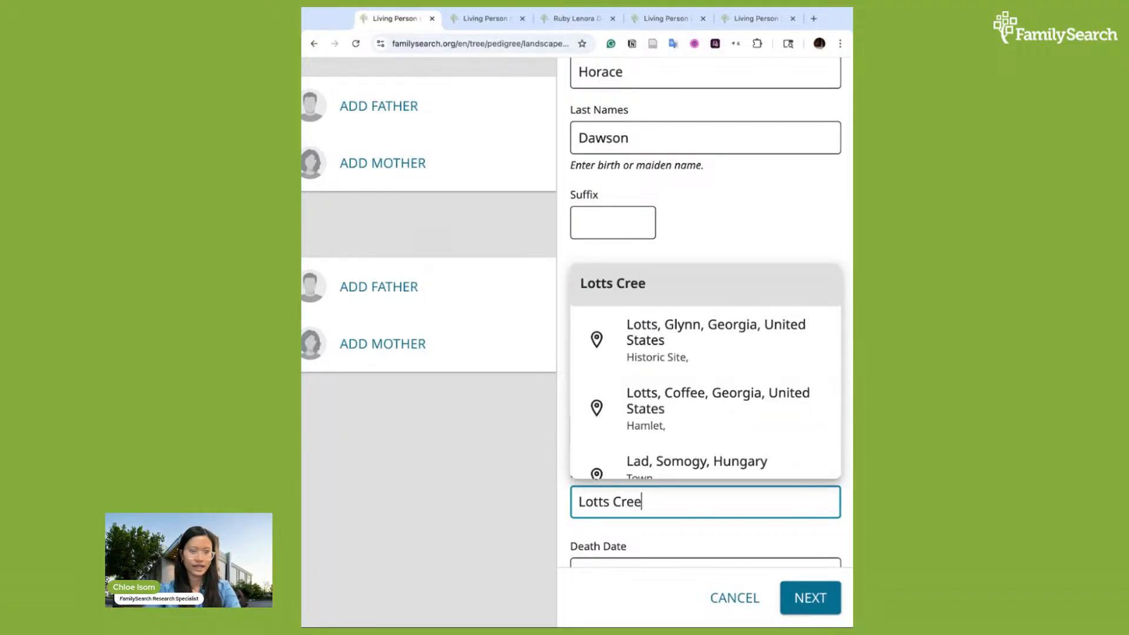
type("k,")
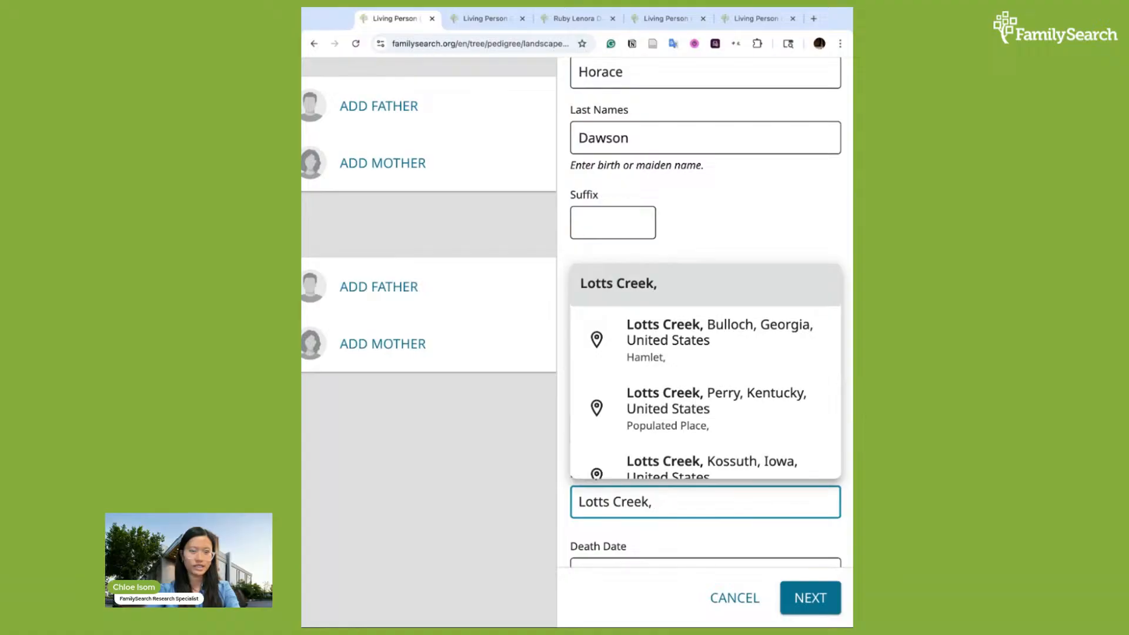
type(" Iowa")
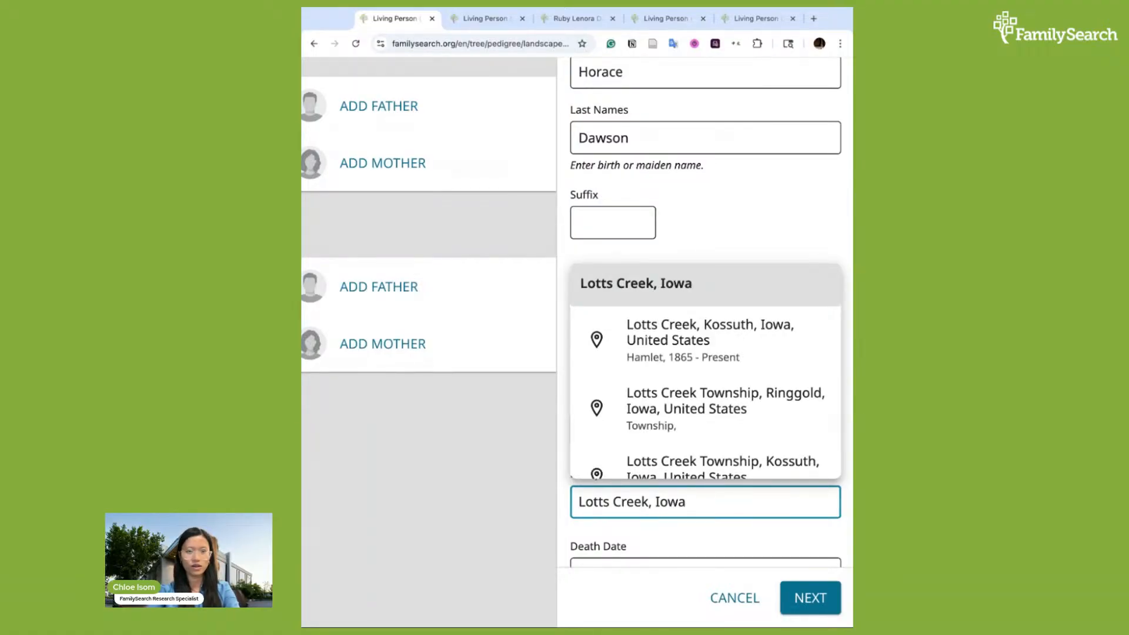
scroll(680, 431, "down", 1)
scroll(711, 353, "up", 4)
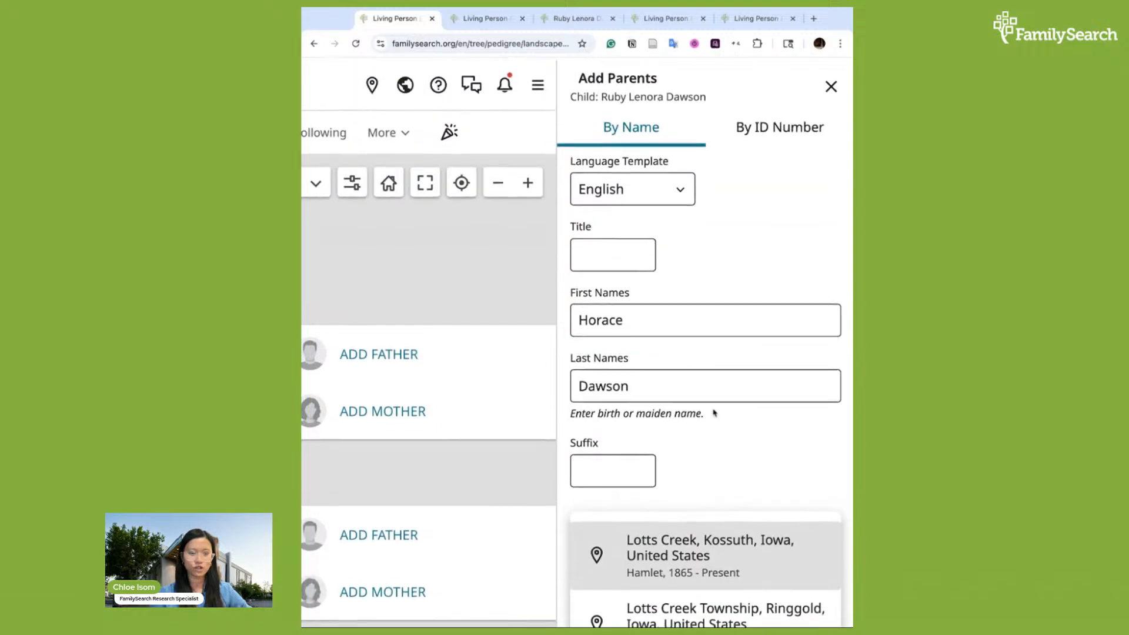
scroll(714, 414, "down", 4)
scroll(715, 383, "up", 1)
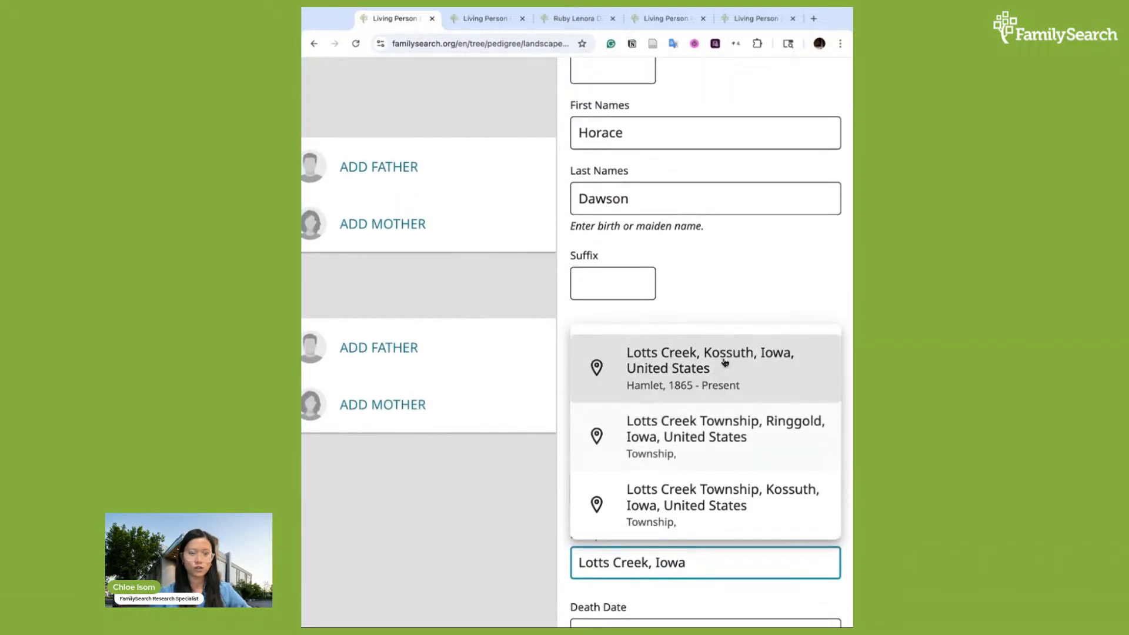
left_click(725, 363)
Submit the father's details to search the tree for possible matches
scroll(731, 523, "down", 1)
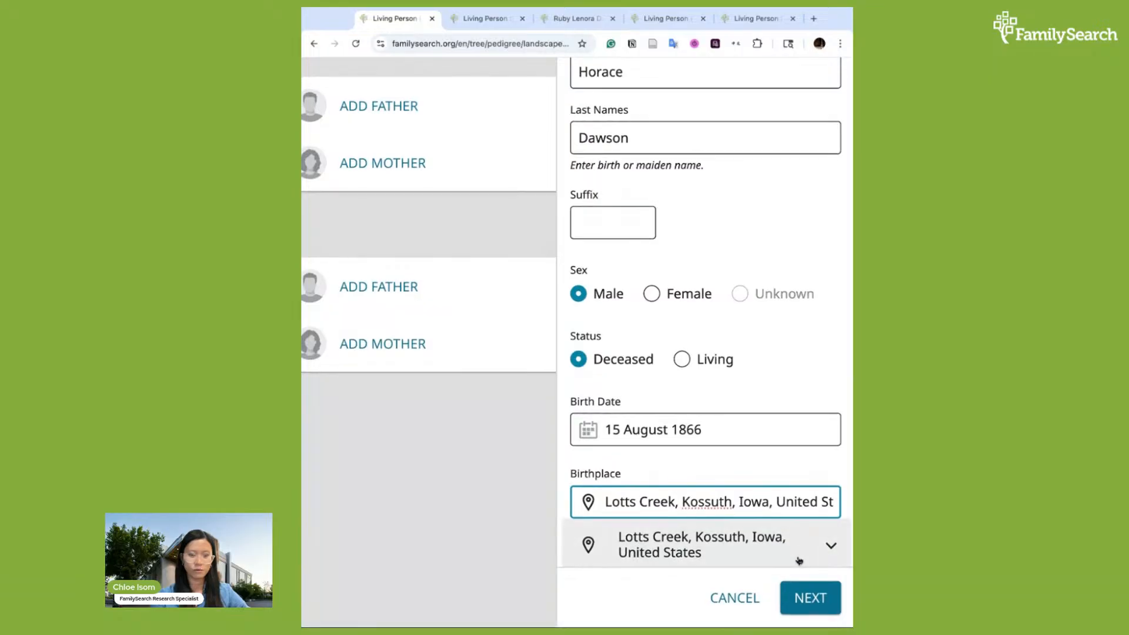
scroll(754, 426, "up", 4)
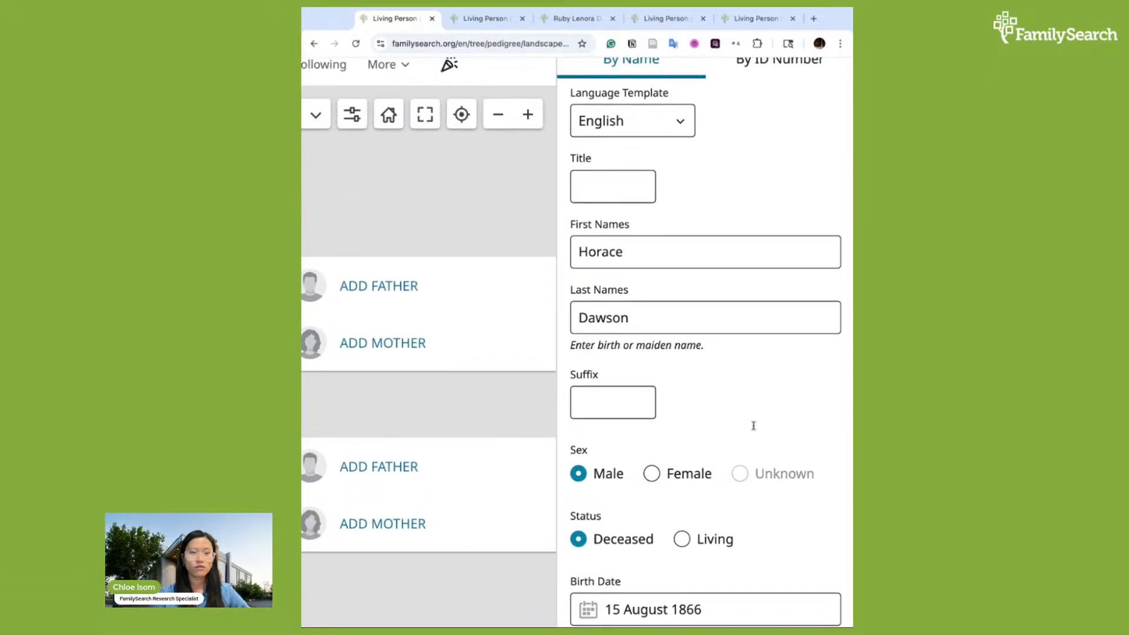
scroll(754, 425, "down", 3)
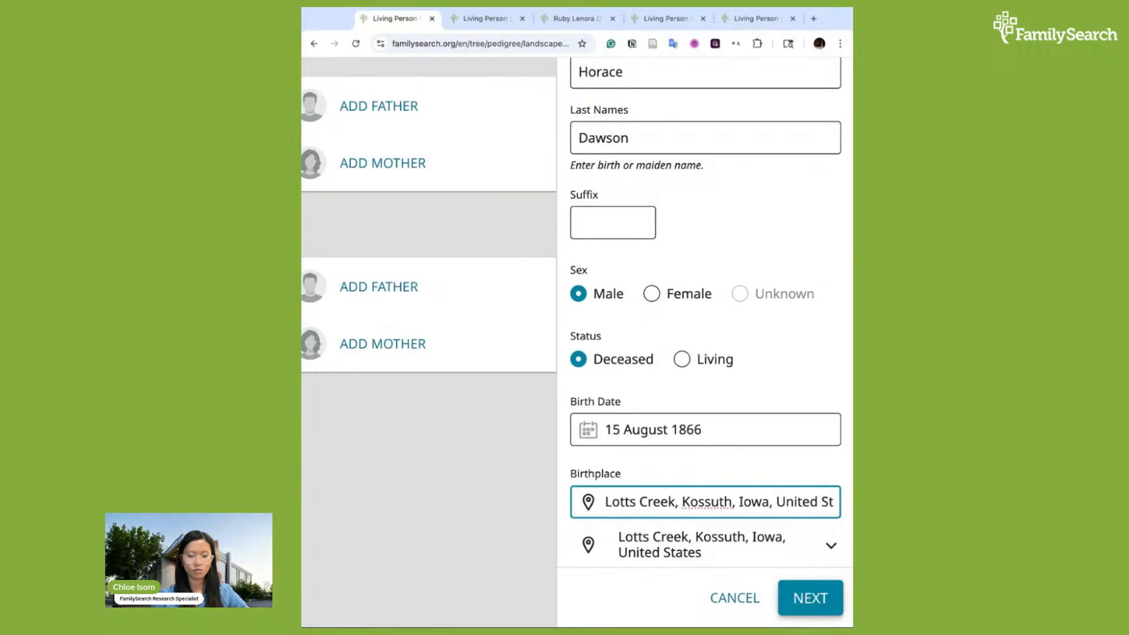
left_click(815, 586)
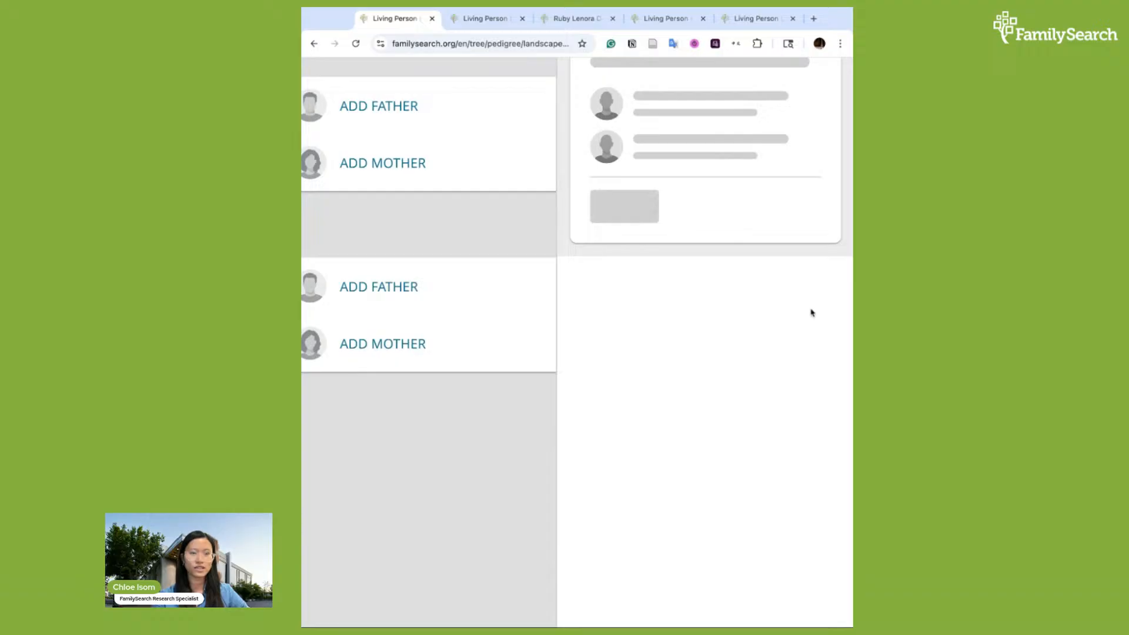
scroll(812, 313, "up", 3)
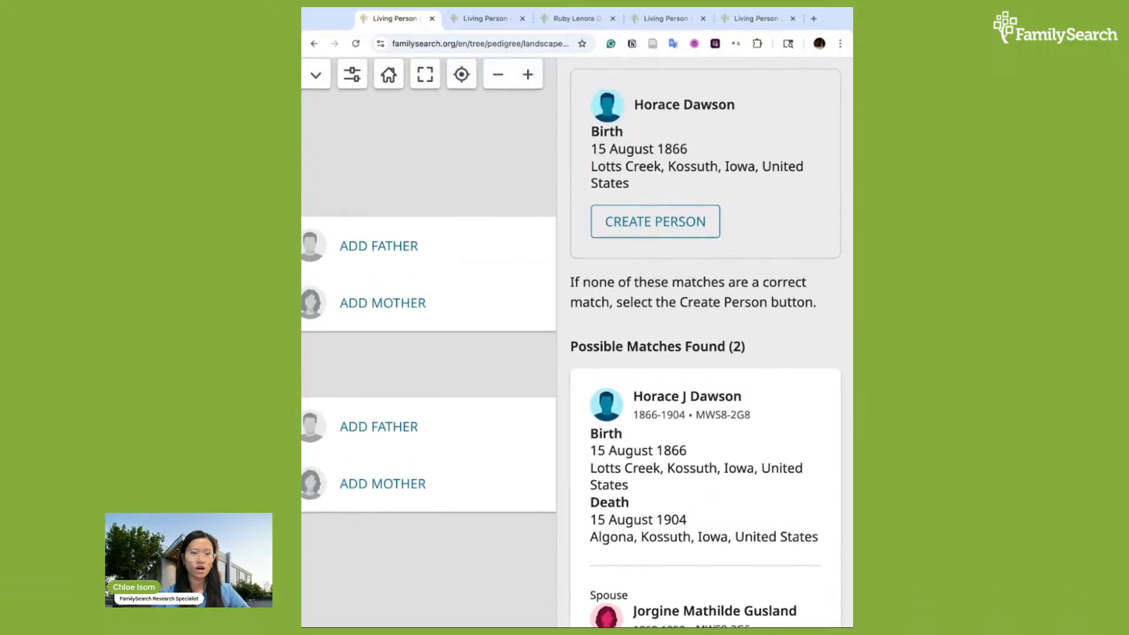
scroll(761, 325, "down", 3)
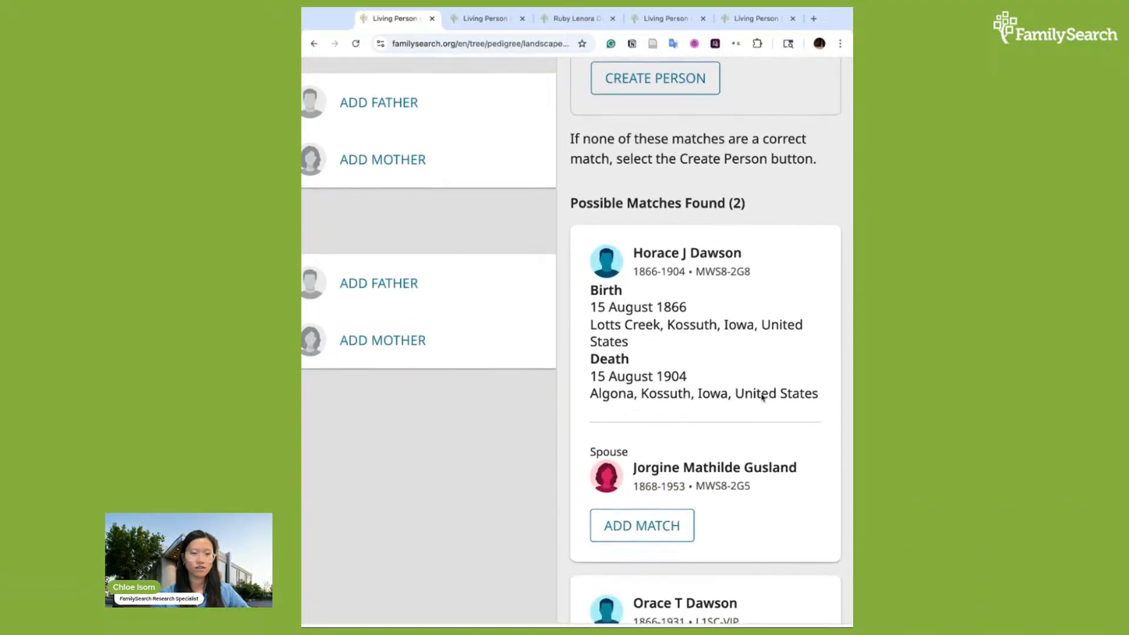
scroll(762, 398, "up", 5)
scroll(763, 398, "up", 1)
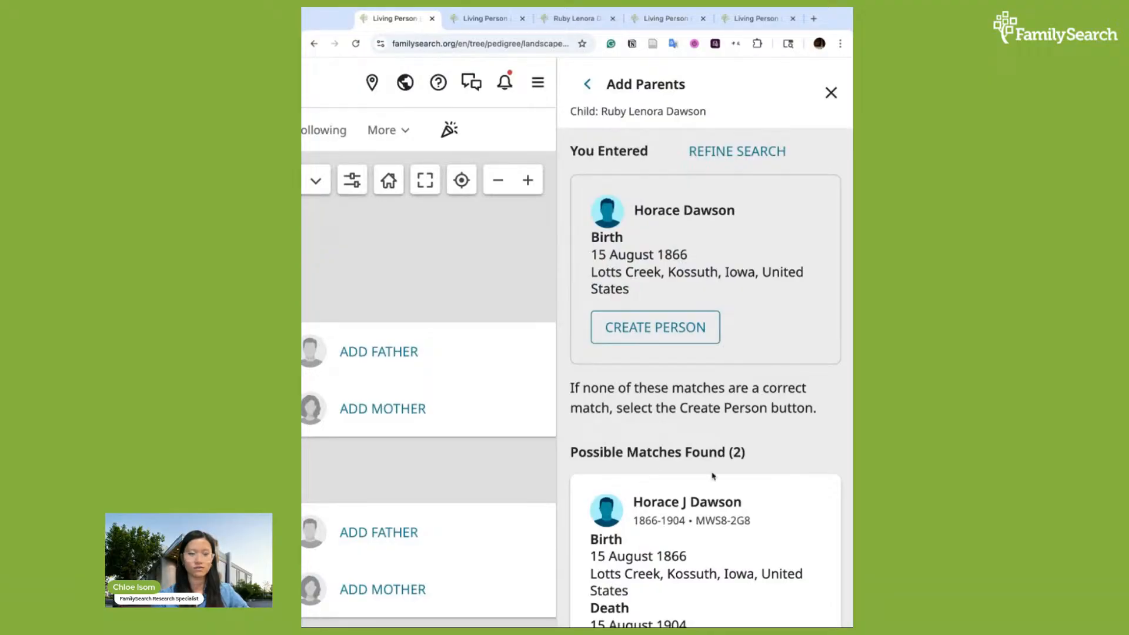
scroll(665, 246, "up", 1)
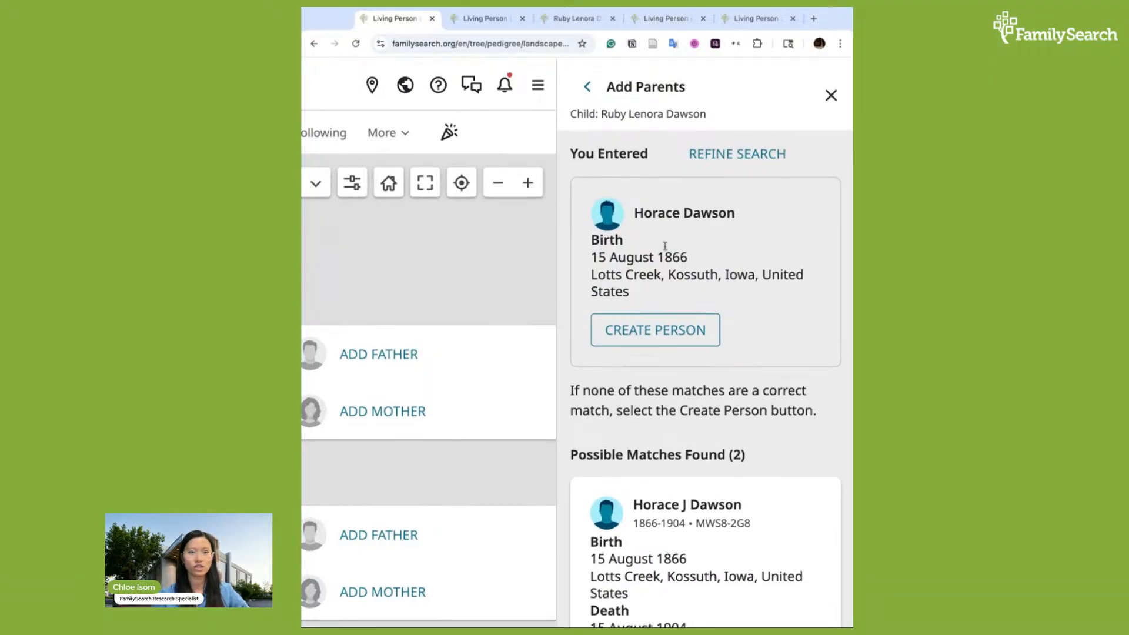
scroll(665, 246, "down", 1)
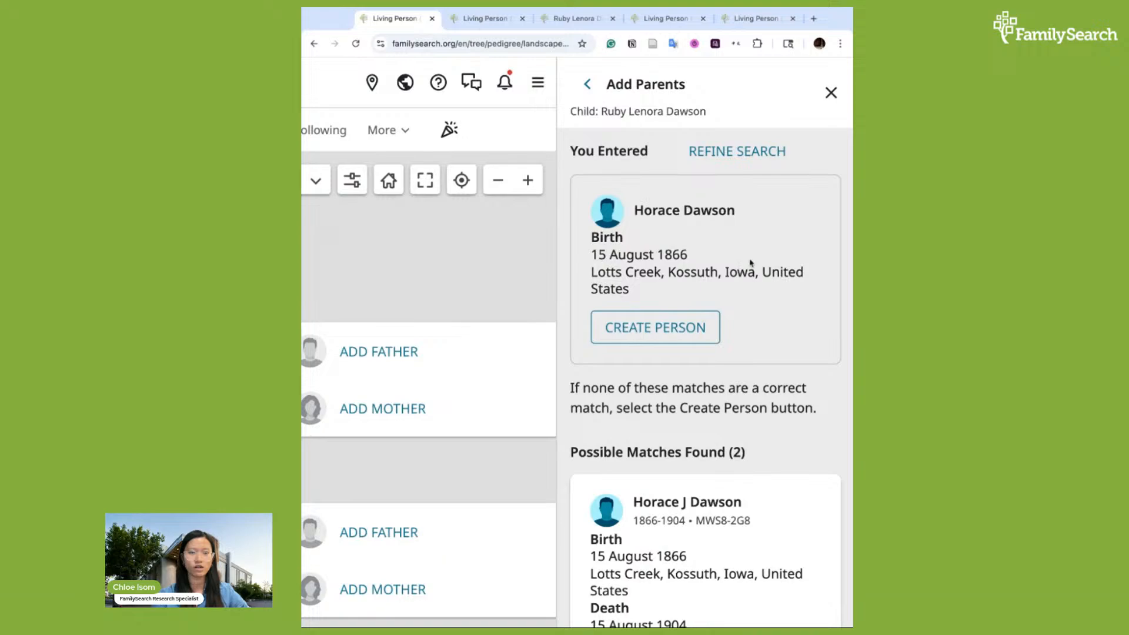
triple_click(638, 210)
left_click(700, 257)
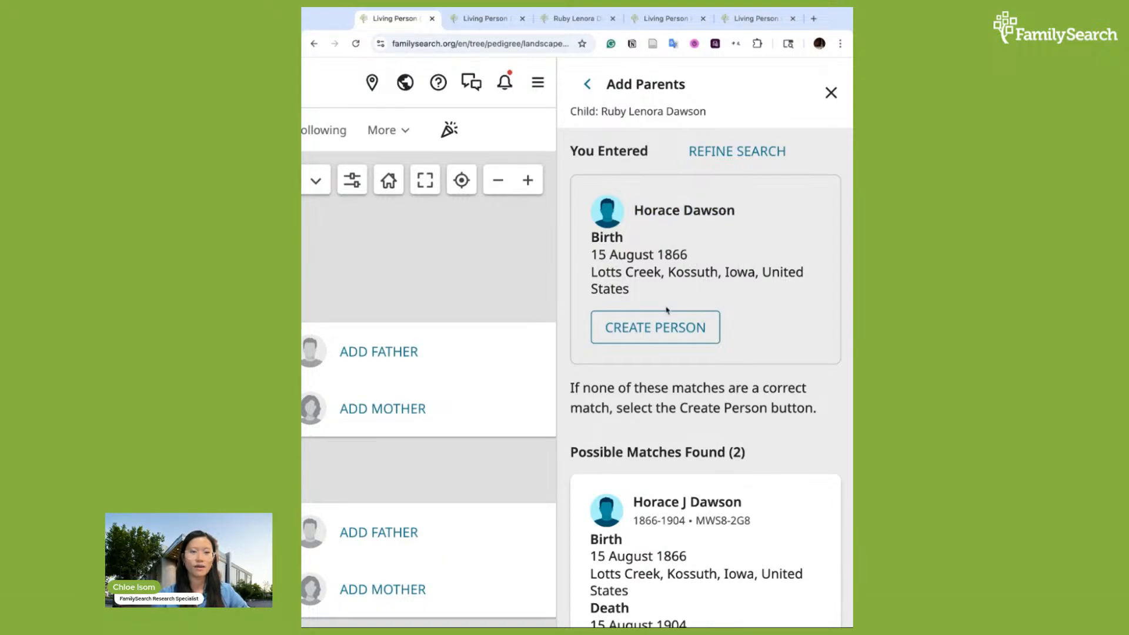
left_click(661, 335)
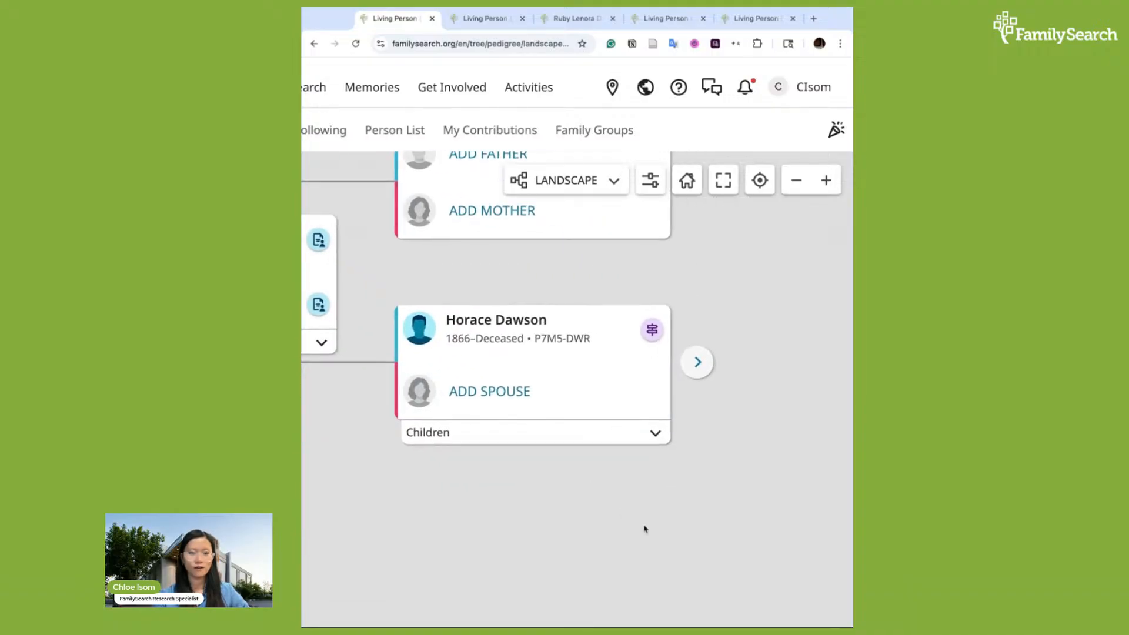
left_click_drag(643, 339, 820, 367)
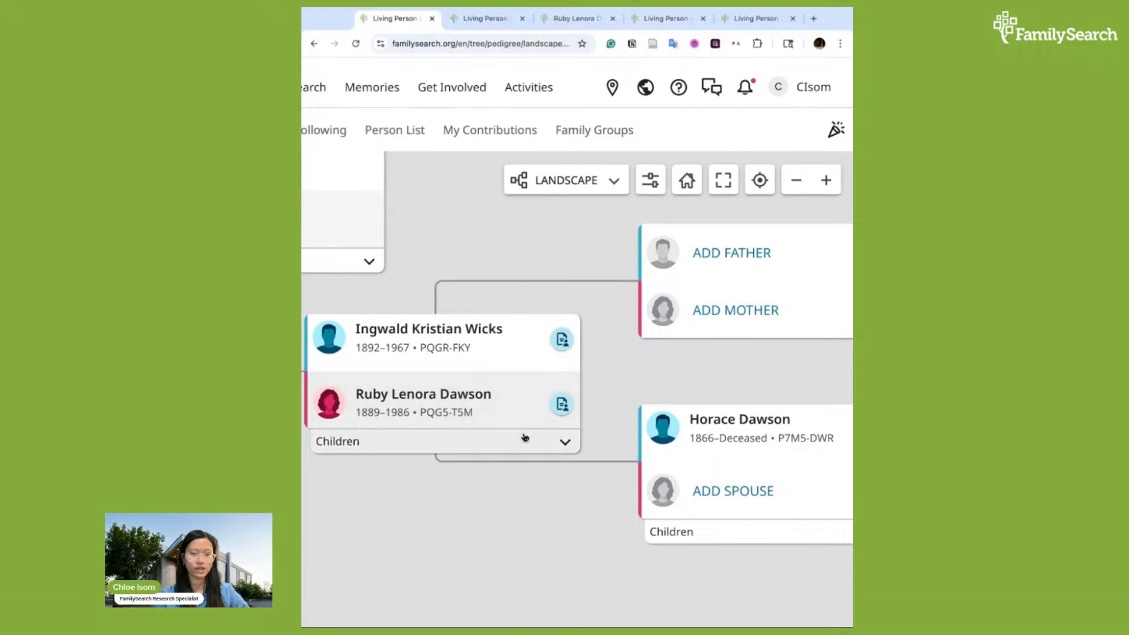
left_click(682, 413)
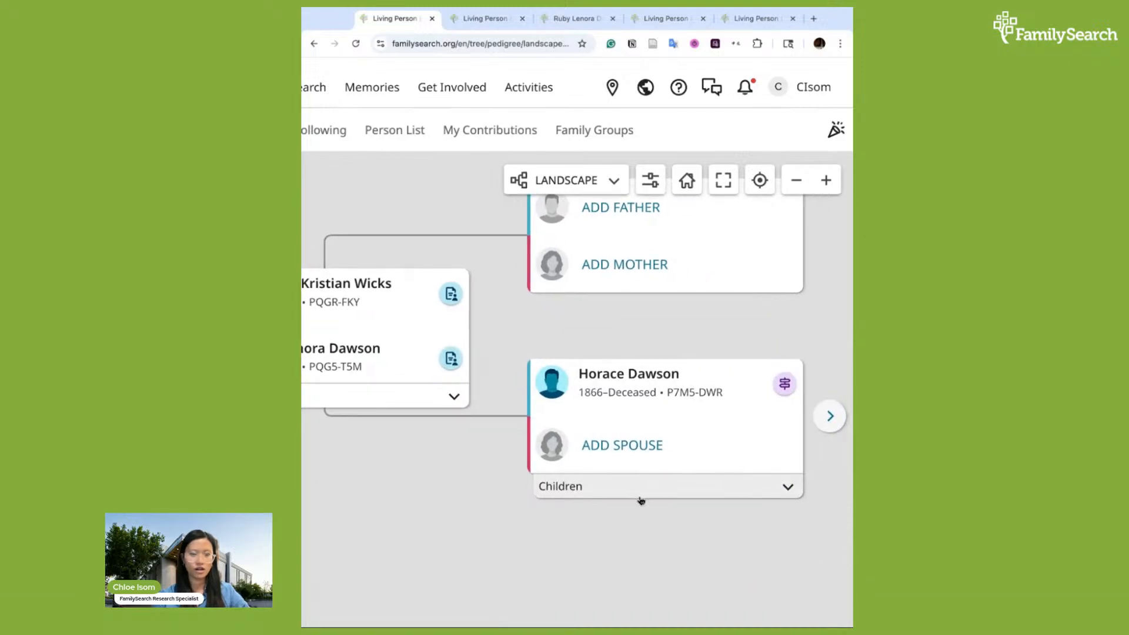
left_click(615, 435)
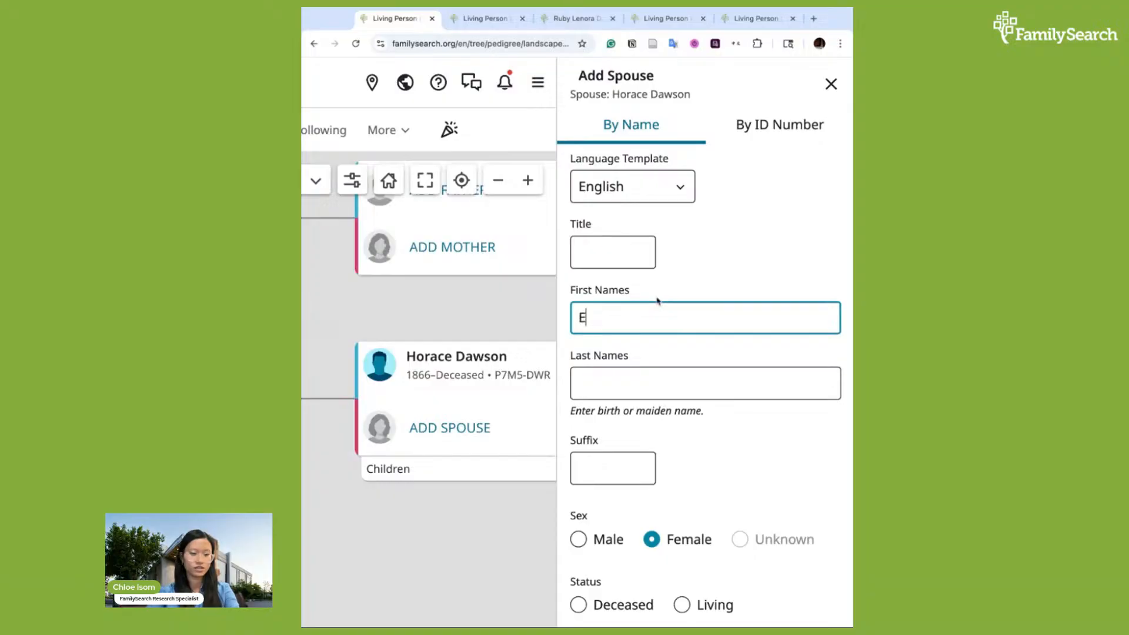
left_click(829, 85)
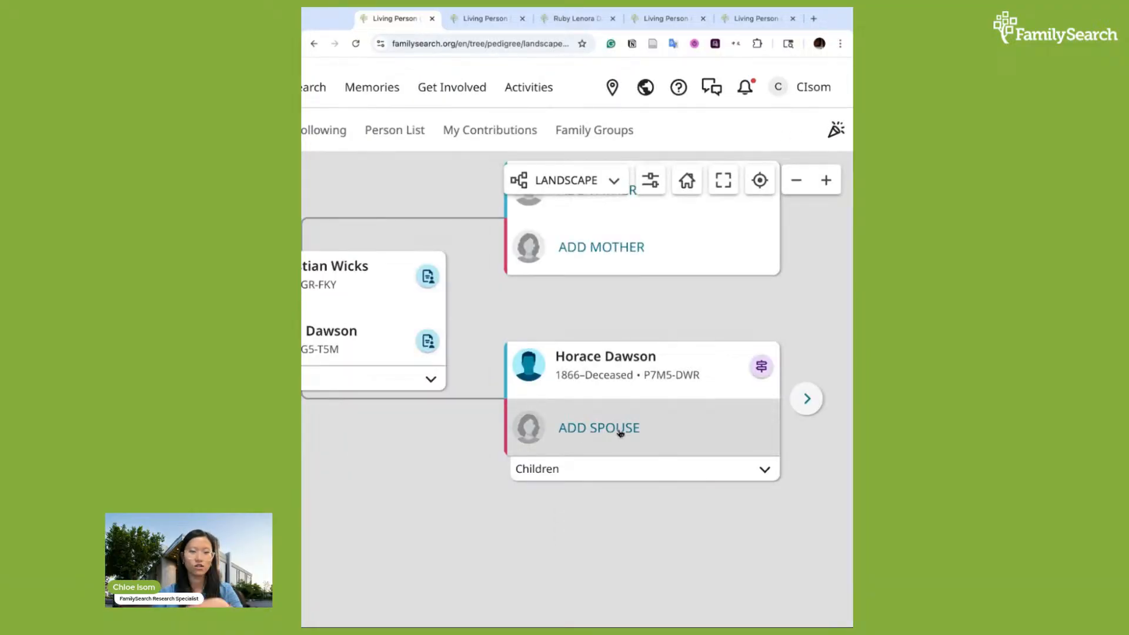
left_click(613, 425)
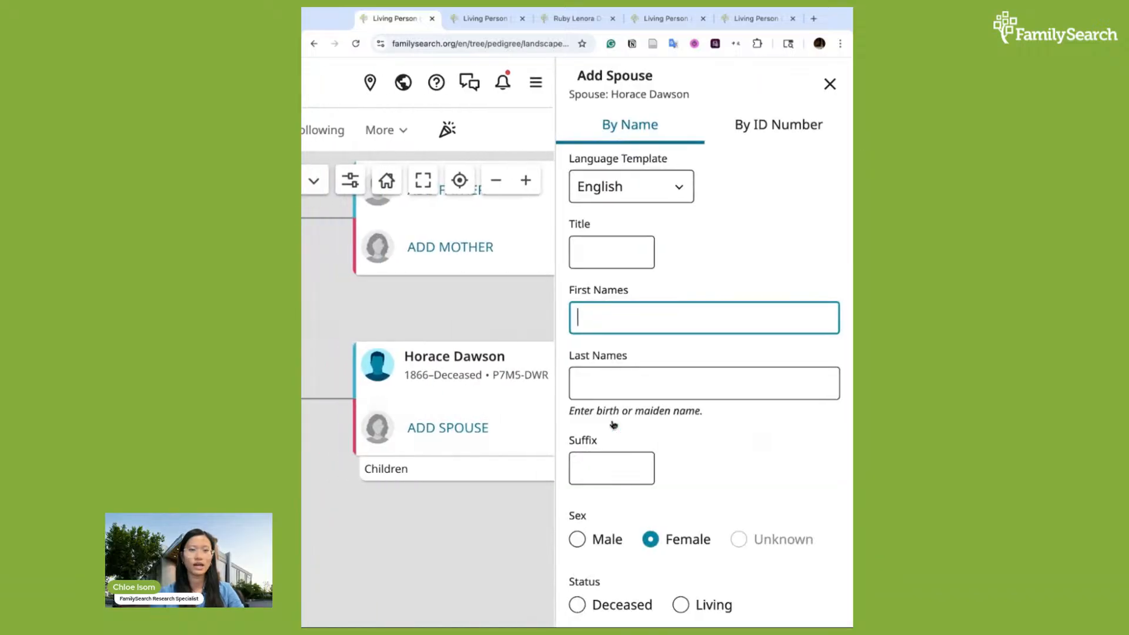
scroll(731, 259, "down", 3)
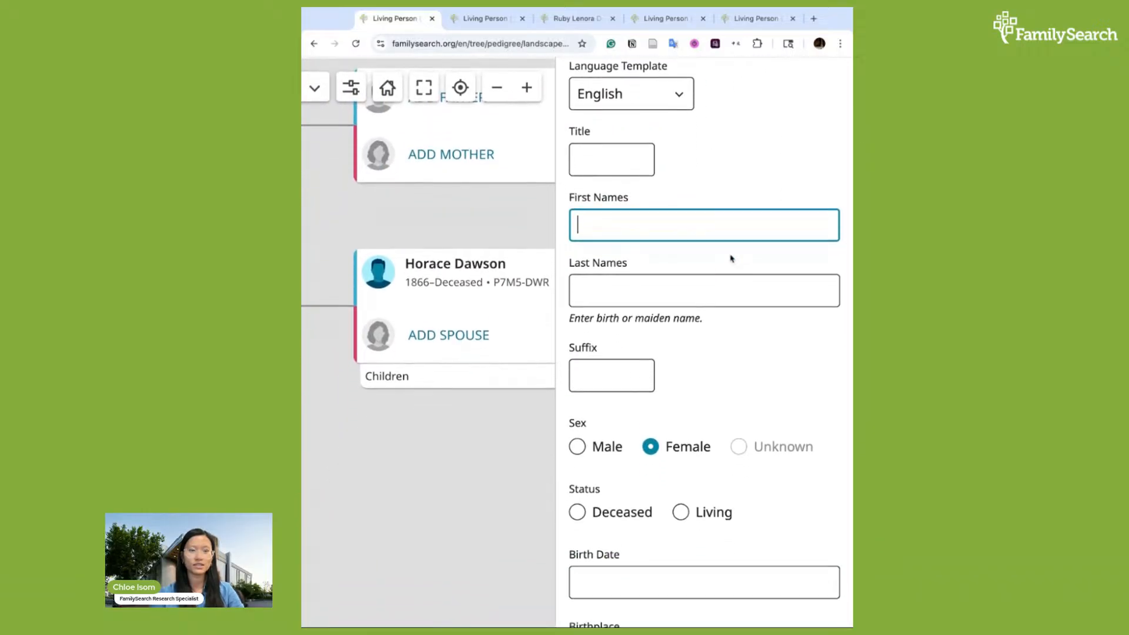
scroll(731, 258, "down", 1)
scroll(641, 257, "up", 4)
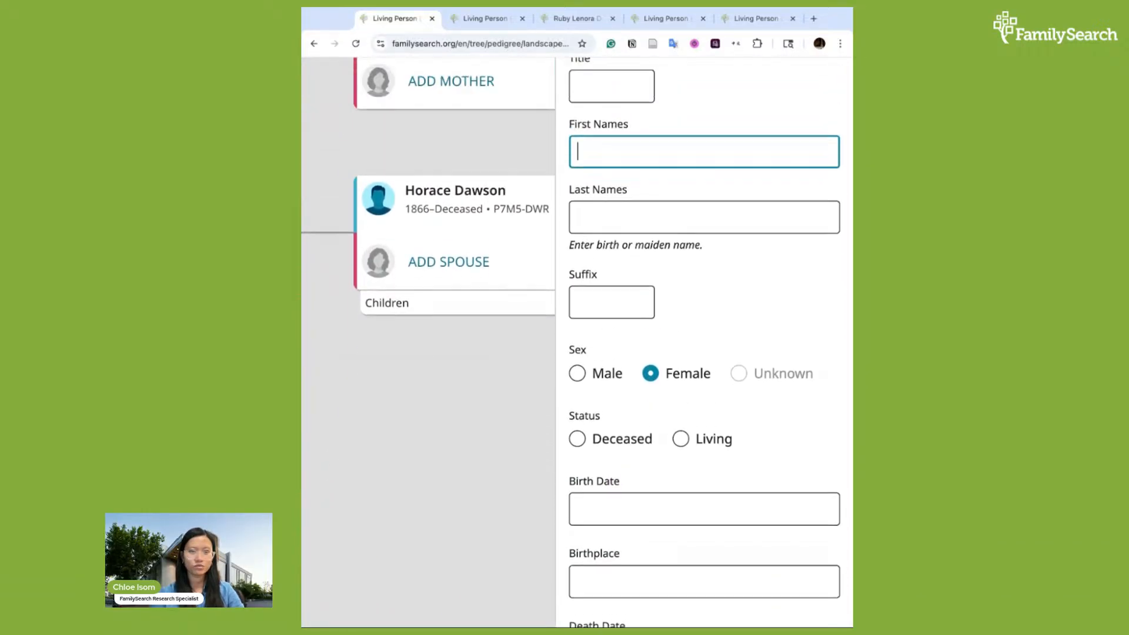
type("Ruby")
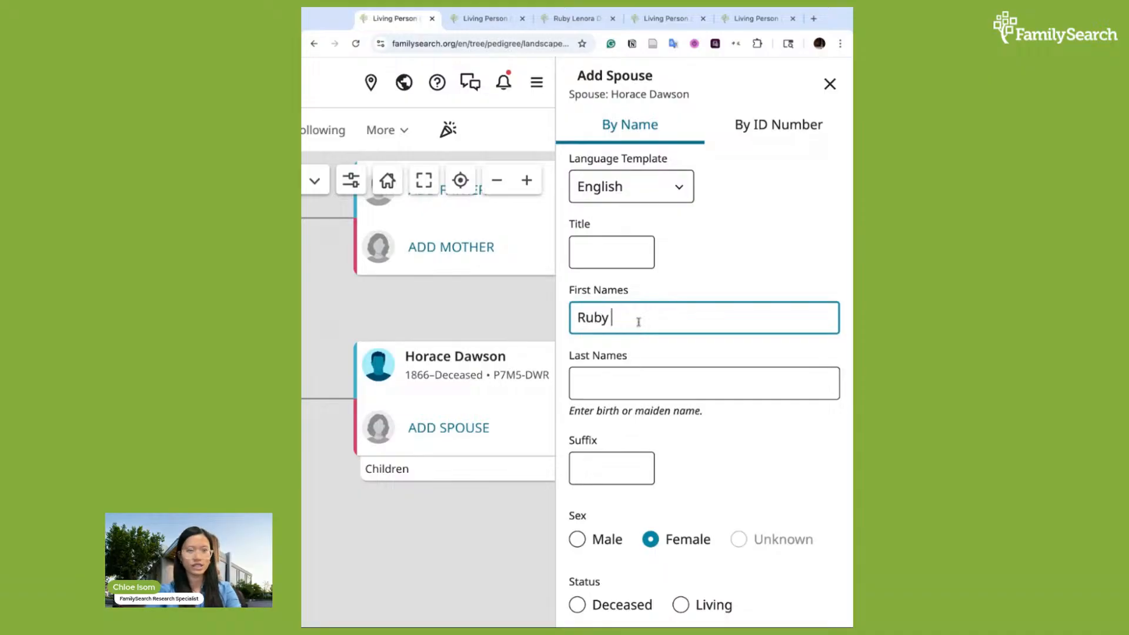
key("Tab")
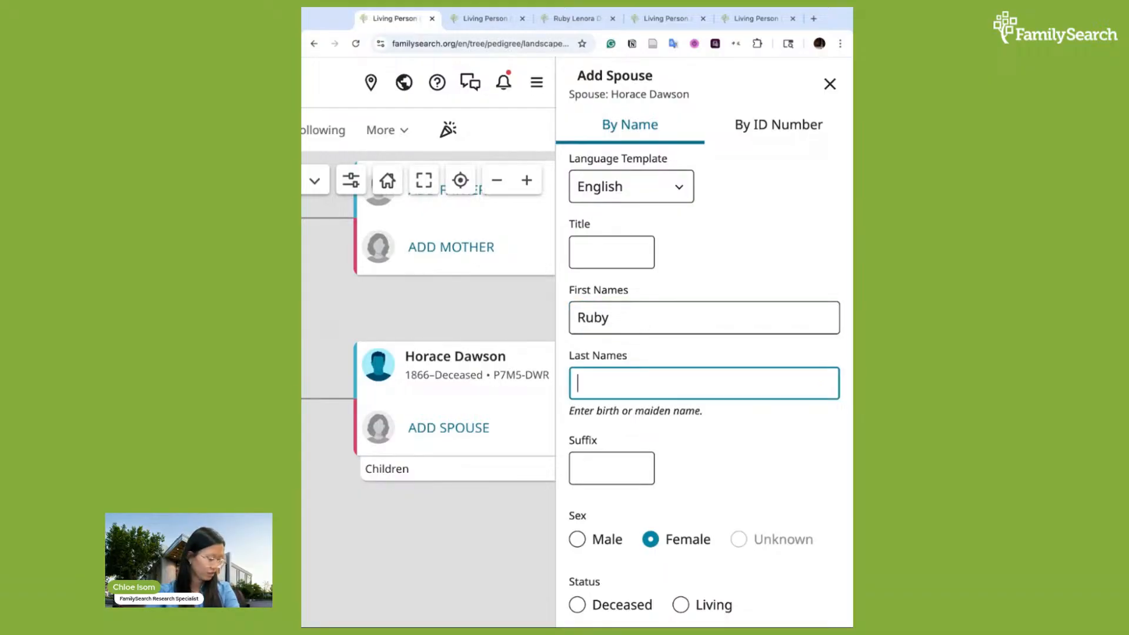
left_click(576, 321)
key("BackSpace")
key("BackSpace")
key("BackSpace")
key("BackSpace")
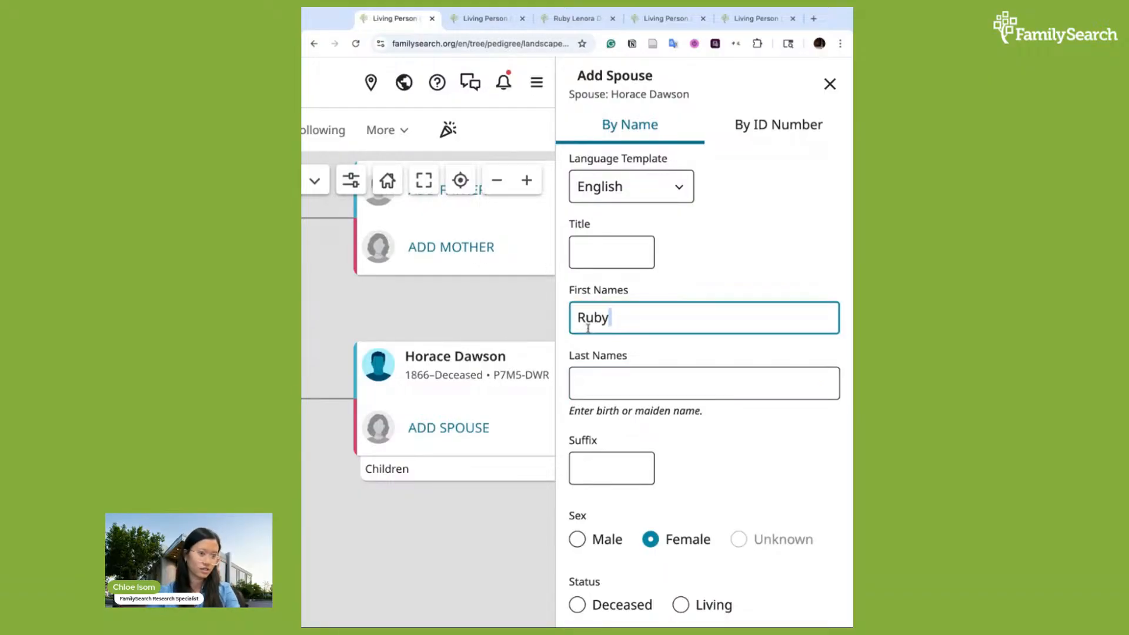
type("Jorgine ")
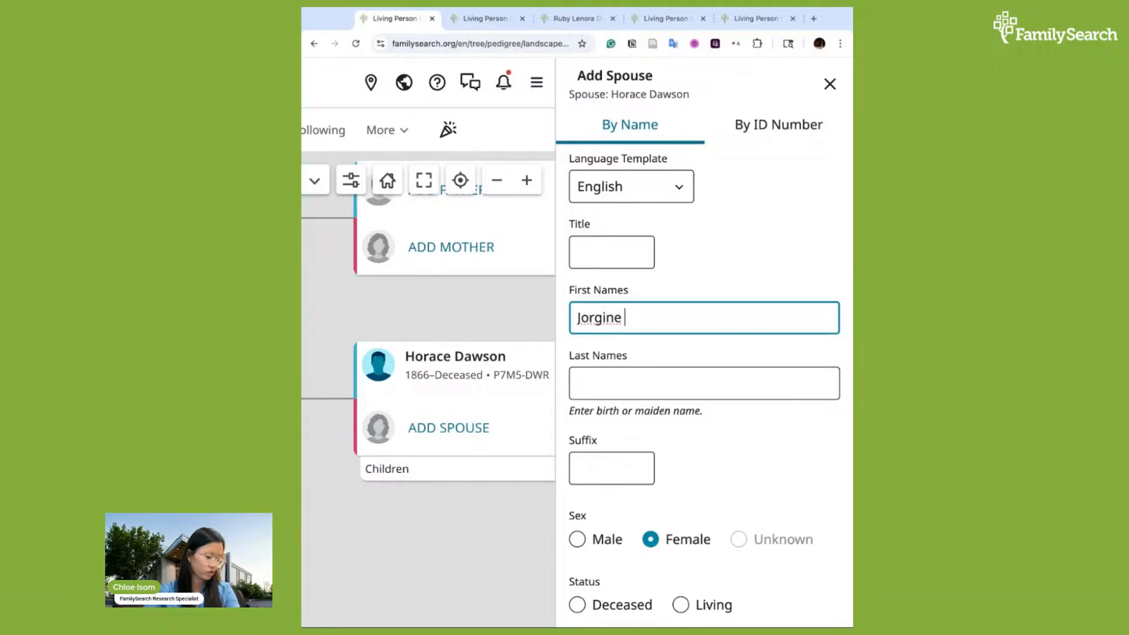
type("M.")
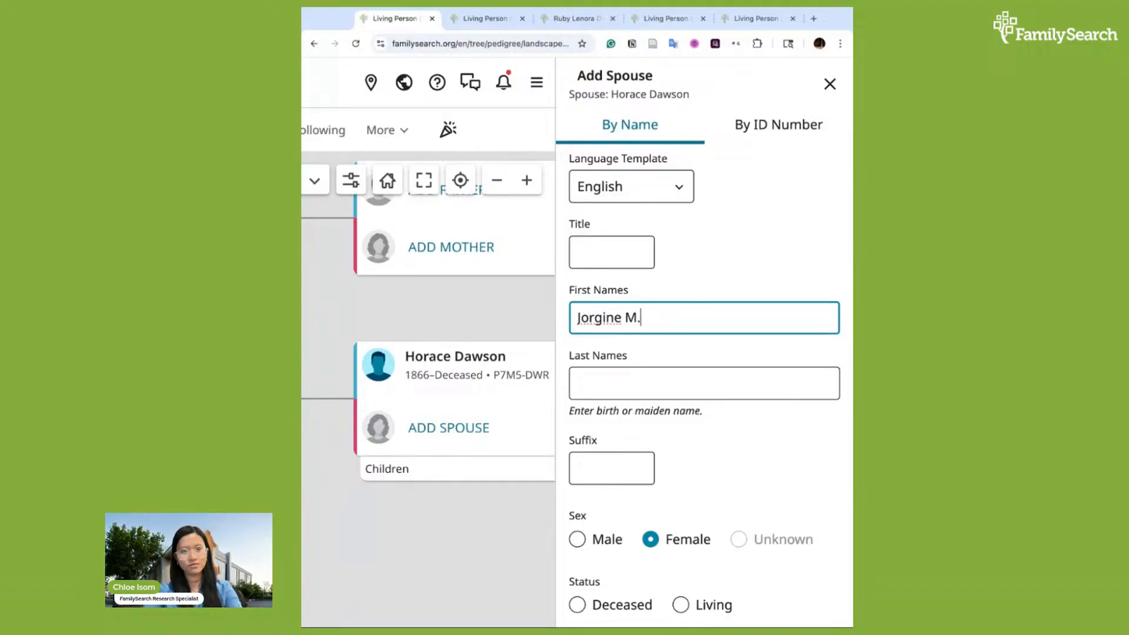
key("Tab")
type("Gusland")
Set the spouse's sex to Female and her status to Deceased
scroll(676, 415, "down", 2)
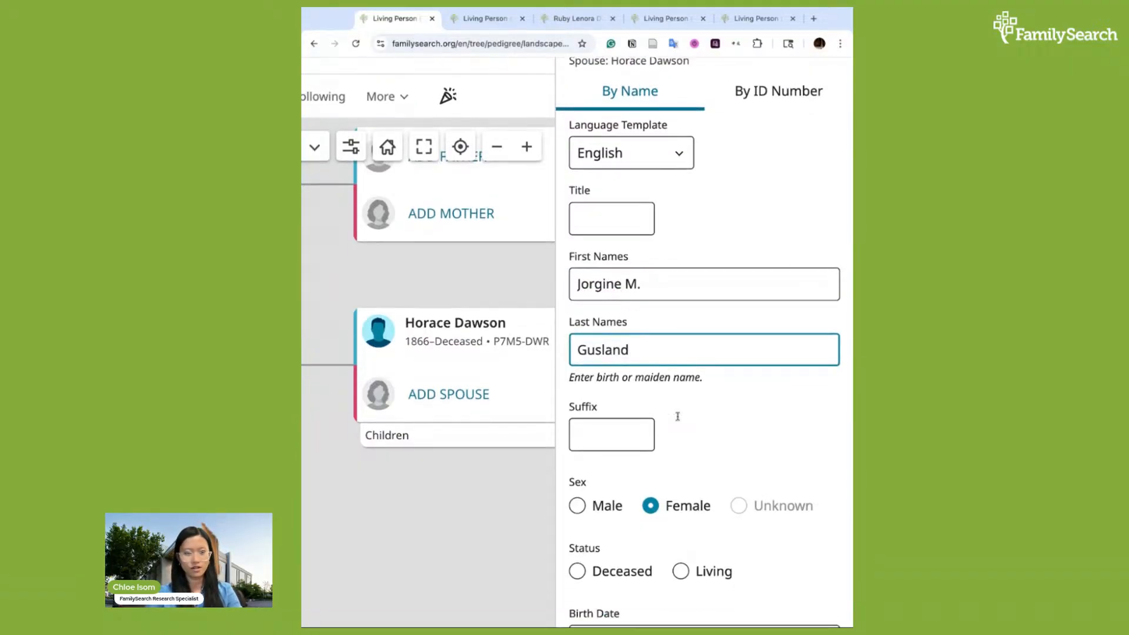
left_click(651, 440)
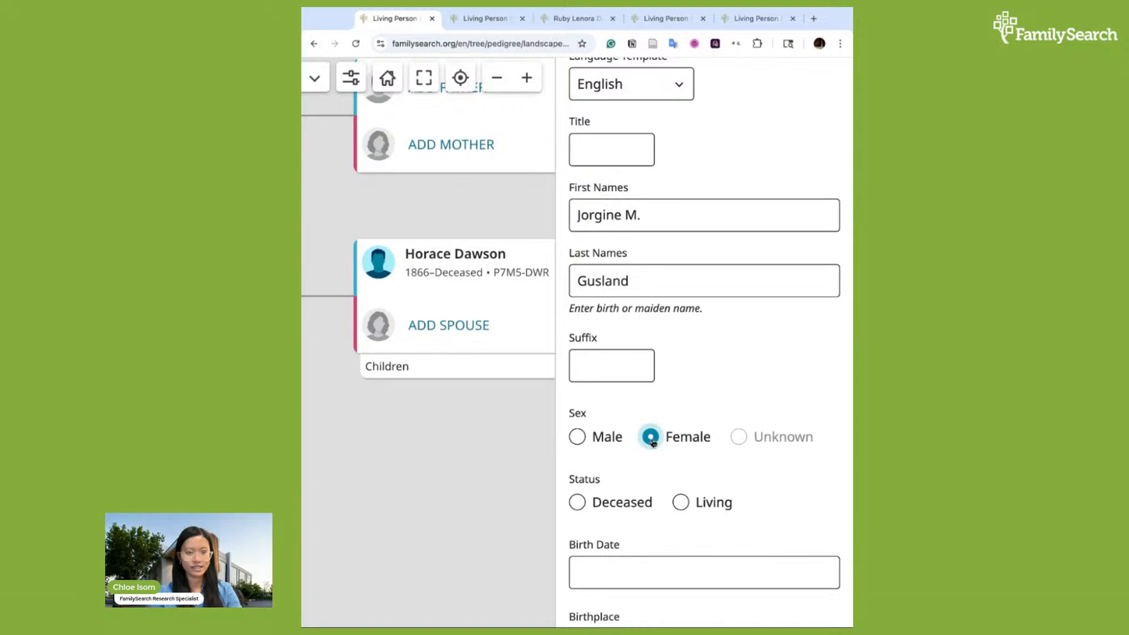
scroll(652, 442, "down", 2)
left_click(577, 392)
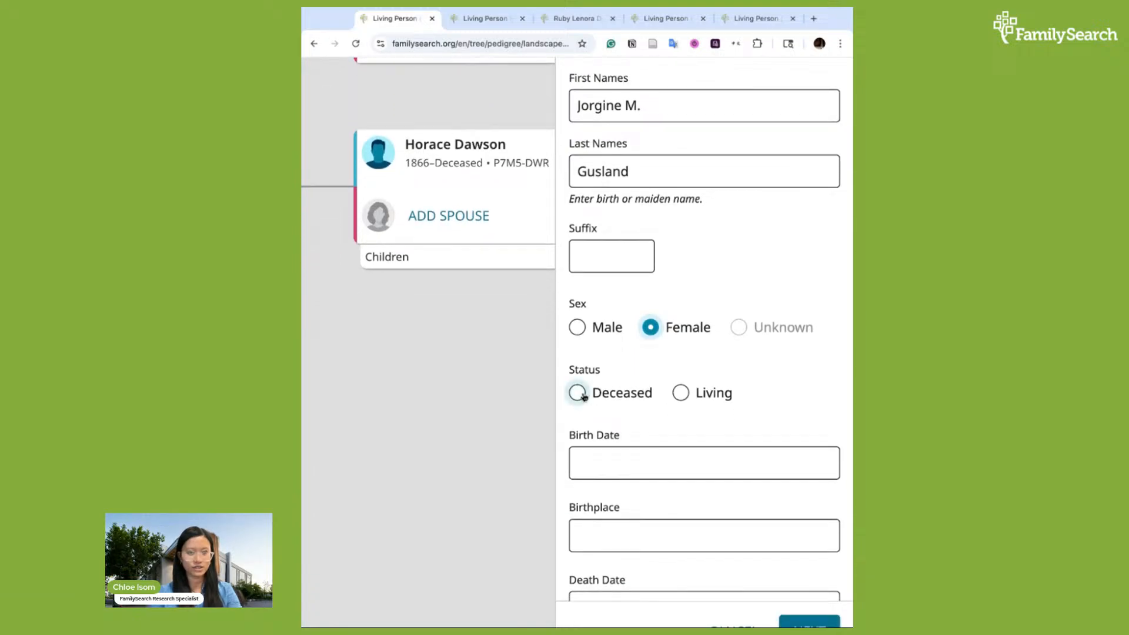
Set the spouse's birth date to 7 December 1868
scroll(628, 449, "down", 1)
left_click(627, 430)
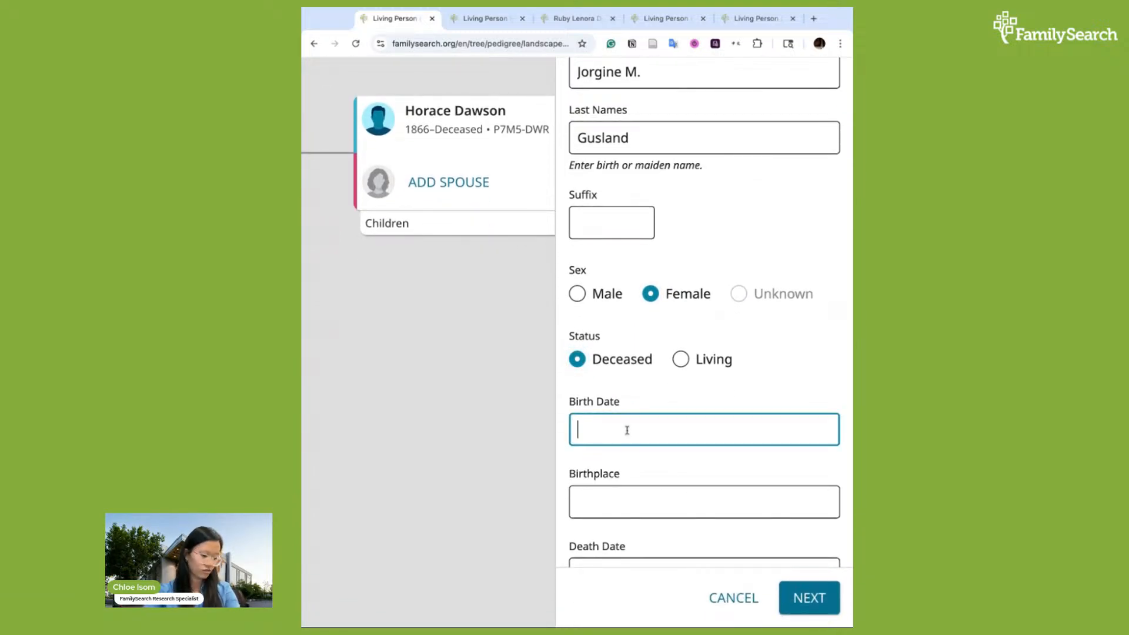
type("7 Decemb")
type("er 1868")
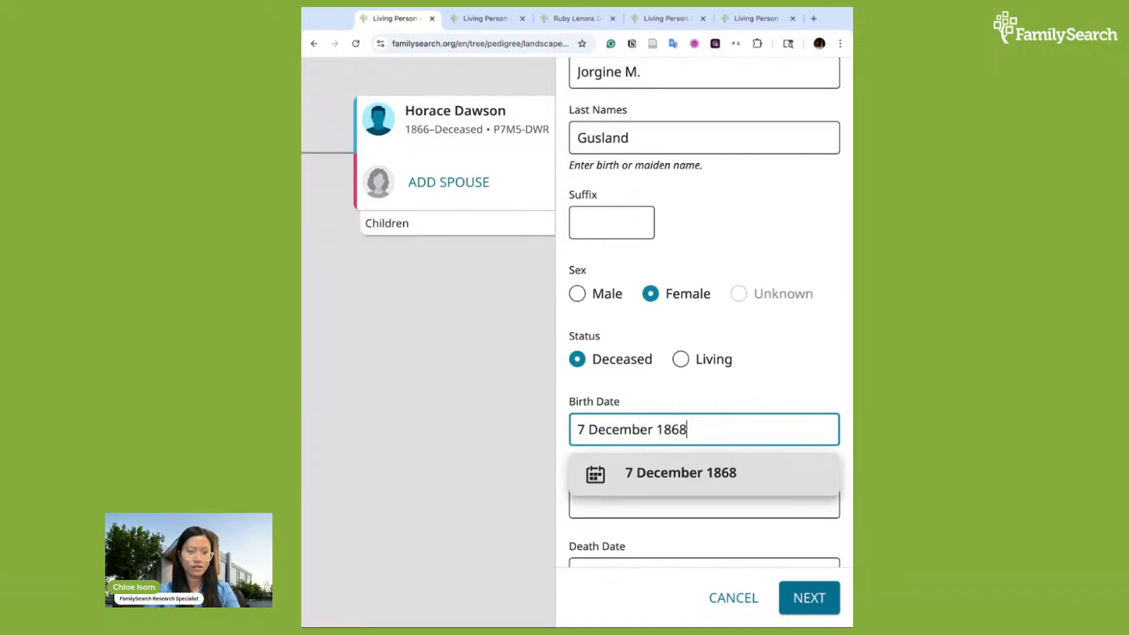
left_click(692, 478)
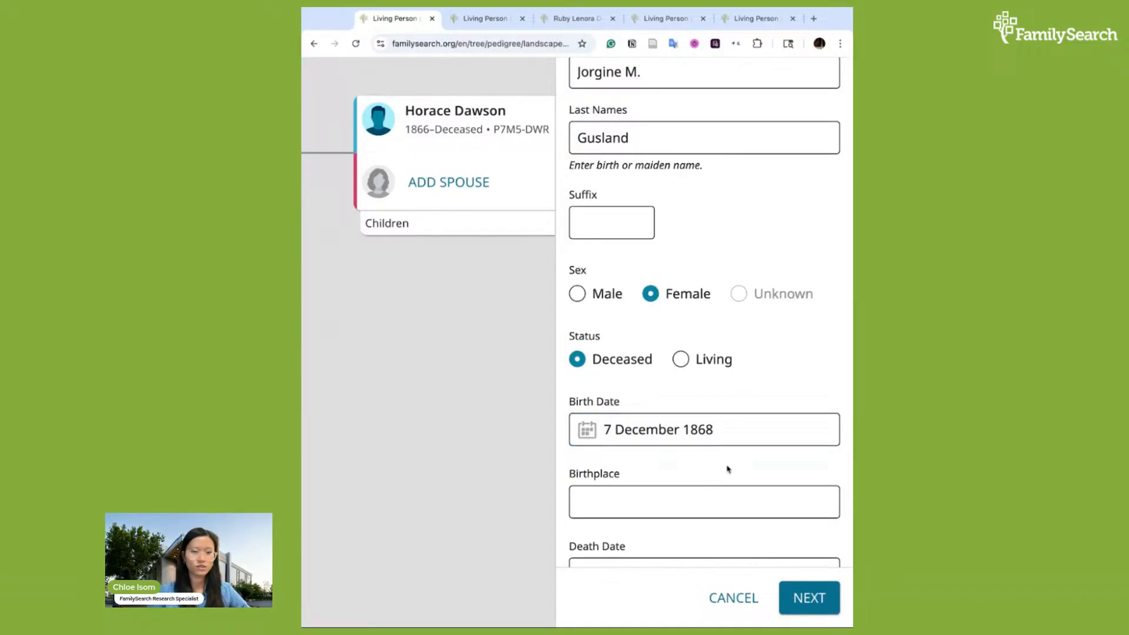
Set the spouse's death date to 17 March 1953
left_click(694, 492)
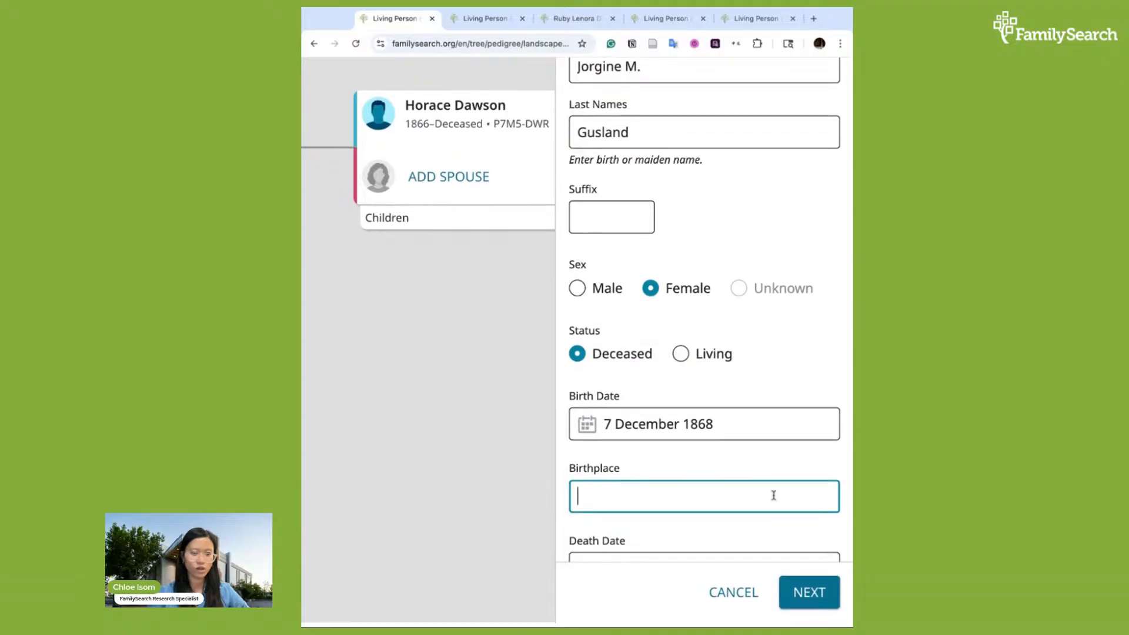
scroll(812, 535, "down", 3)
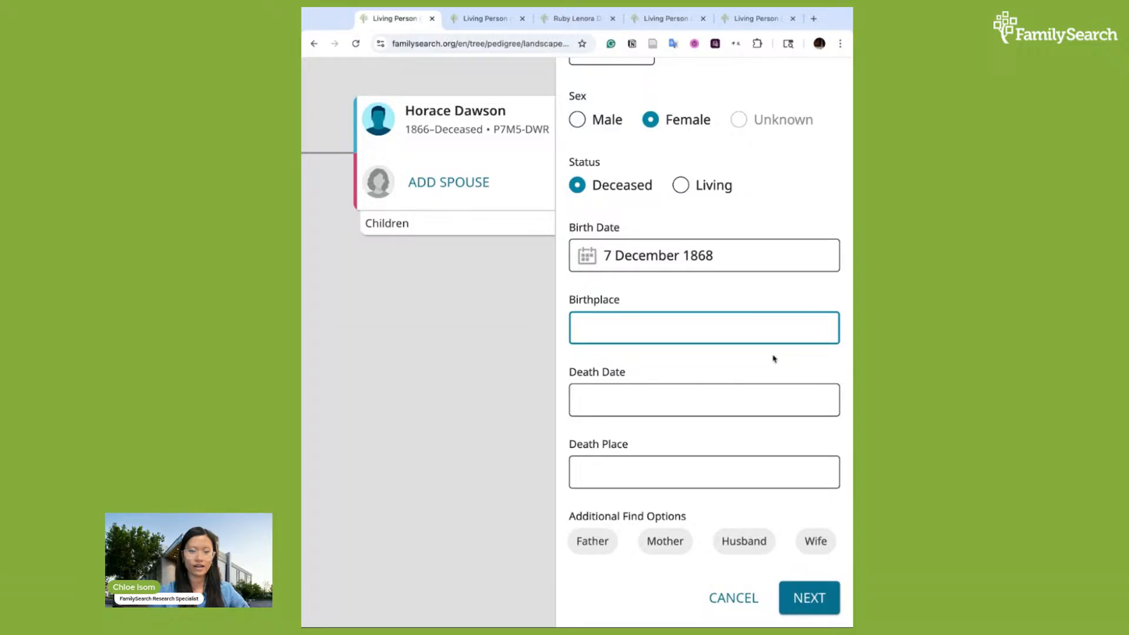
left_click(727, 397)
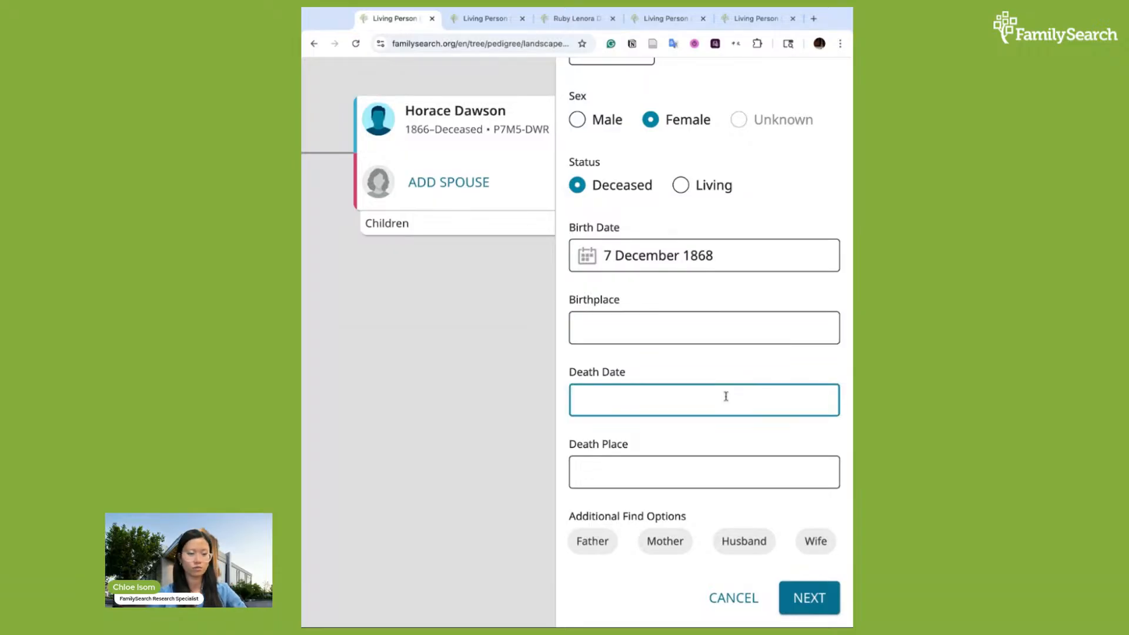
type("17 M")
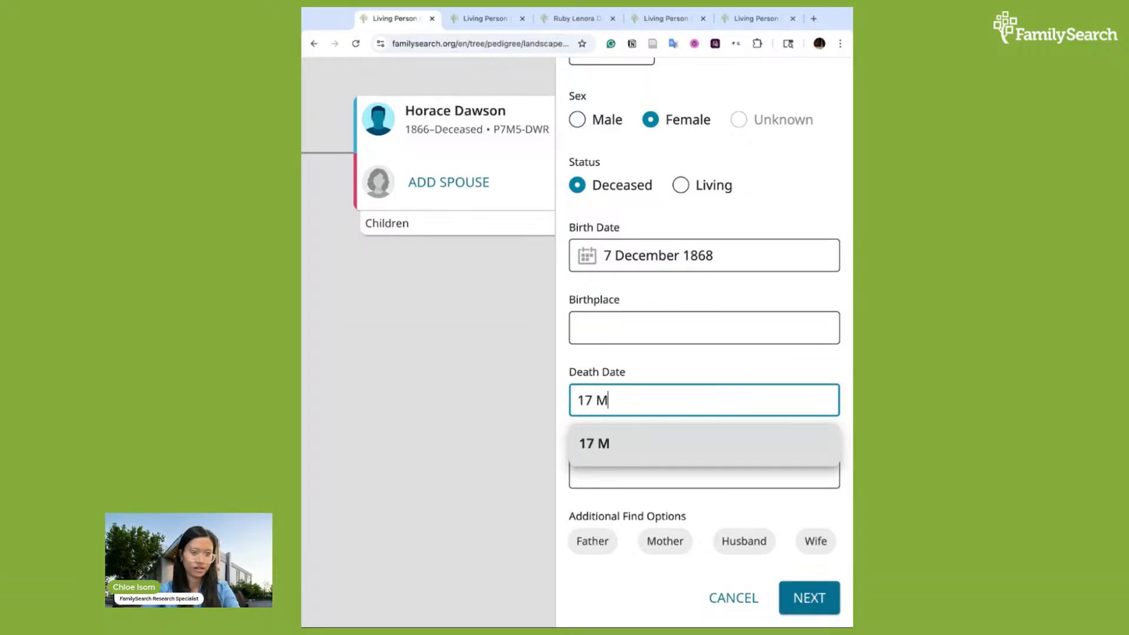
type("arch 1953")
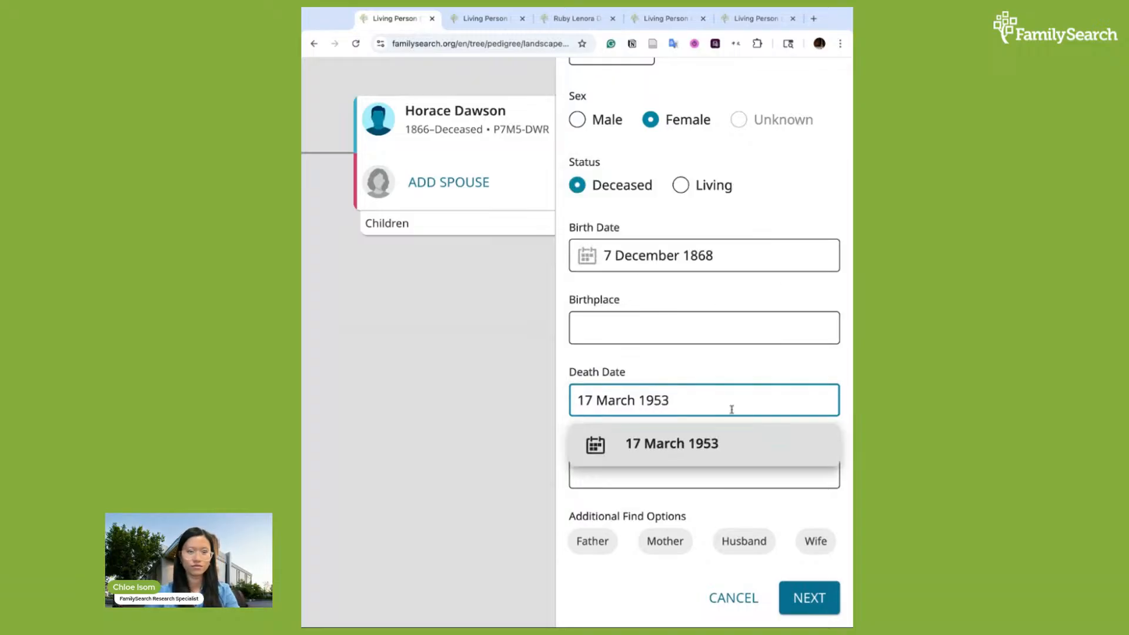
left_click(718, 445)
Set the spouse's death place to Compton, Los Angeles, California, United States
left_click(688, 463)
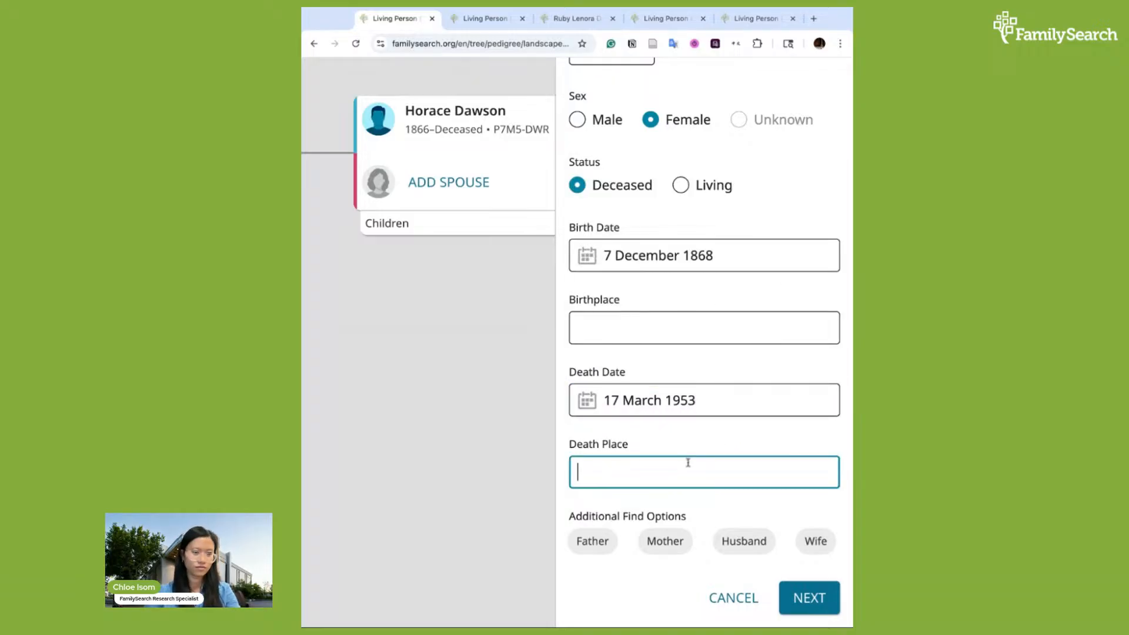
type("Com")
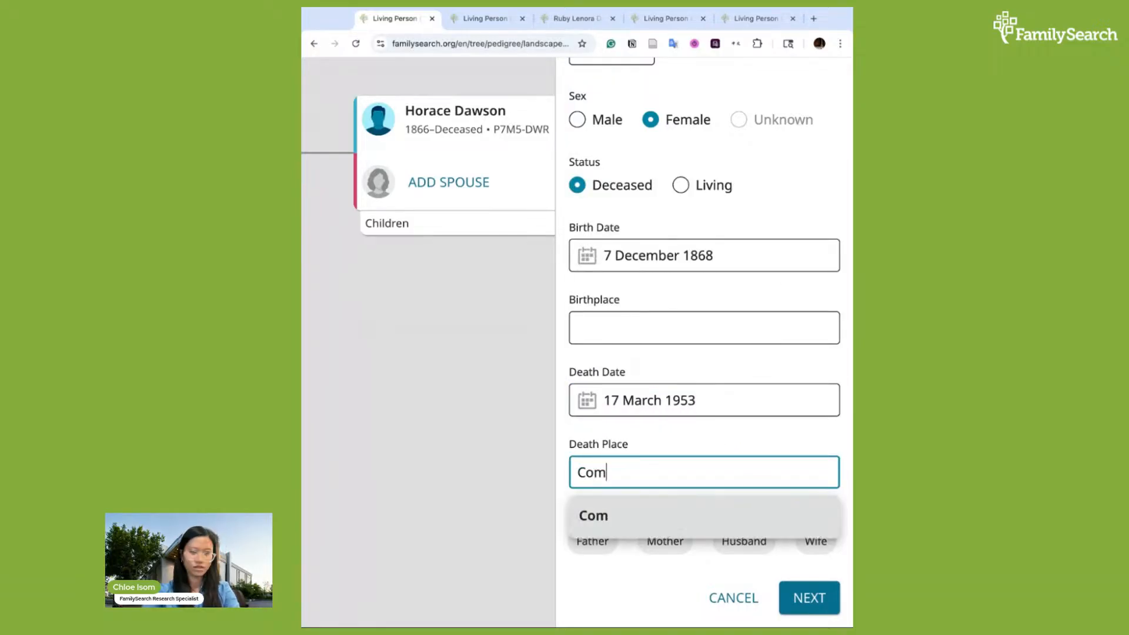
type("pton, Los")
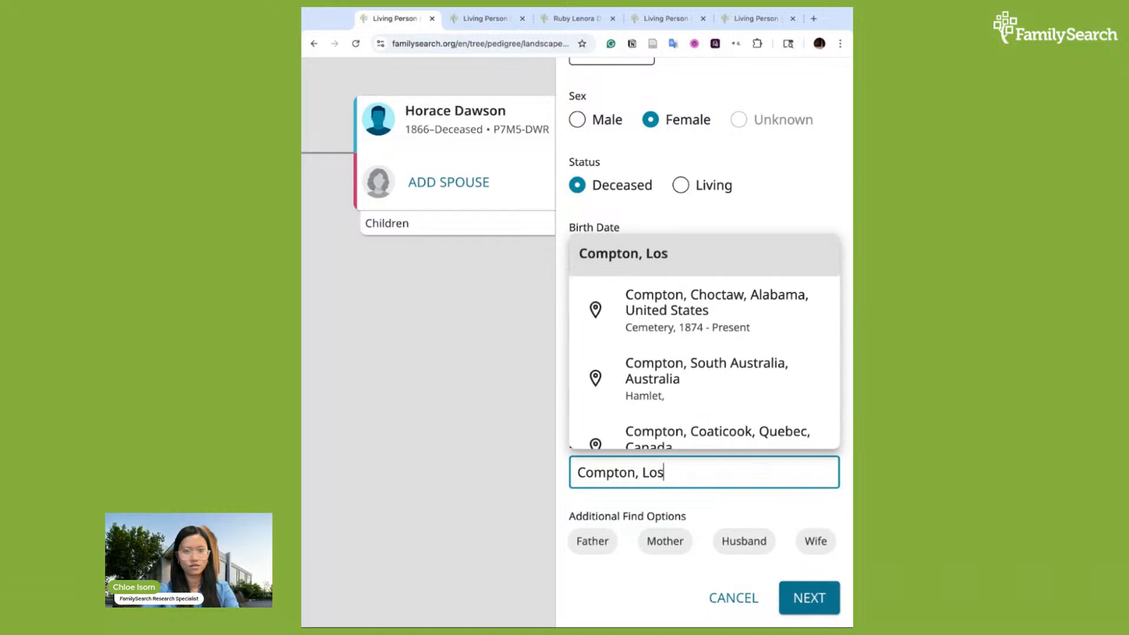
scroll(726, 323, "down", 1)
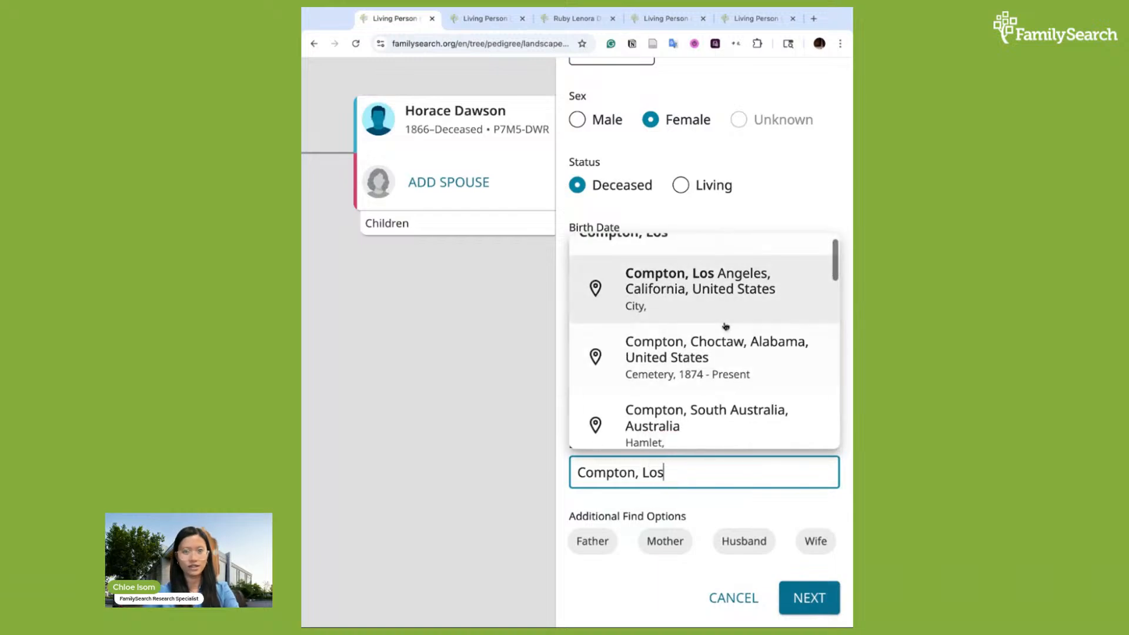
left_click(728, 281)
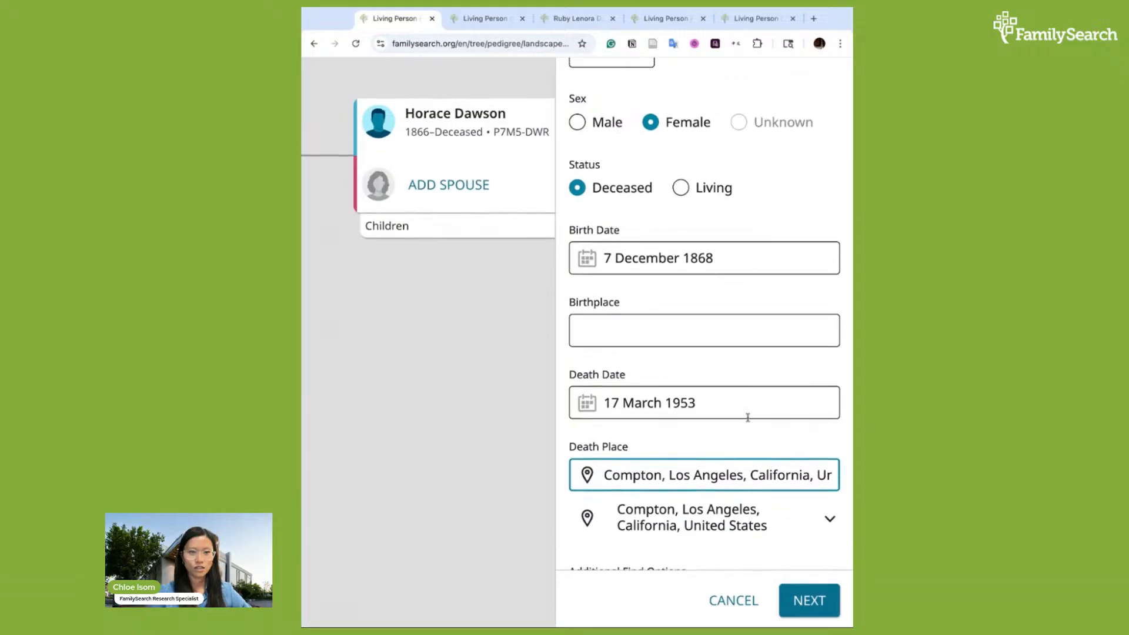
scroll(748, 417, "up", 5)
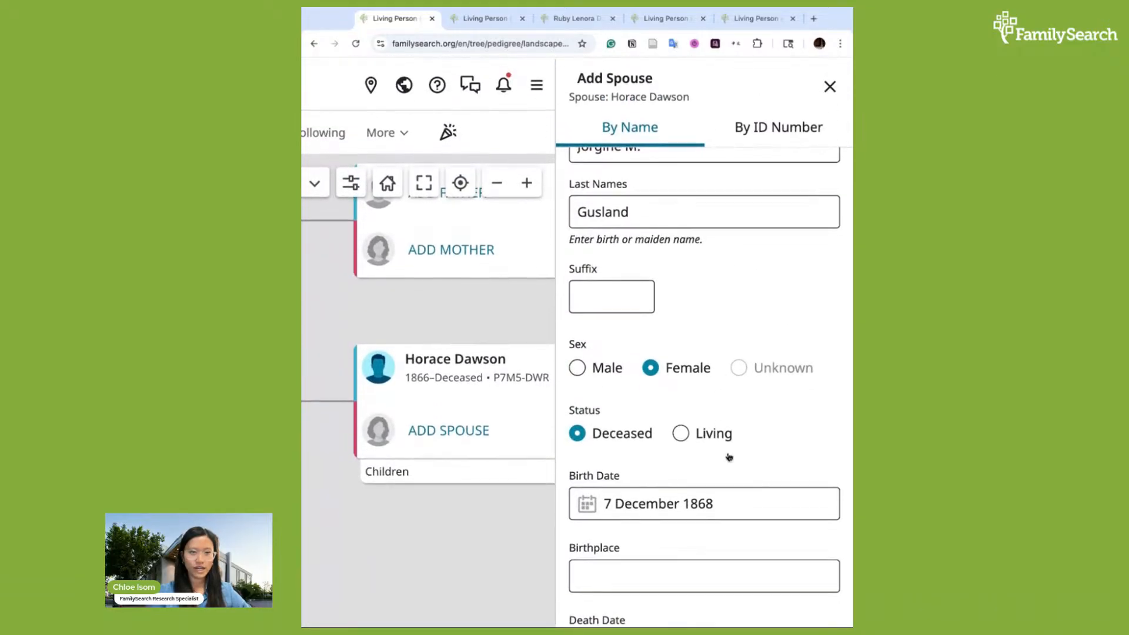
scroll(728, 457, "down", 5)
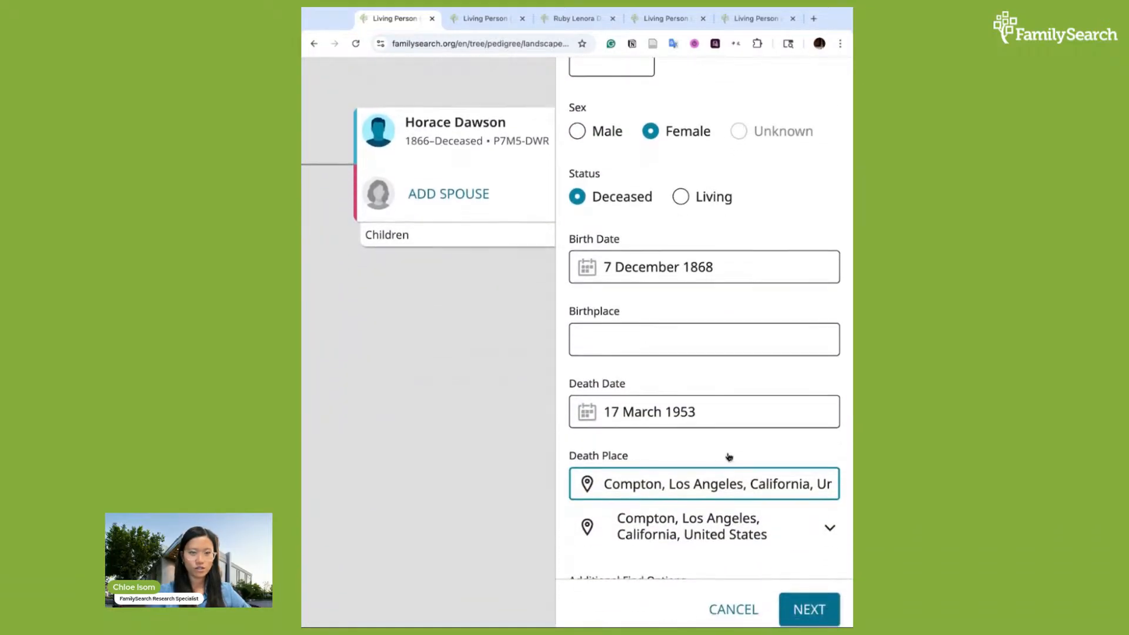
scroll(729, 457, "down", 1)
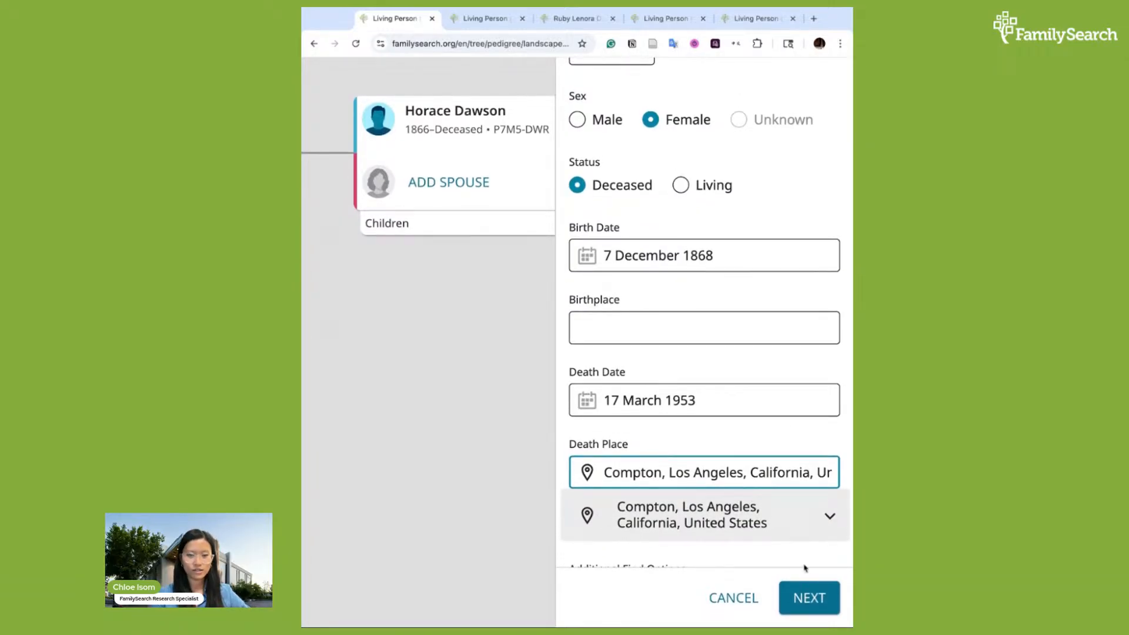
left_click(815, 595)
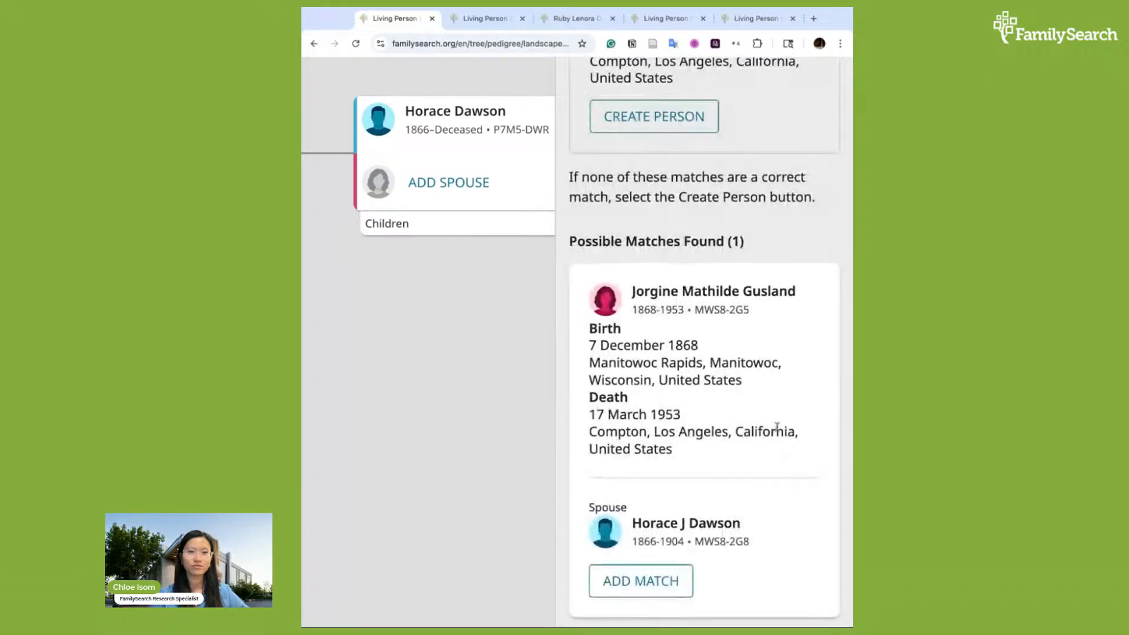
scroll(777, 427, "up", 4)
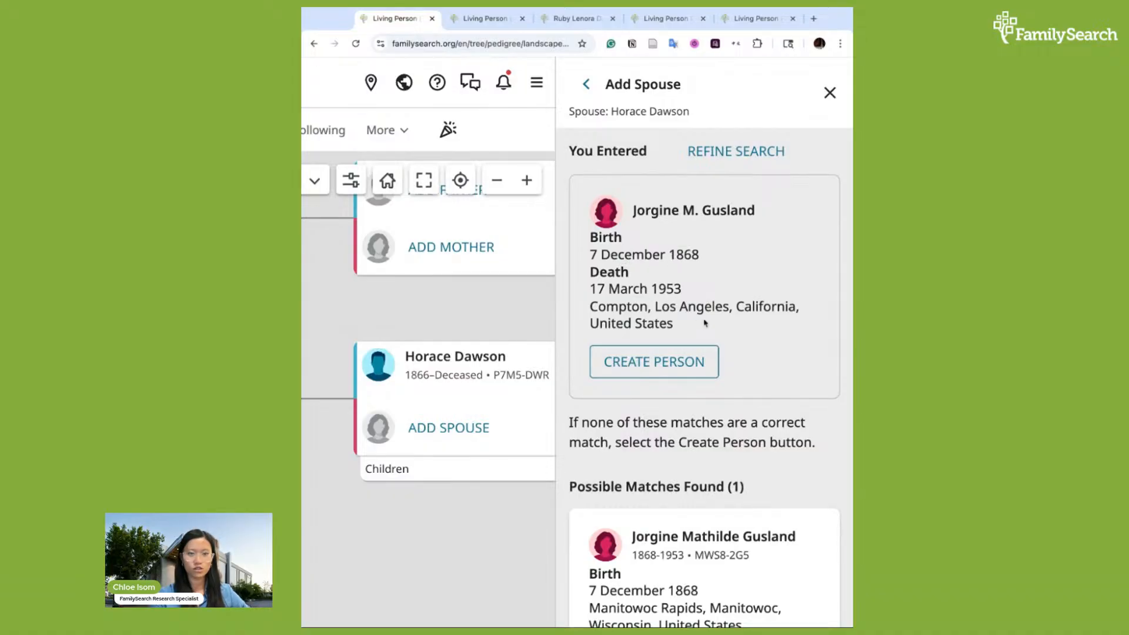
left_click(654, 361)
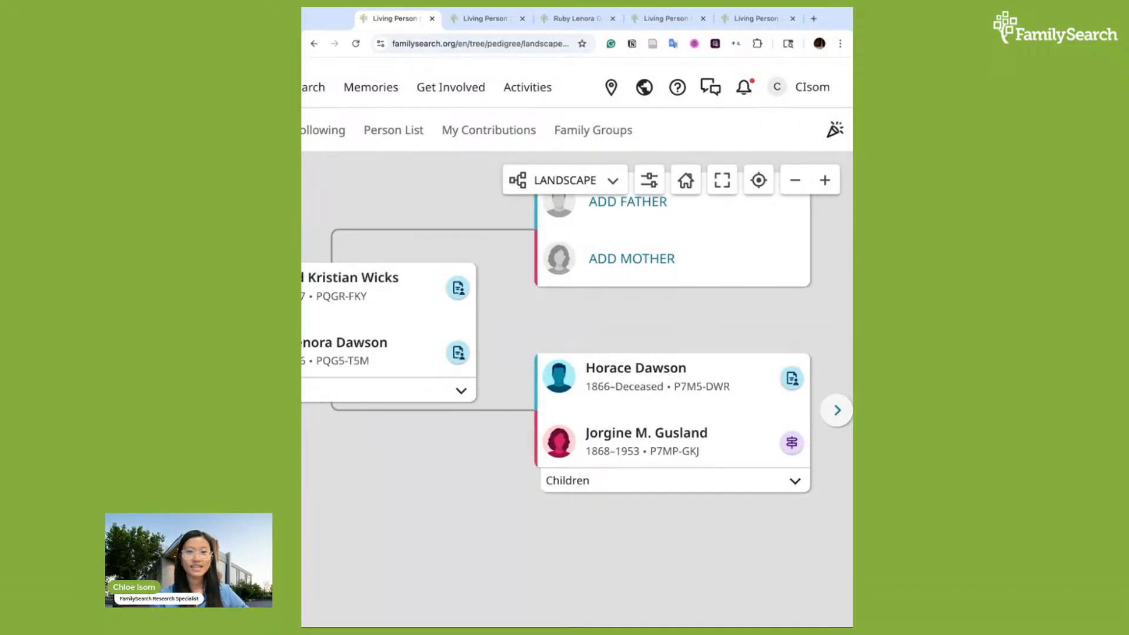
scroll(657, 306, "down", 3)
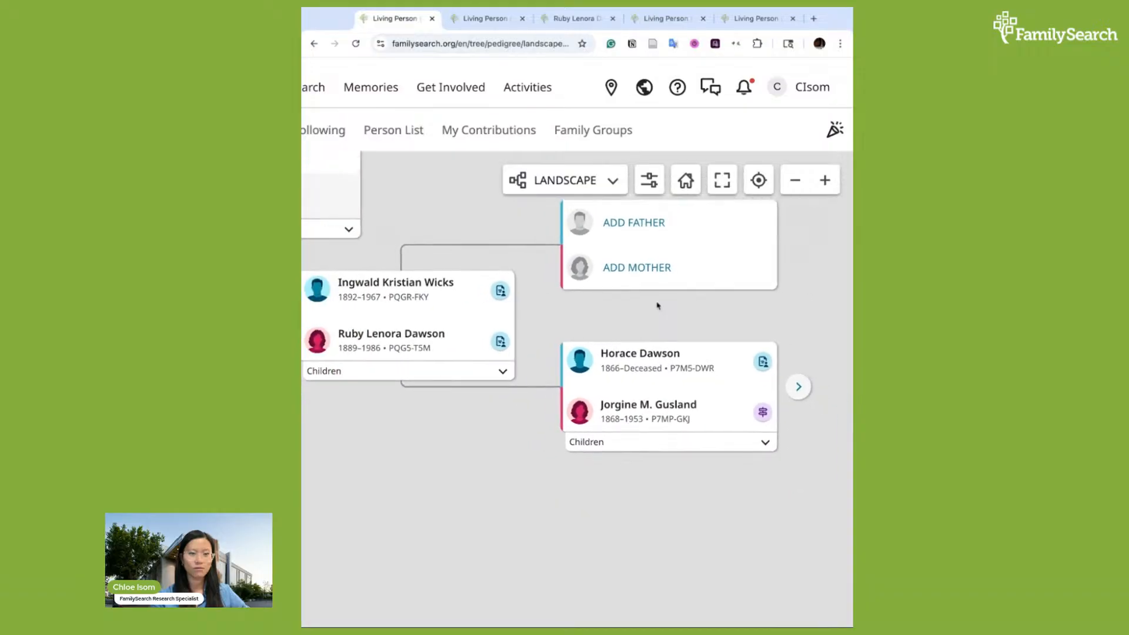
scroll(656, 316, "down", 2)
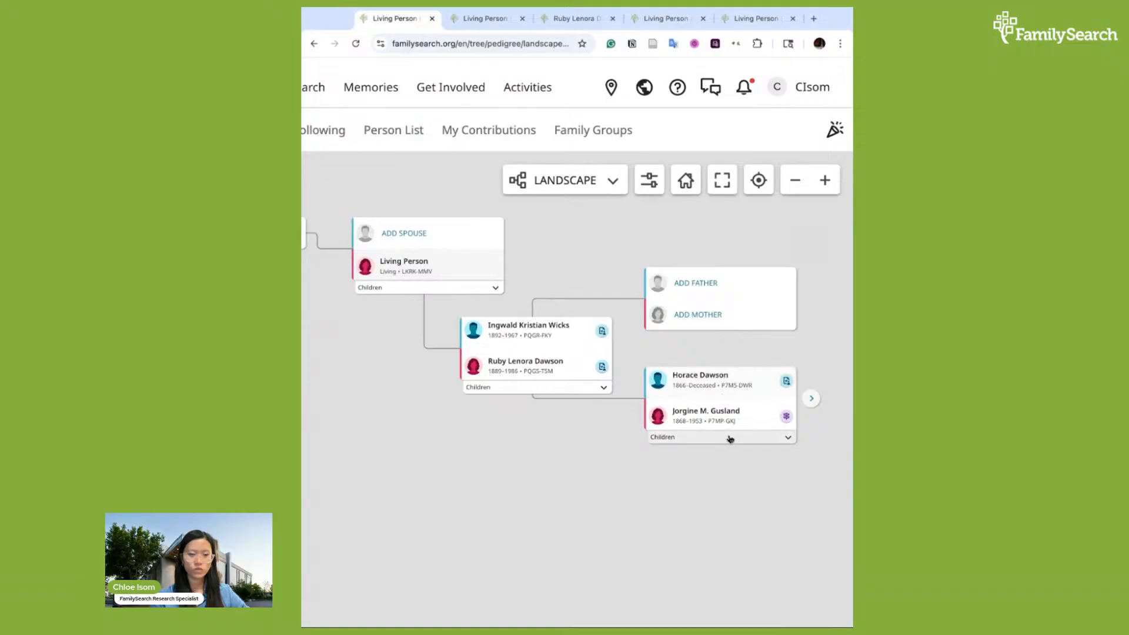
scroll(712, 470, "right", 1)
scroll(679, 473, "up", 1)
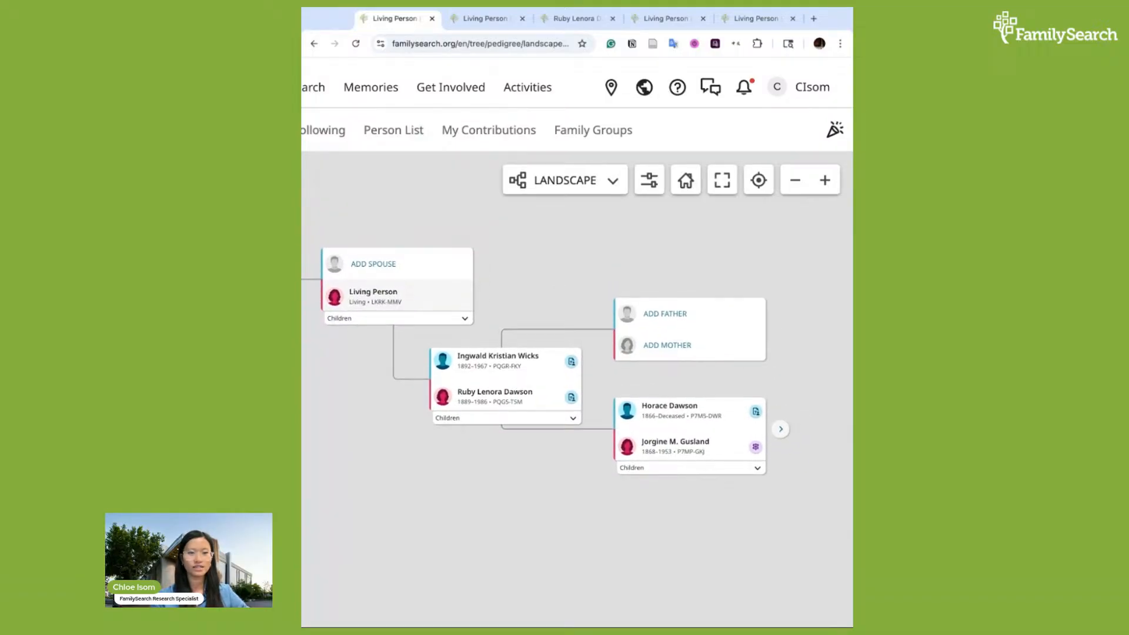
scroll(674, 361, "down", 1)
scroll(674, 361, "right", 1)
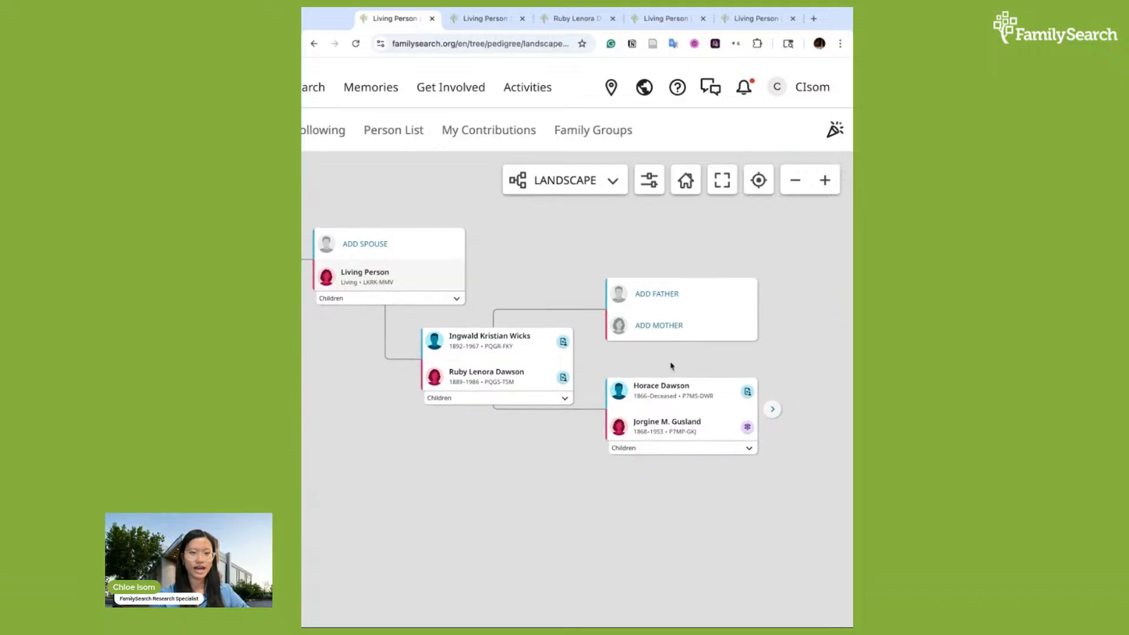
left_click_drag(711, 471, 681, 490)
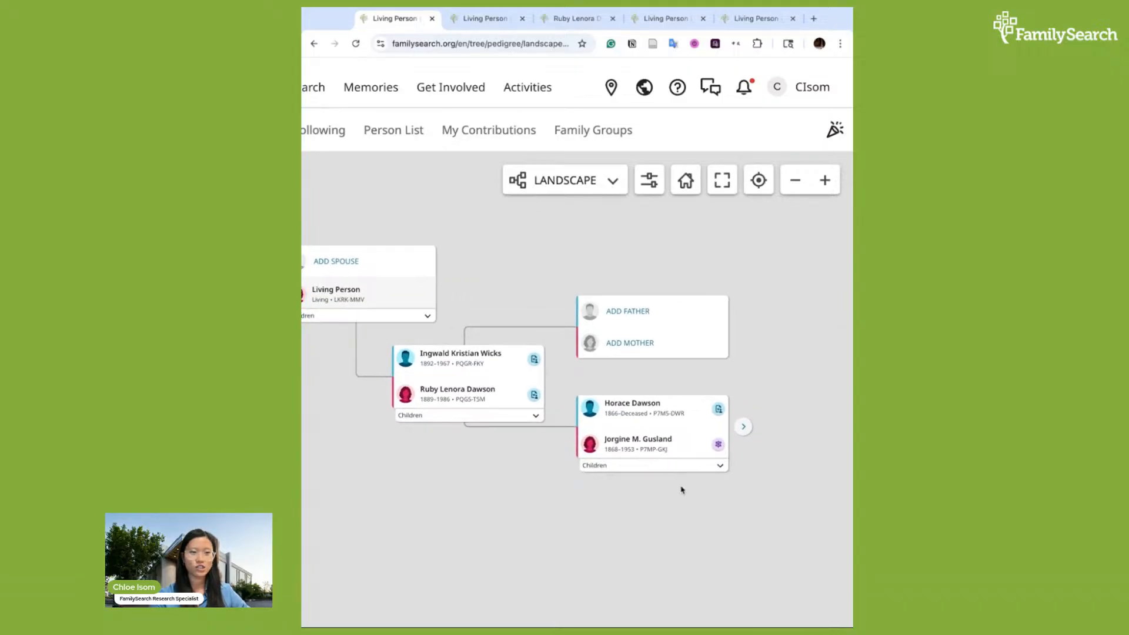
left_click_drag(605, 389, 603, 385)
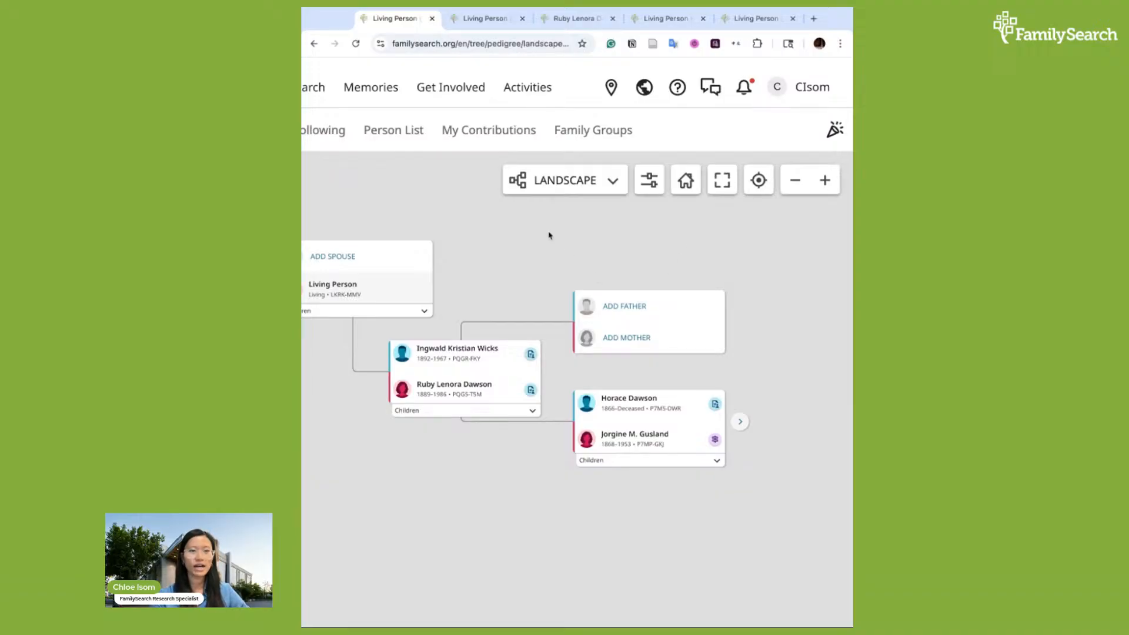
left_click(606, 181)
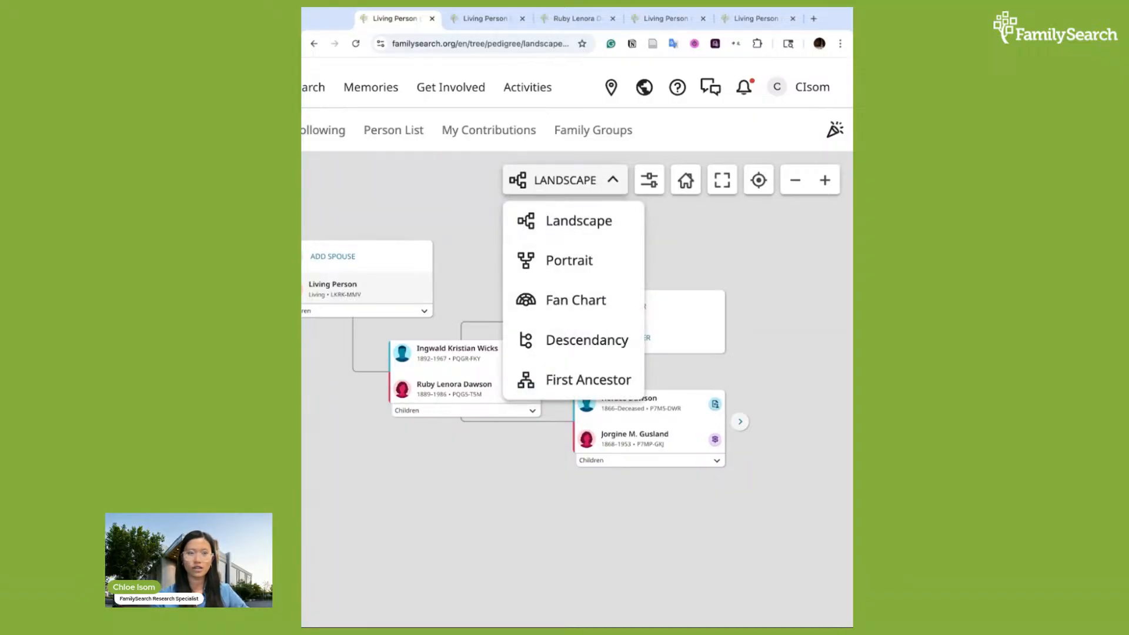
left_click(605, 261)
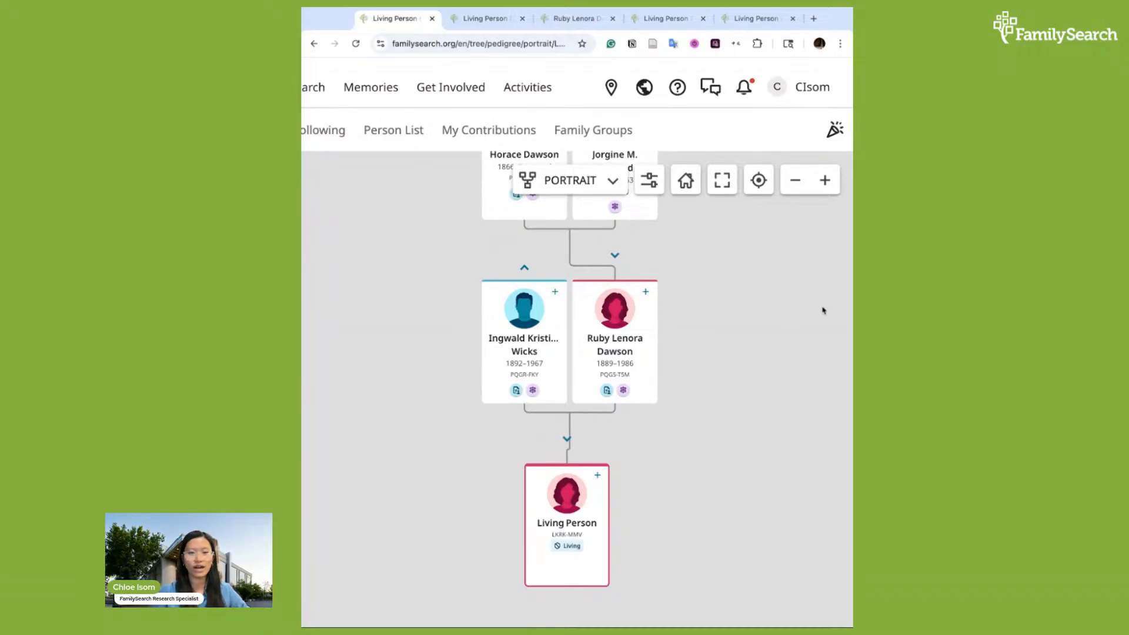
scroll(669, 263, "up", 3)
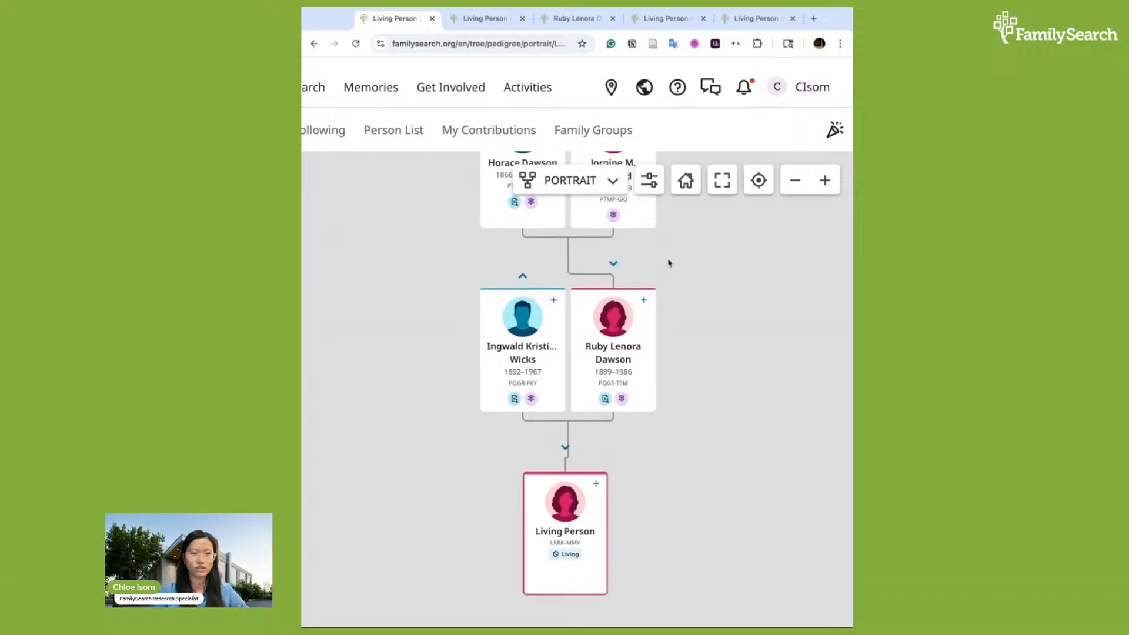
scroll(637, 510, "up", 2)
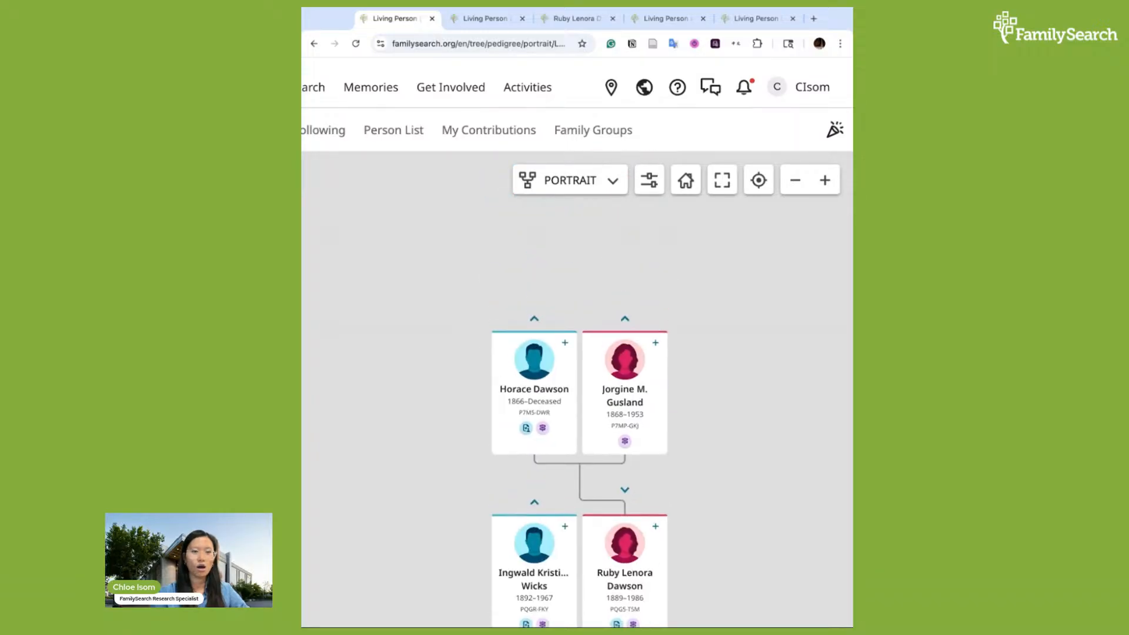
scroll(637, 511, "down", 3)
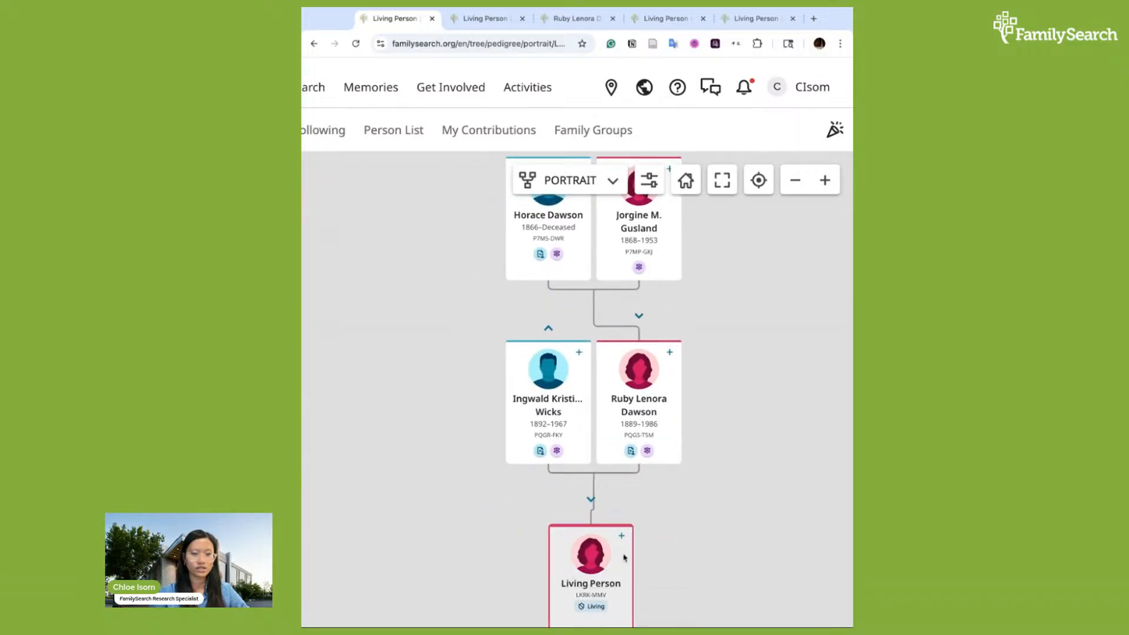
scroll(676, 520, "up", 2)
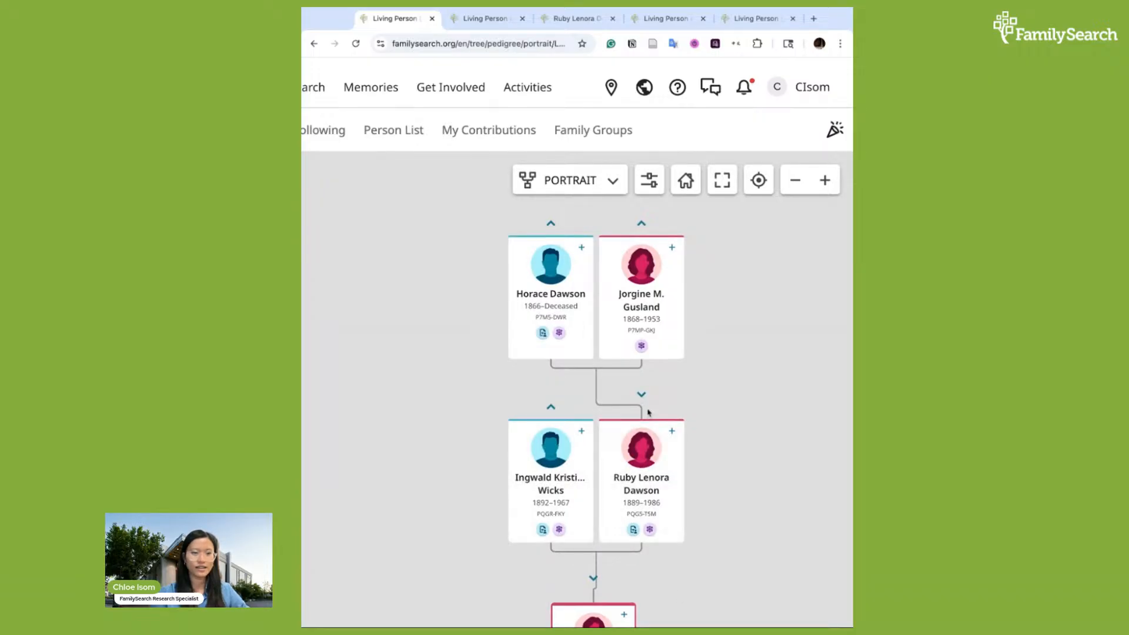
scroll(636, 424, "up", 1)
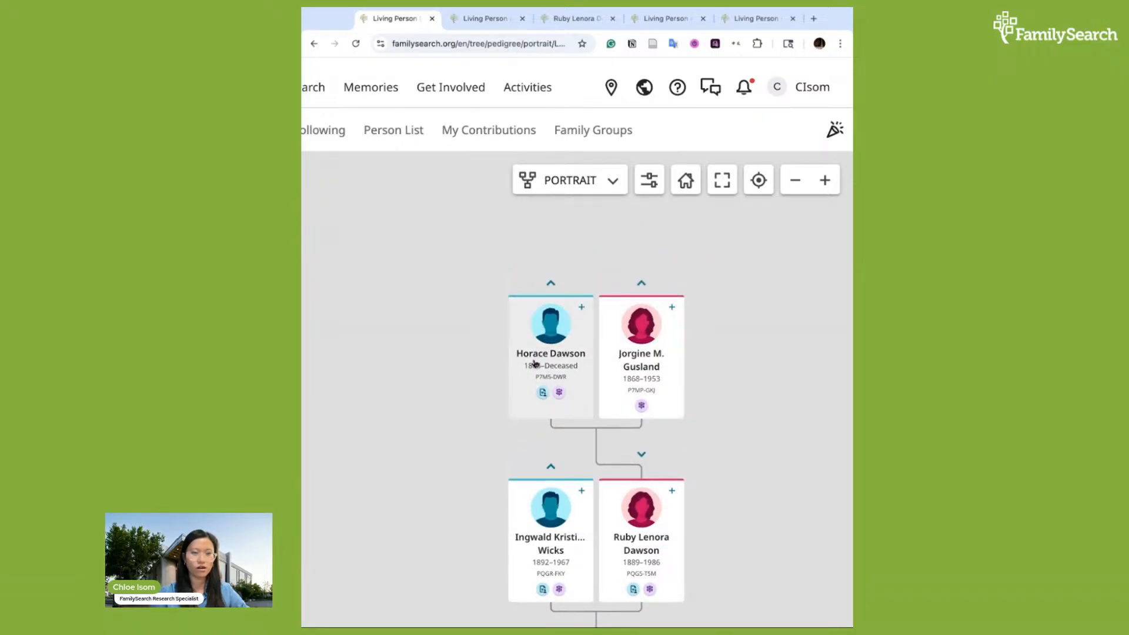
scroll(705, 365, "down", 2)
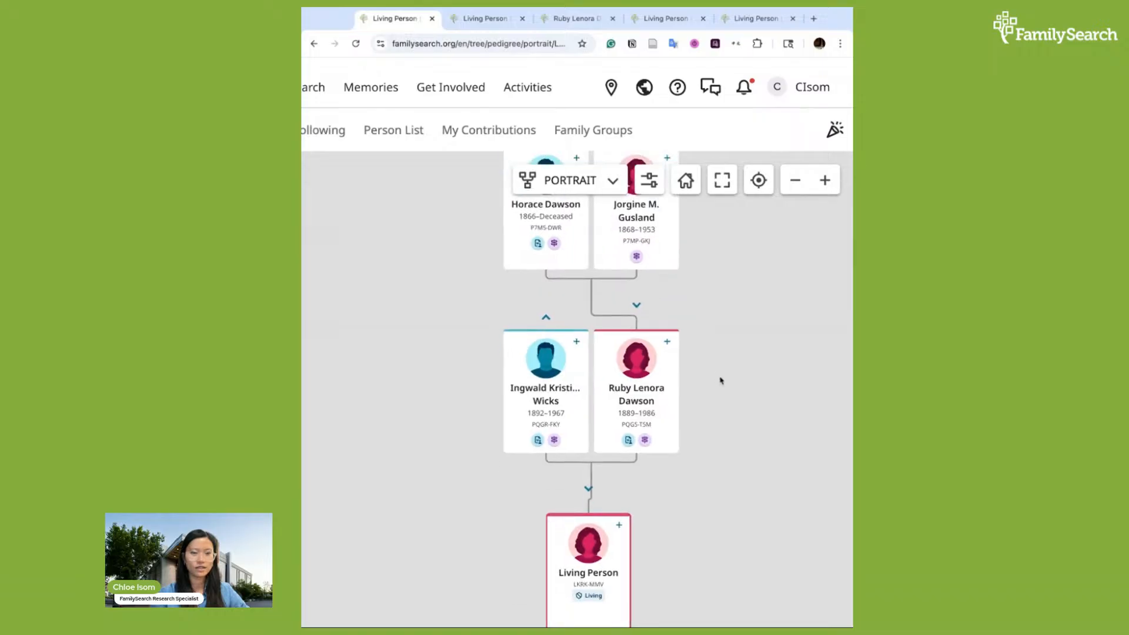
scroll(714, 353, "up", 1)
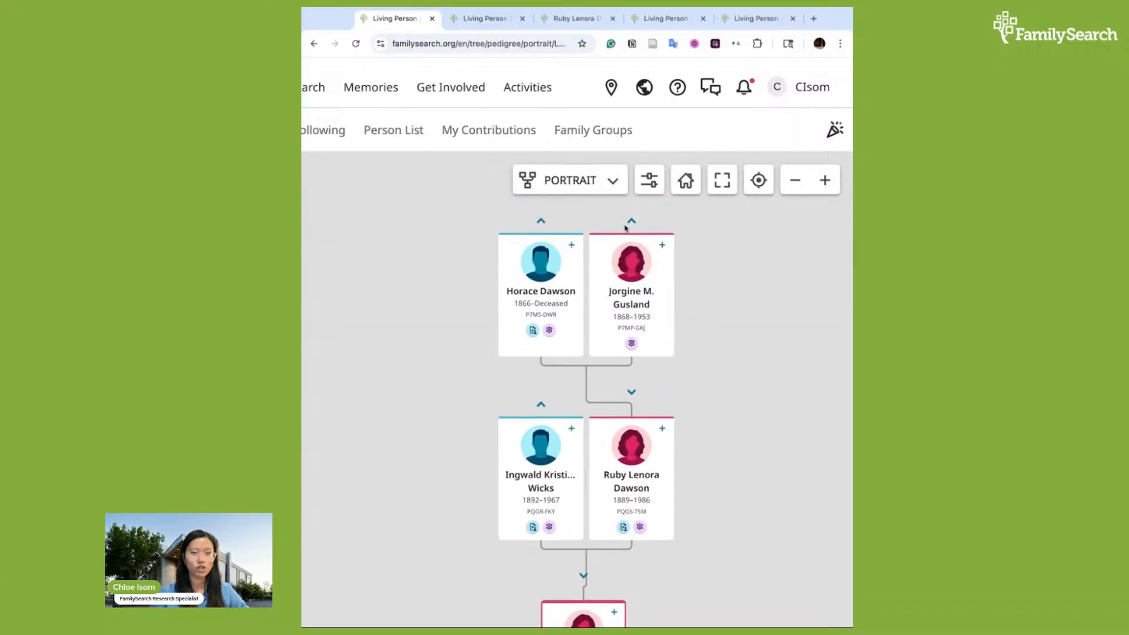
scroll(710, 253, "up", 1)
left_click(635, 272)
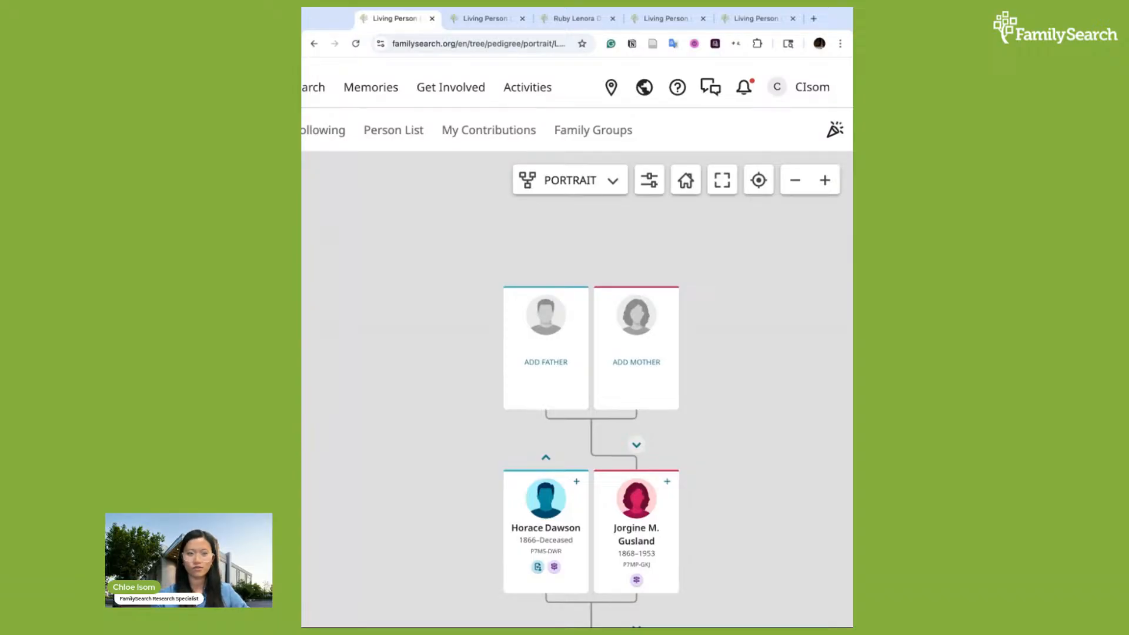
scroll(743, 506, "down", 5)
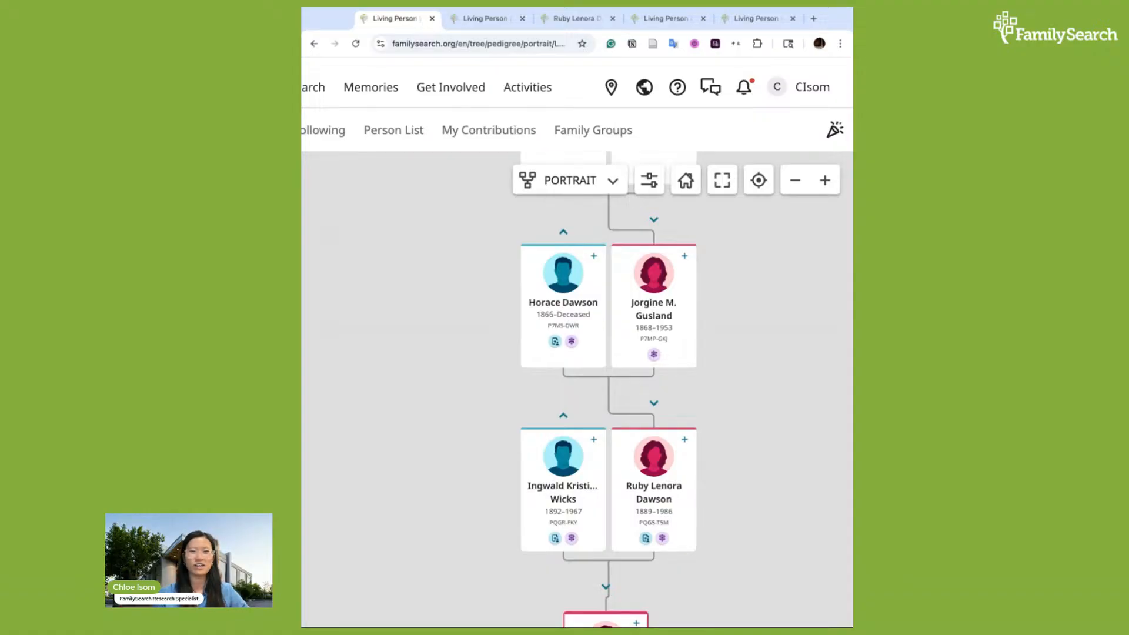
scroll(751, 272, "up", 1)
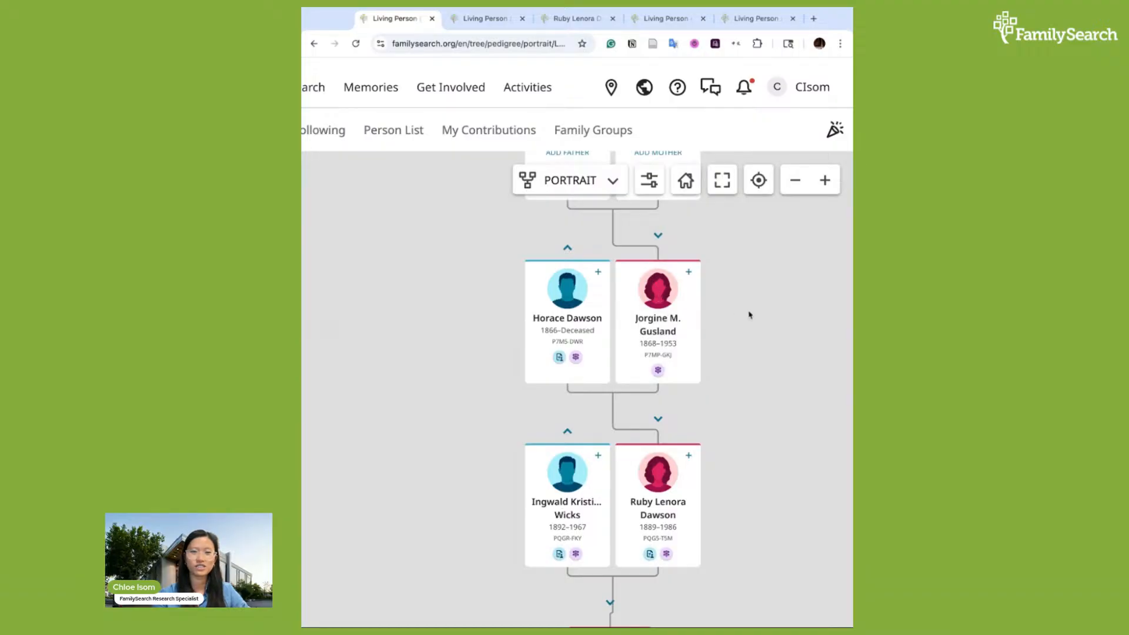
scroll(745, 268, "up", 5)
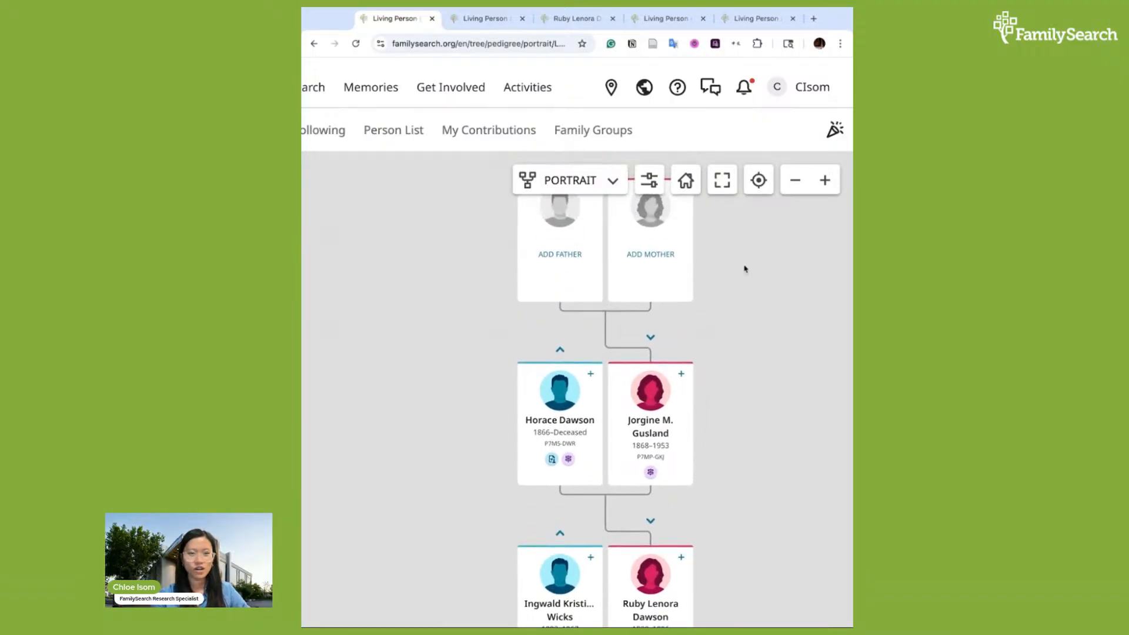
scroll(729, 318, "up", 1)
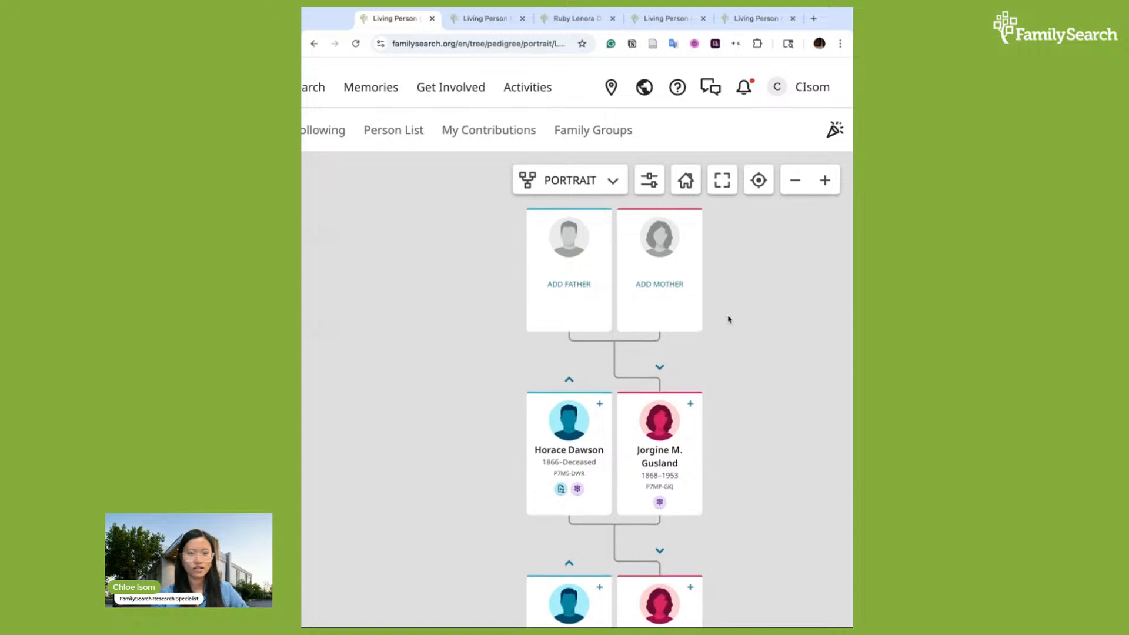
left_click(565, 287)
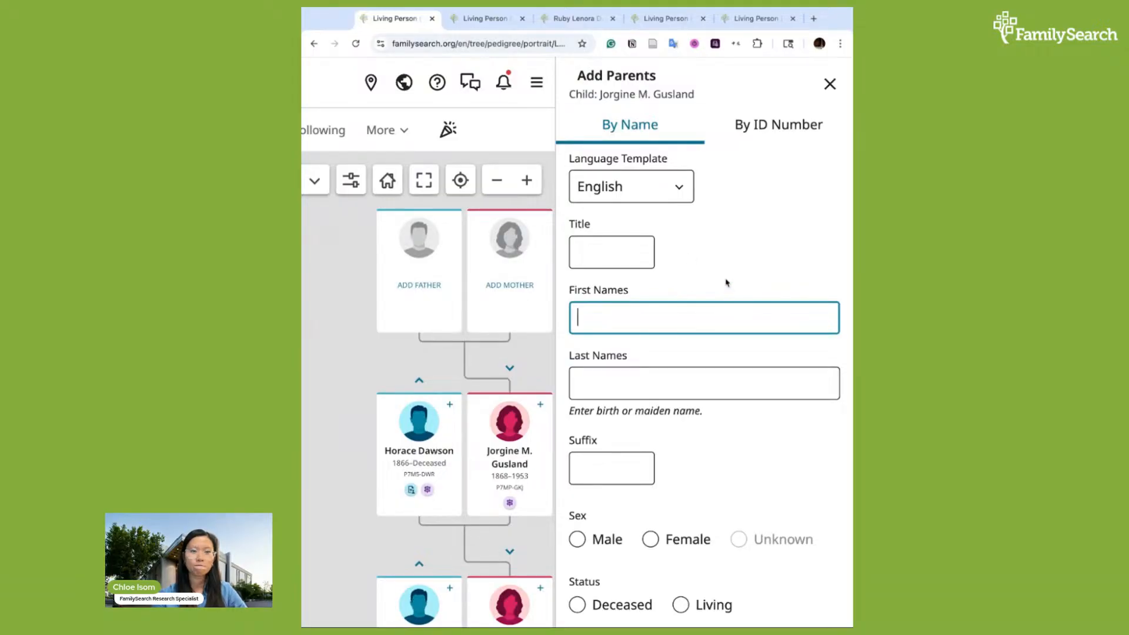
scroll(727, 281, "down", 3)
scroll(727, 282, "up", 3)
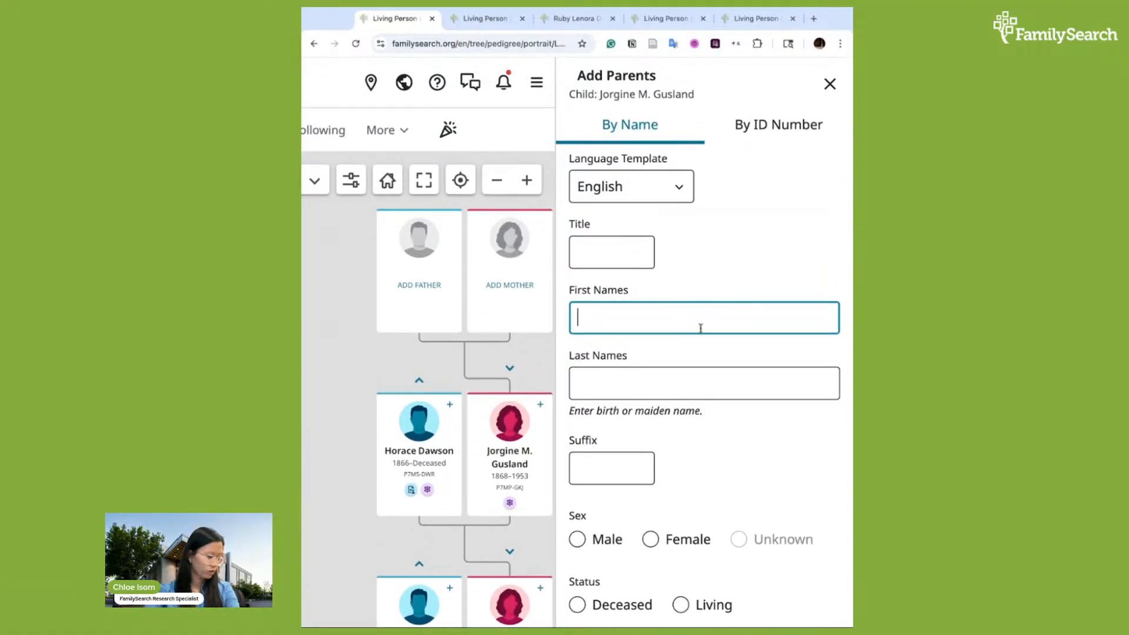
type("homas")
key("Tab")
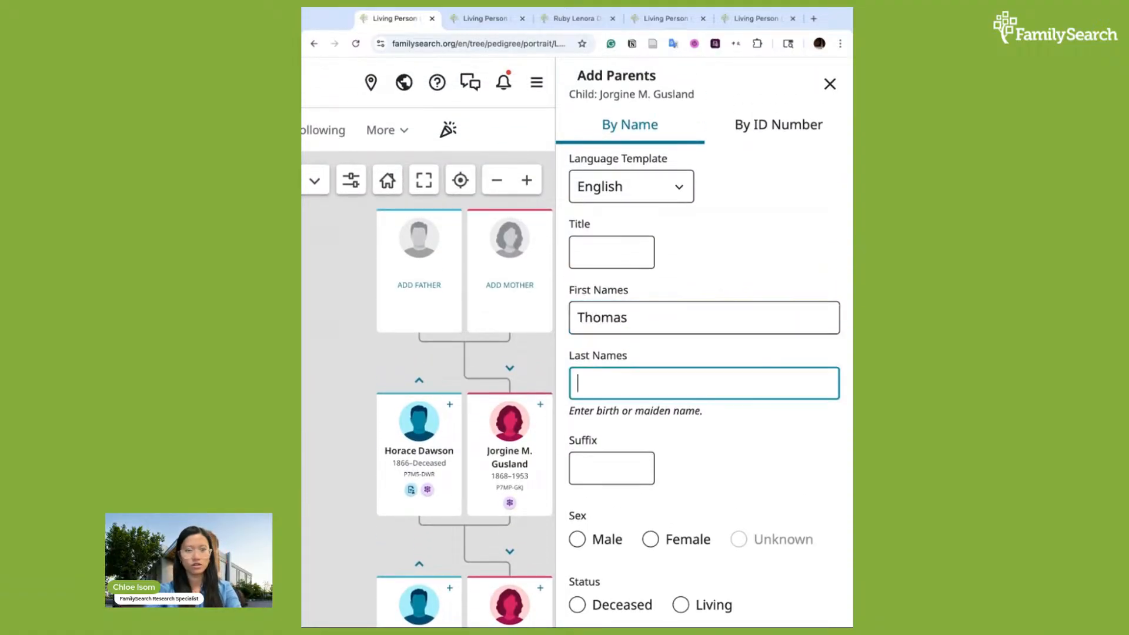
type("Dawson")
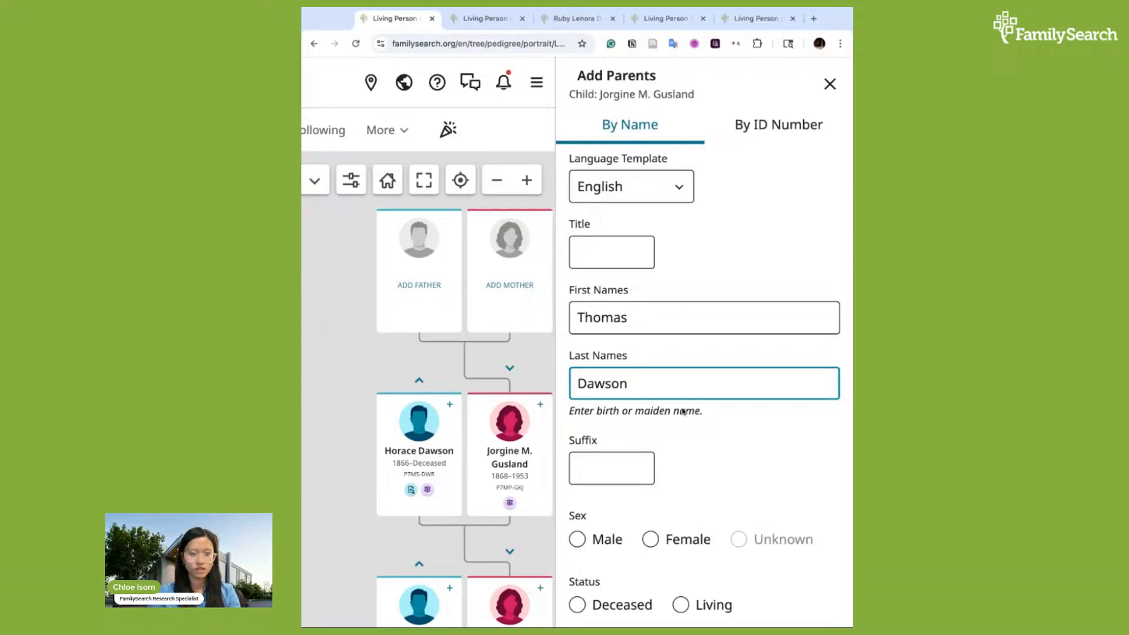
Set the new father's sex to Male and his status to Deceased
scroll(647, 506, "down", 1)
left_click(581, 476)
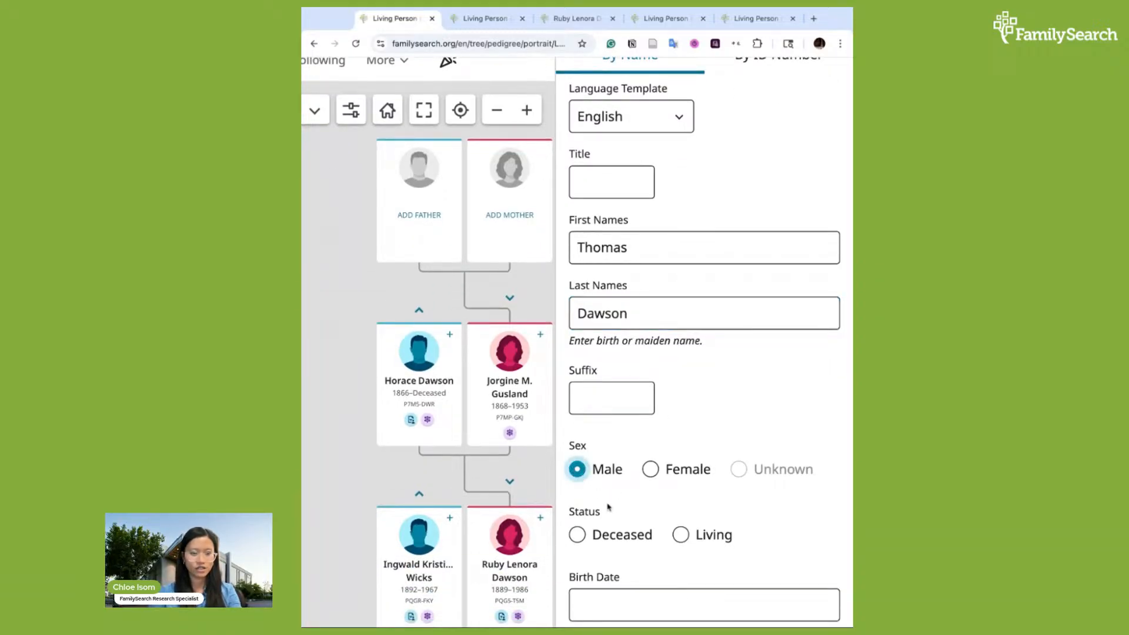
left_click(577, 533)
Enter Thomas Dawson's birth date as 1836 and birthplace as England, United Kingdom
scroll(649, 560, "down", 3)
left_click(626, 421)
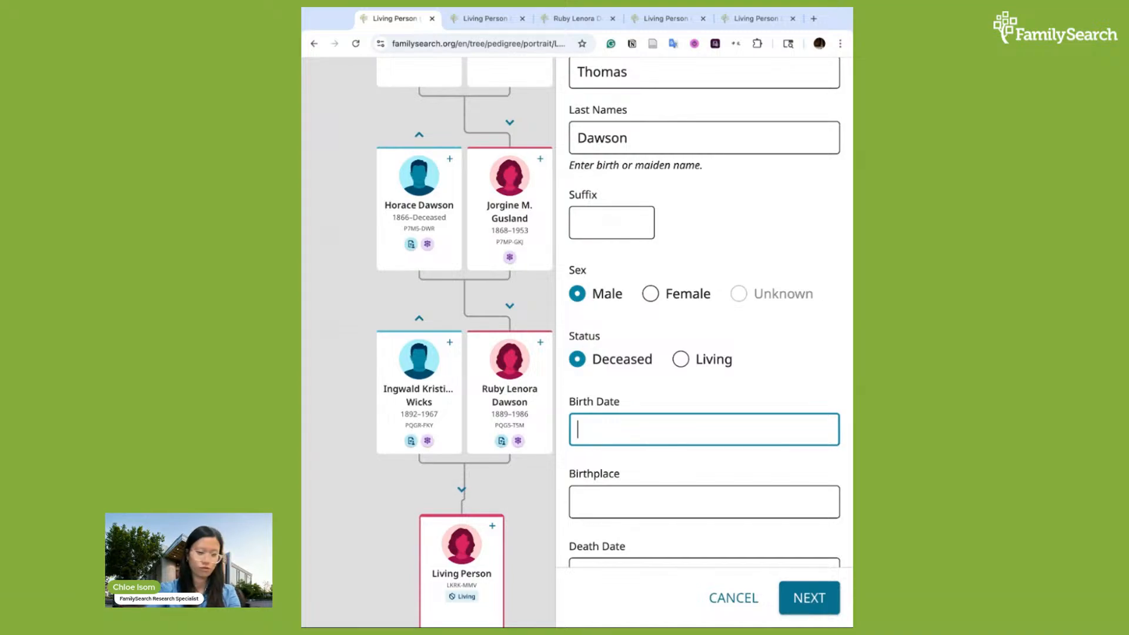
type("1836")
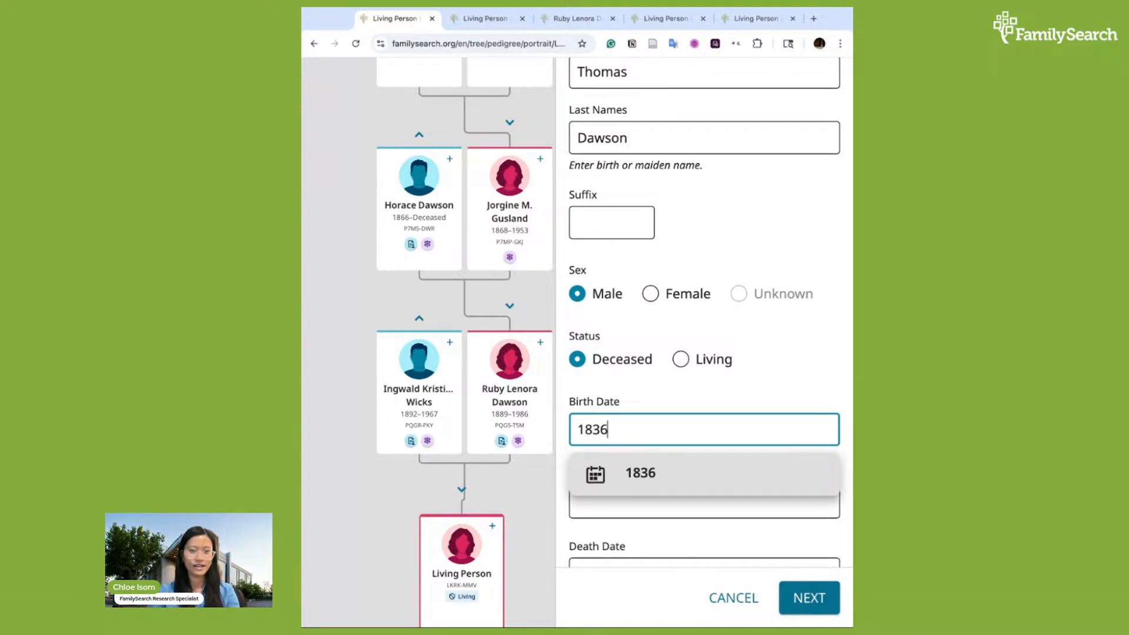
left_click(652, 483)
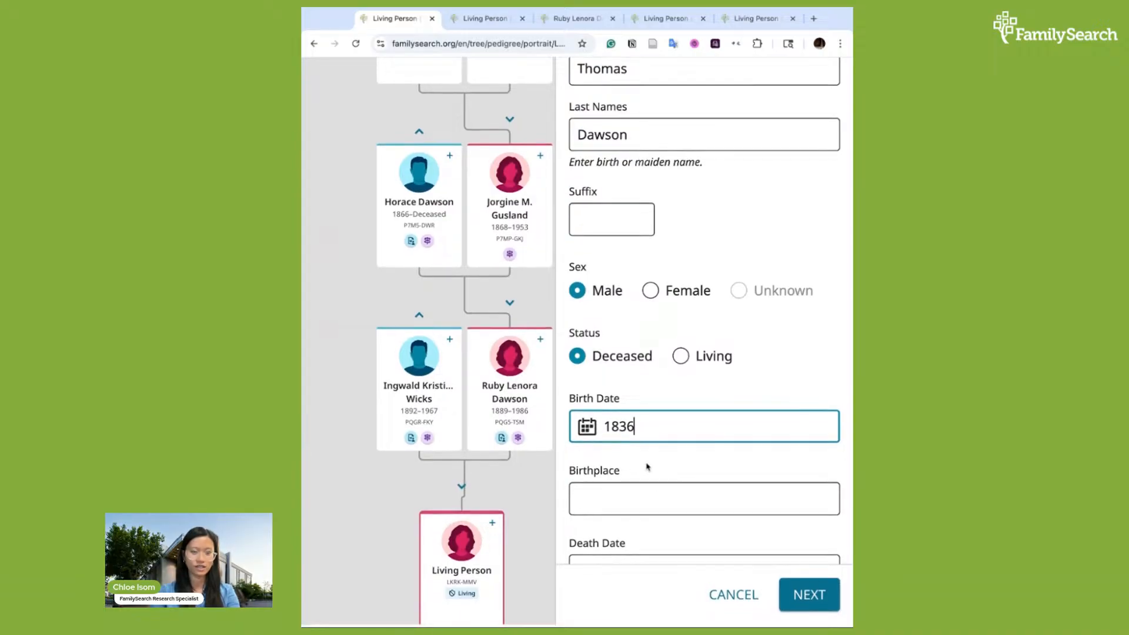
left_click(694, 505)
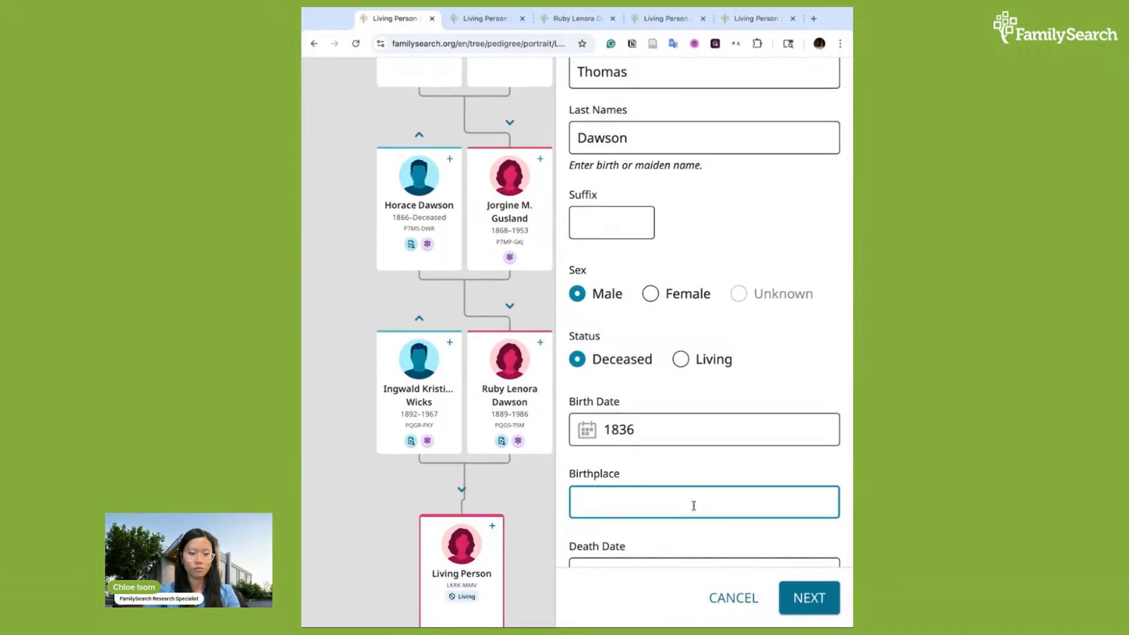
type("England")
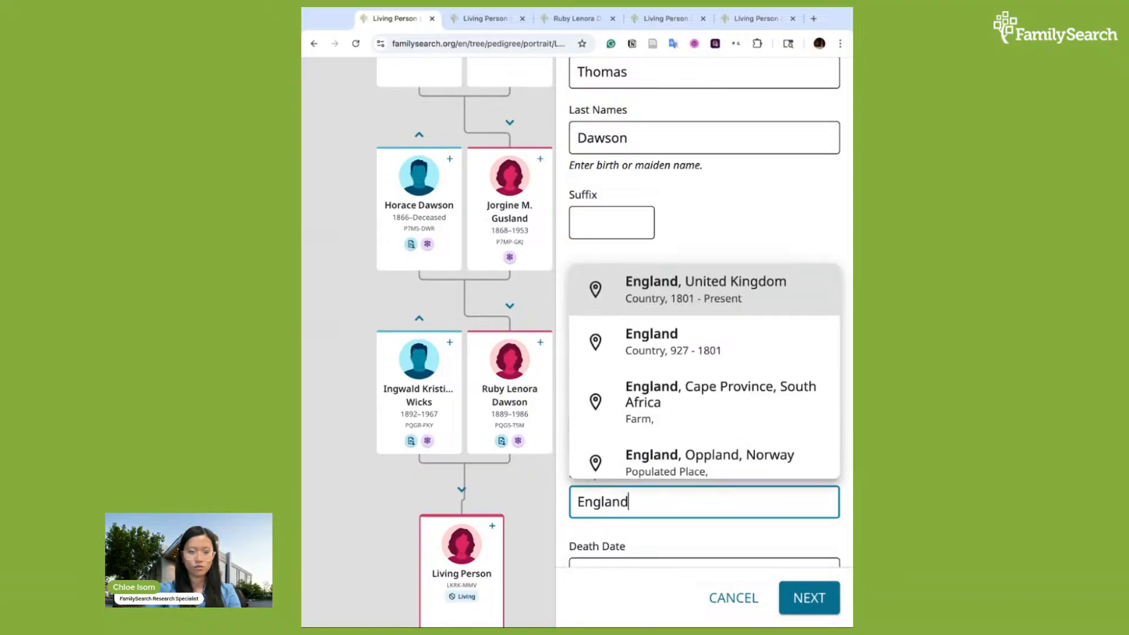
left_click(713, 295)
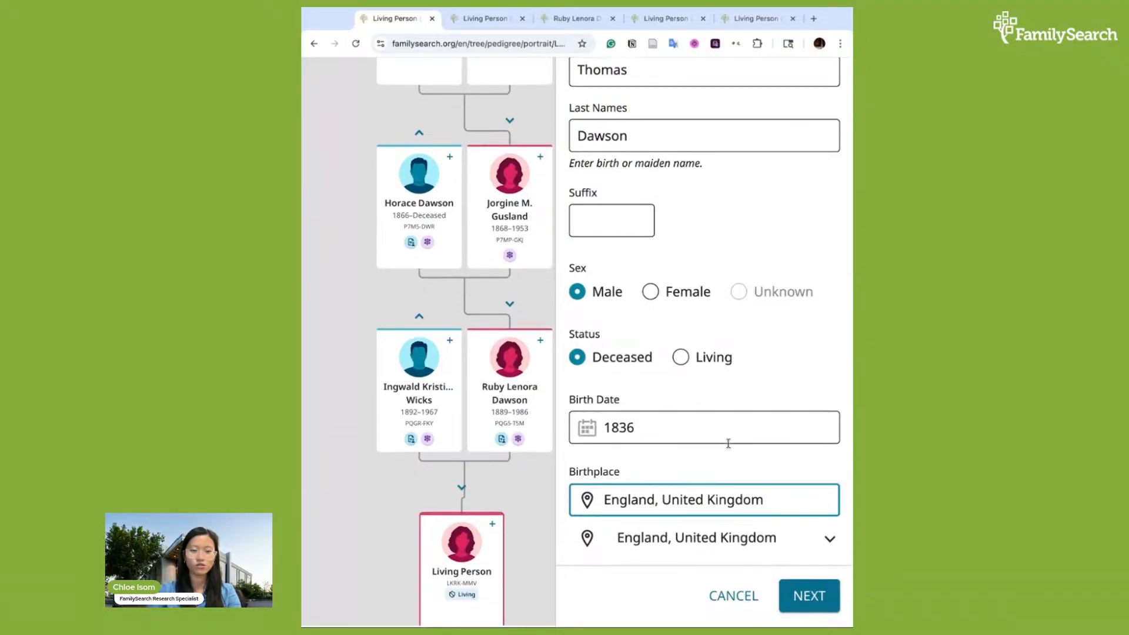
left_click(759, 467)
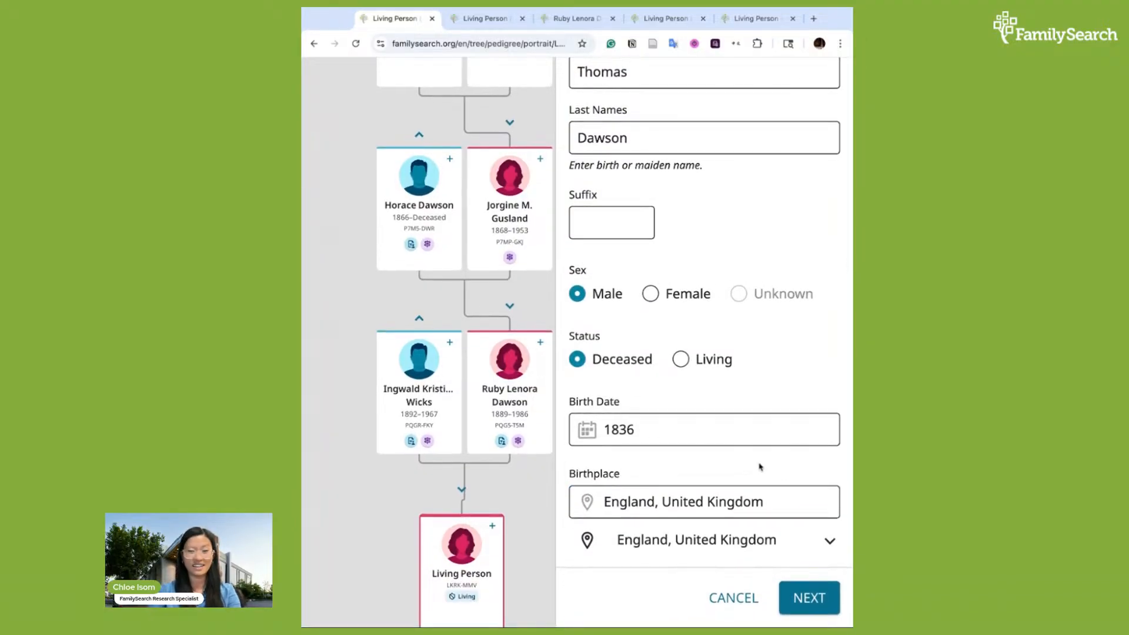
scroll(807, 487, "down", 4)
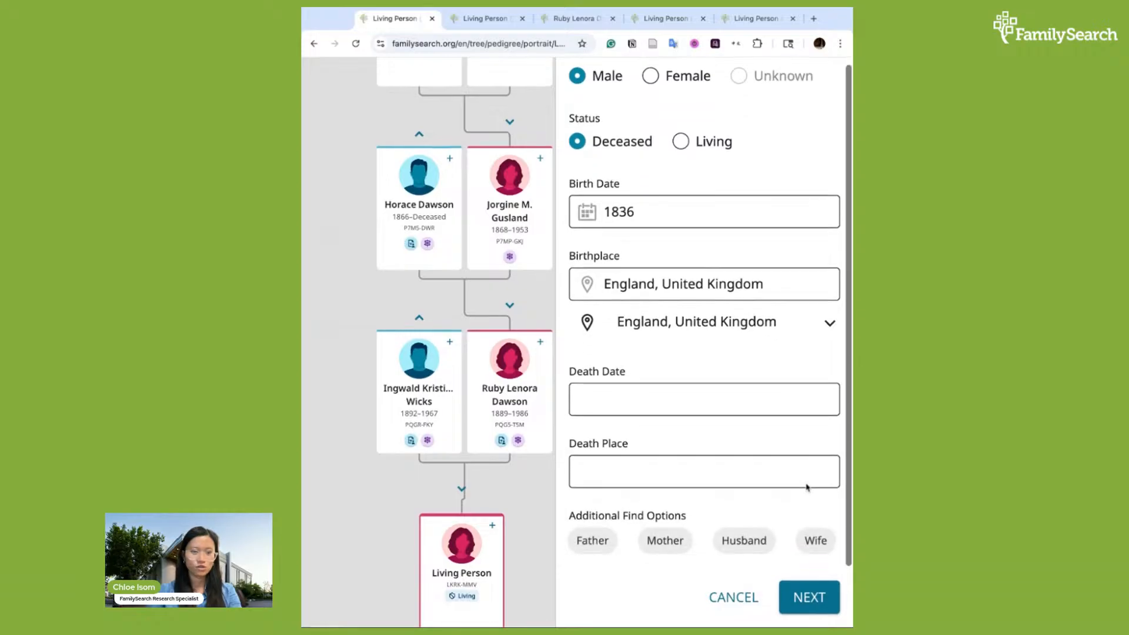
Enter Thomas Dawson's death date as 4 February 1866
left_click(704, 405)
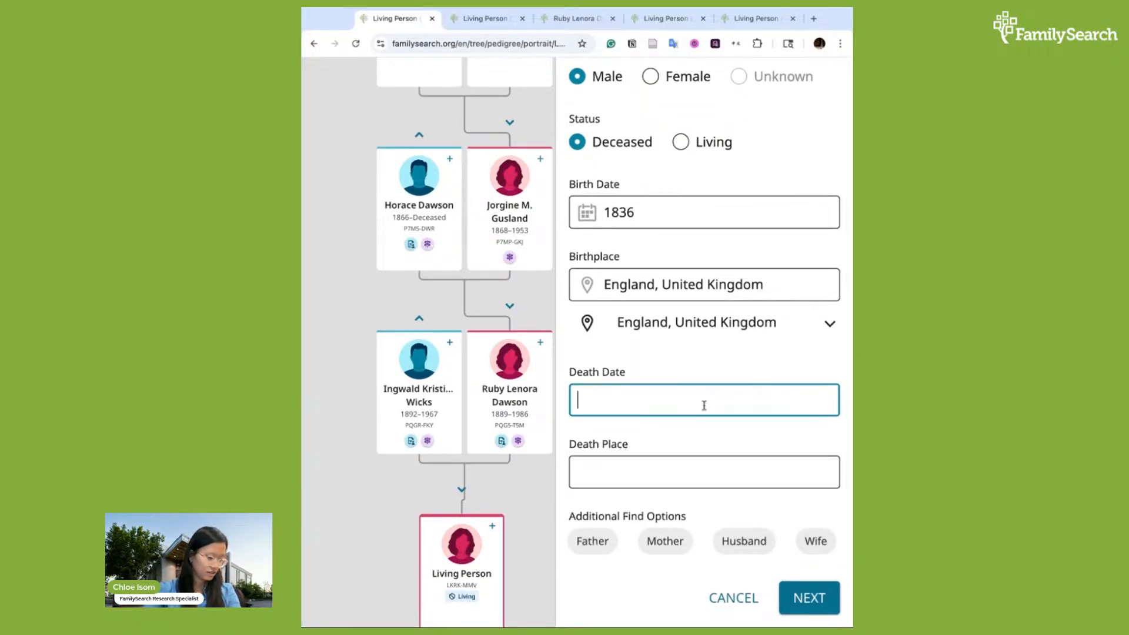
type("4 February")
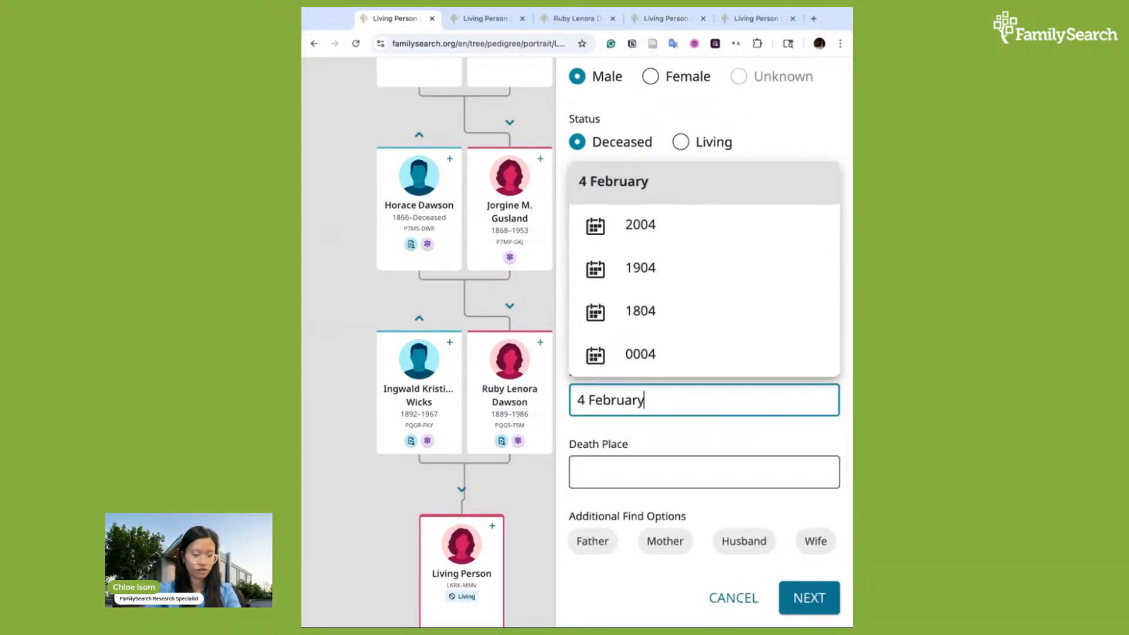
type(" 1866")
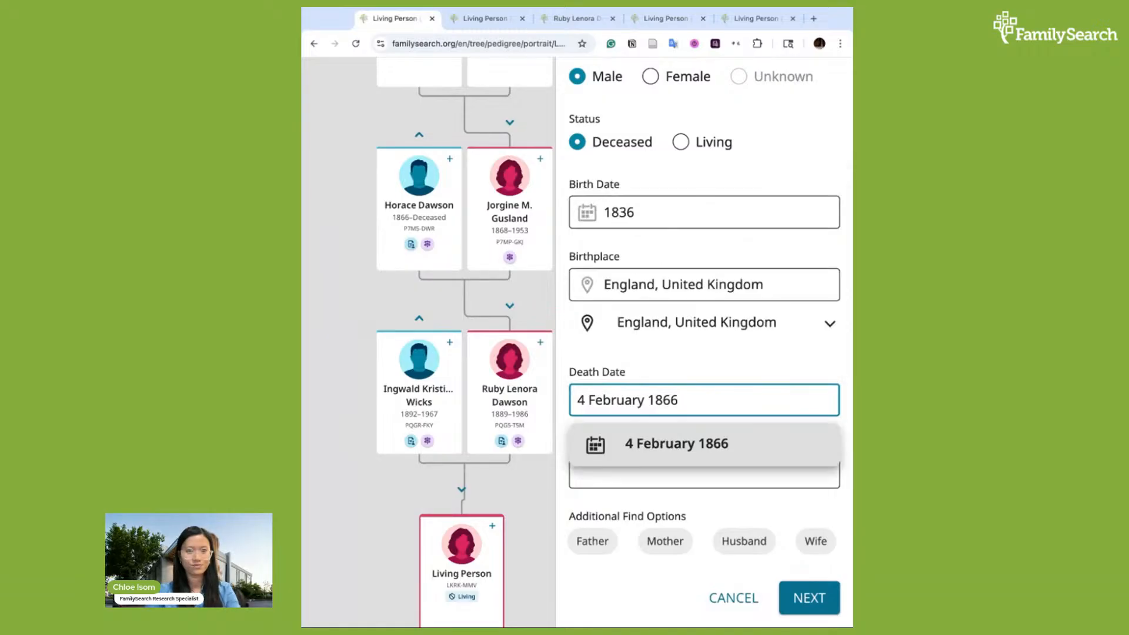
left_click(733, 444)
left_click(683, 476)
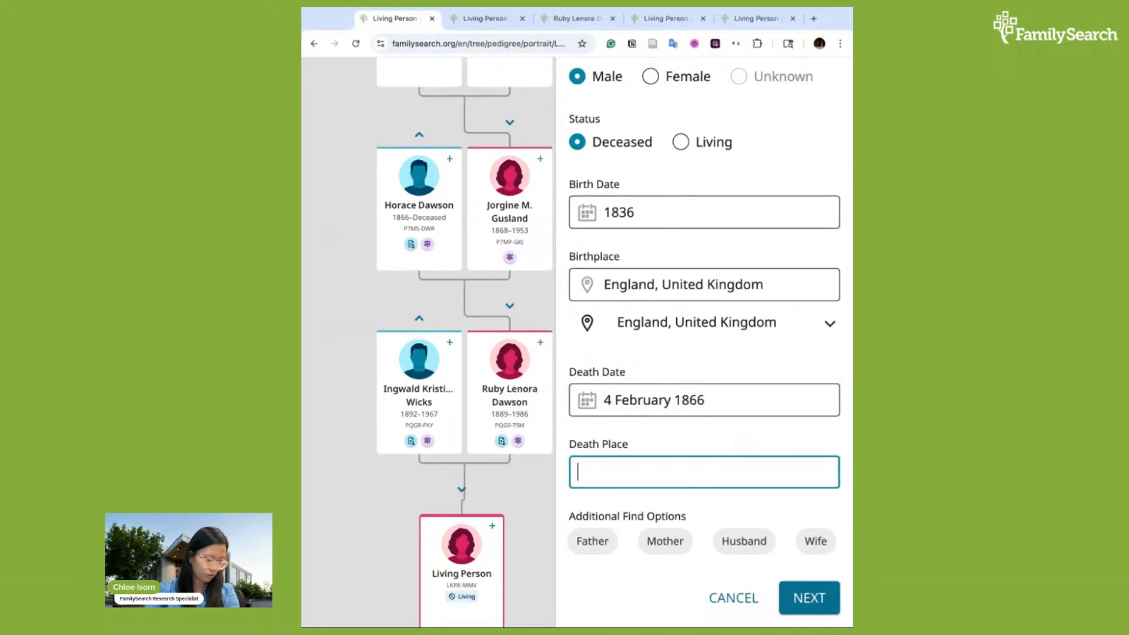
type("Loy")
key("BackSpace")
type("tts ")
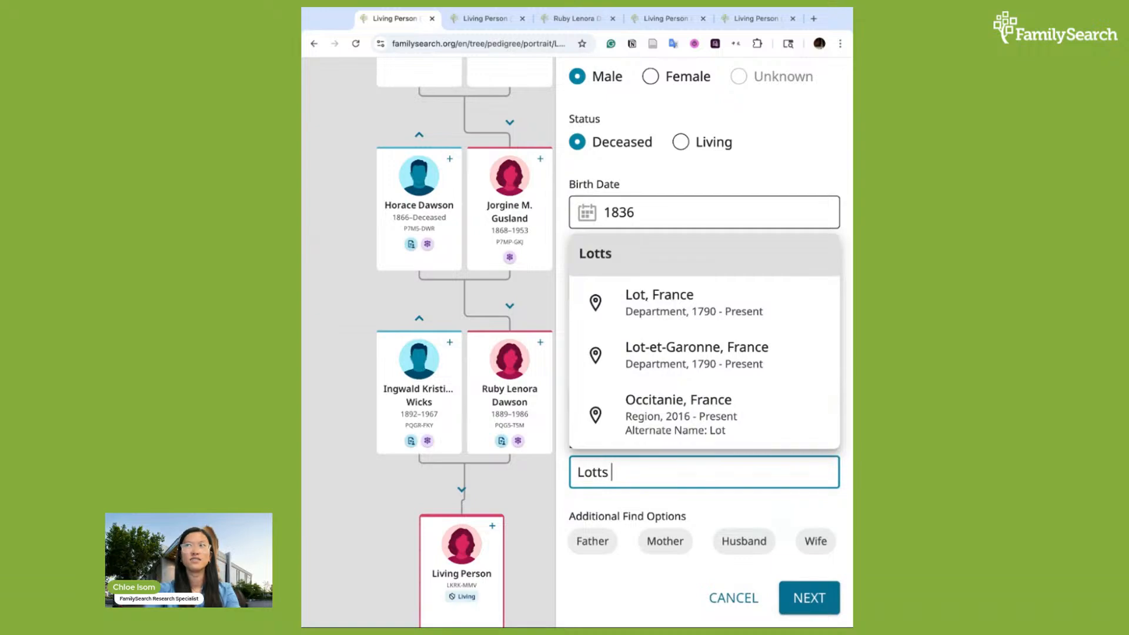
type("Creek")
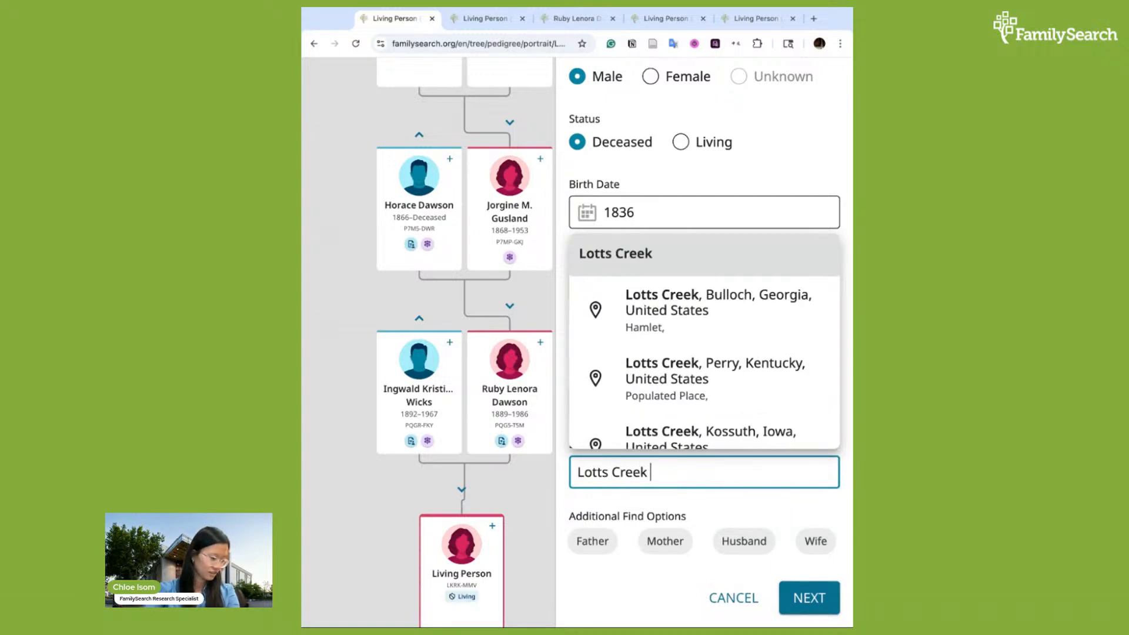
type(" Iowa")
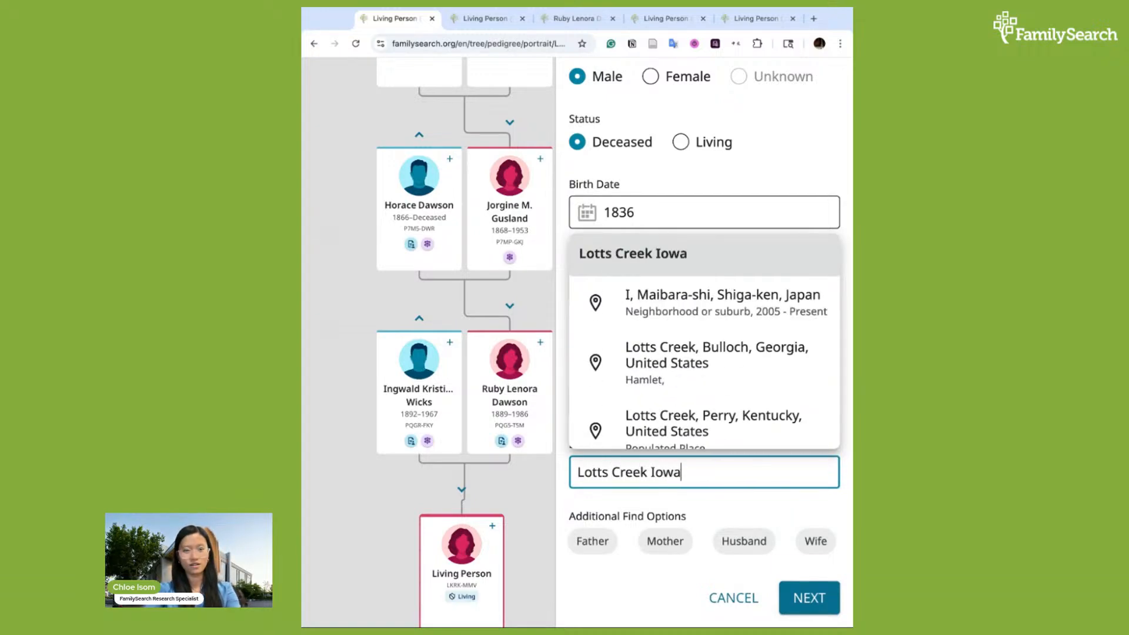
scroll(665, 366, "down", 1)
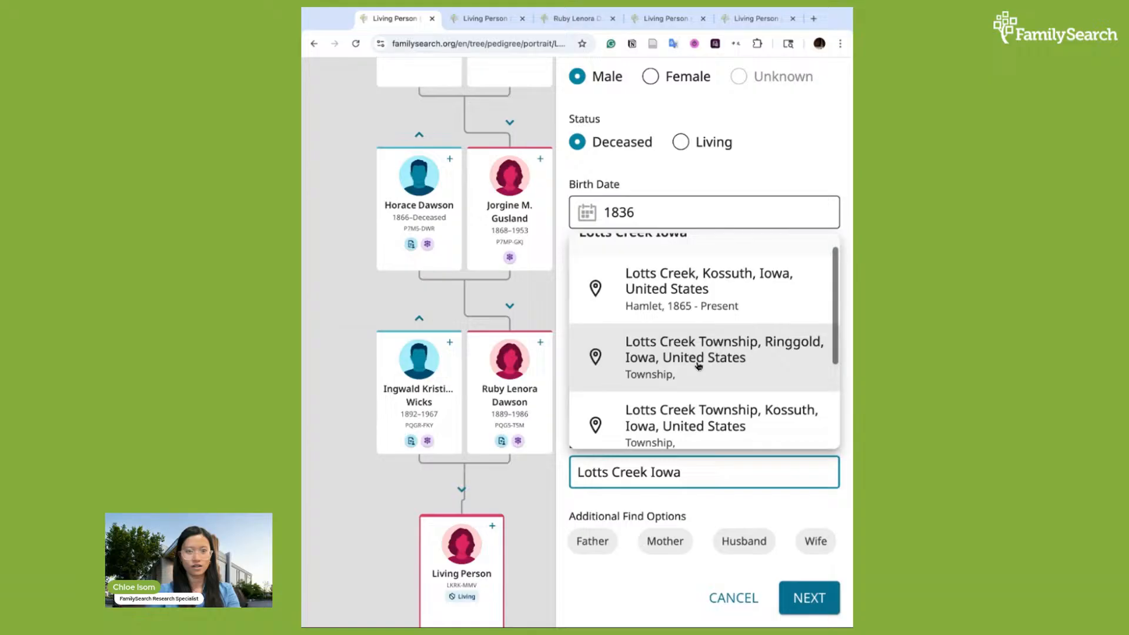
left_click(665, 306)
scroll(728, 473, "down", 1)
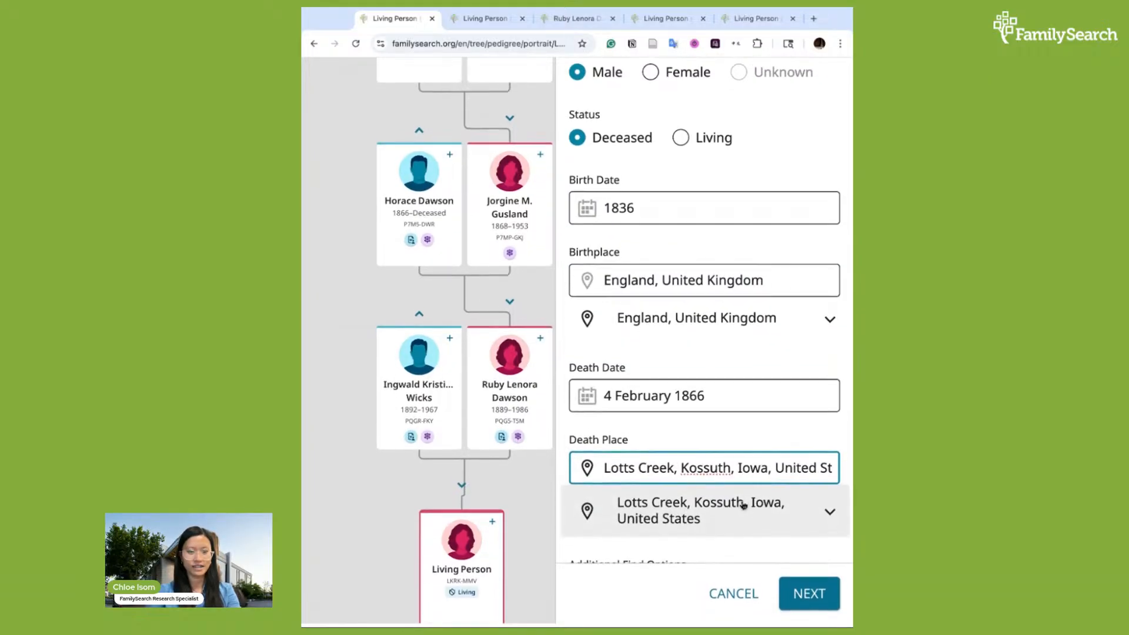
scroll(781, 479, "down", 1)
scroll(781, 478, "up", 2)
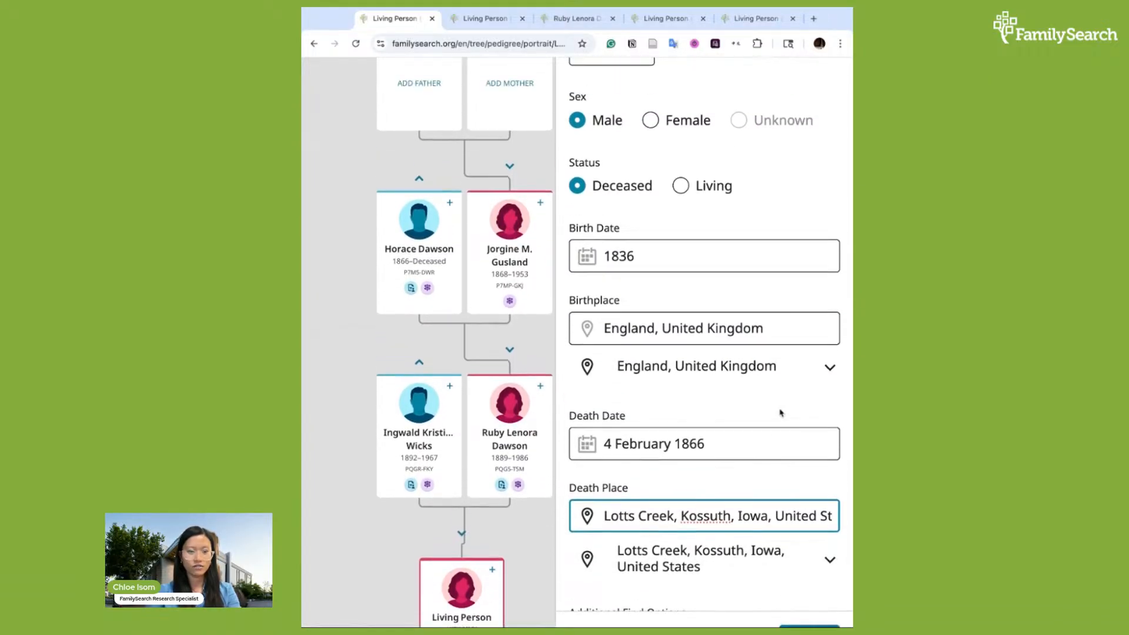
scroll(781, 413, "down", 2)
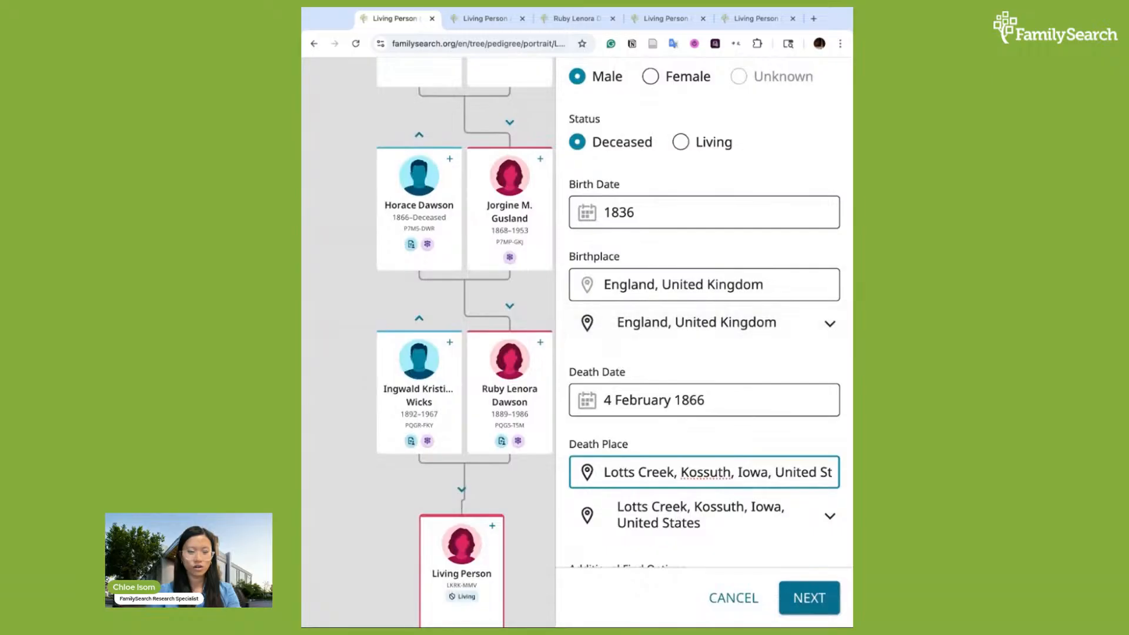
left_click(822, 600)
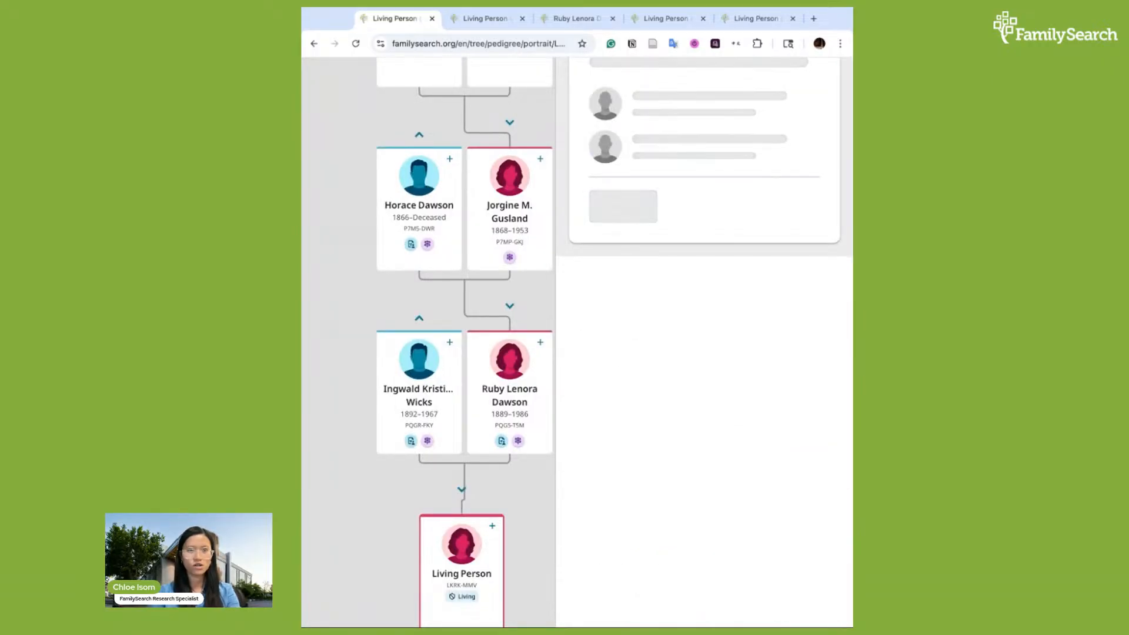
scroll(715, 229, "up", 3)
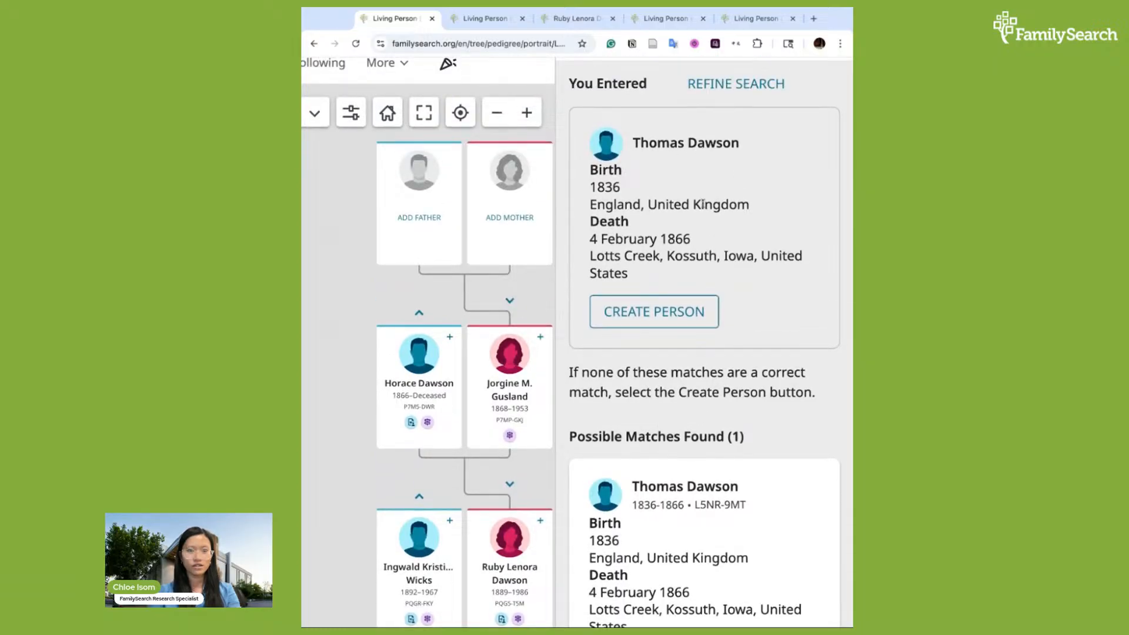
left_click(635, 320)
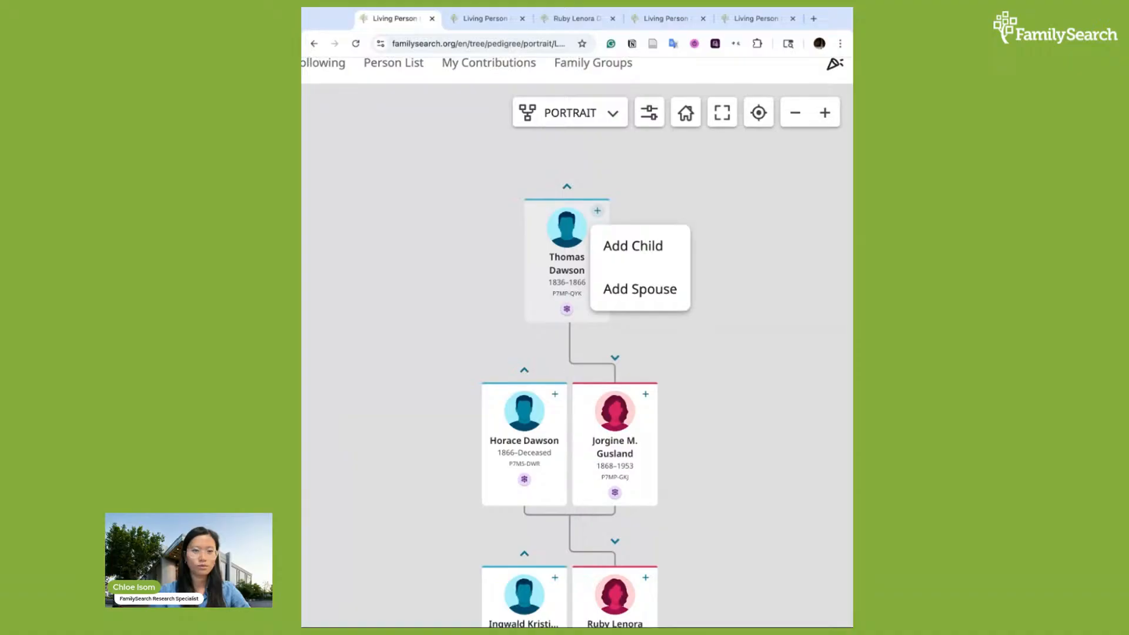
left_click(644, 292)
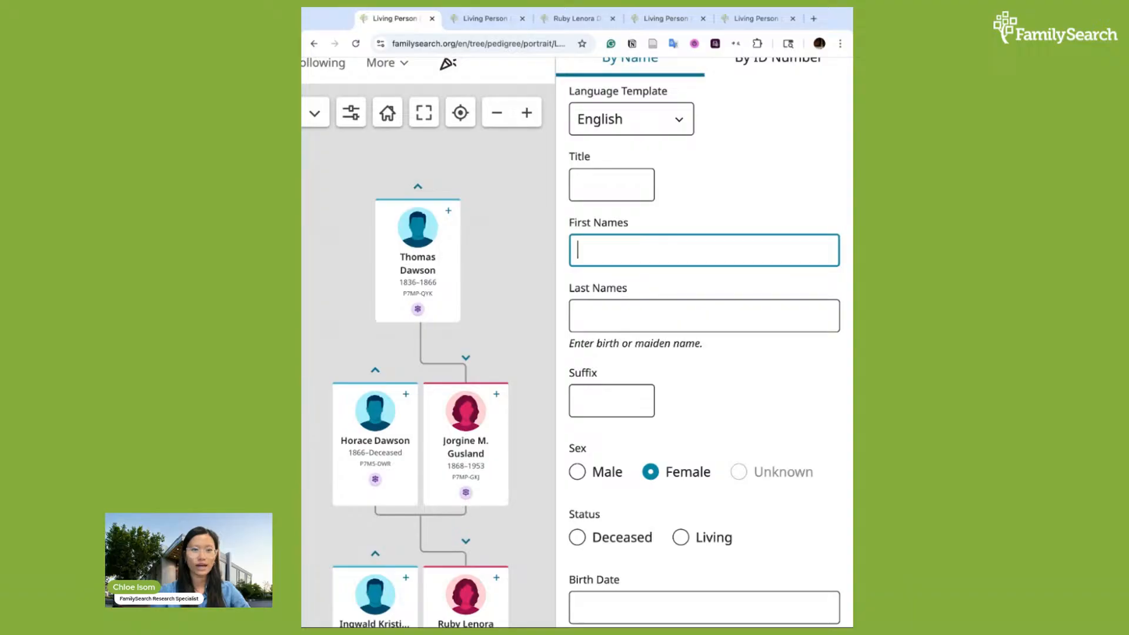
scroll(577, 342, "up", 1)
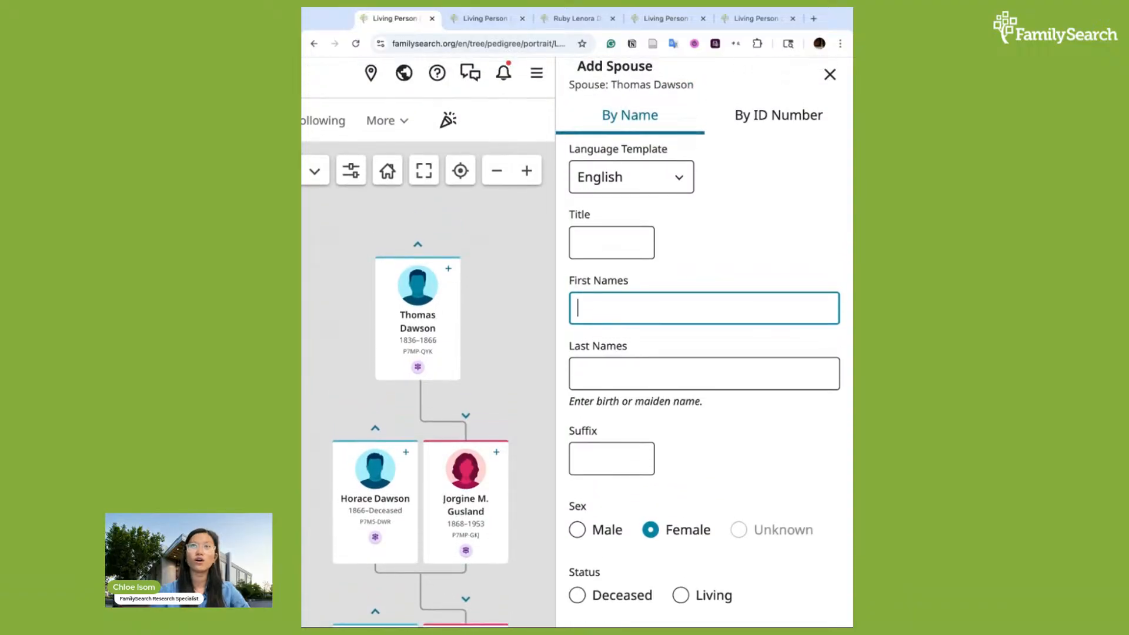
scroll(576, 342, "down", 1)
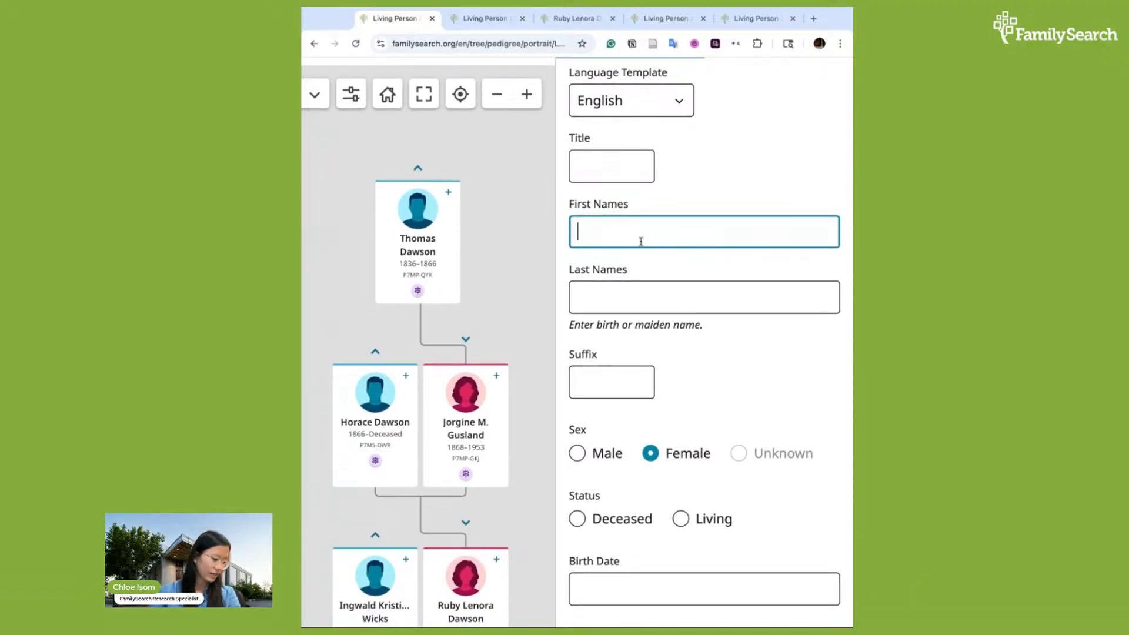
type("Elizabet")
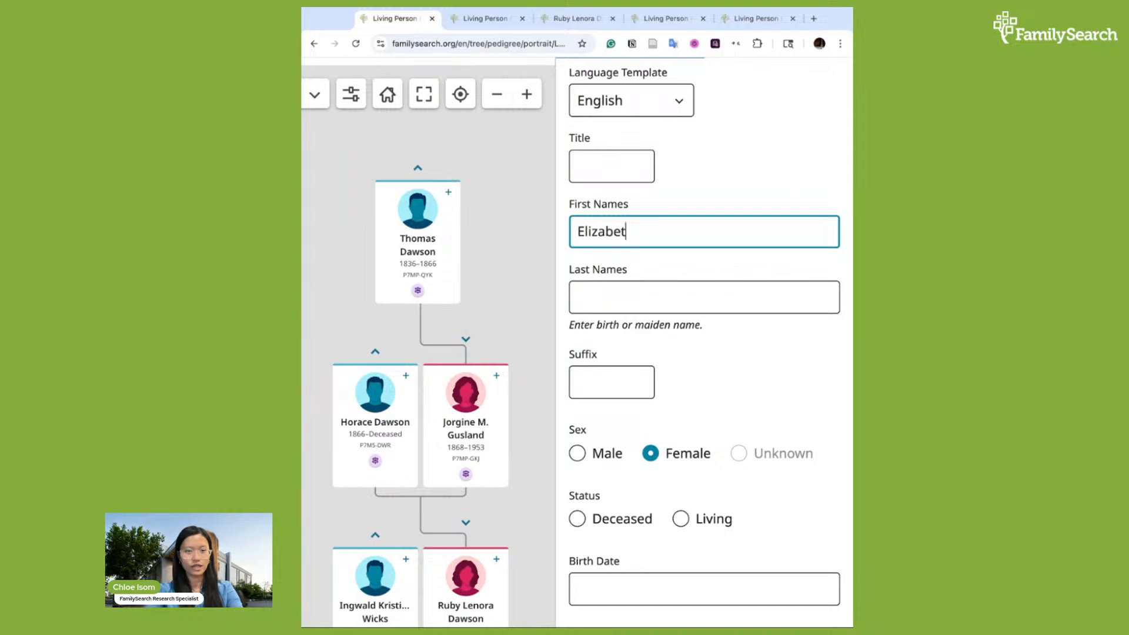
type("h A.")
key("Tab")
type("Wilkins")
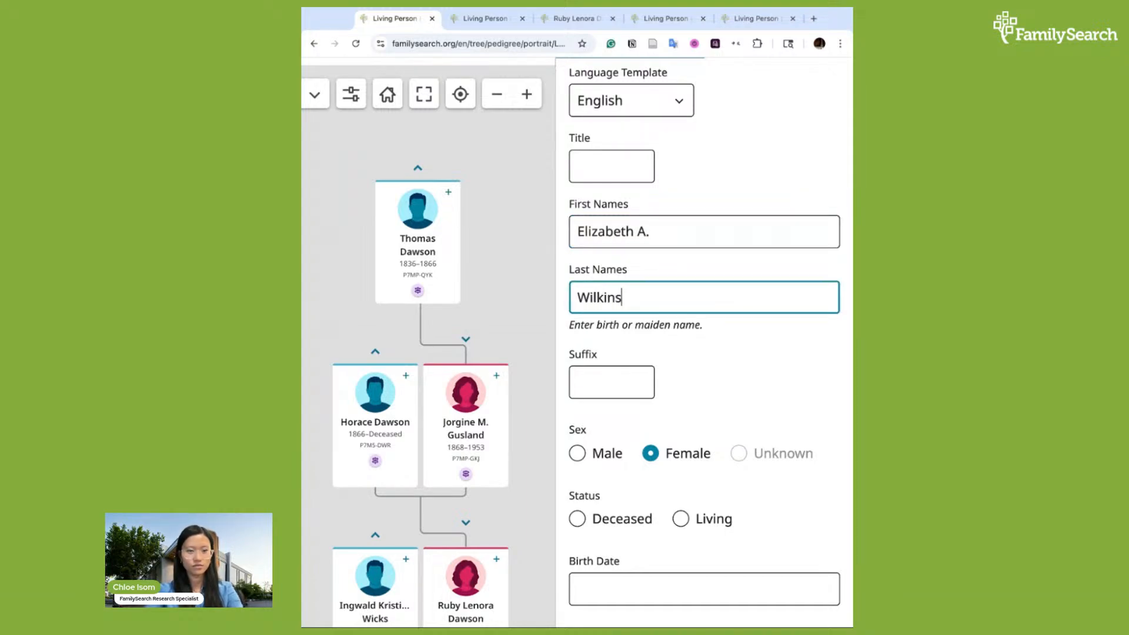
scroll(672, 368, "down", 1)
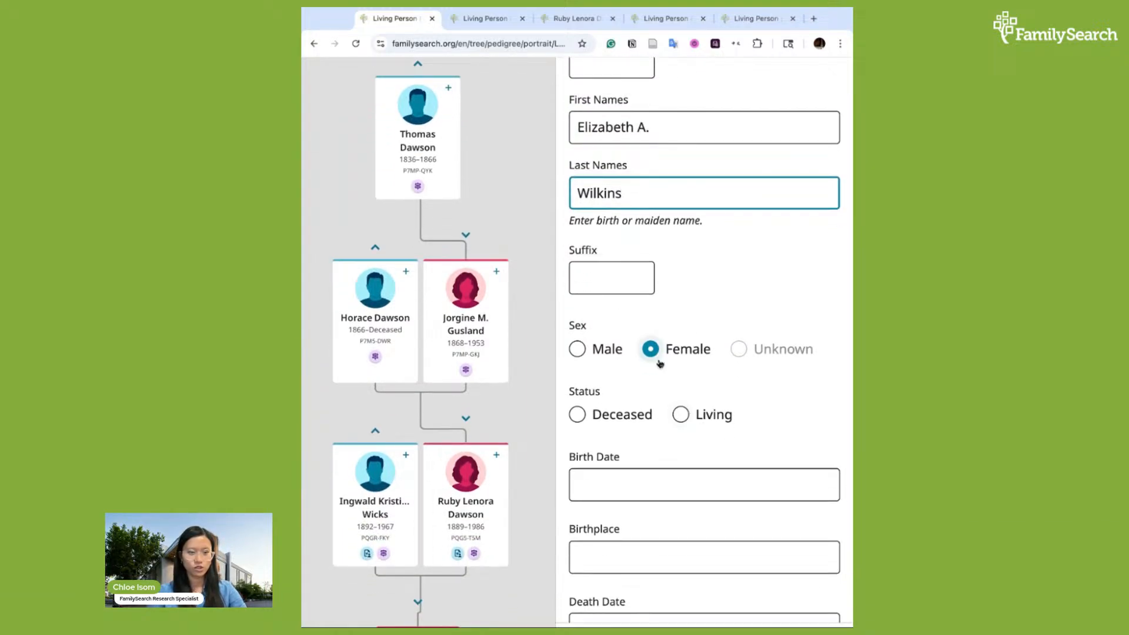
scroll(660, 364, "down", 1)
left_click(577, 357)
left_click(633, 425)
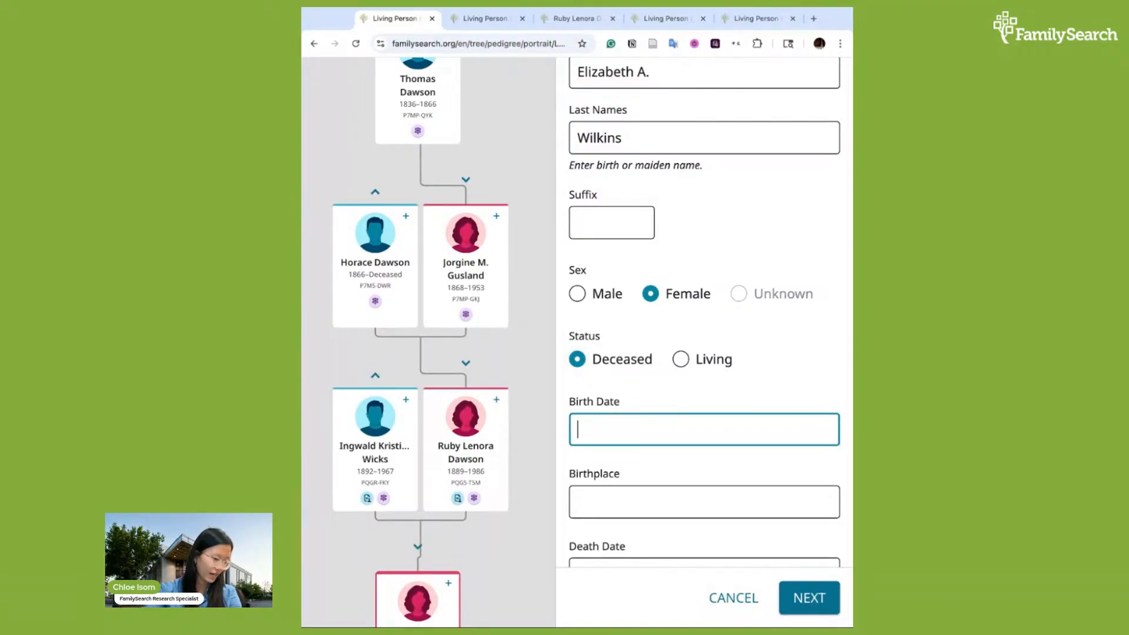
type("1828")
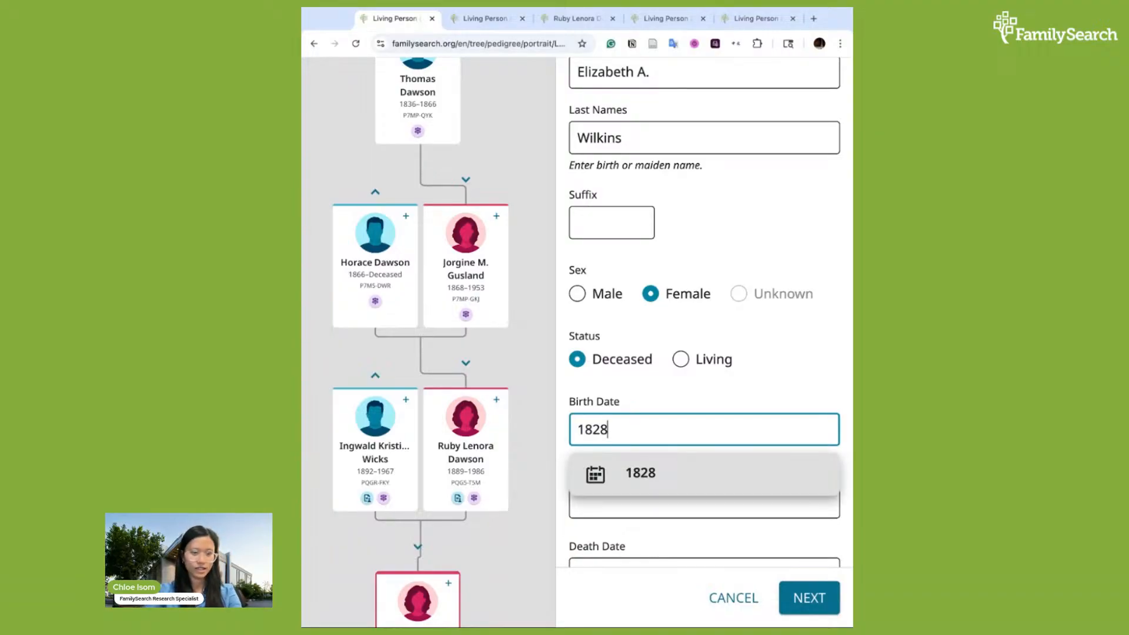
left_click(645, 470)
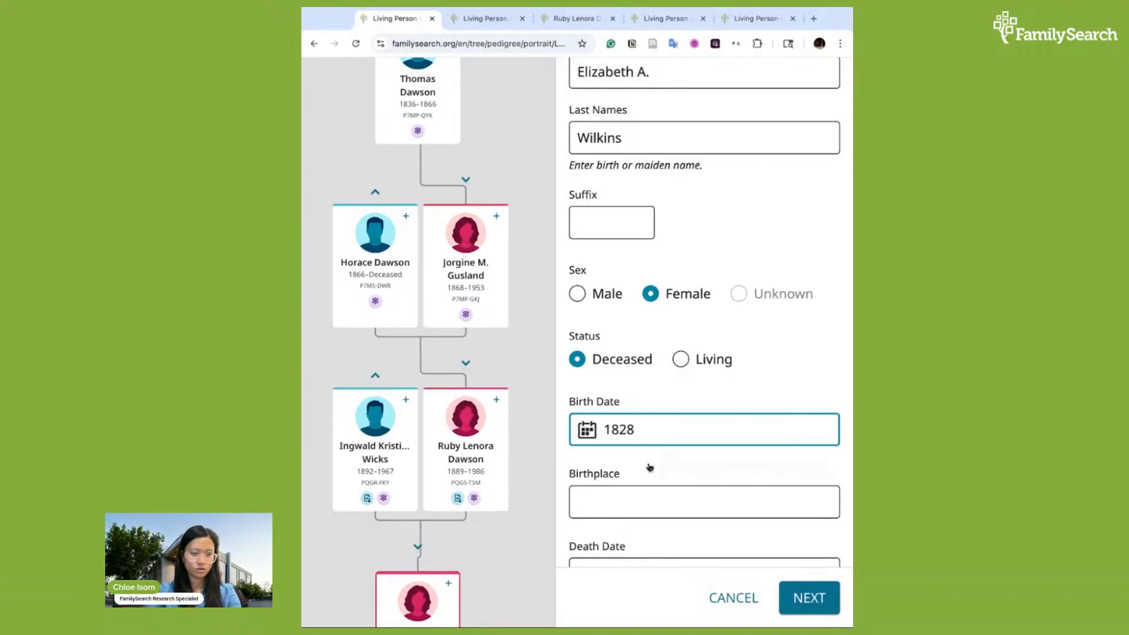
Set her birthplace to Jay, Essex, New York, United States
left_click(623, 497)
type("Jay")
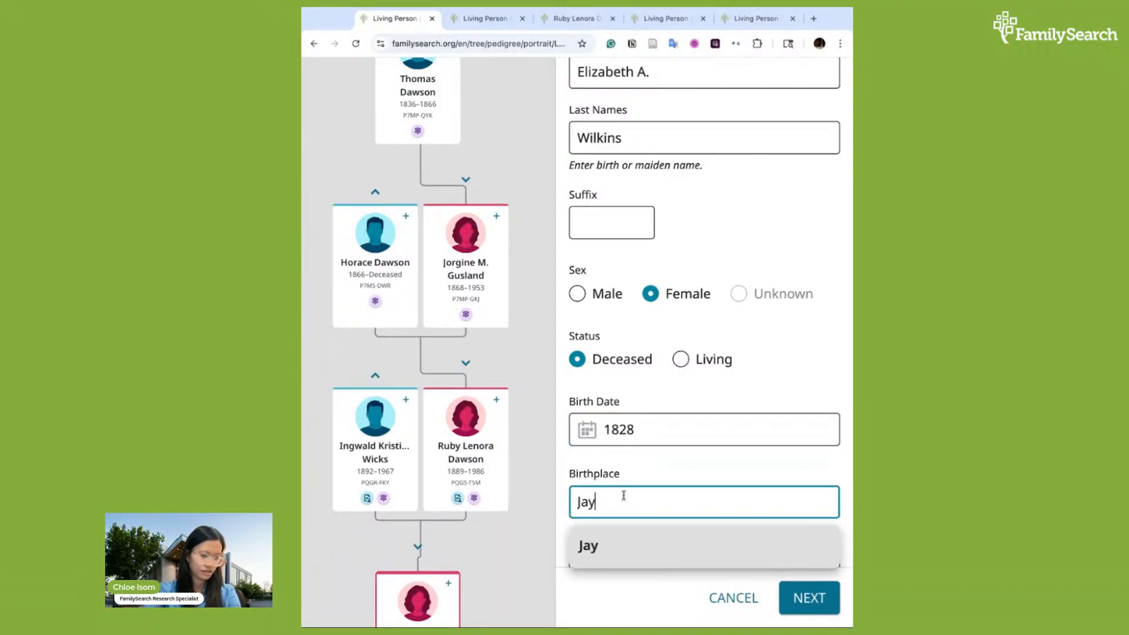
type(", Essex, New York")
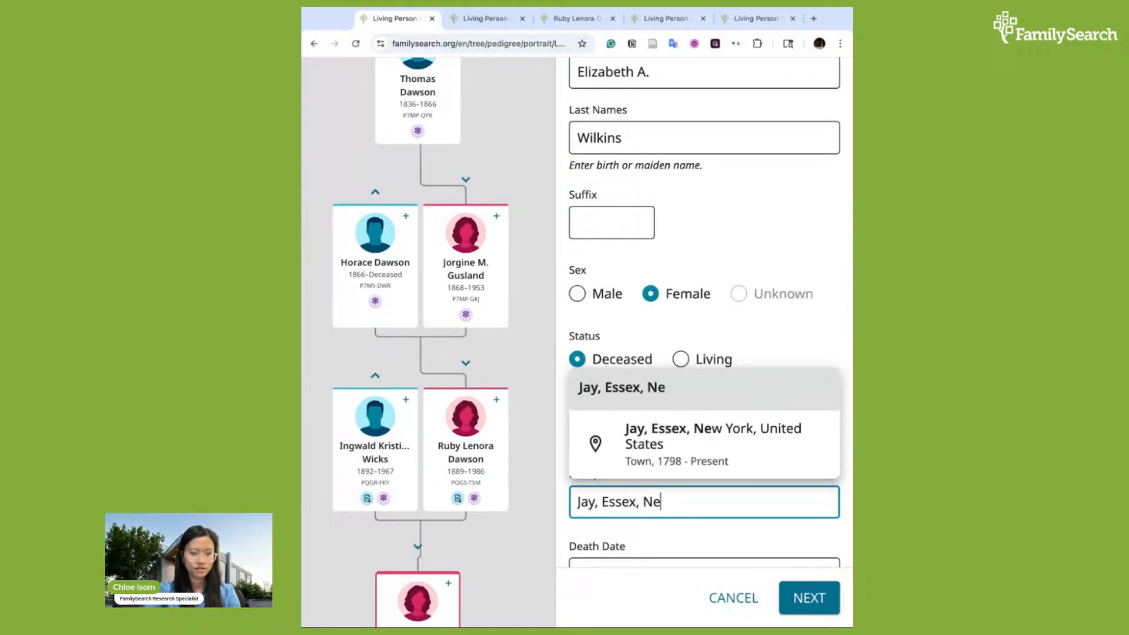
left_click(677, 474)
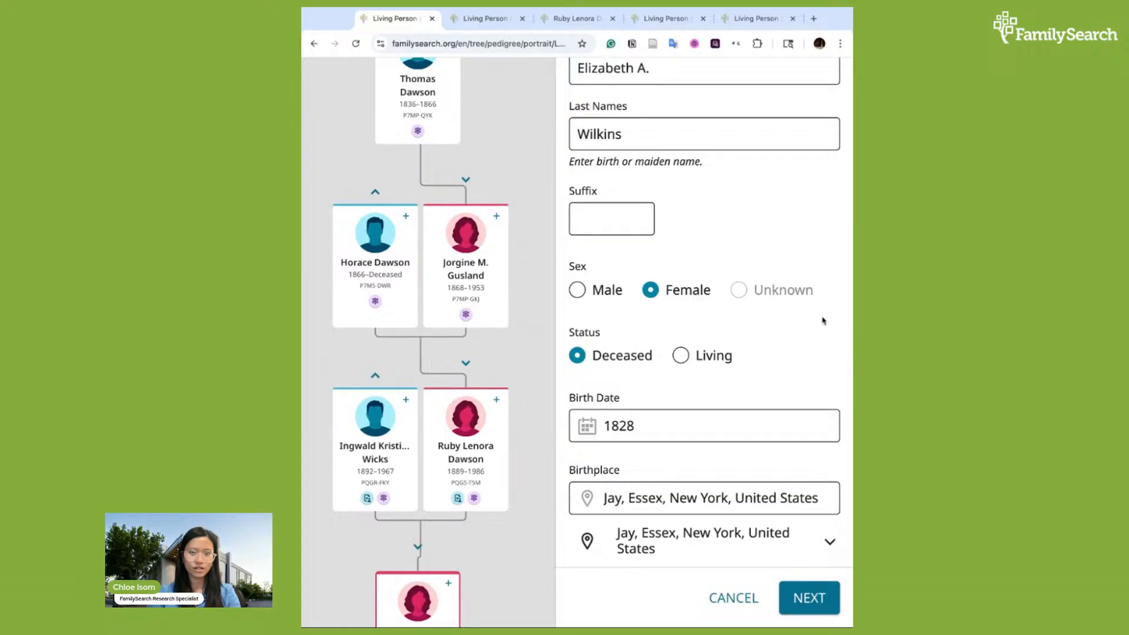
Enter Elizabeth's death date as 14 June 1886
scroll(822, 321, "down", 4)
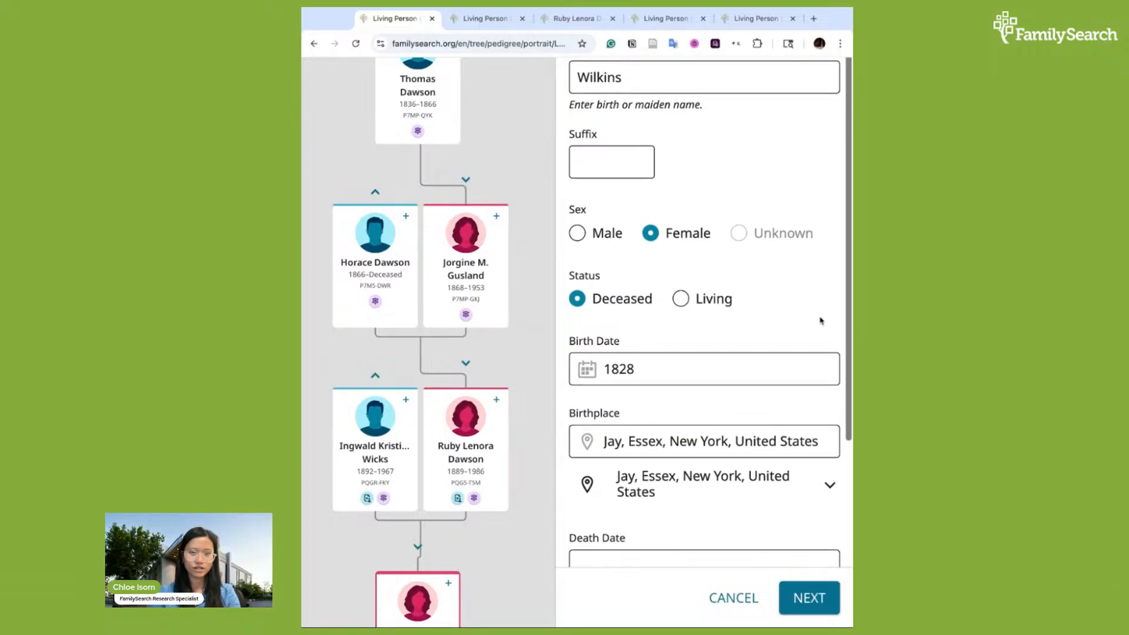
left_click(728, 393)
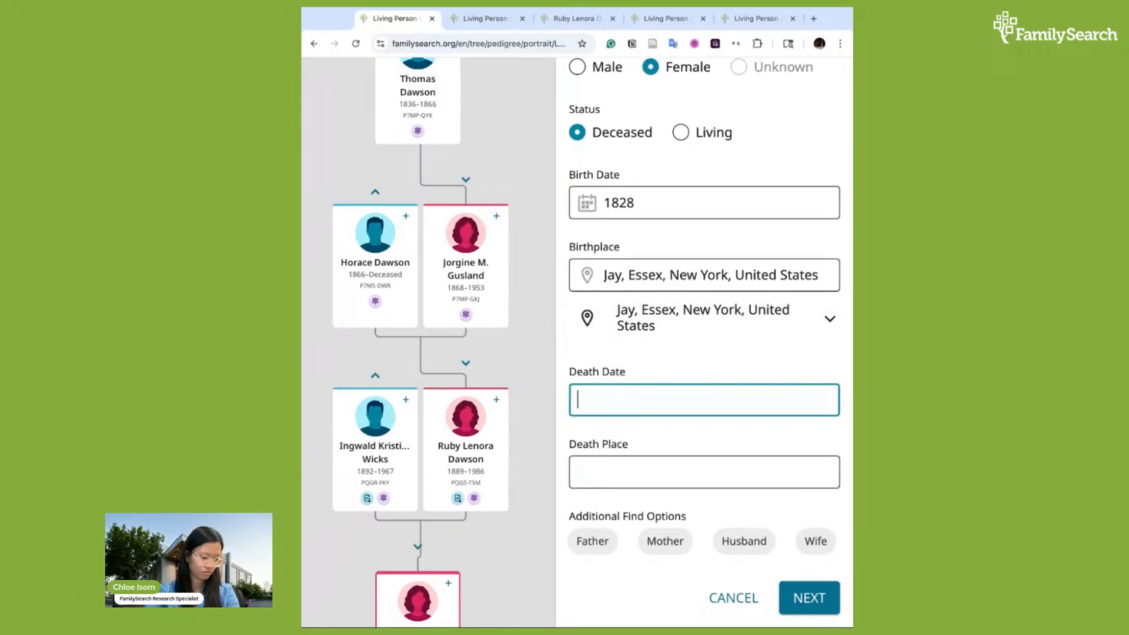
type("14 June 1")
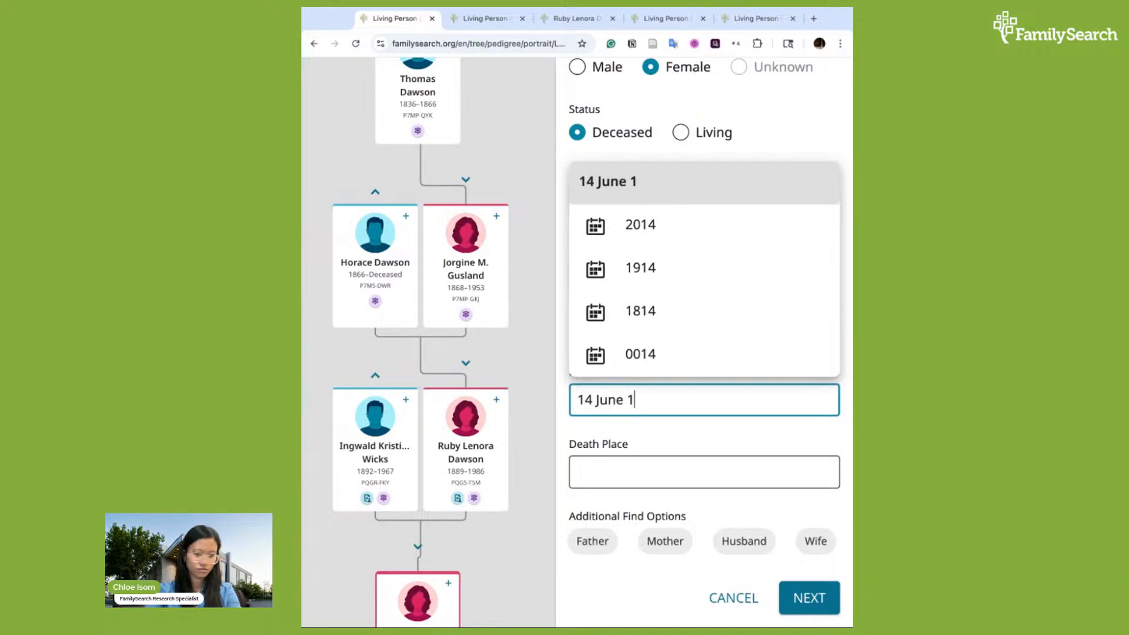
type("886")
left_click(739, 439)
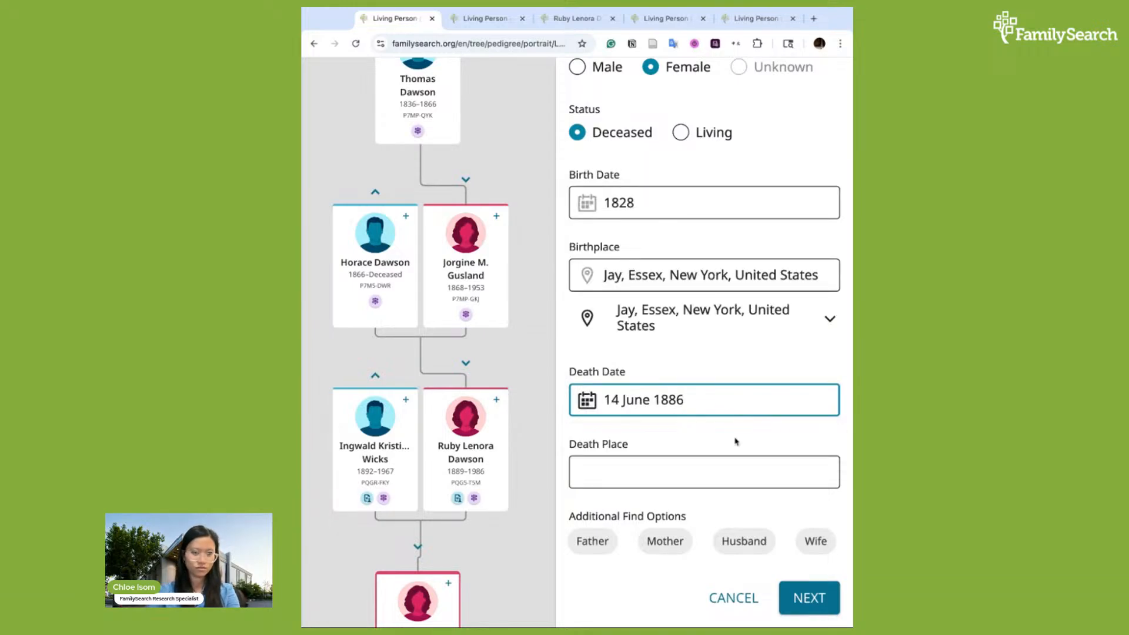
Set her death place to Algona, Kossuth, Iowa, United States
left_click(696, 468)
type("Algona, Iowa")
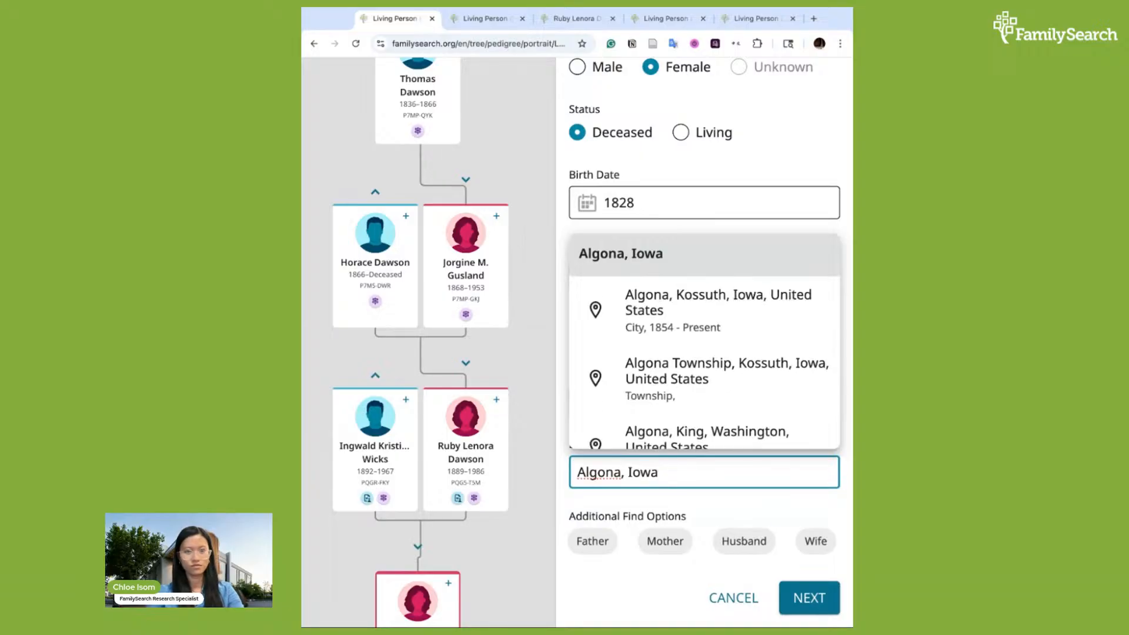
left_click(706, 282)
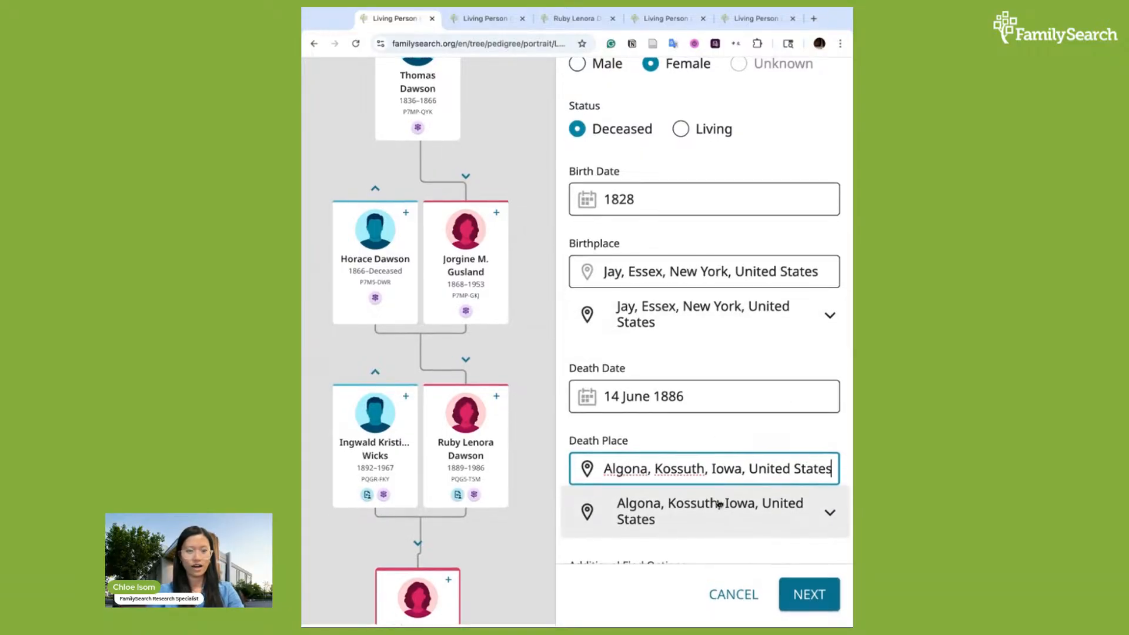
left_click(771, 435)
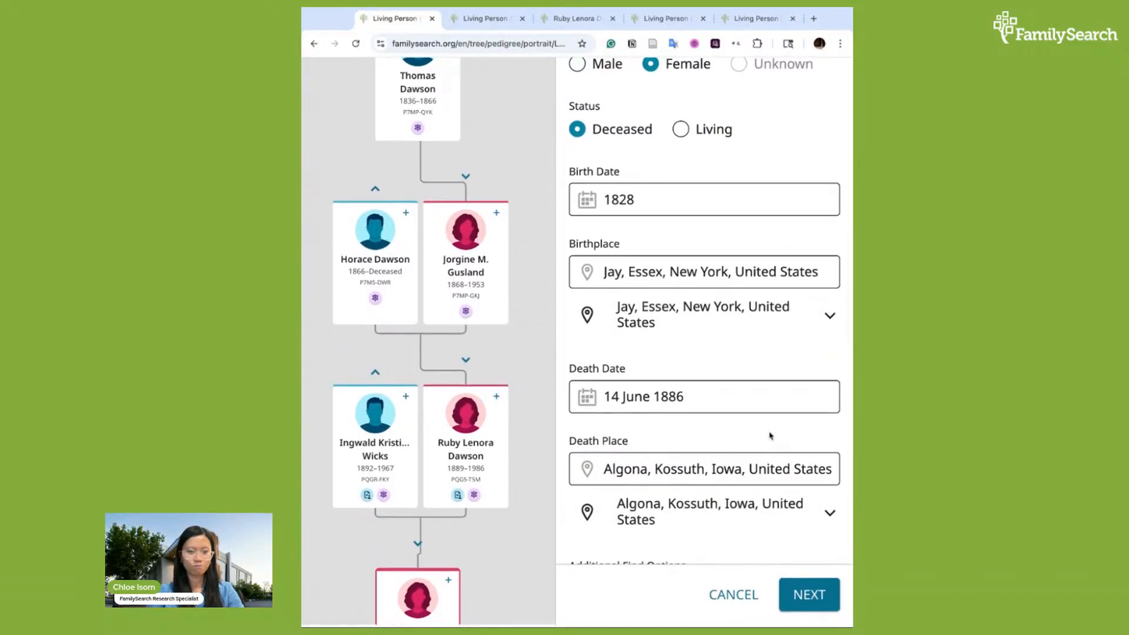
scroll(822, 367, "up", 2)
scroll(820, 370, "down", 3)
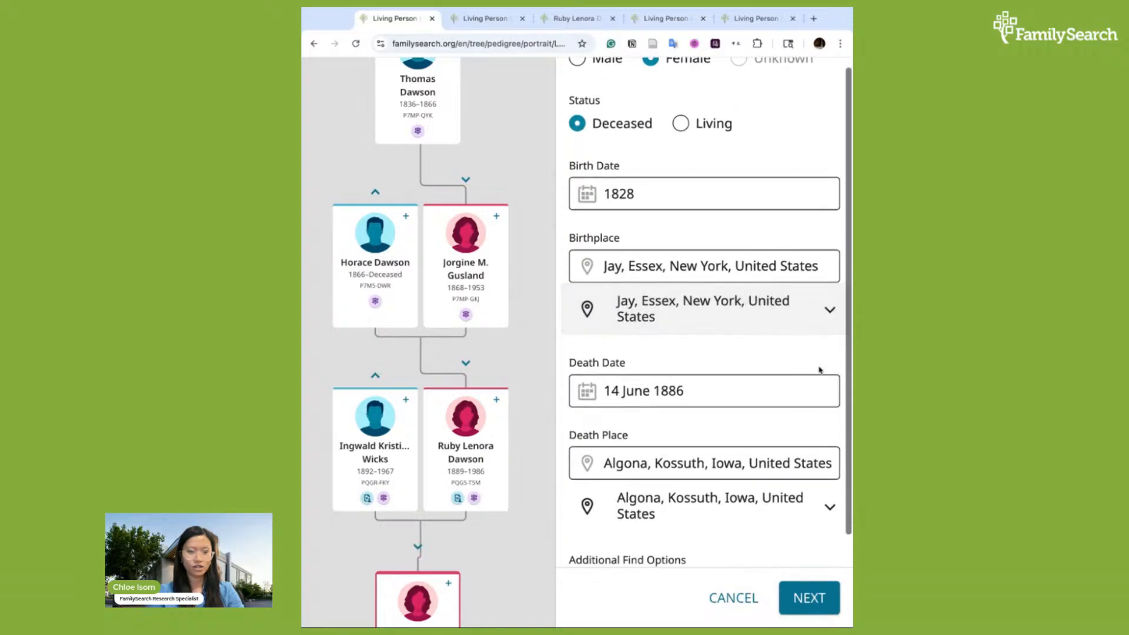
scroll(809, 520, "up", 5)
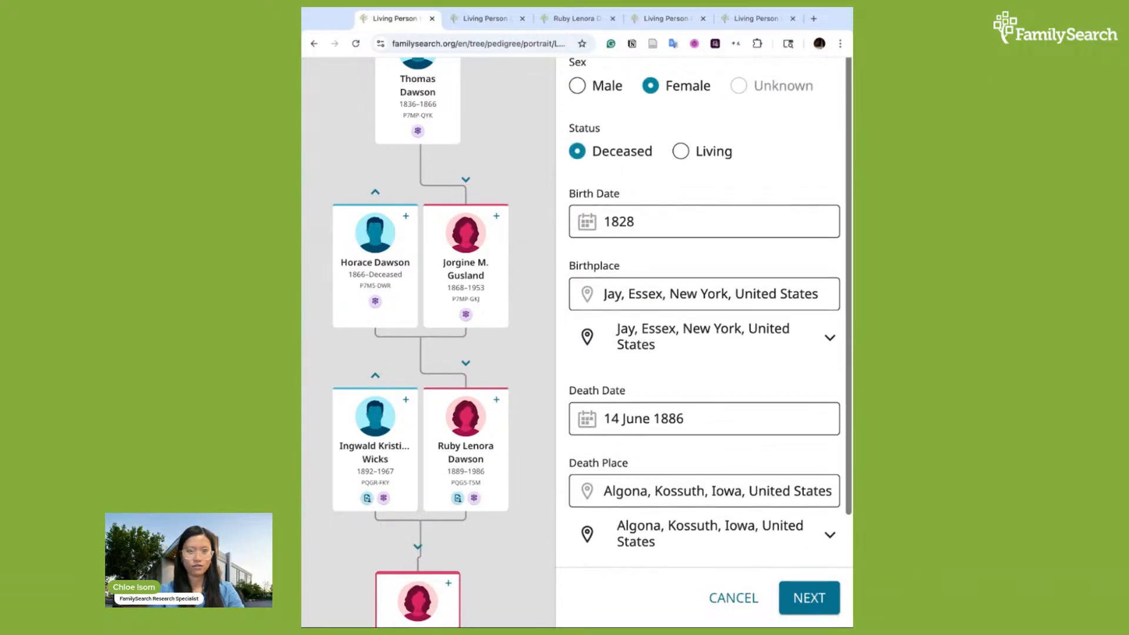
left_click(815, 603)
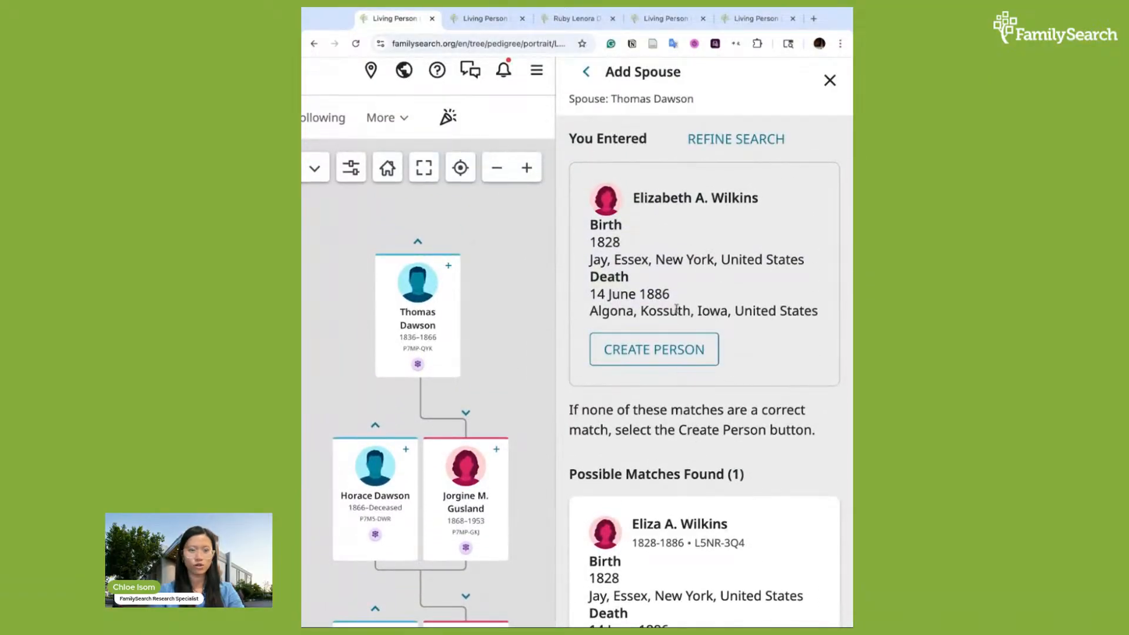
left_click(670, 362)
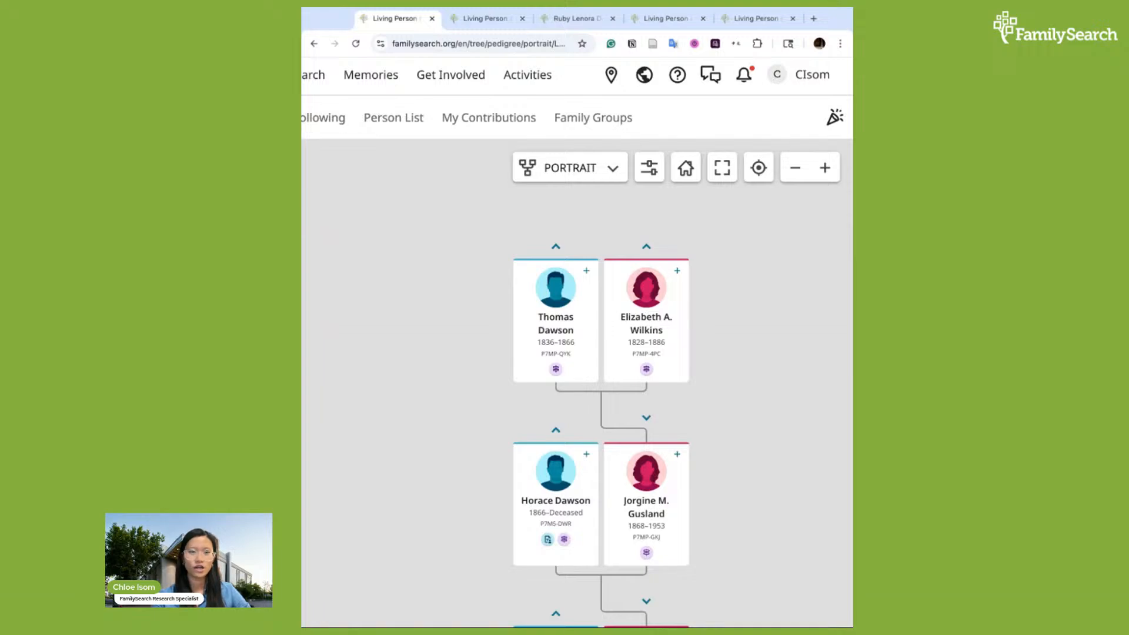
scroll(736, 479, "down", 2)
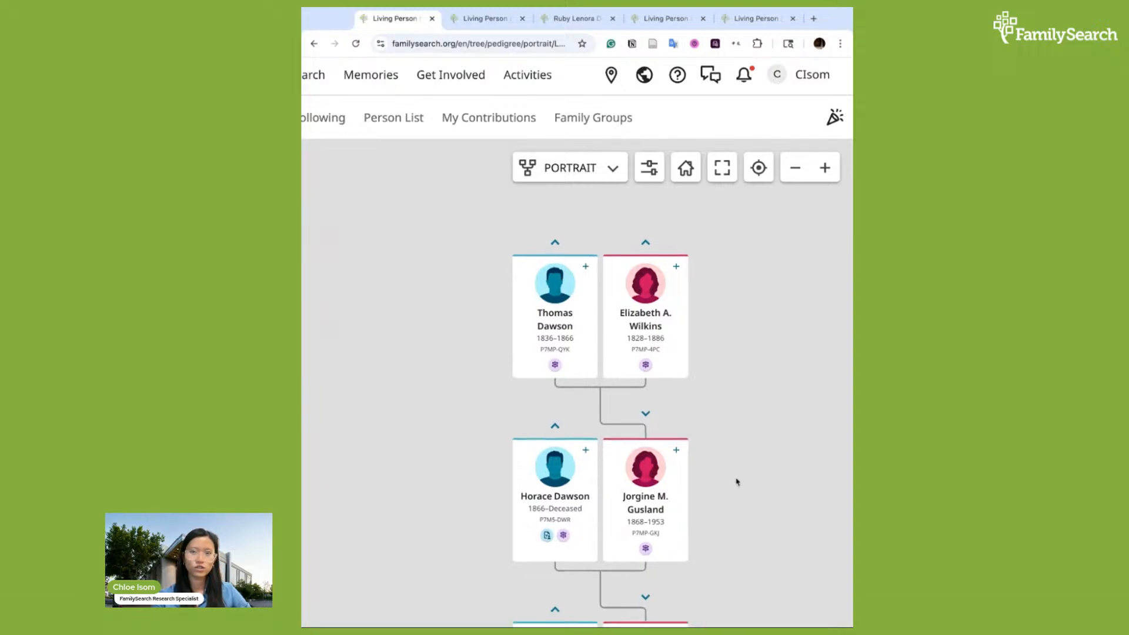
scroll(736, 373, "down", 1)
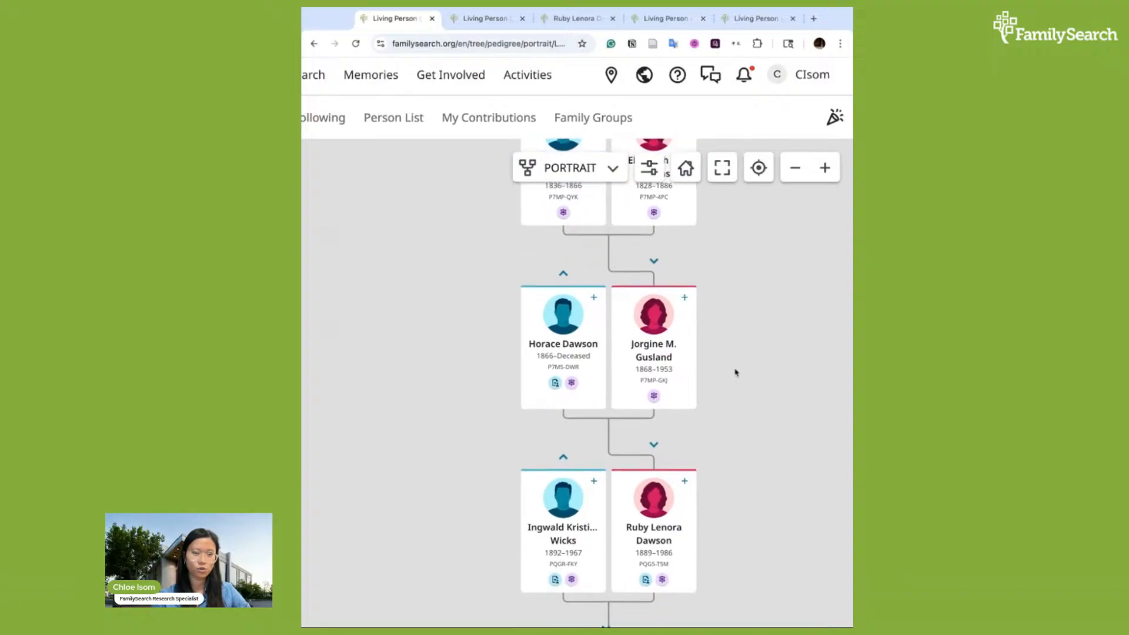
scroll(736, 373, "down", 1)
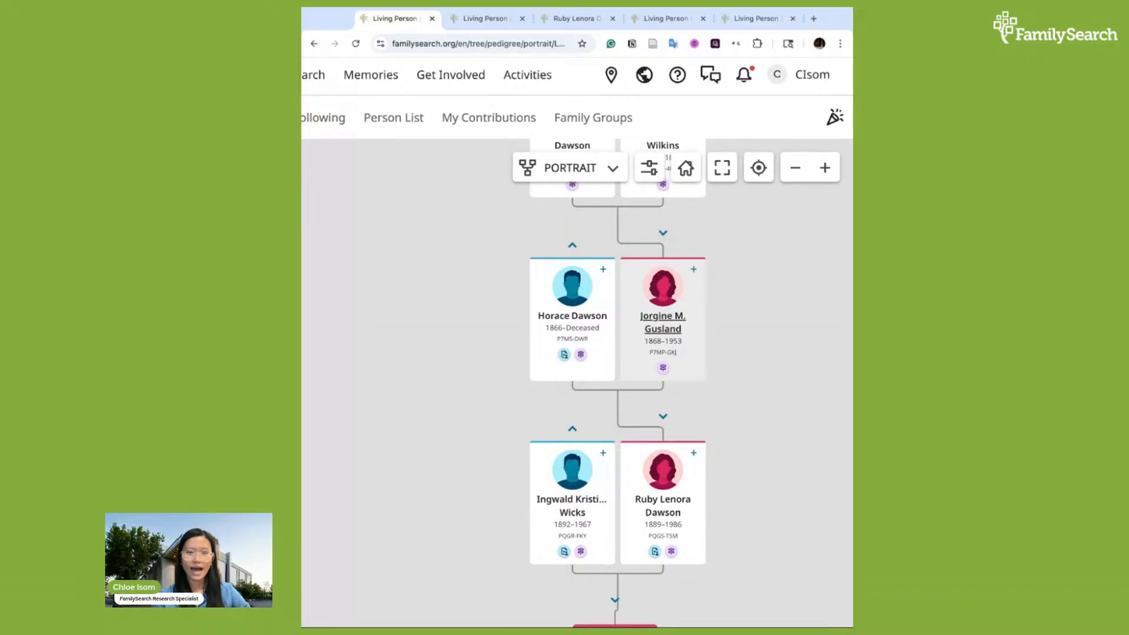
left_click(663, 322)
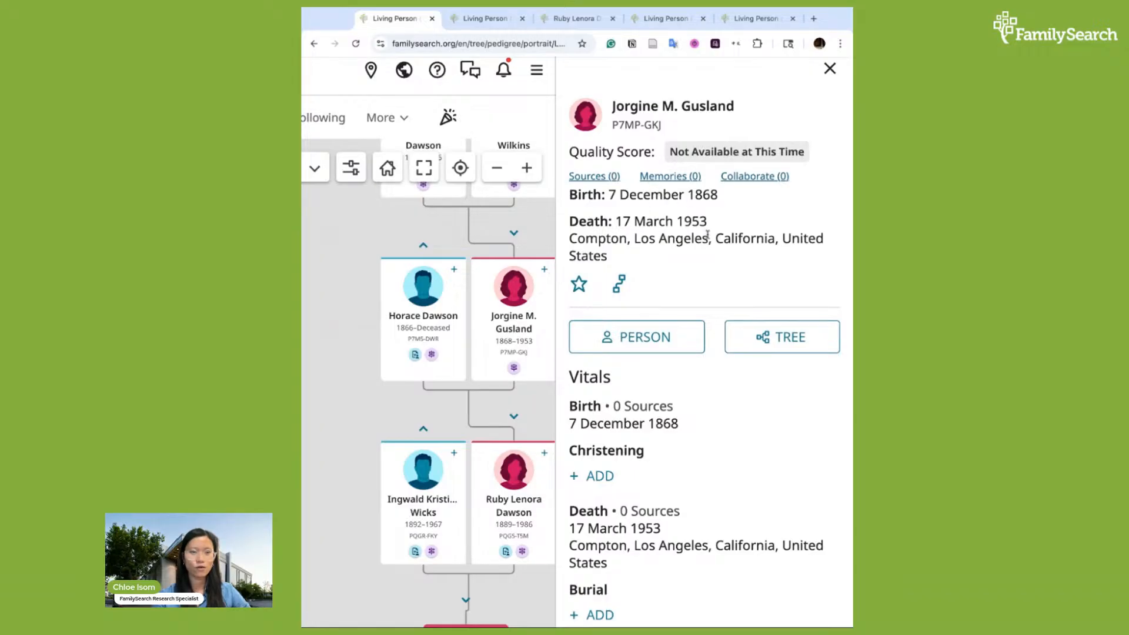
left_click(664, 337)
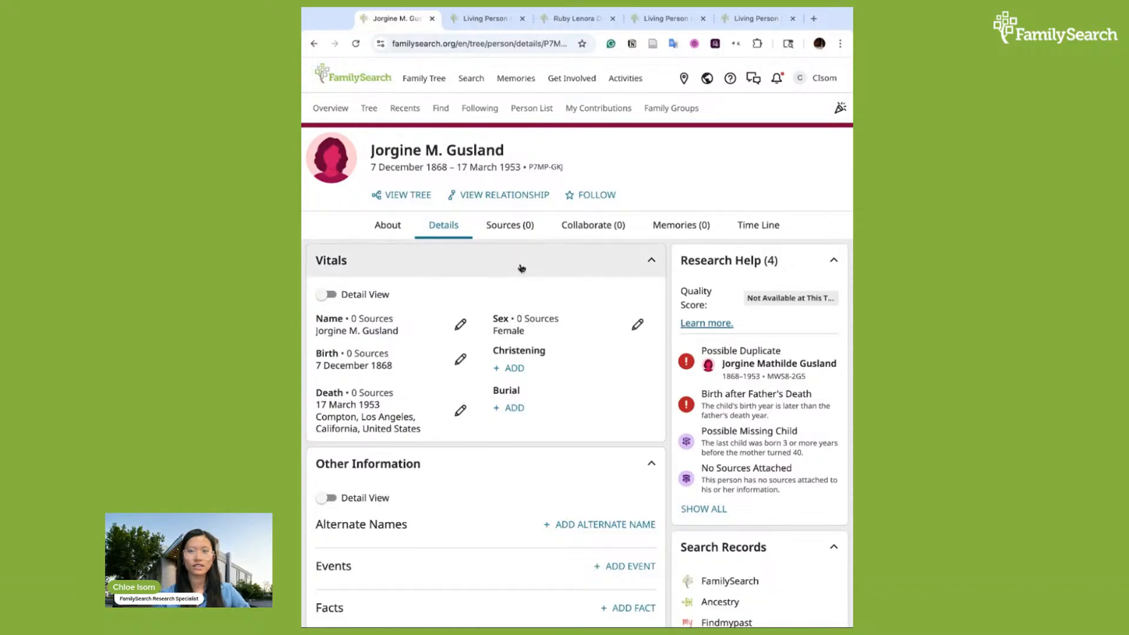
scroll(520, 266, "down", 1)
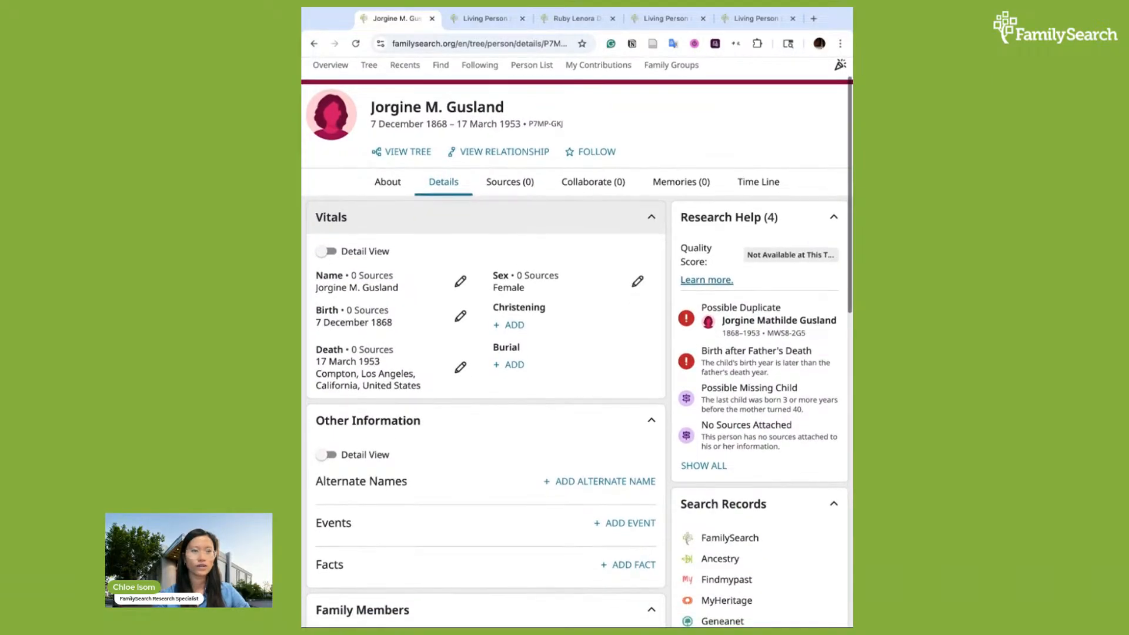
scroll(470, 259, "up", 1)
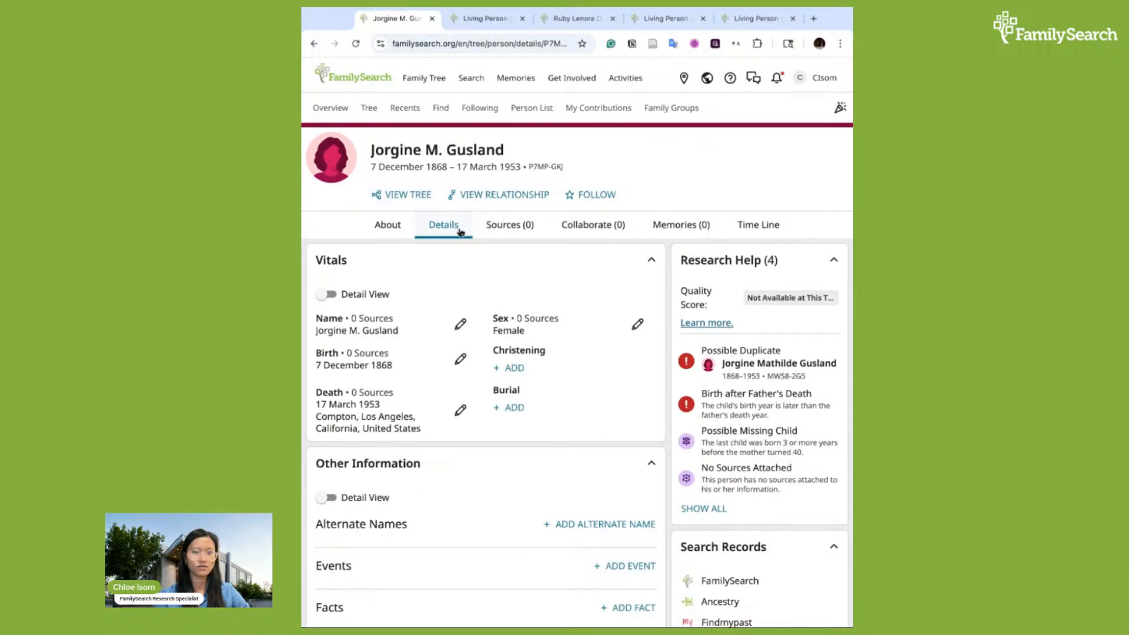
scroll(448, 230, "up", 1)
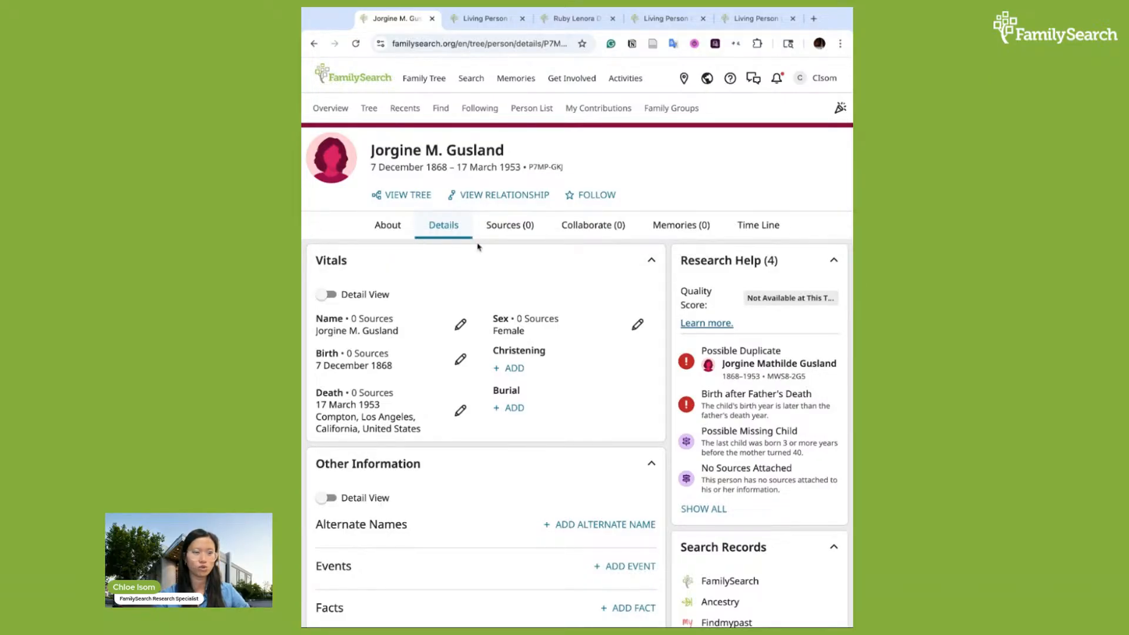
scroll(433, 323, "down", 1)
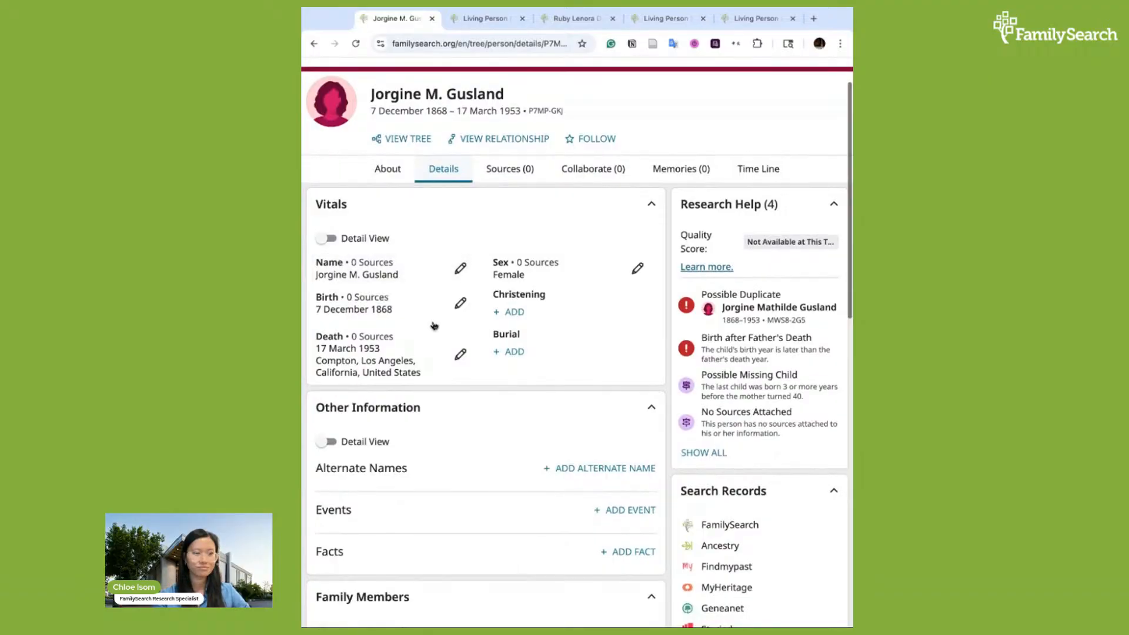
scroll(434, 326, "down", 1)
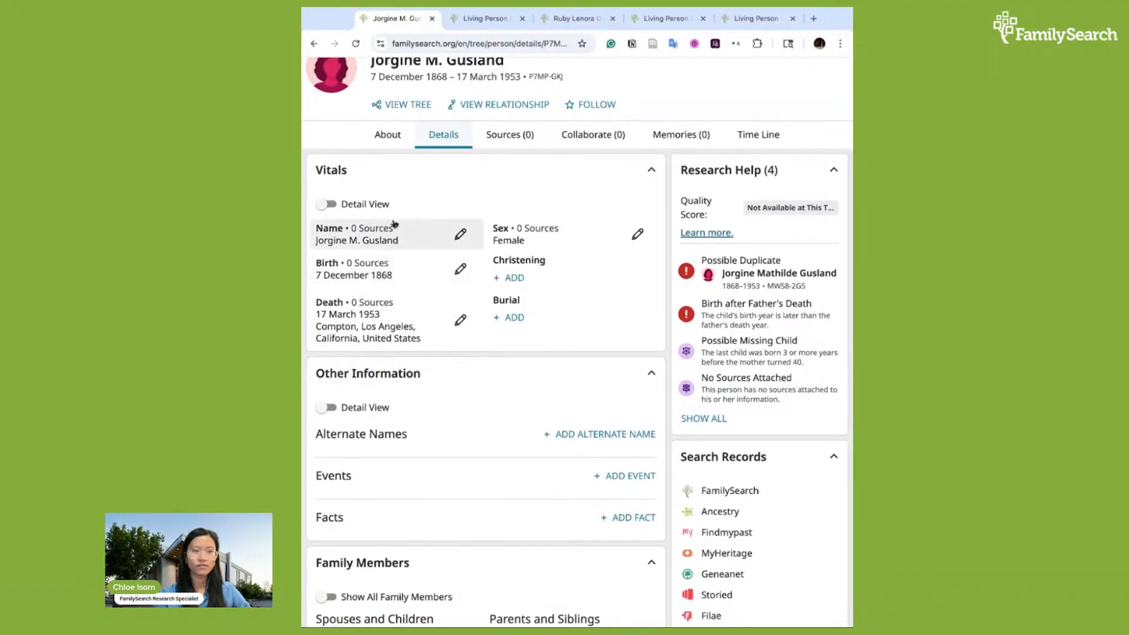
scroll(461, 371, "down", 1)
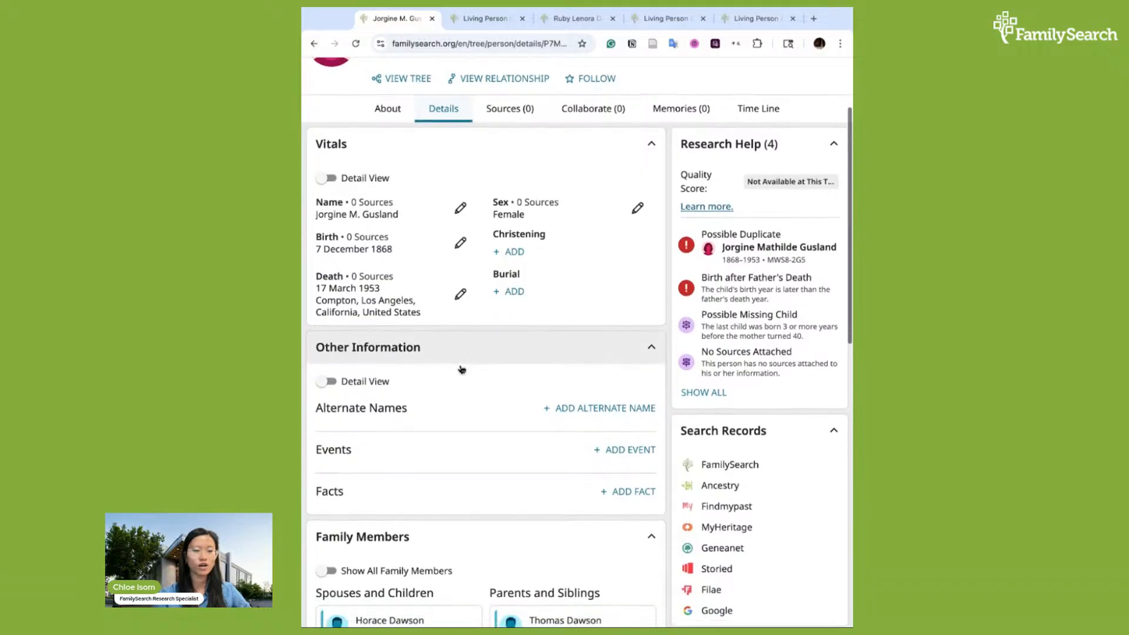
scroll(461, 369, "up", 3)
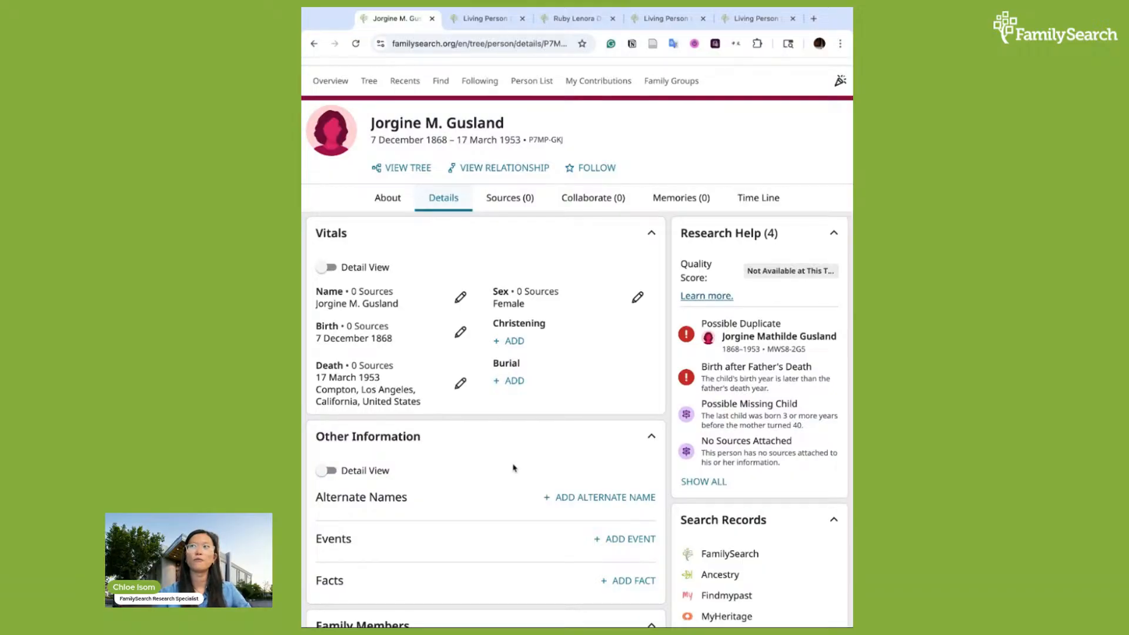
scroll(513, 467, "down", 3)
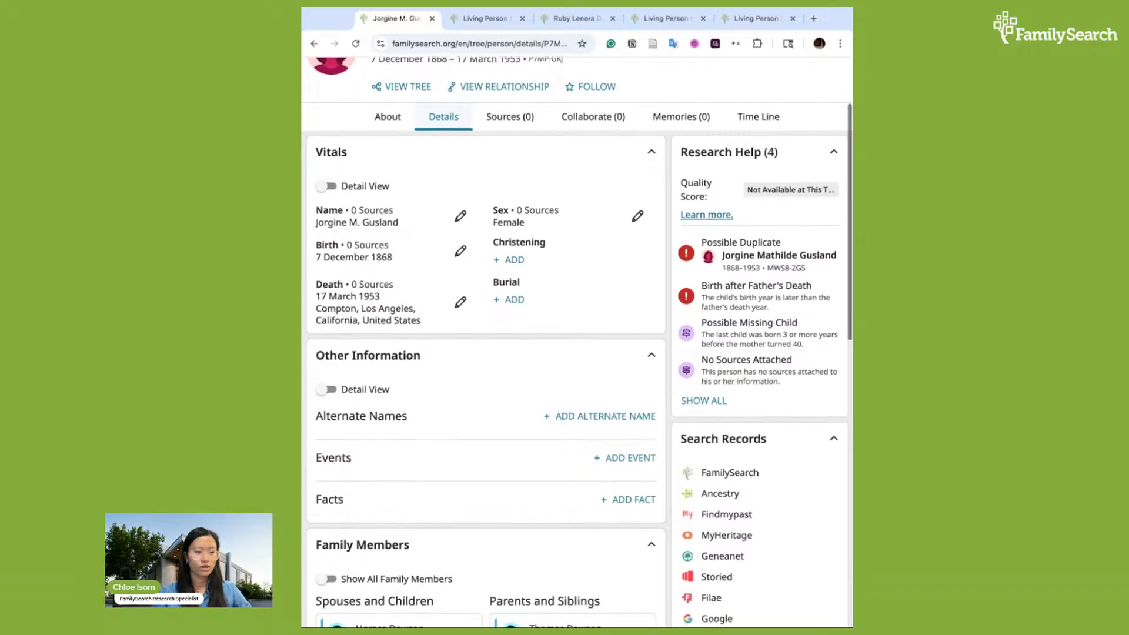
scroll(486, 353, "down", 5)
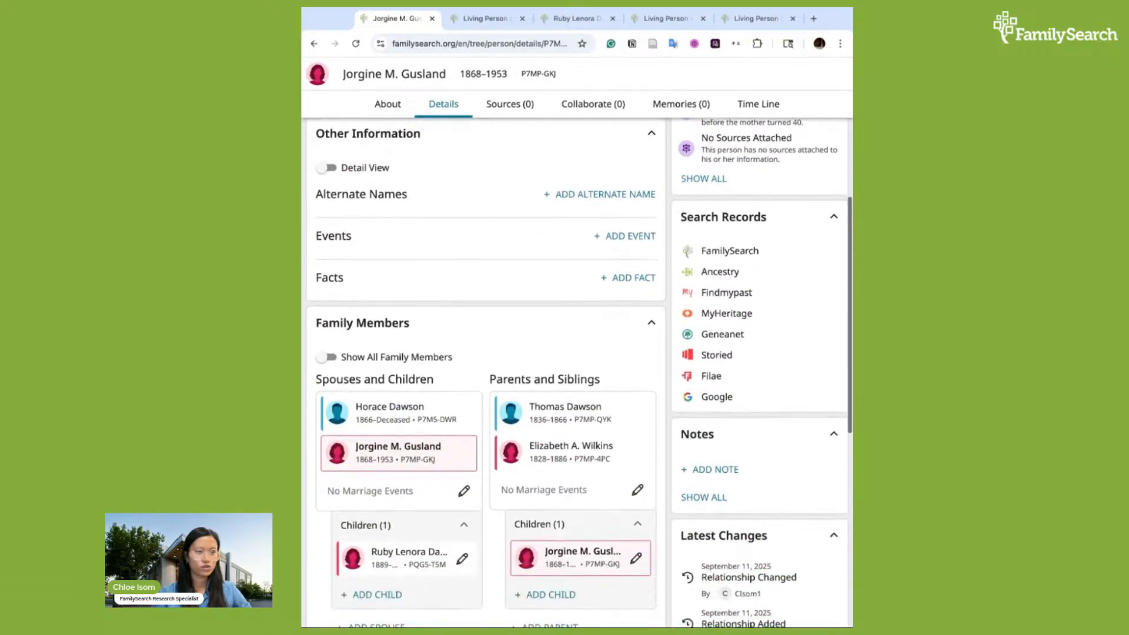
scroll(321, 207, "down", 2)
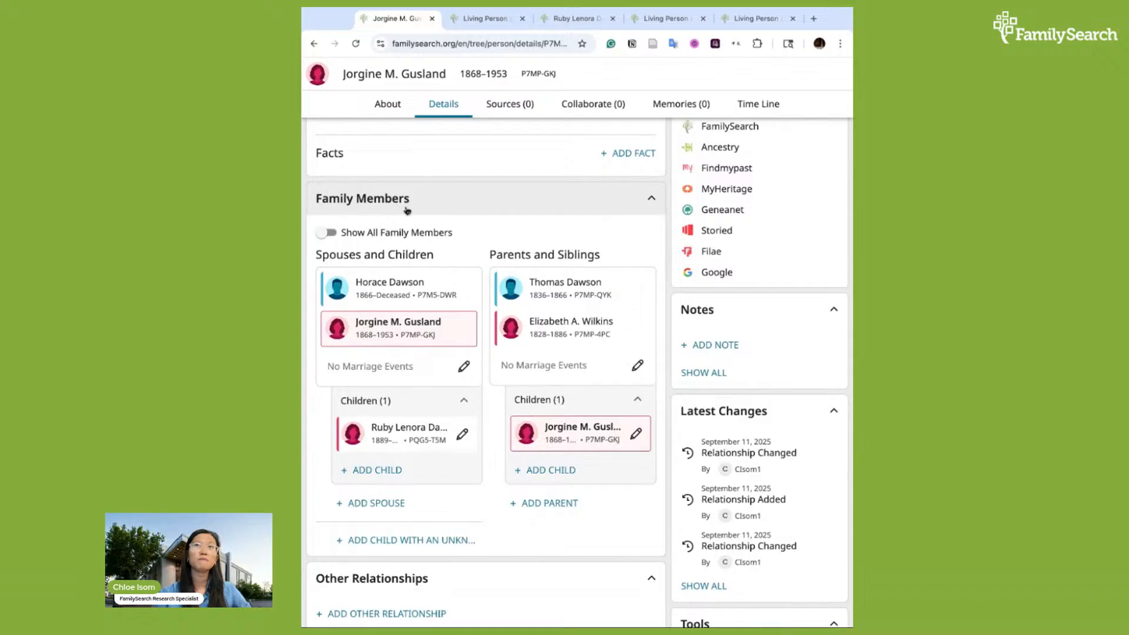
scroll(414, 257, "down", 1)
scroll(414, 258, "down", 1)
scroll(416, 202, "up", 1)
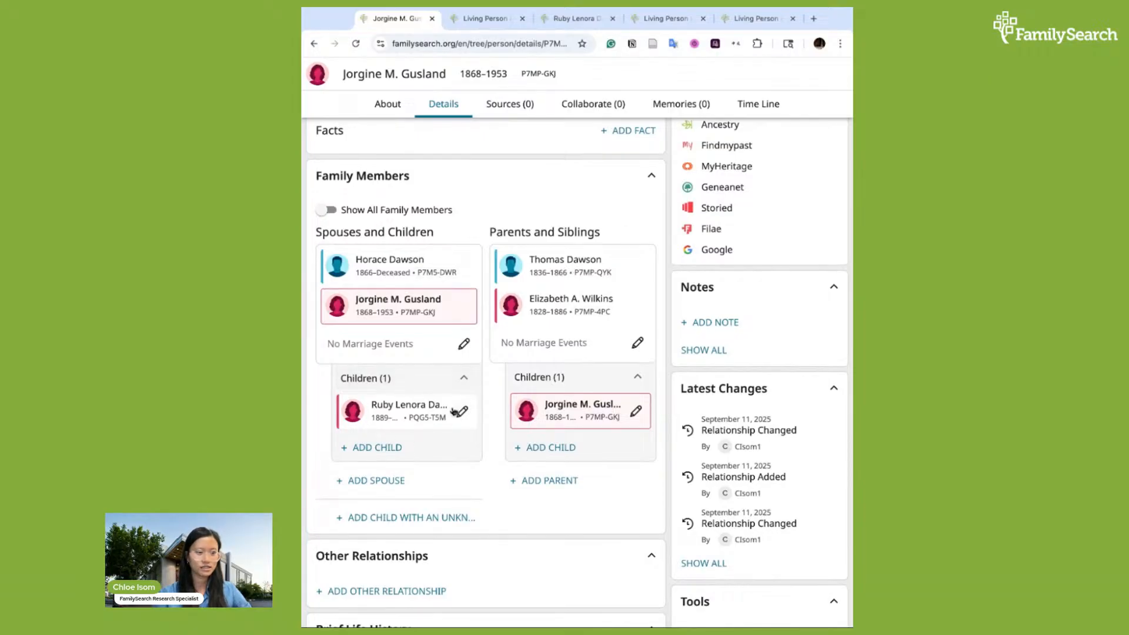
left_click(465, 379)
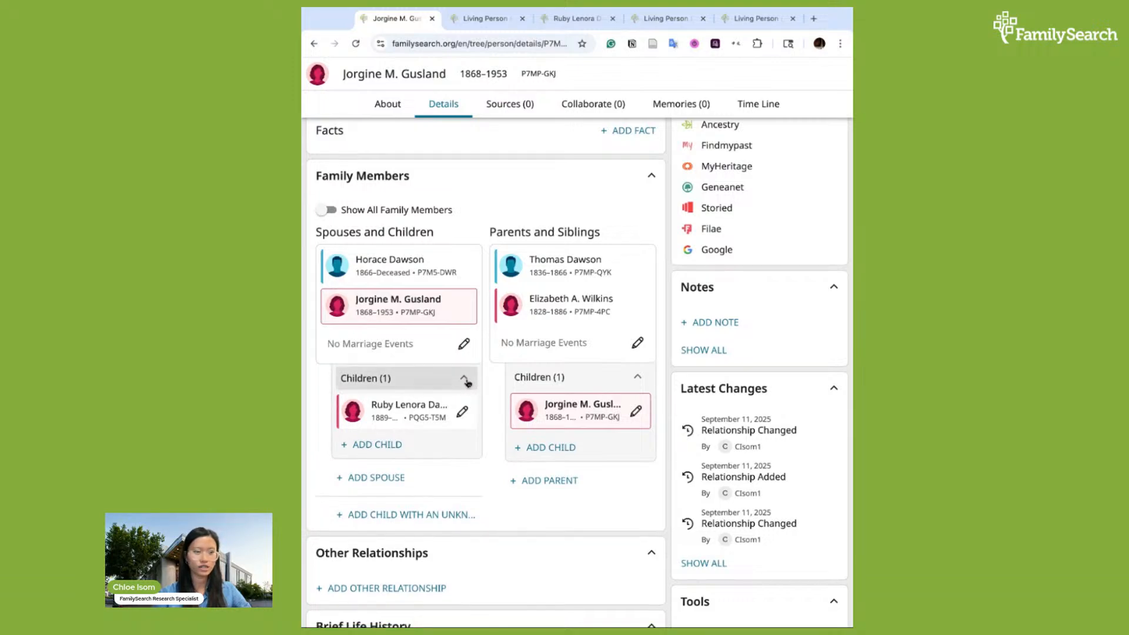
left_click(465, 379)
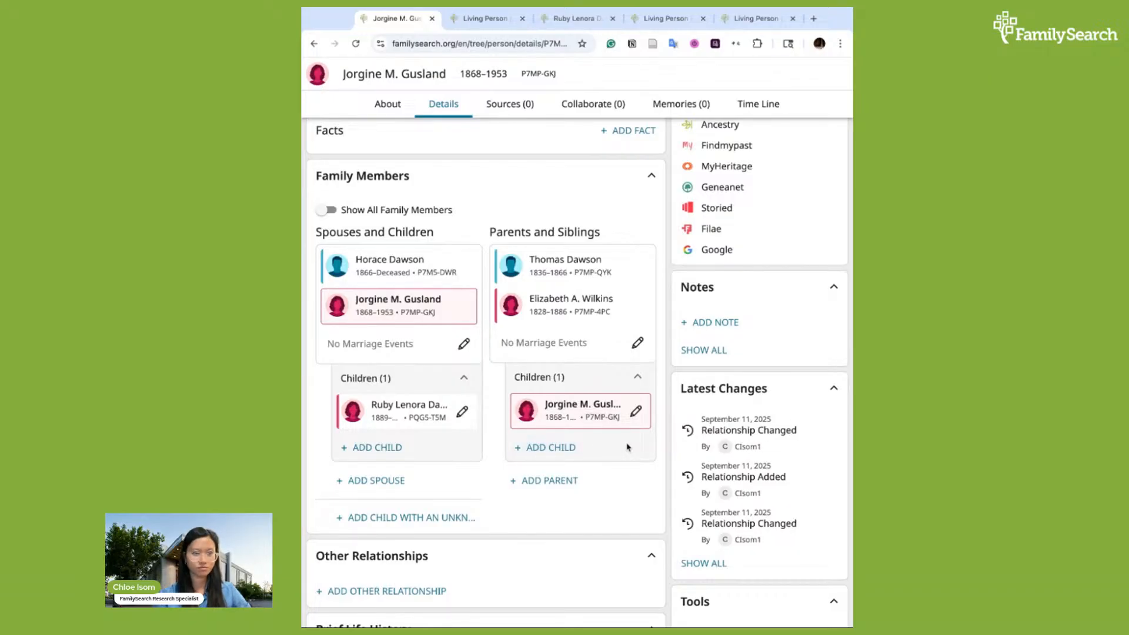
scroll(628, 448, "down", 1)
scroll(628, 447, "up", 1)
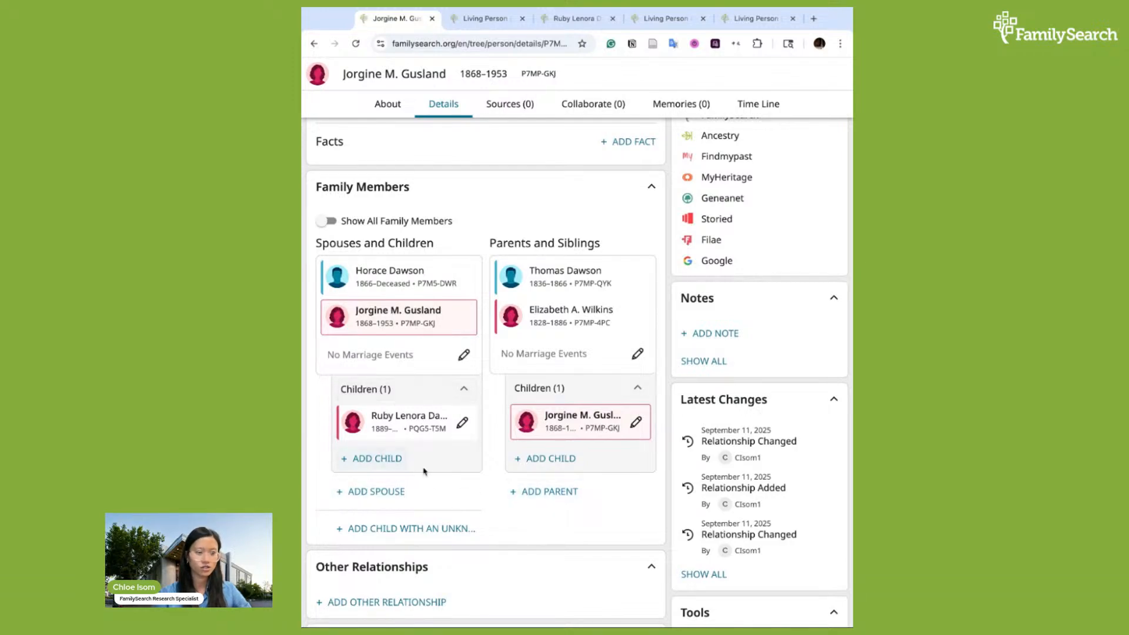
scroll(397, 500, "down", 1)
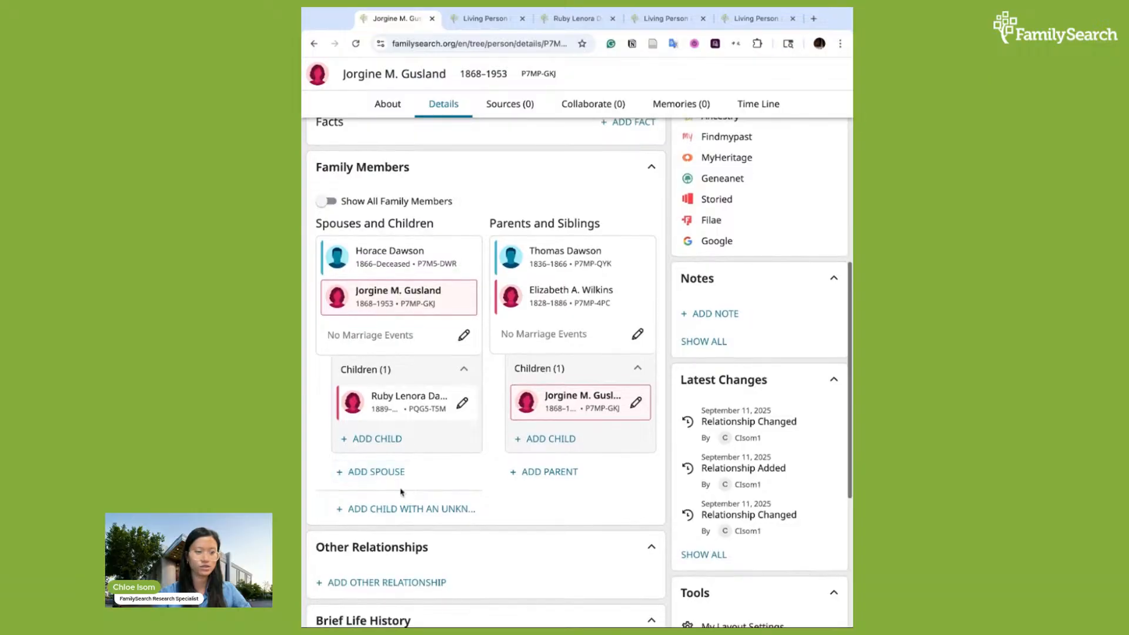
scroll(440, 485, "down", 1)
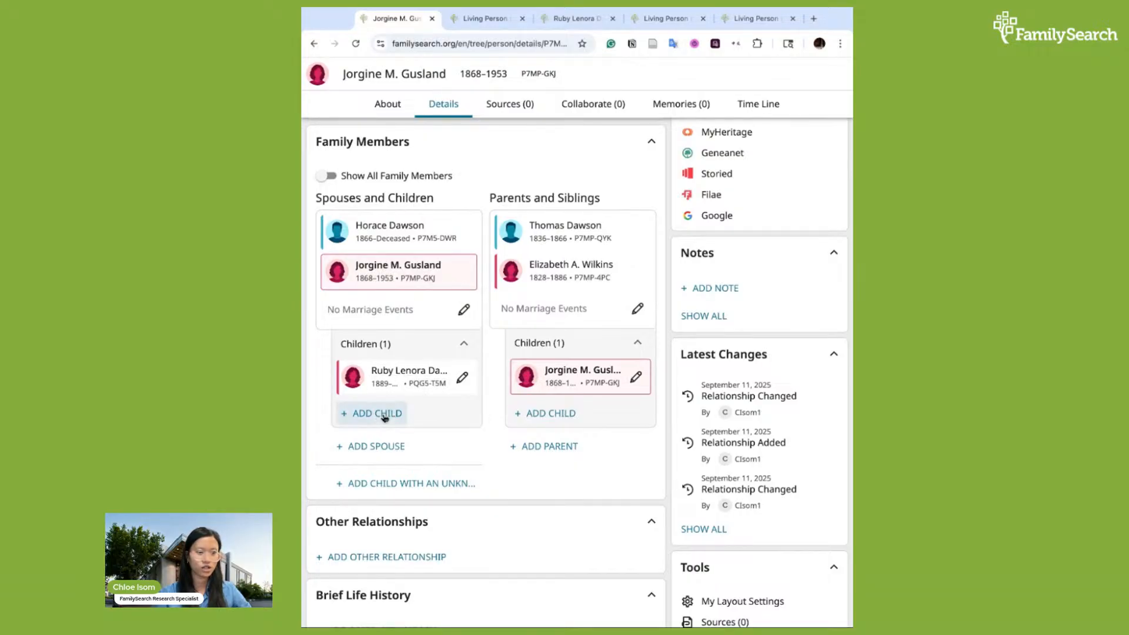
left_click(377, 447)
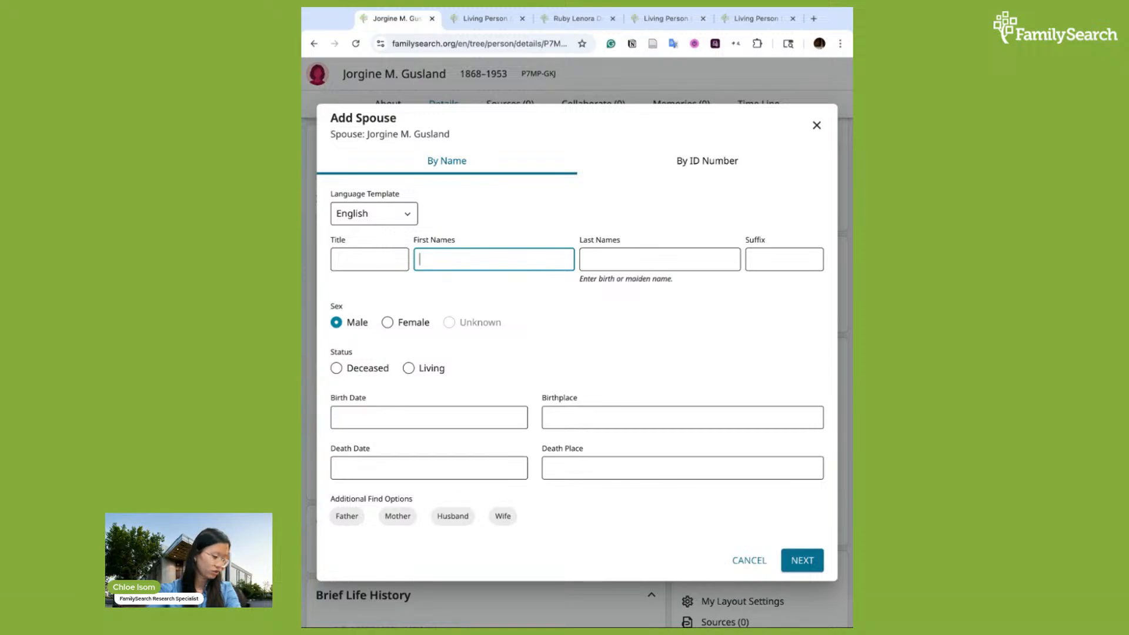
type("nthony")
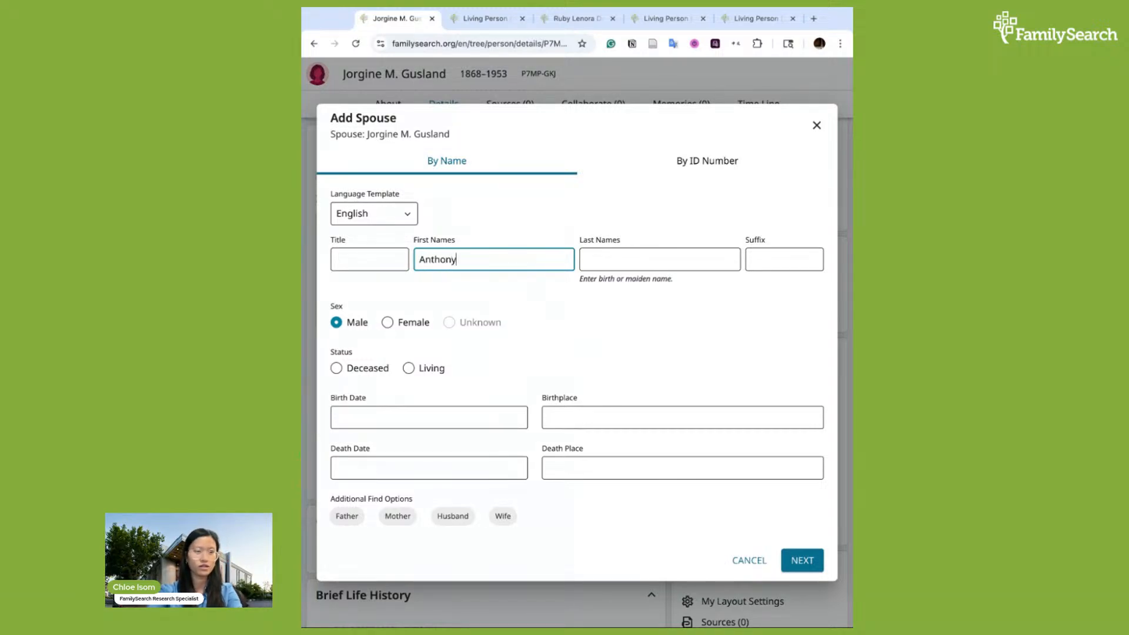
key("Tab")
type("Stone")
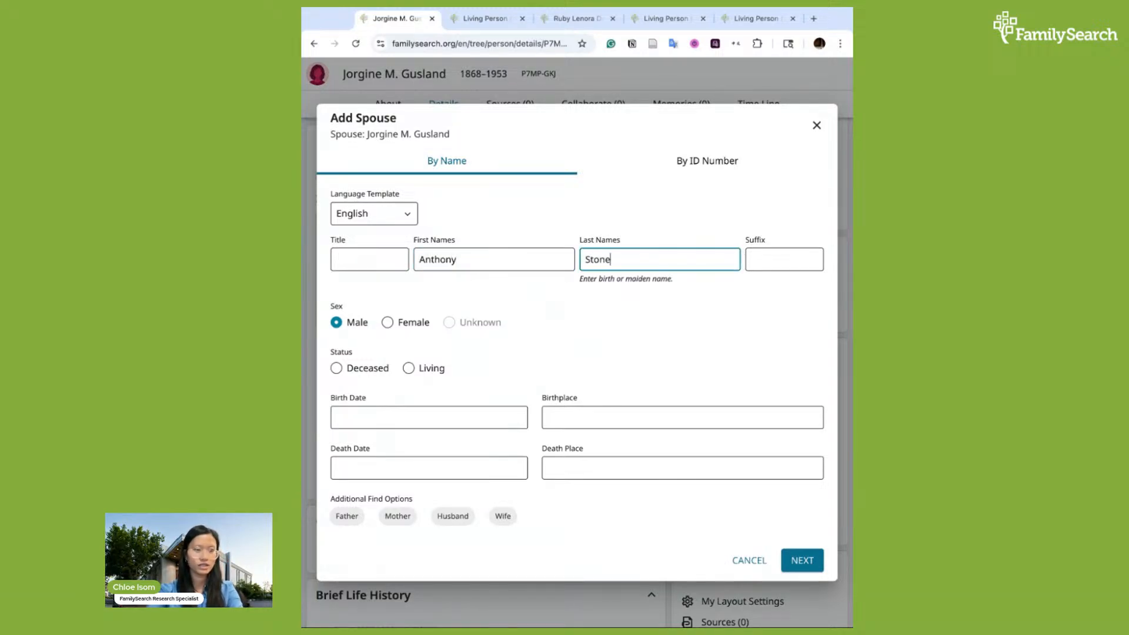
Set Anthony Stone's birth date to 1865 and birthplace to Wisconsin, United States
left_click(514, 412)
type("1")
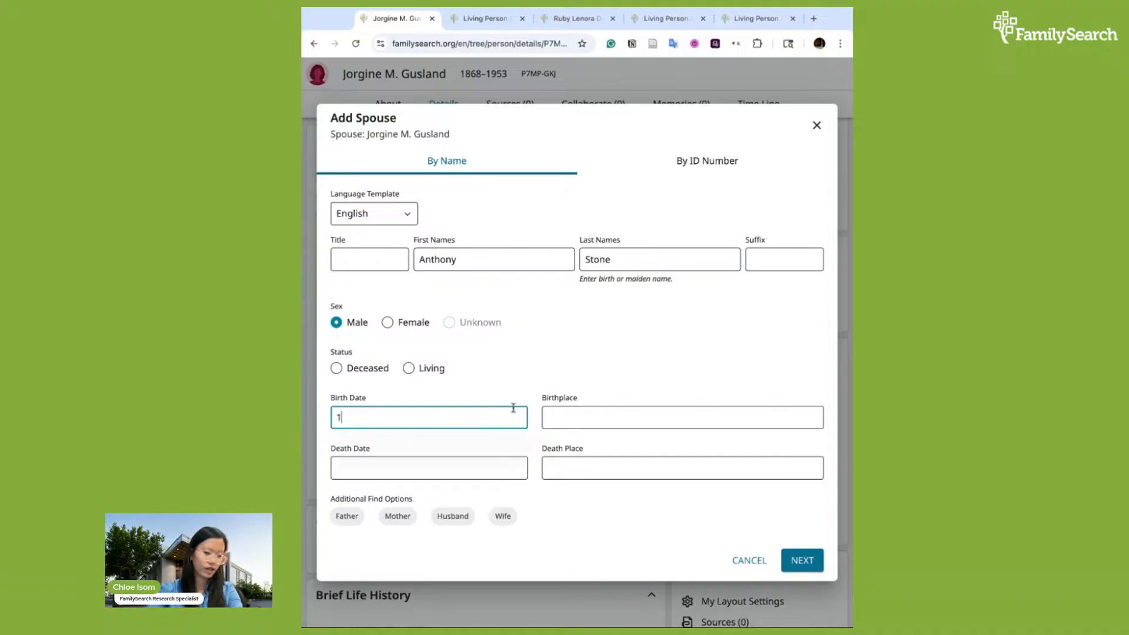
type("865")
left_click(505, 456)
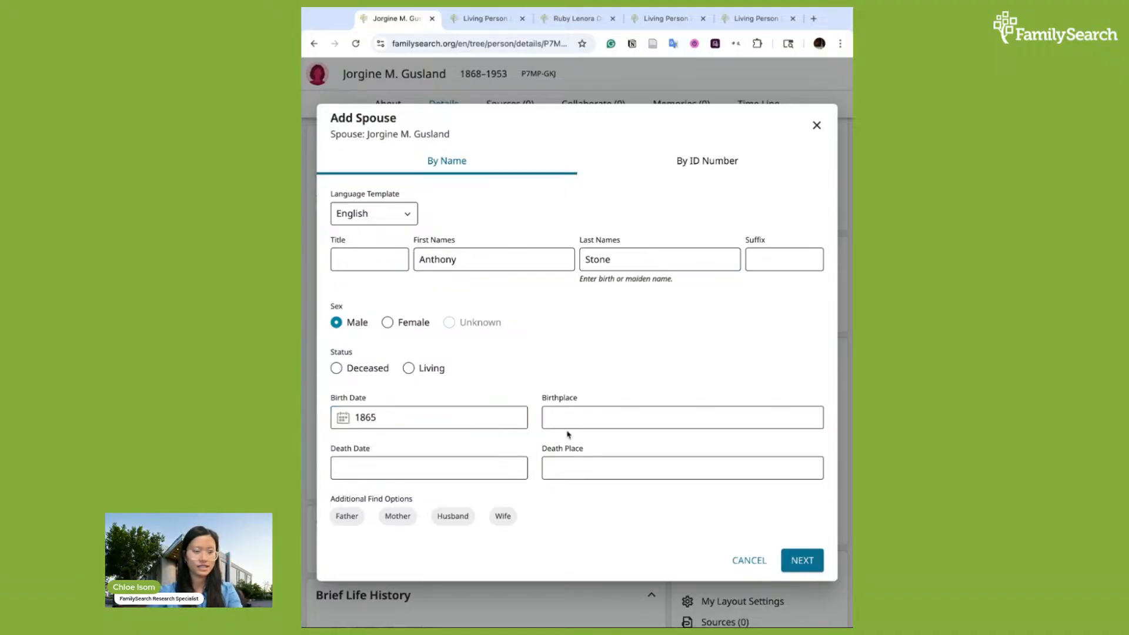
left_click(565, 418)
type("Wiscon")
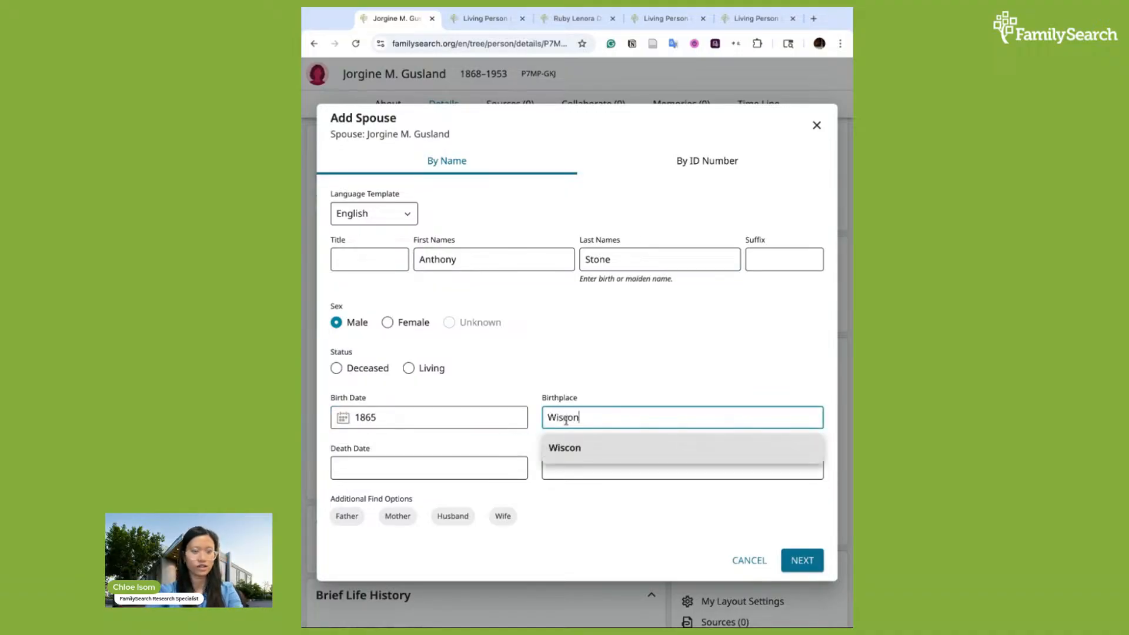
type("sin")
left_click(605, 472)
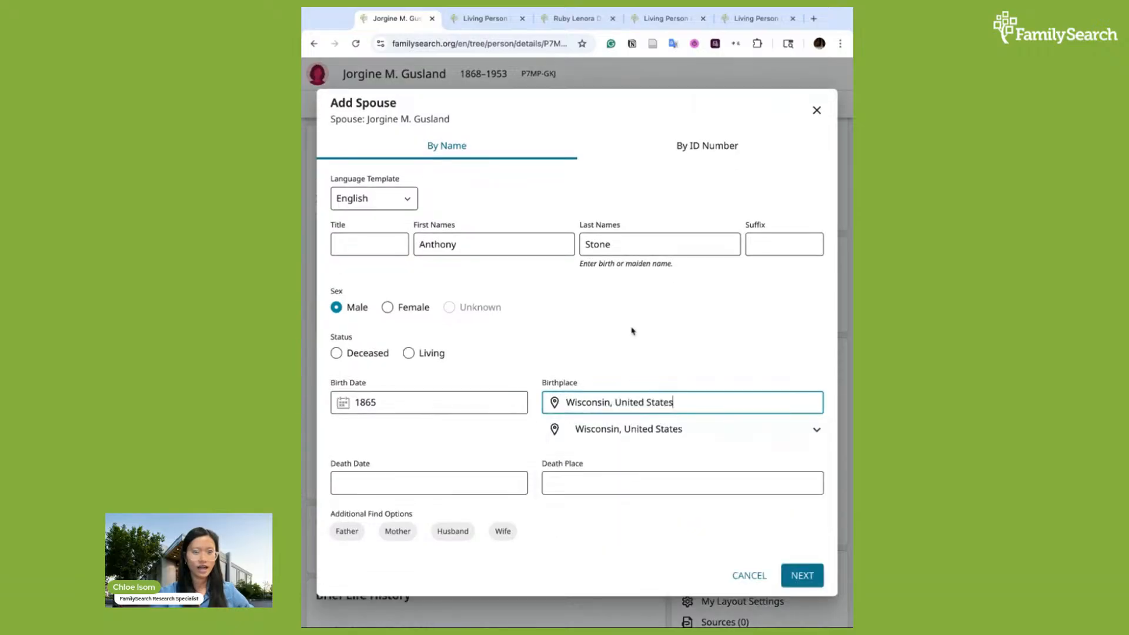
left_click(633, 331)
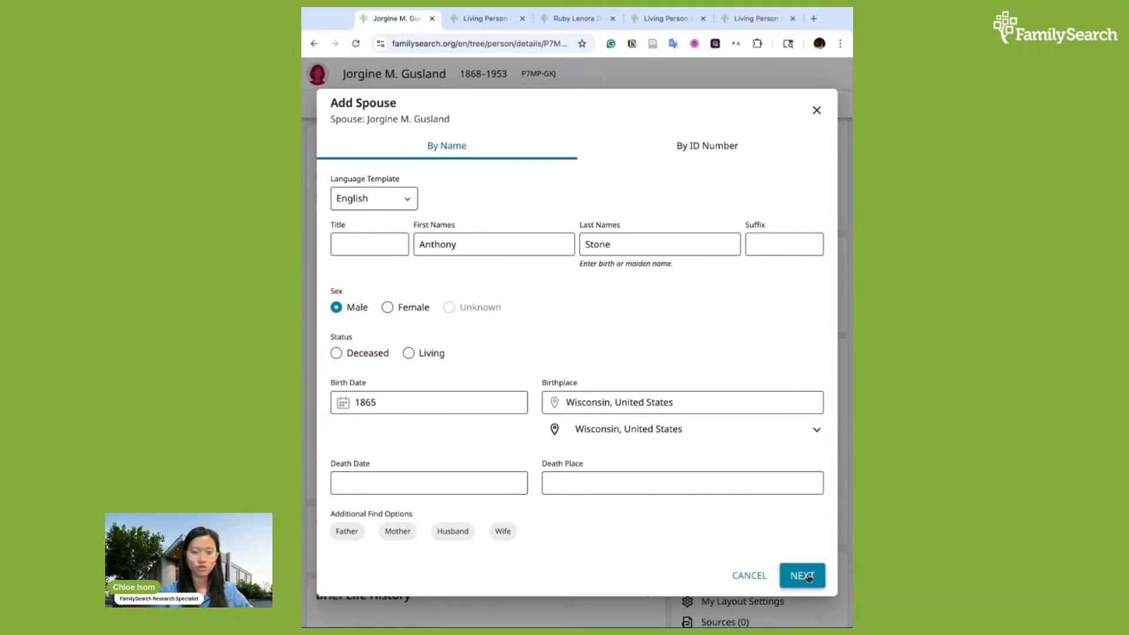
left_click(807, 576)
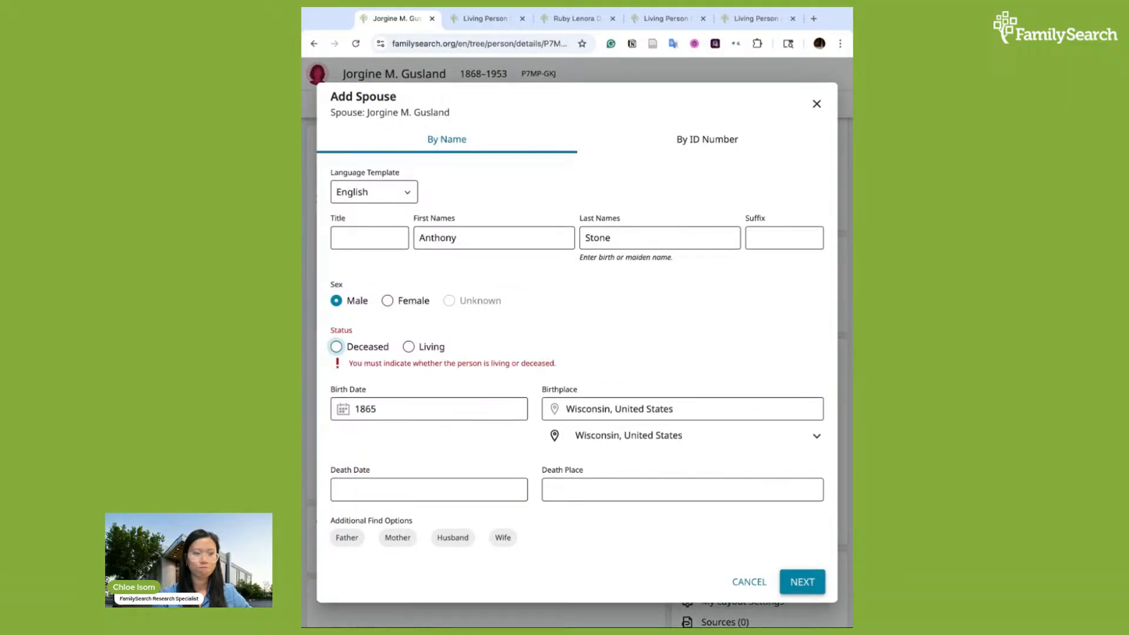
left_click(339, 350)
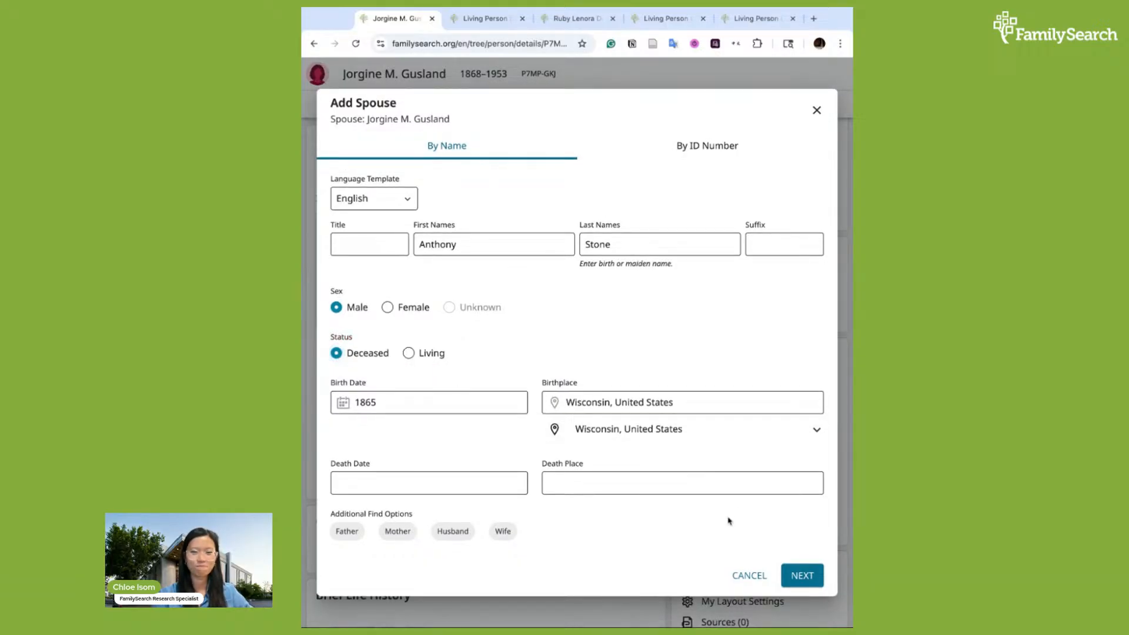
left_click(803, 575)
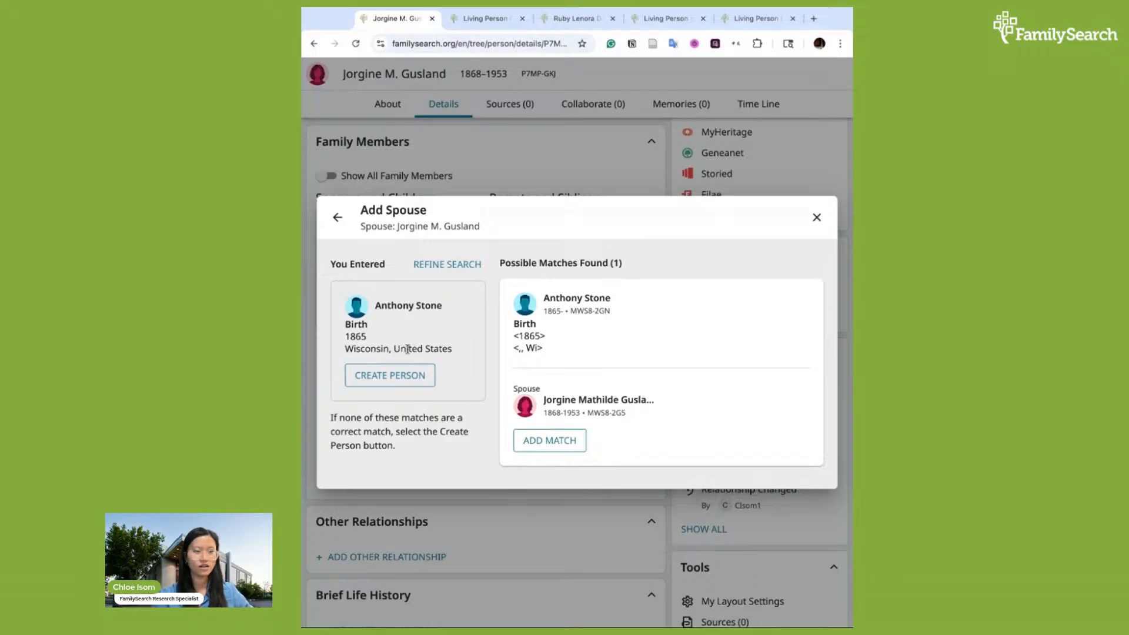
left_click(403, 381)
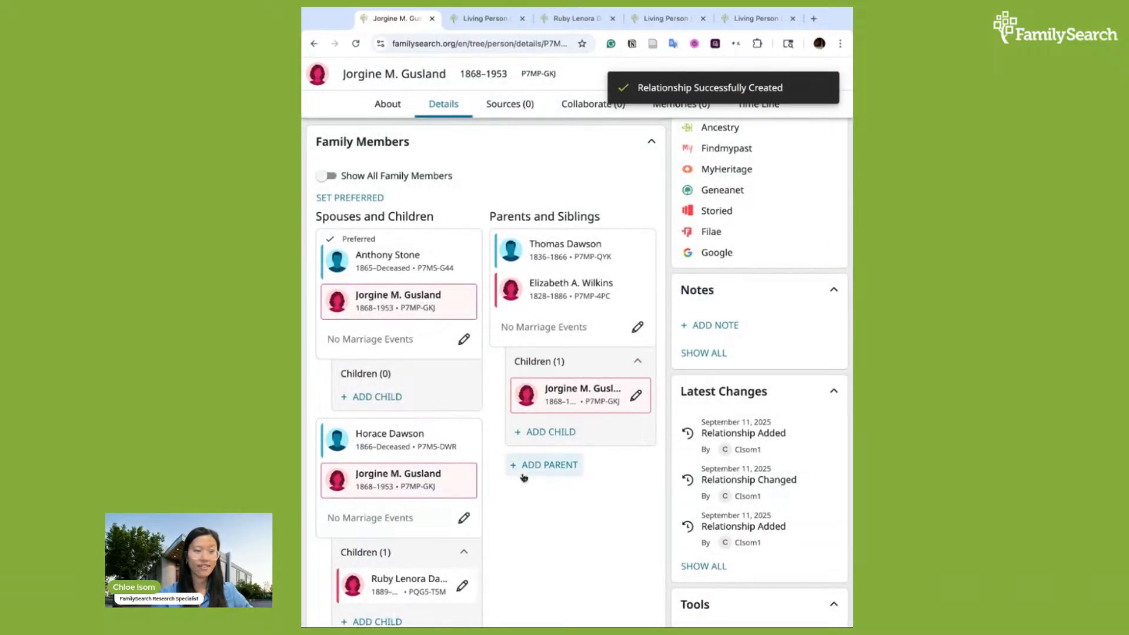
scroll(523, 478, "down", 2)
scroll(524, 478, "down", 1)
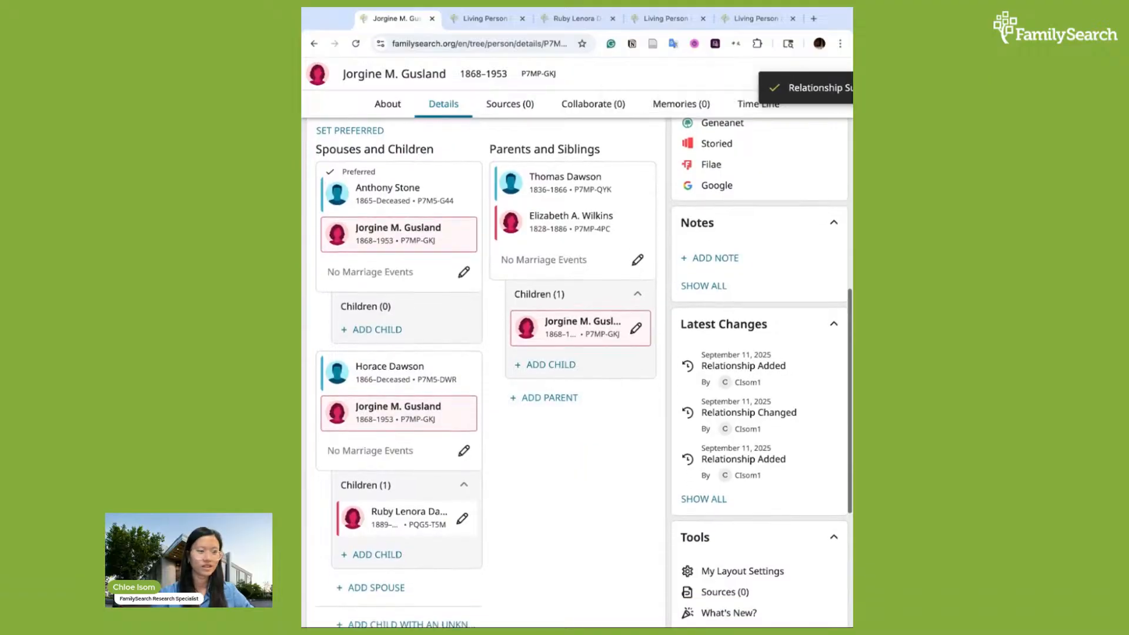
scroll(523, 476, "up", 2)
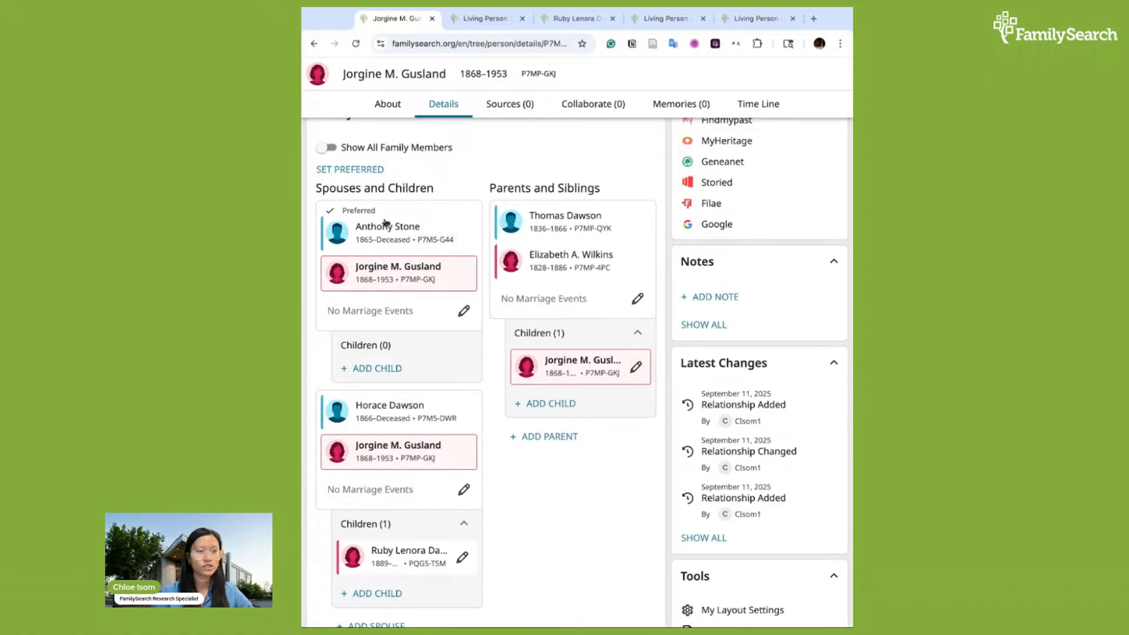
scroll(356, 203, "up", 1)
scroll(357, 203, "up", 2)
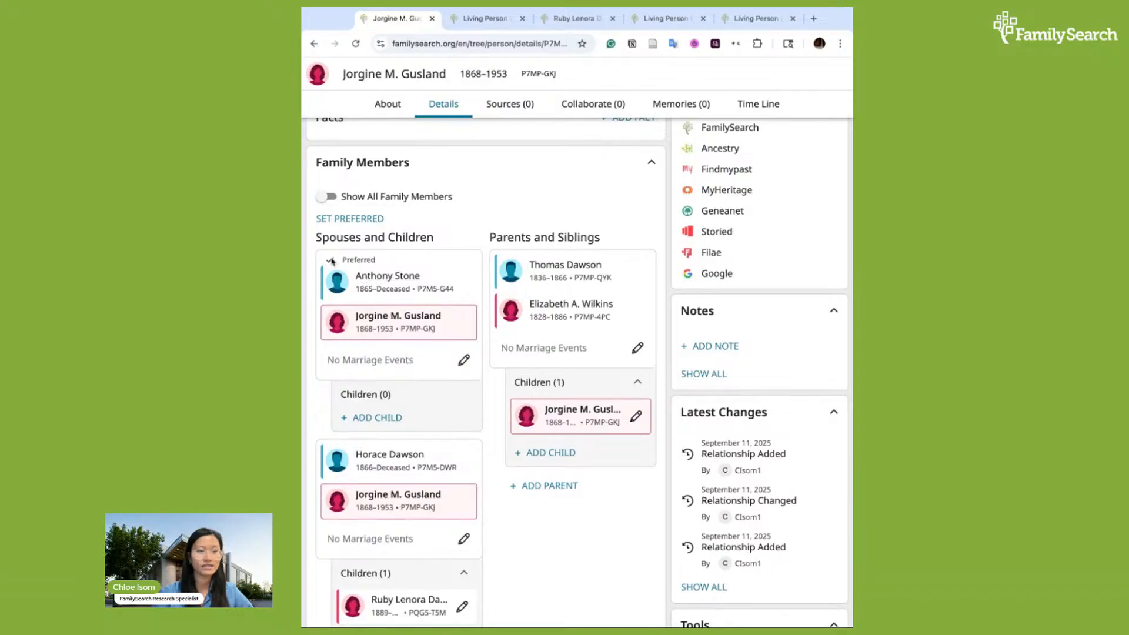
double_click(370, 262)
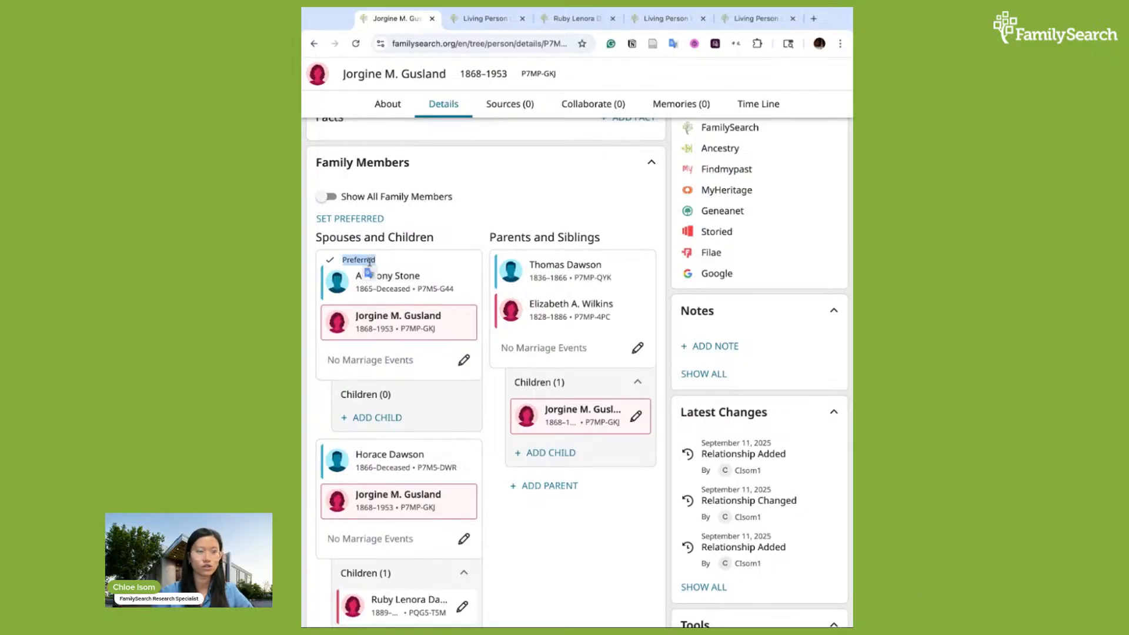
left_click(380, 263)
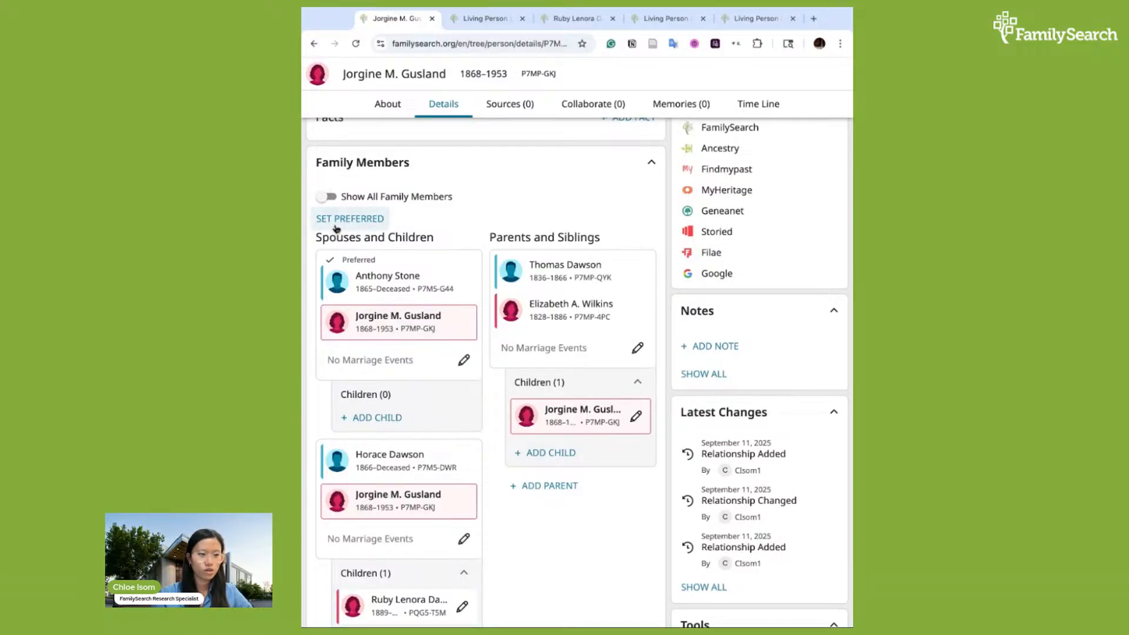
left_click(368, 223)
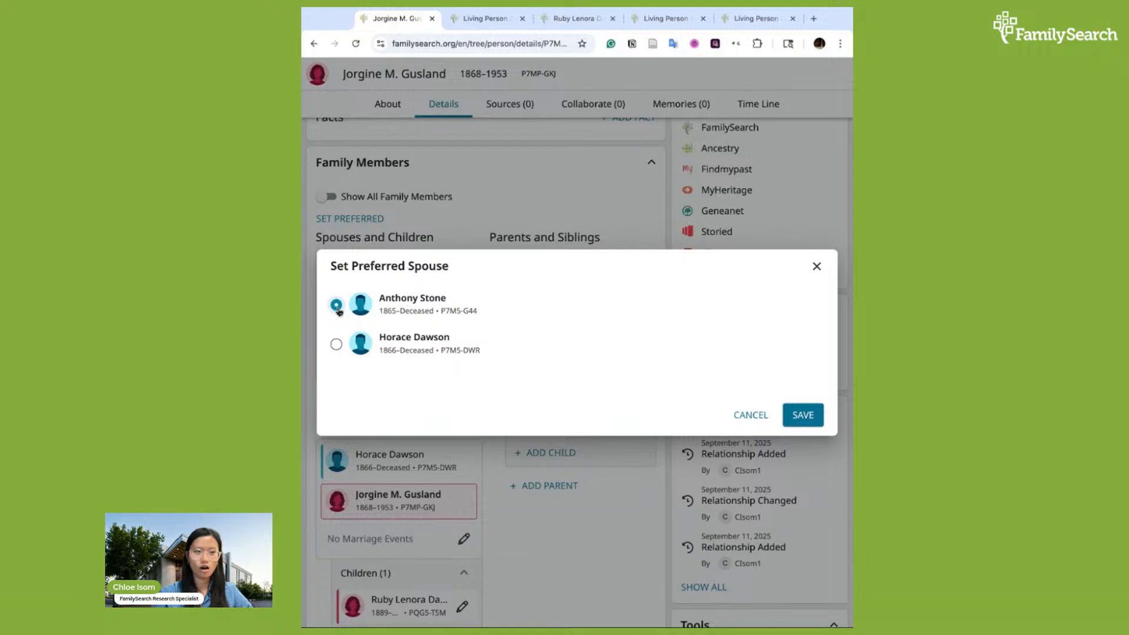
left_click(336, 345)
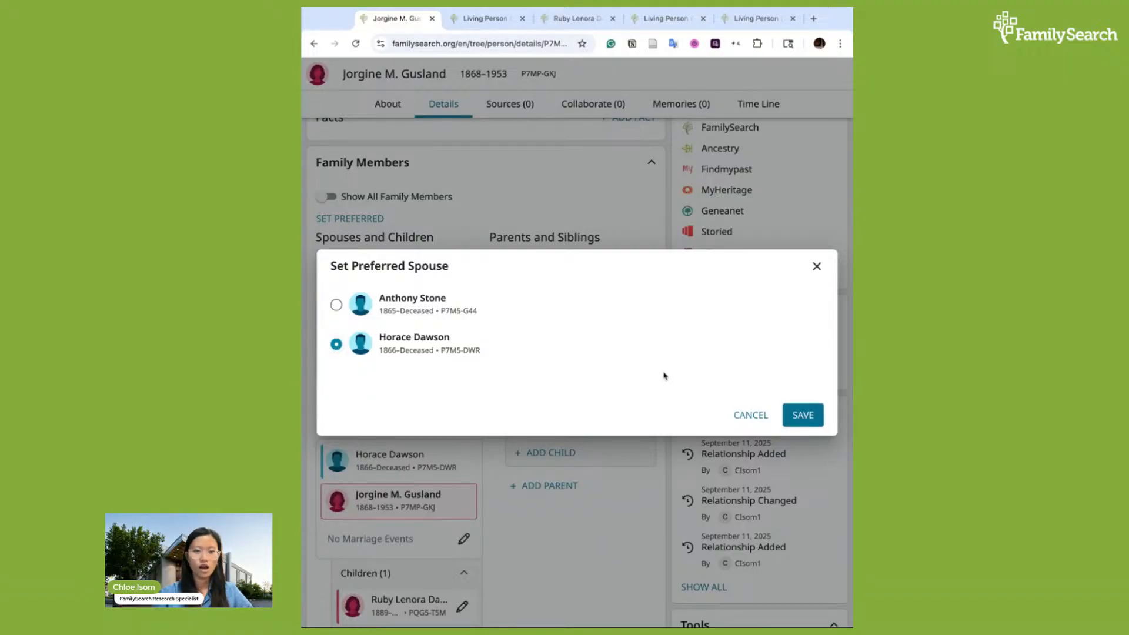
left_click(809, 420)
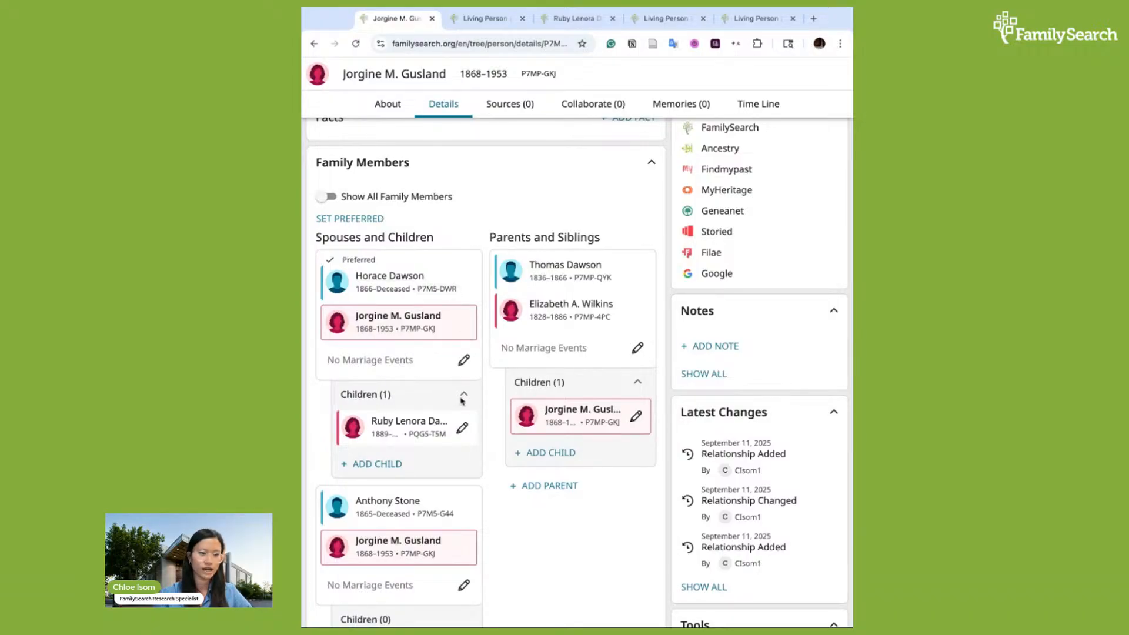
scroll(486, 525, "down", 1)
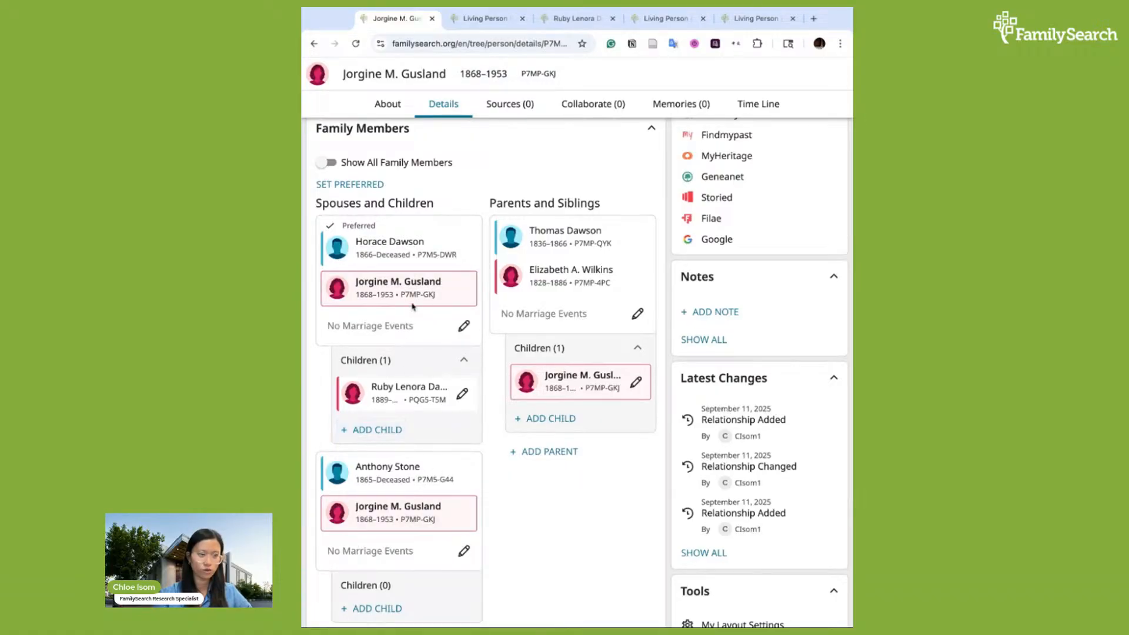
scroll(503, 521, "down", 3)
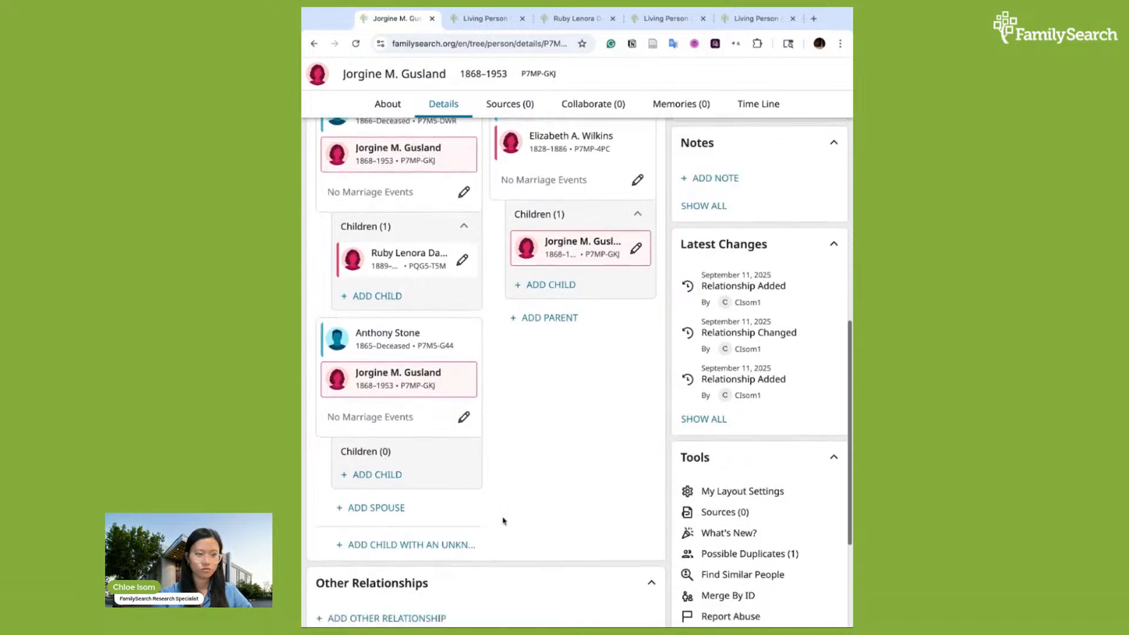
scroll(503, 521, "up", 3)
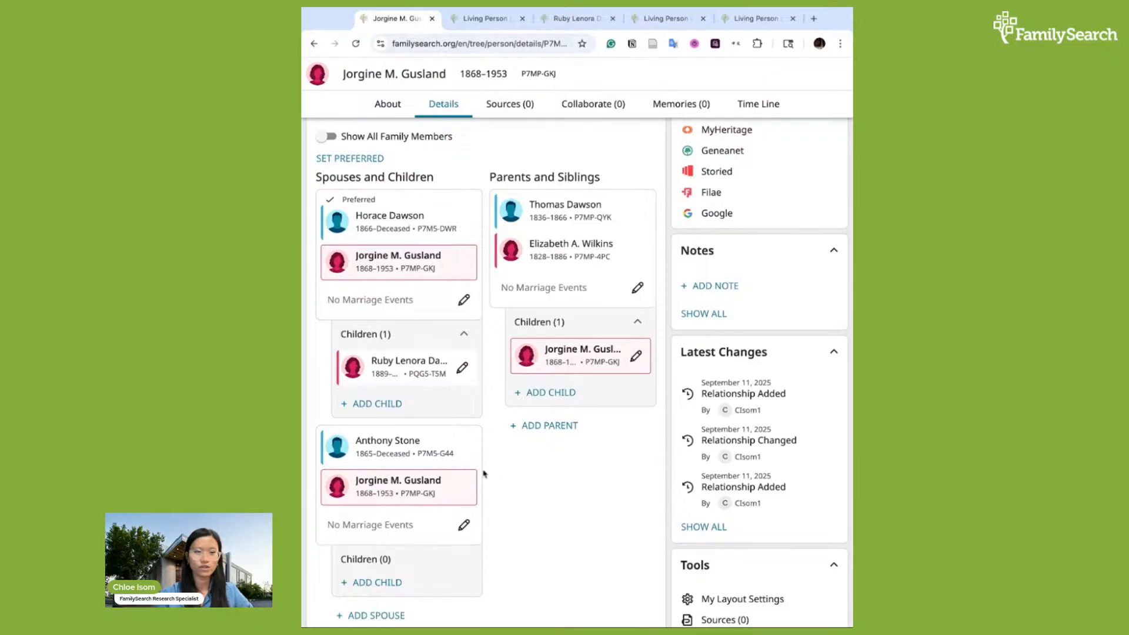
scroll(539, 503, "down", 3)
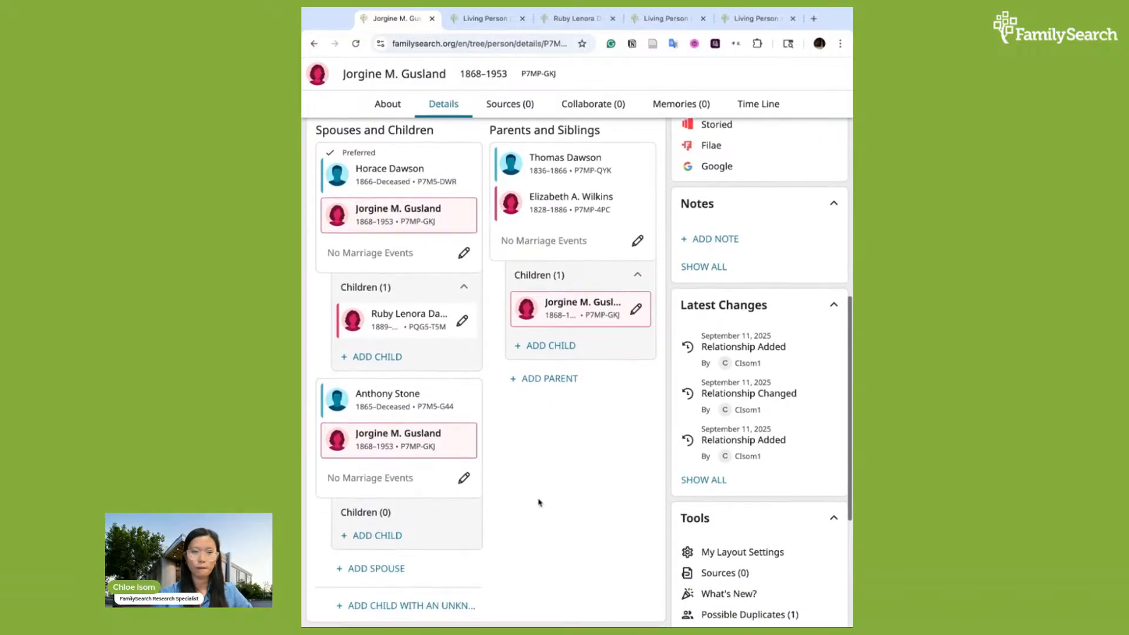
scroll(539, 501, "down", 2)
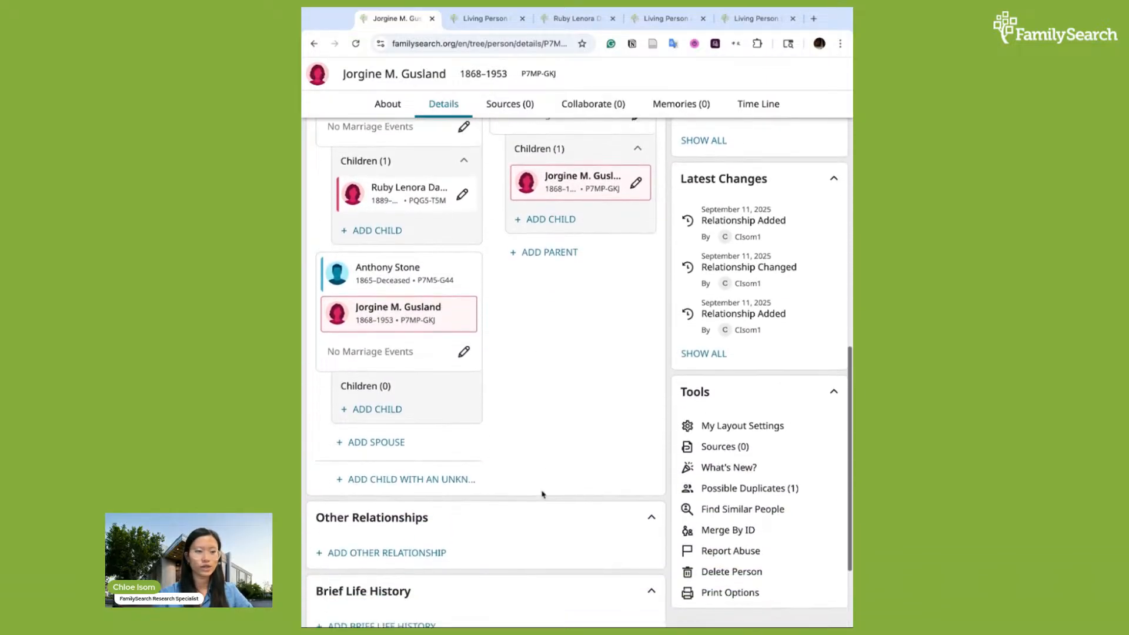
scroll(542, 494, "up", 1)
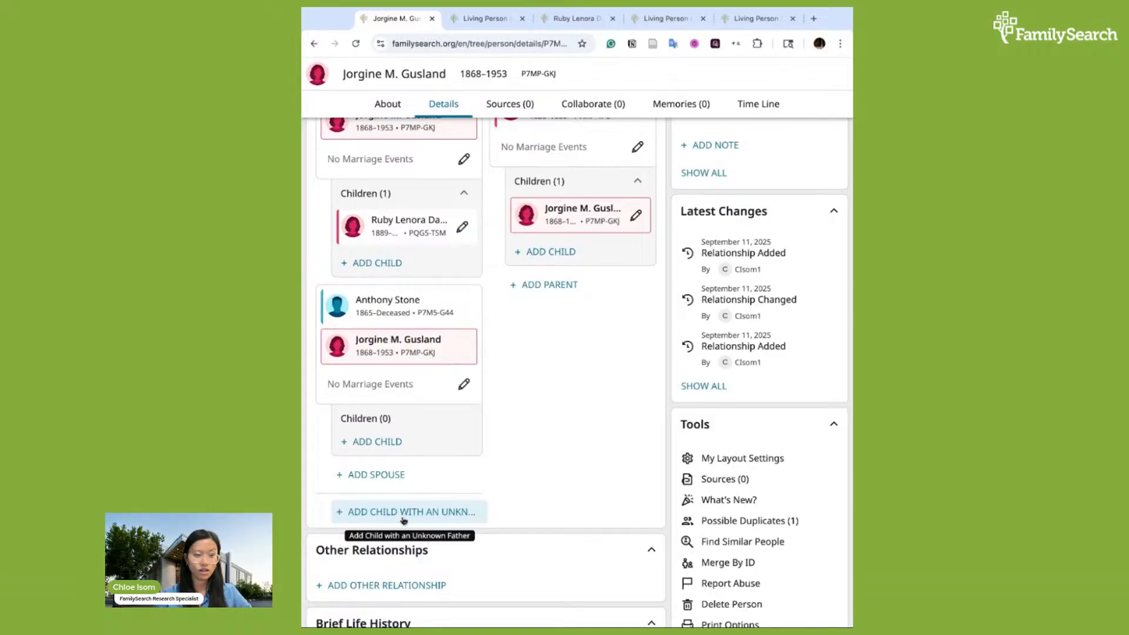
left_click(423, 512)
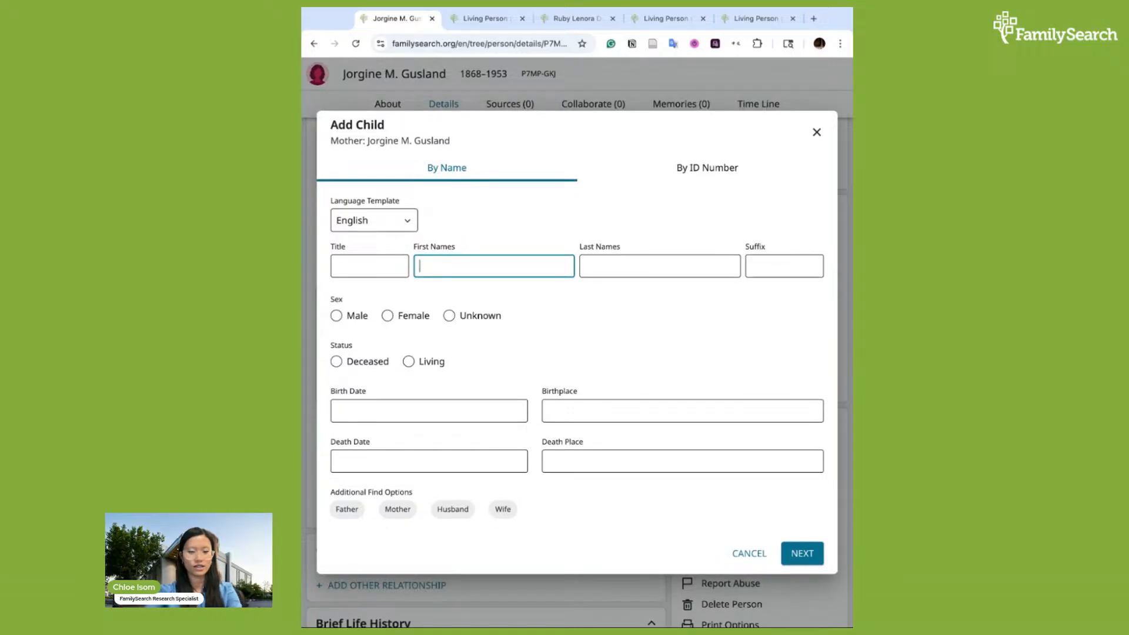
type("Unknown")
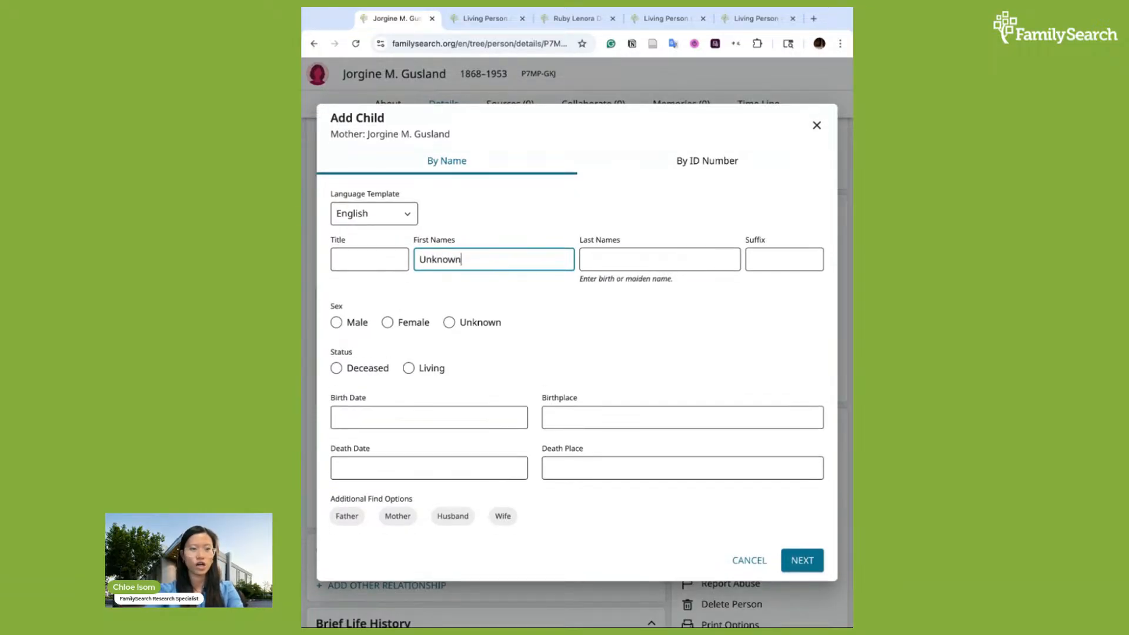
key("Tab")
Finish the child with last name Unknown, mark them male and deceased, and create them as a new person
type("Unkno")
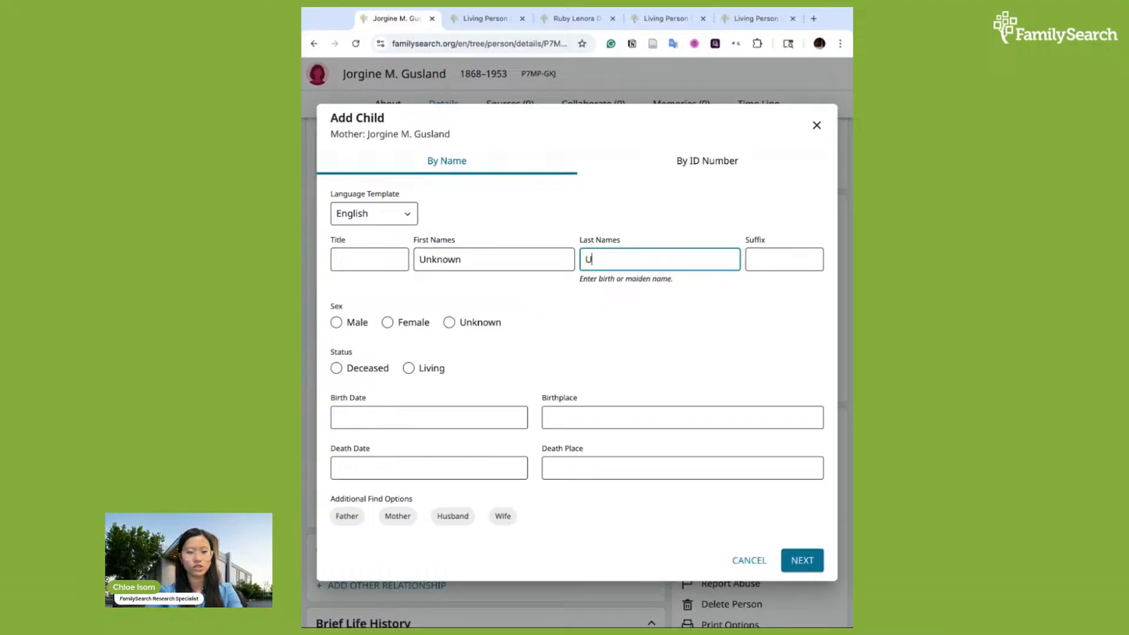
key("BackSpace")
key("BackSpace")
type("nown")
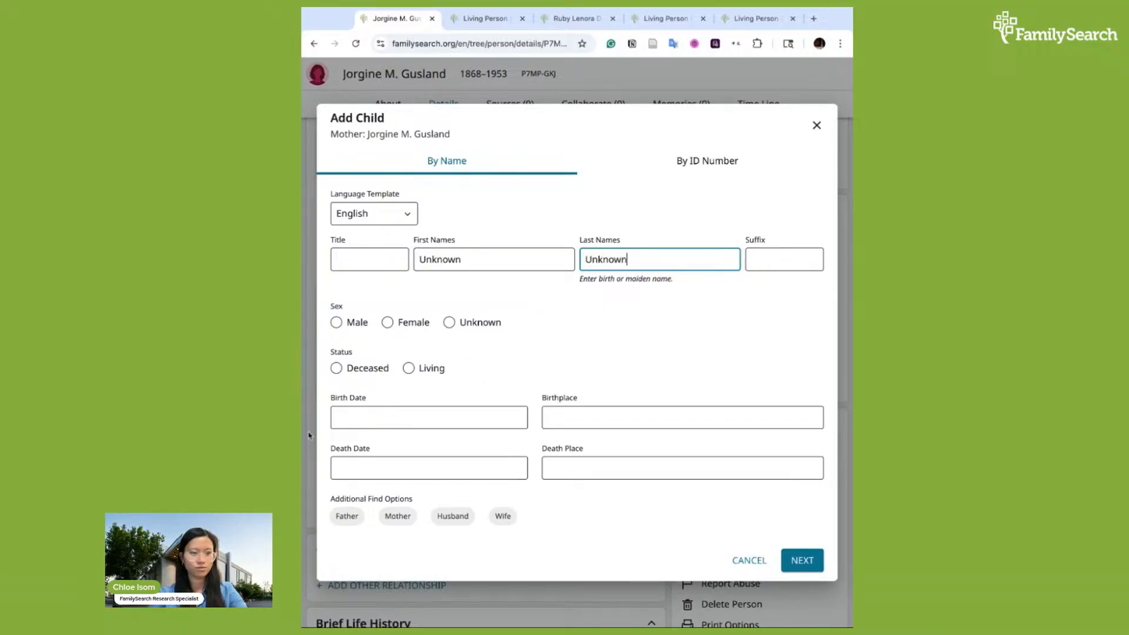
left_click(336, 323)
left_click(339, 369)
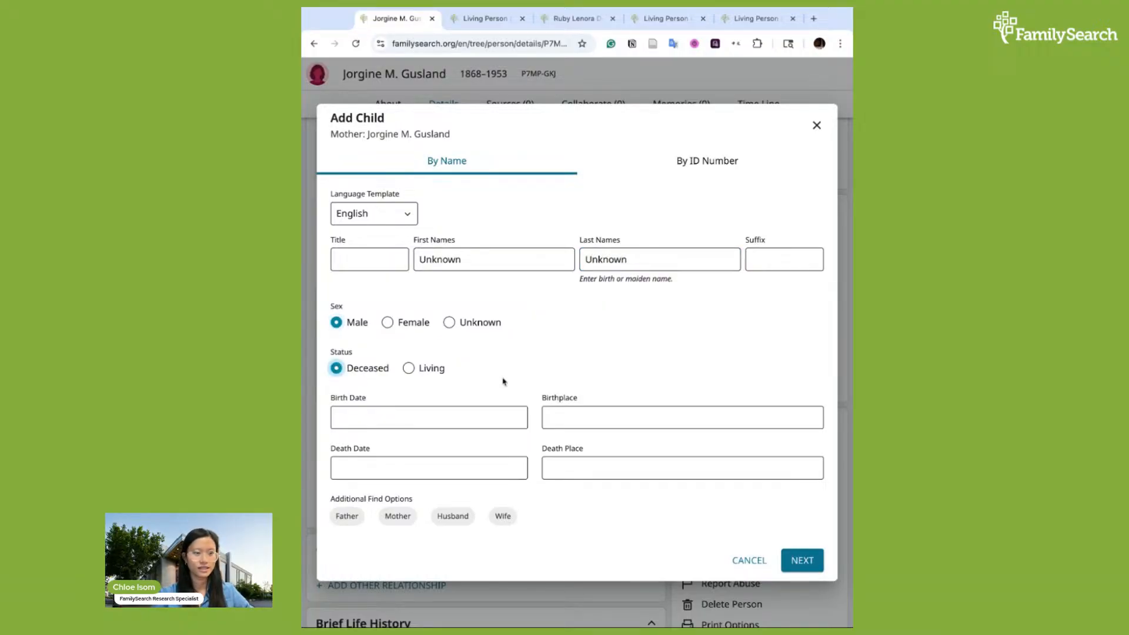
left_click(803, 561)
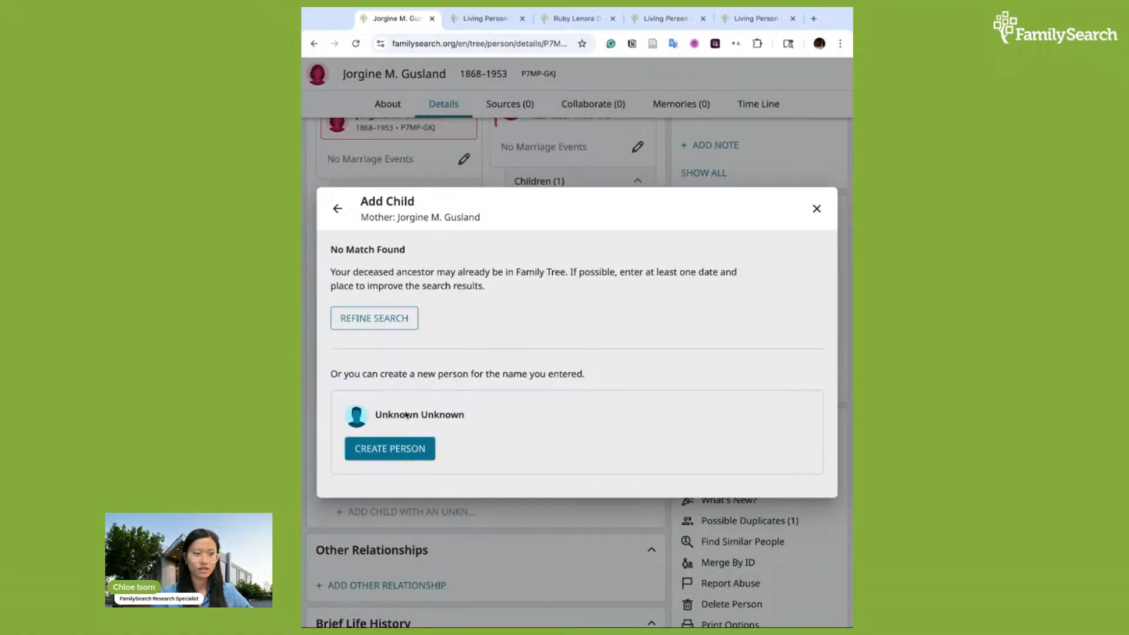
left_click(406, 445)
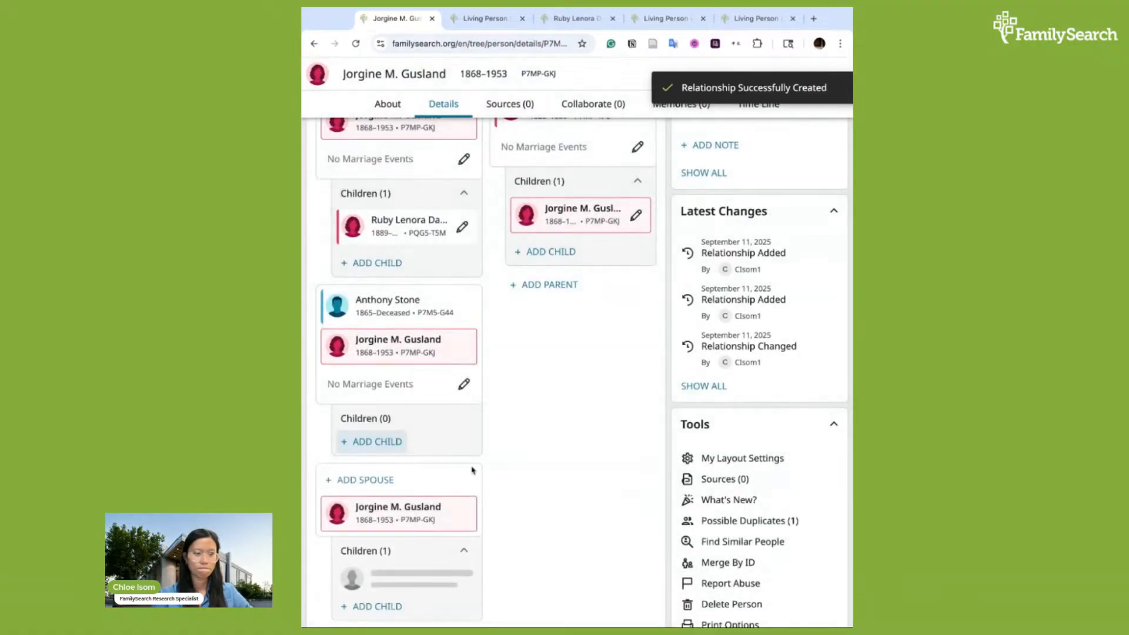
scroll(520, 499, "down", 1)
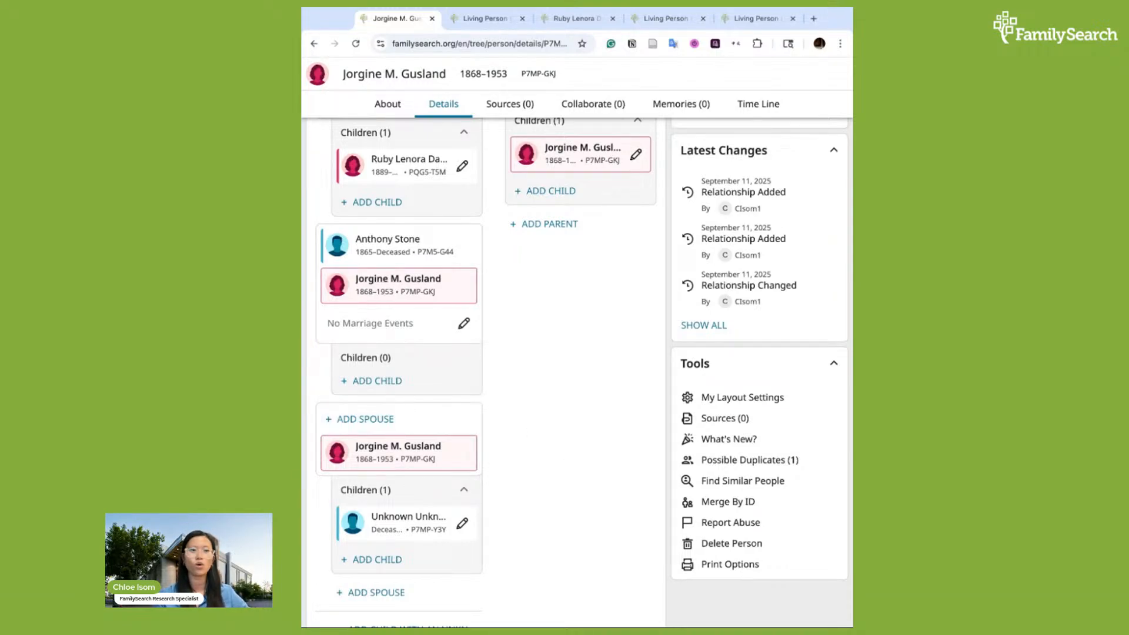
scroll(501, 391, "down", 1)
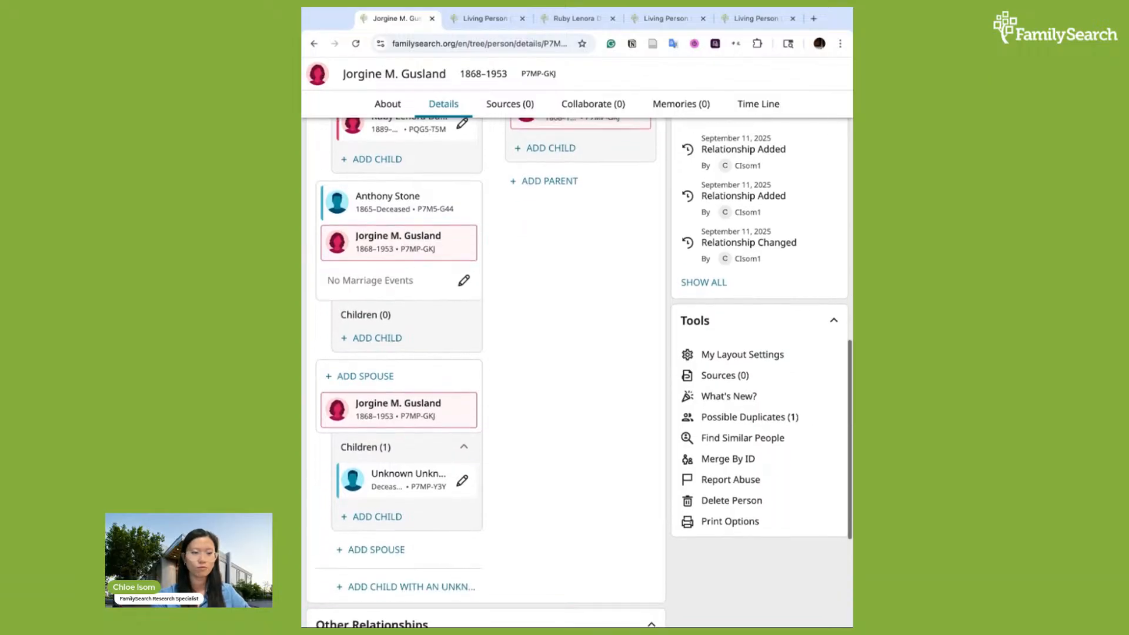
scroll(501, 390, "down", 2)
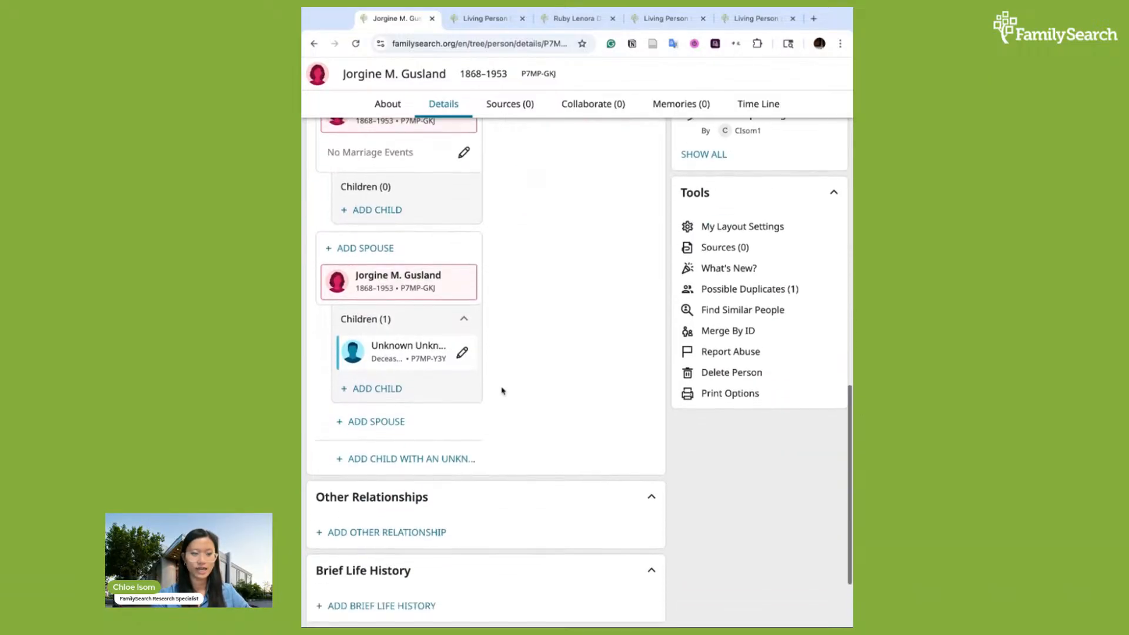
scroll(503, 390, "up", 4)
scroll(621, 478, "down", 1)
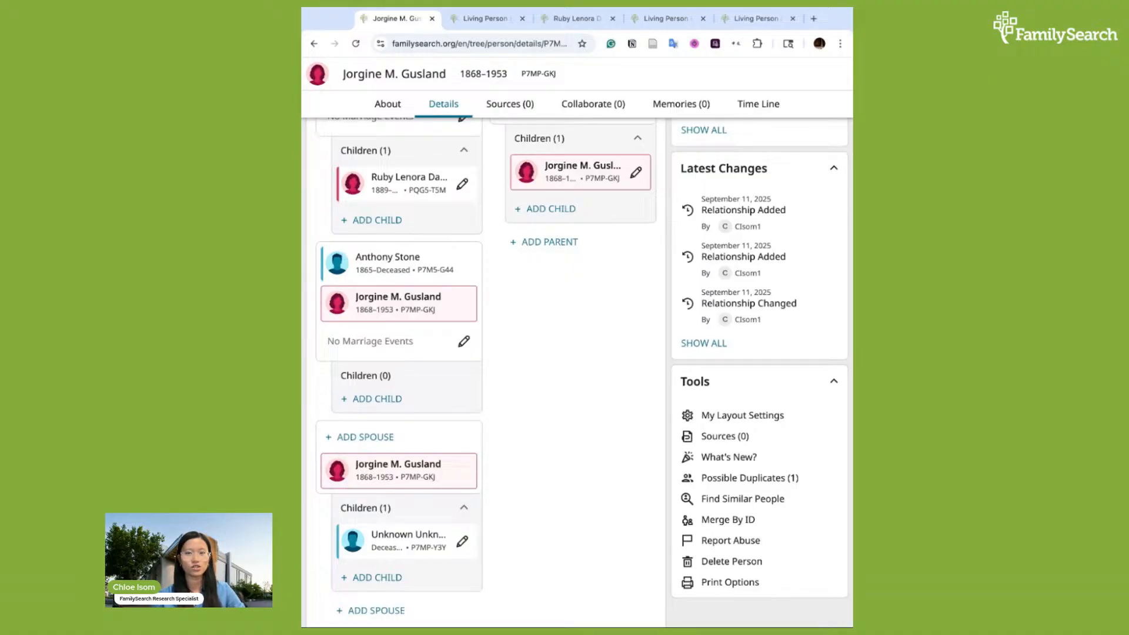
scroll(557, 287, "up", 3)
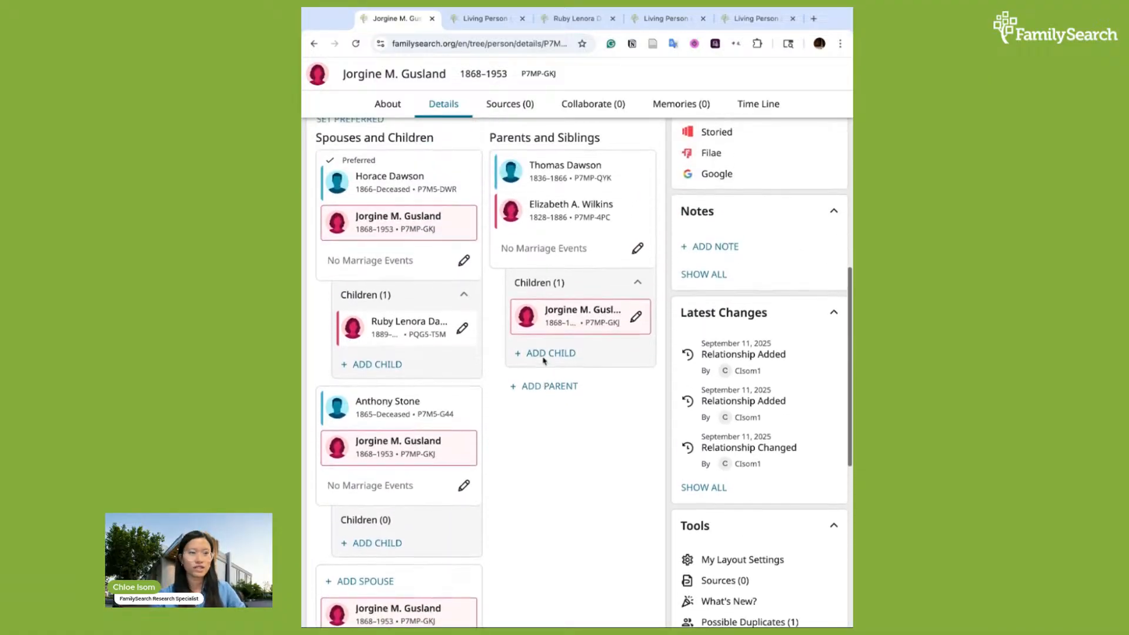
scroll(544, 361, "up", 2)
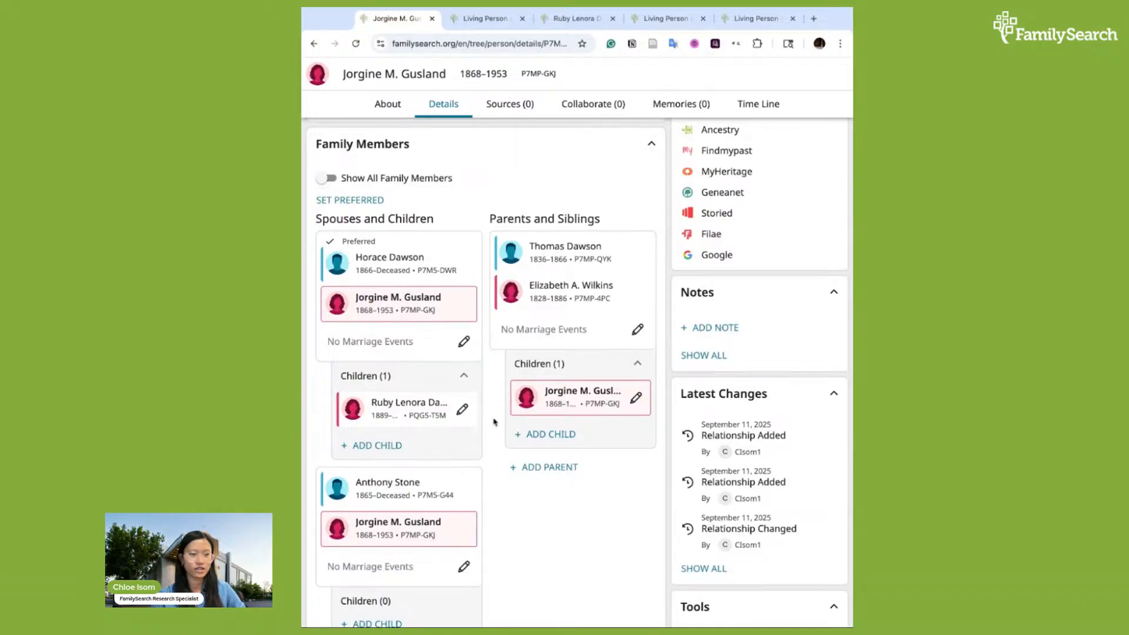
scroll(540, 536, "down", 5)
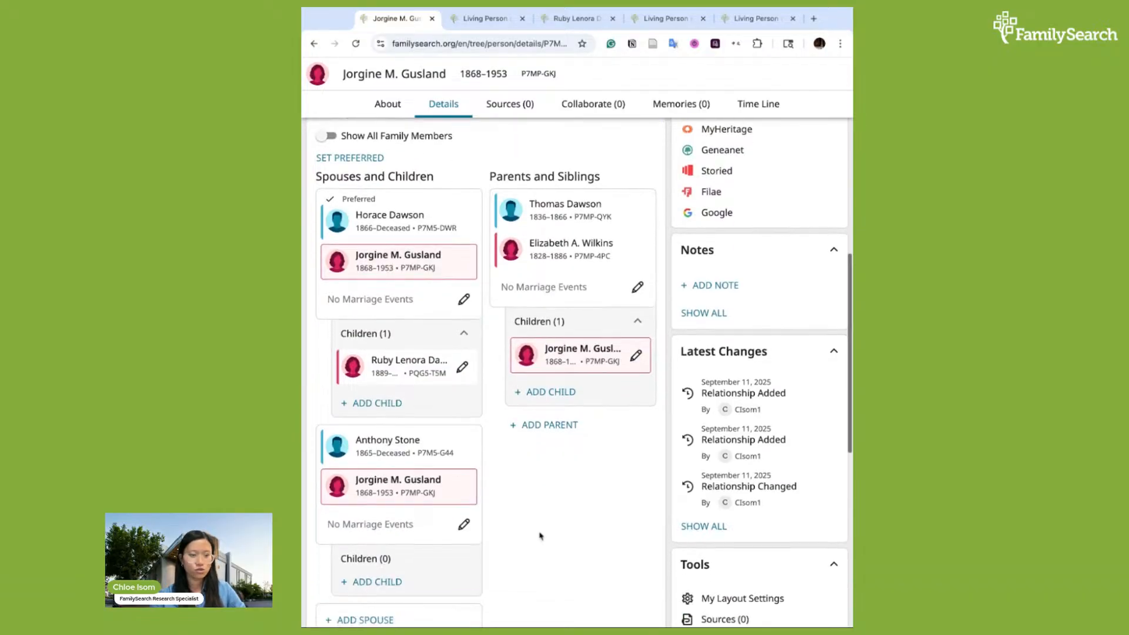
scroll(523, 429, "down", 4)
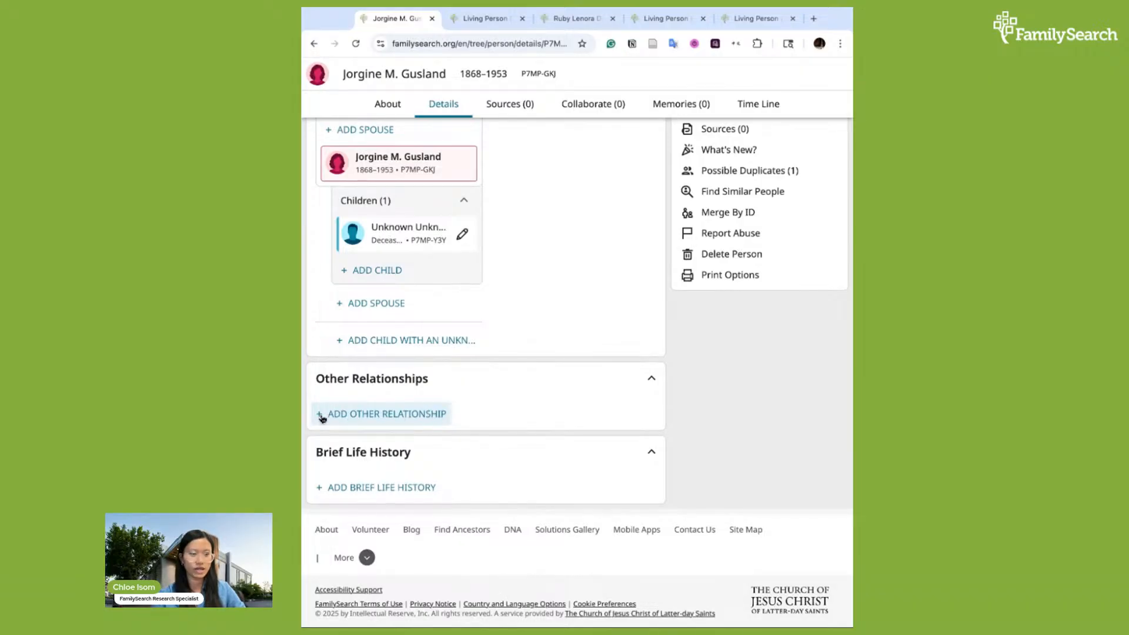
left_click(419, 421)
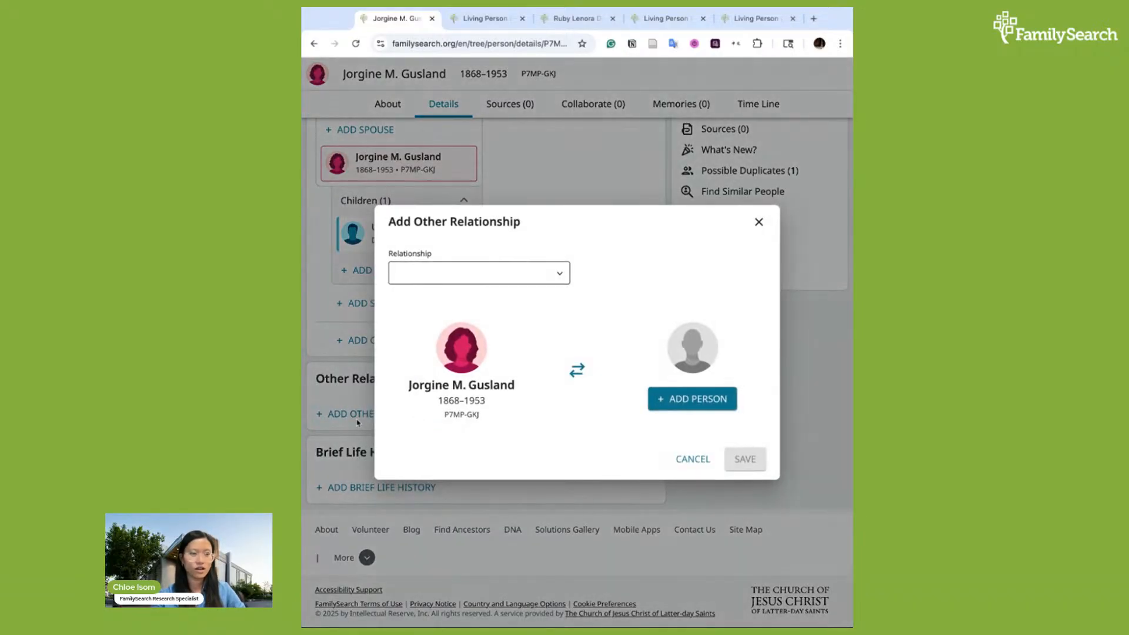
left_click(357, 422)
left_click(374, 414)
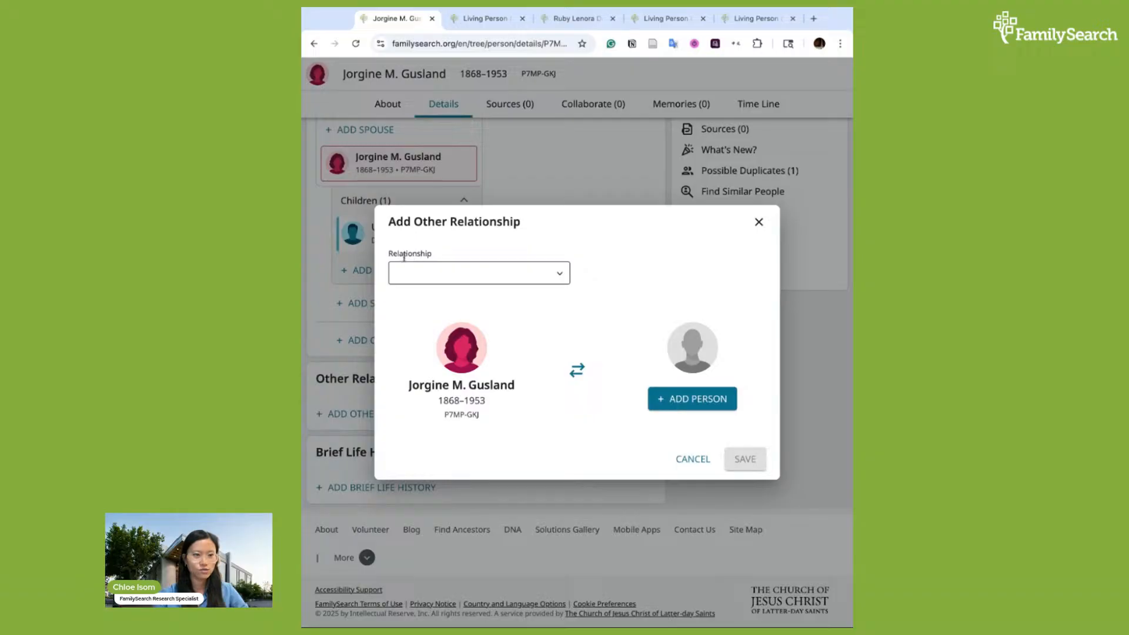
left_click(545, 278)
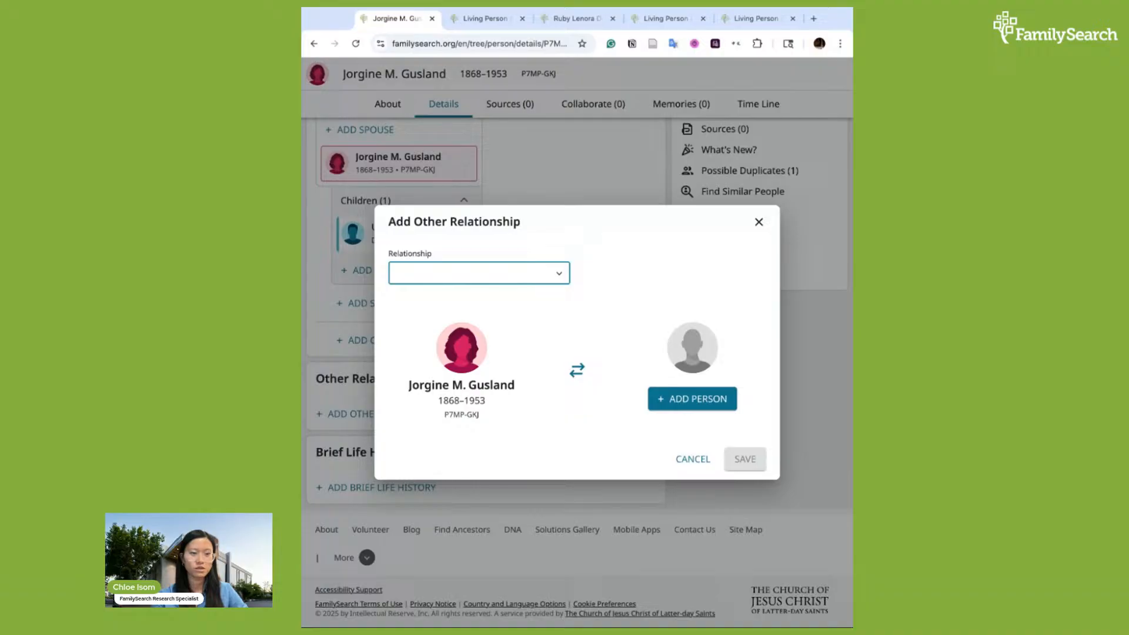
left_click(547, 330)
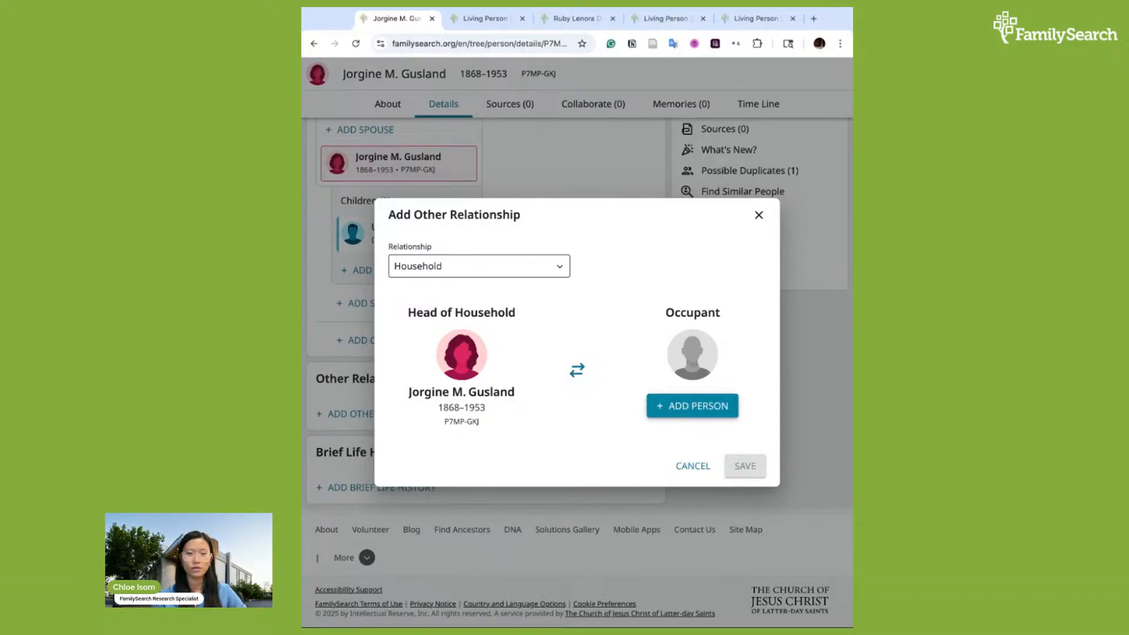
left_click(708, 409)
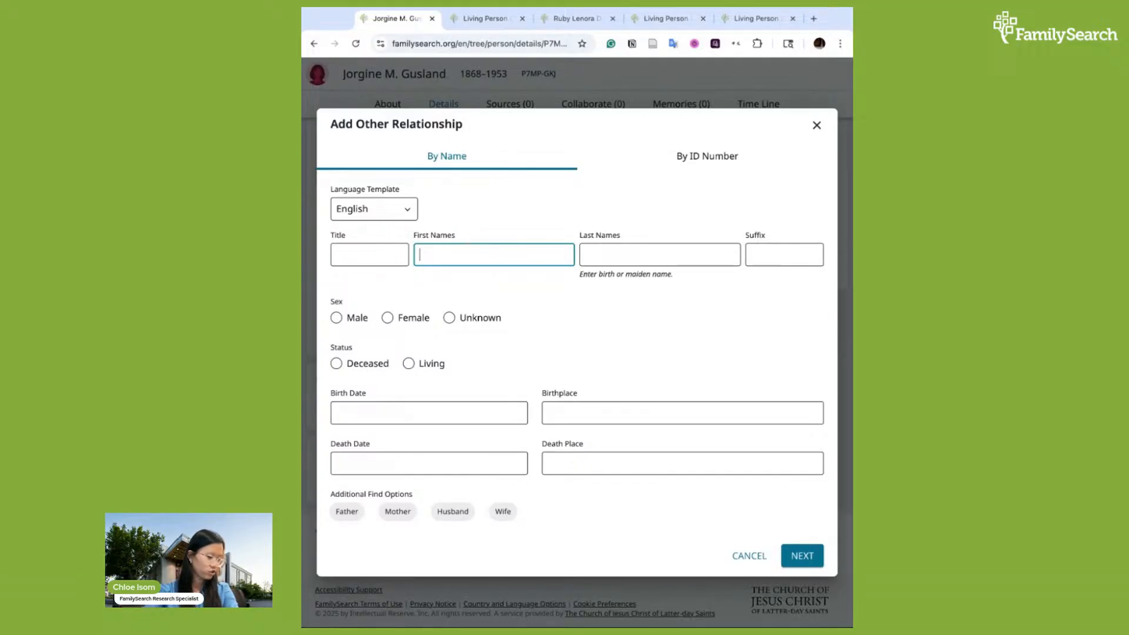
type("Gus")
key("Tab")
type("W")
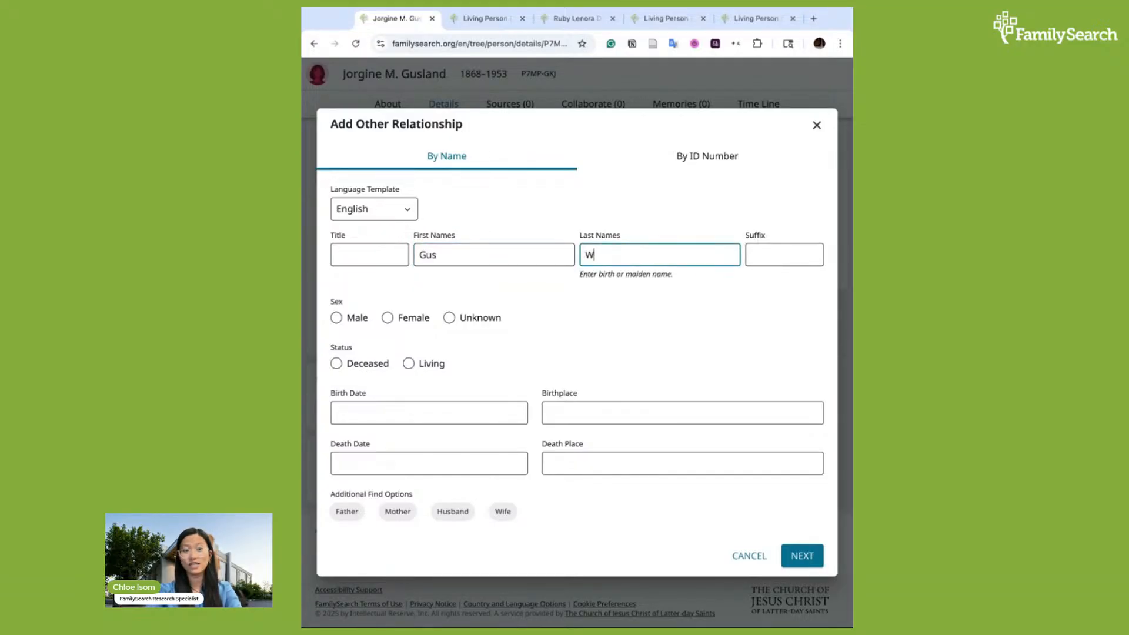
type("edakins")
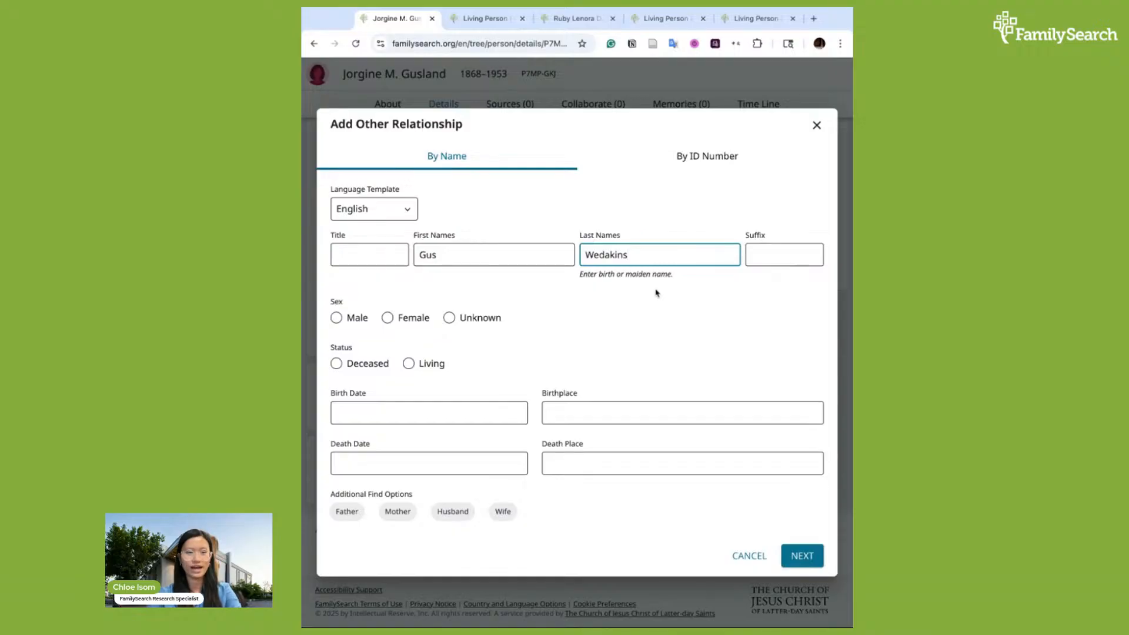
left_click(639, 213)
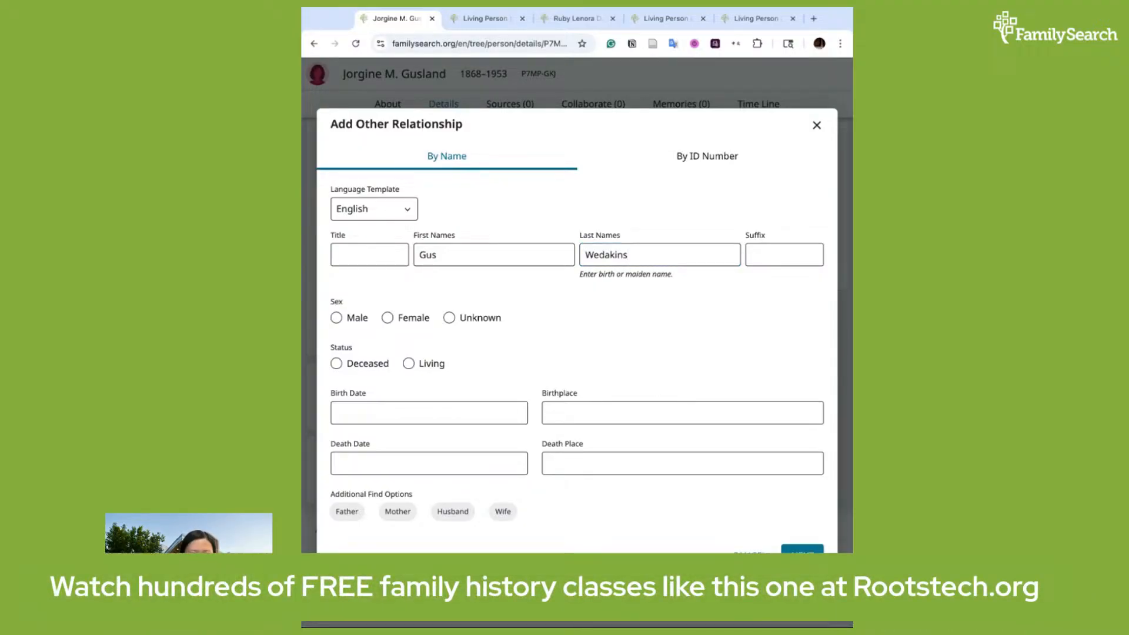
left_click(336, 318)
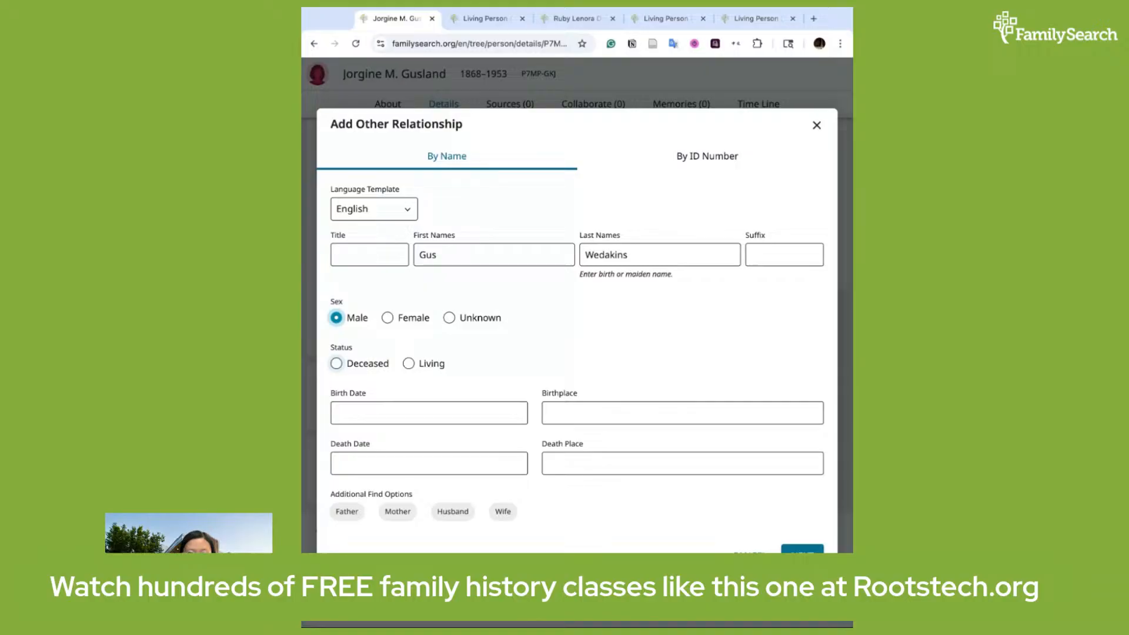
left_click(349, 363)
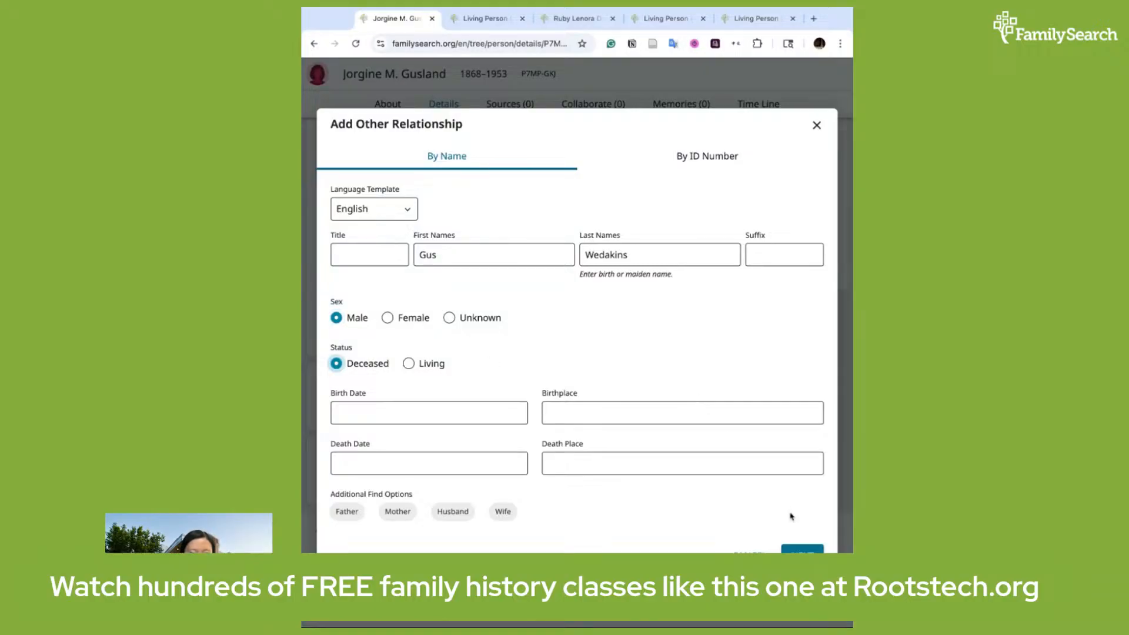
left_click(797, 550)
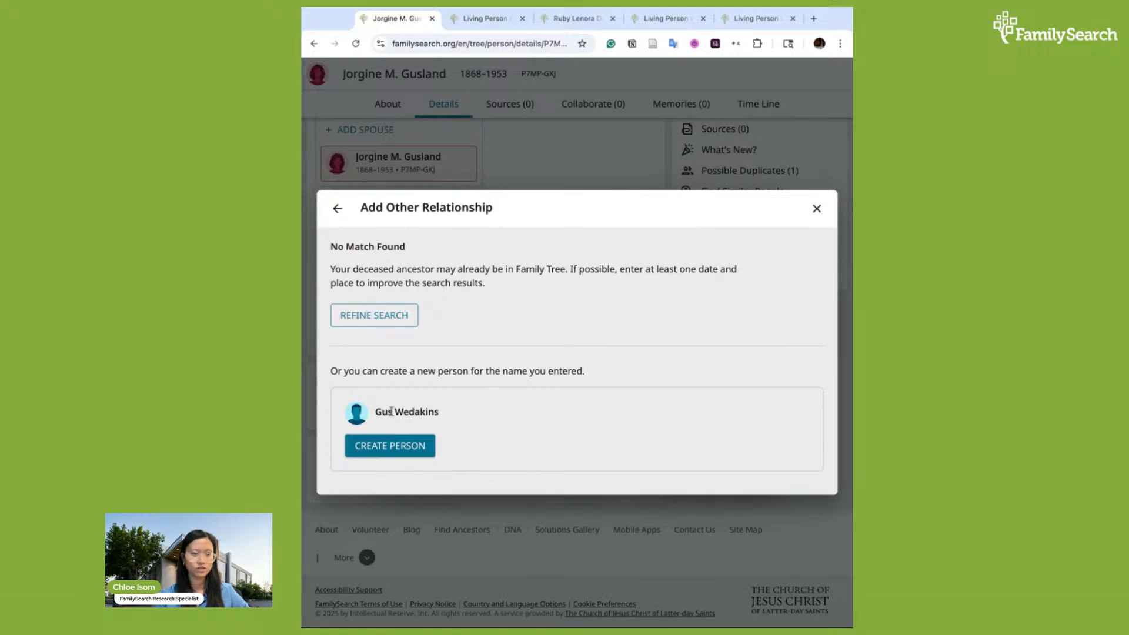
left_click_drag(377, 411, 429, 412)
left_click(429, 412)
left_click(404, 448)
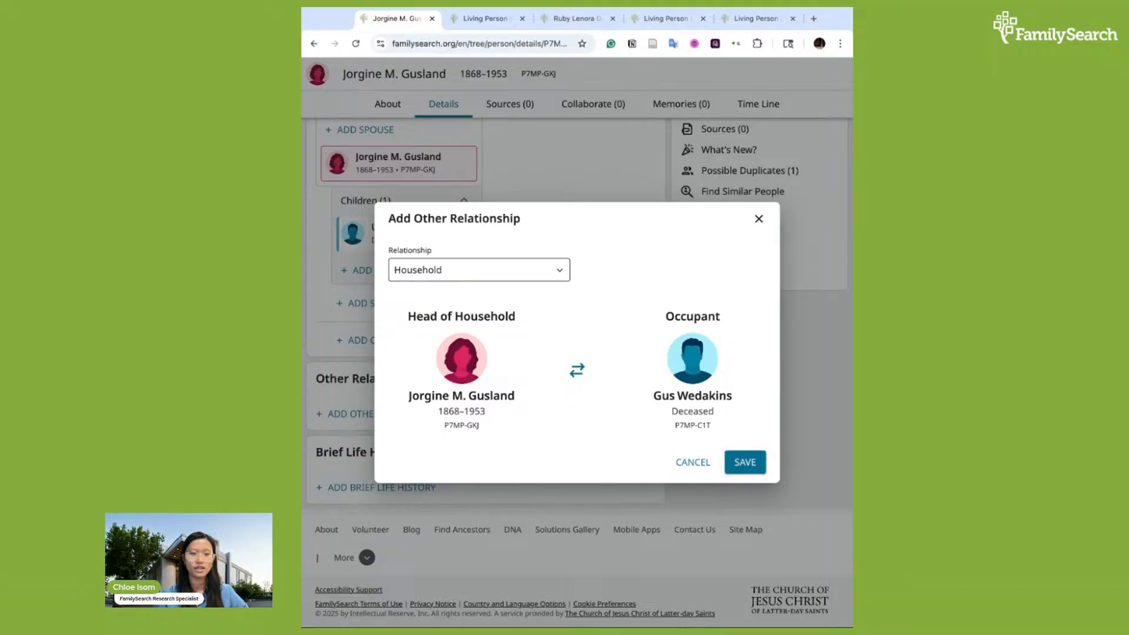
left_click(743, 463)
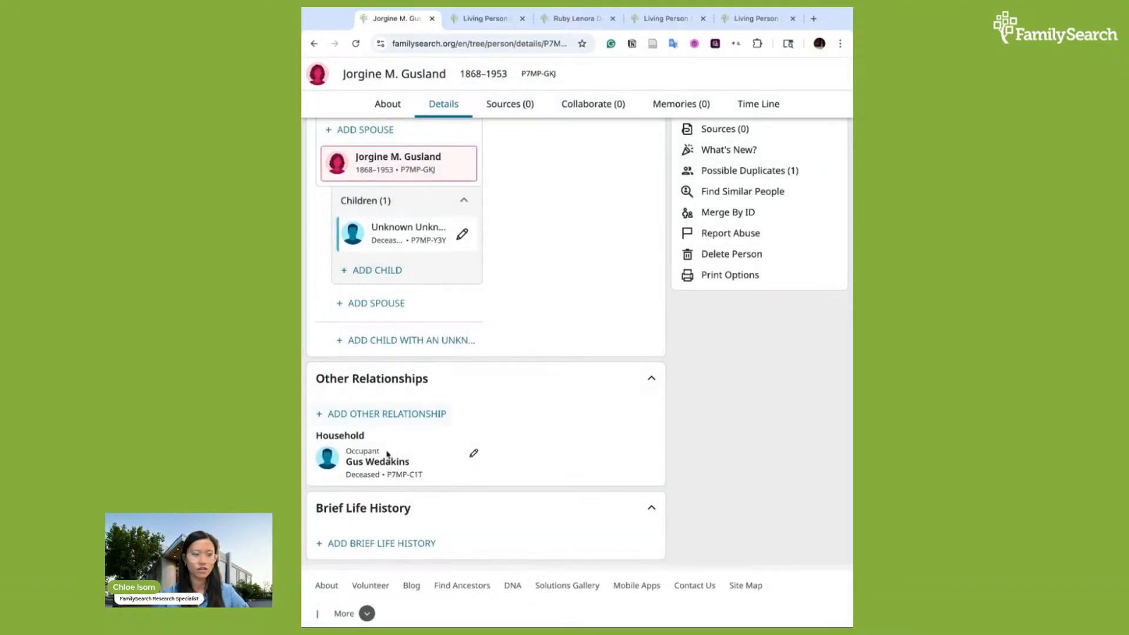
scroll(514, 419, "up", 1)
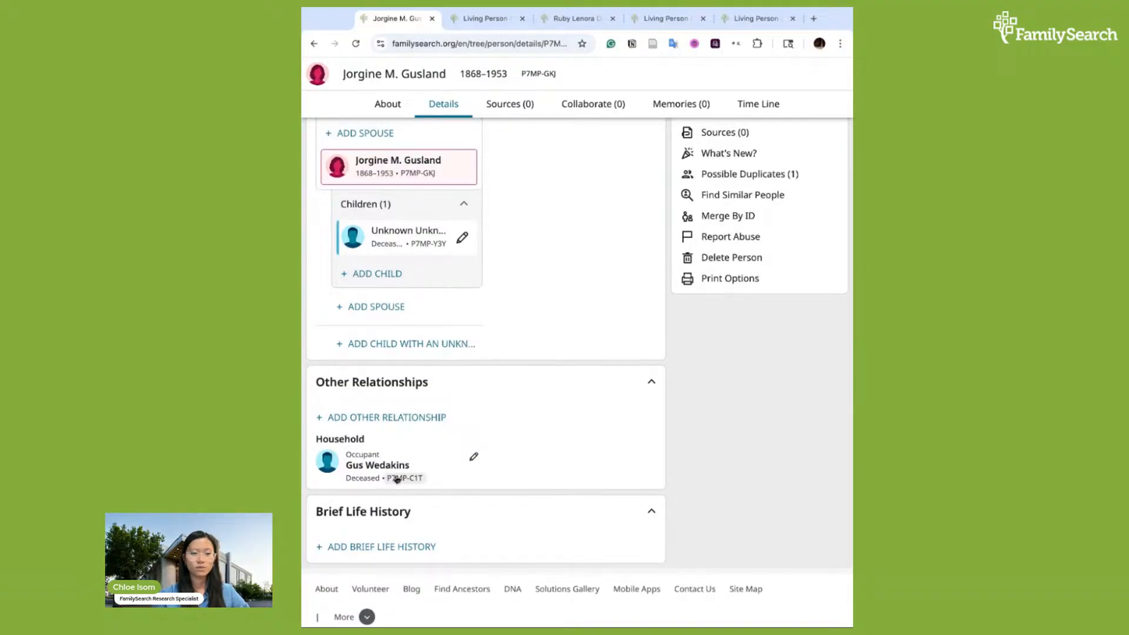
scroll(401, 452, "up", 6)
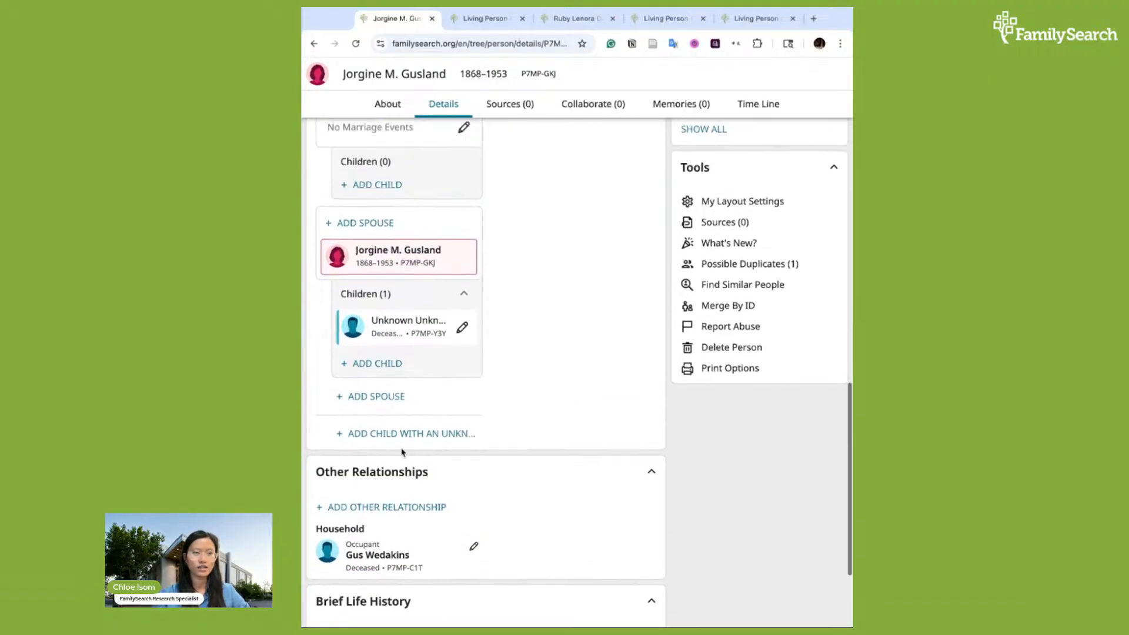
scroll(401, 452, "up", 12)
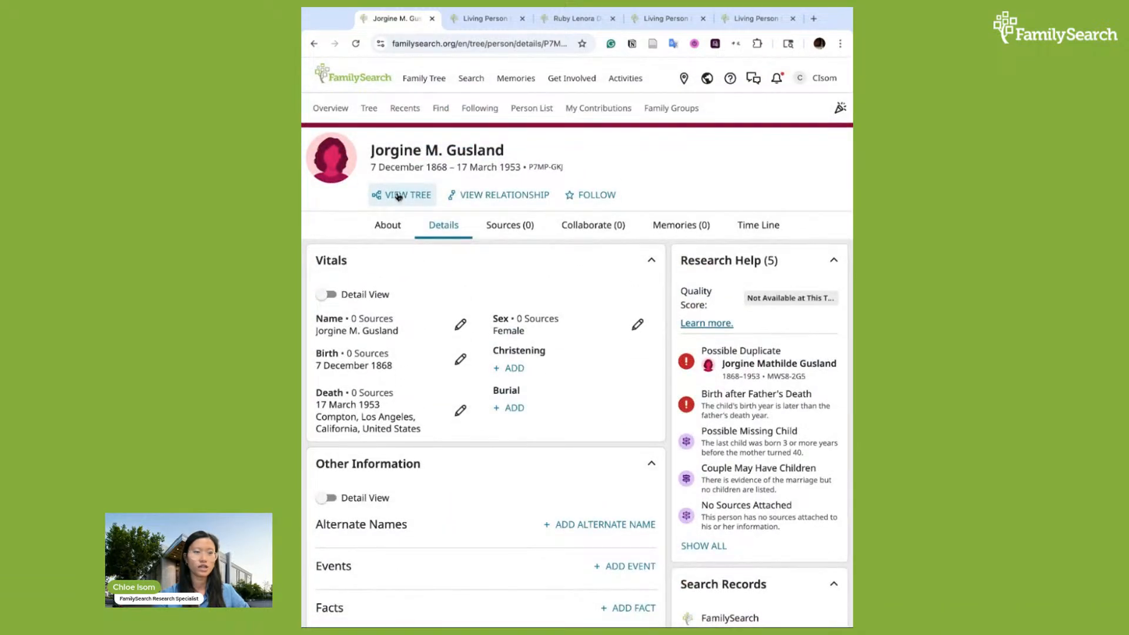
left_click(398, 196)
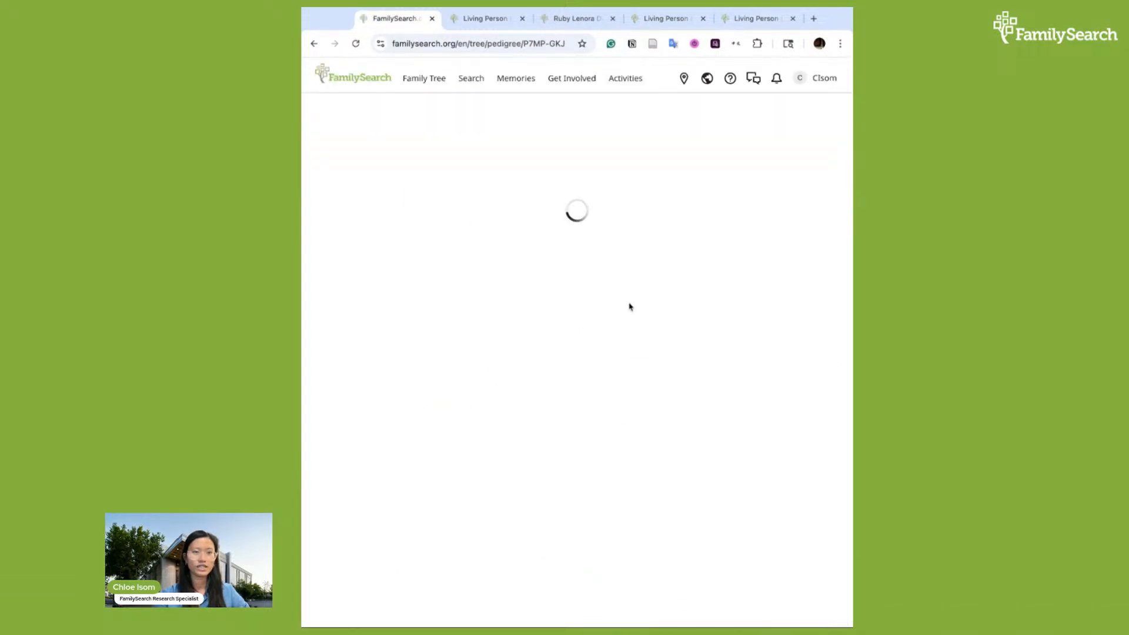
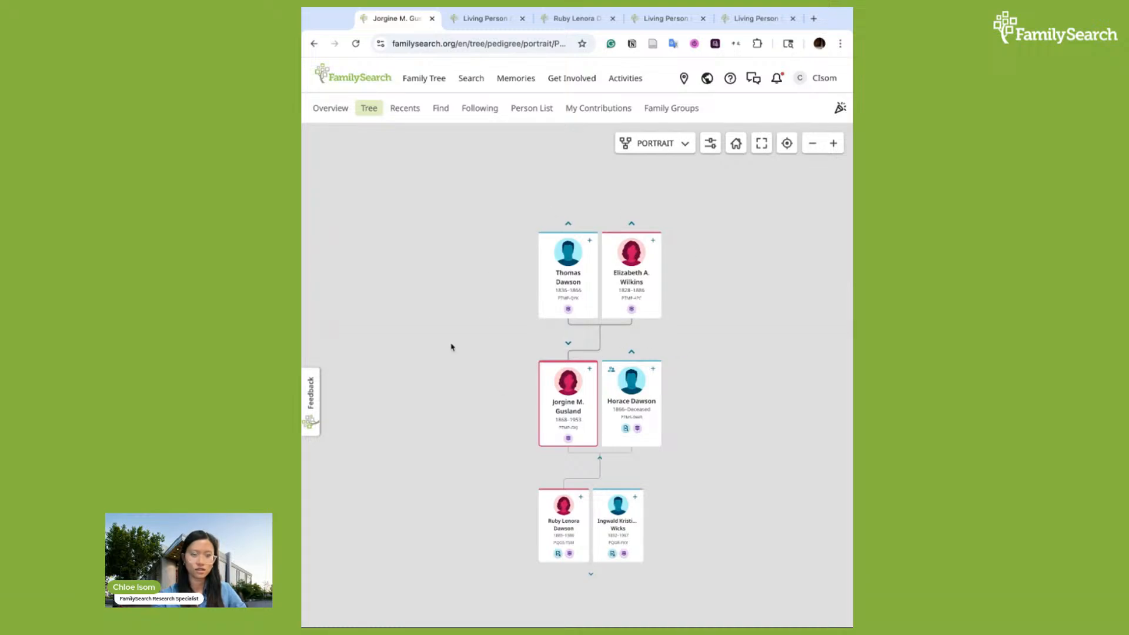
Start adding an unconnected person named James Baldwin, set as male and deceased
scroll(452, 346, "up", 1)
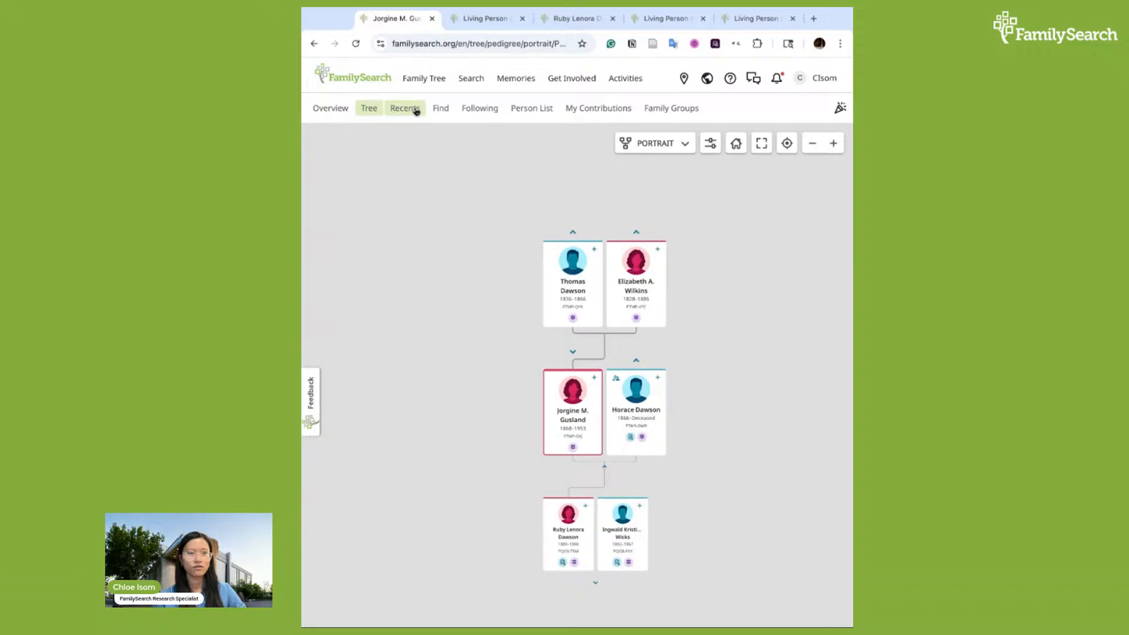
left_click(416, 109)
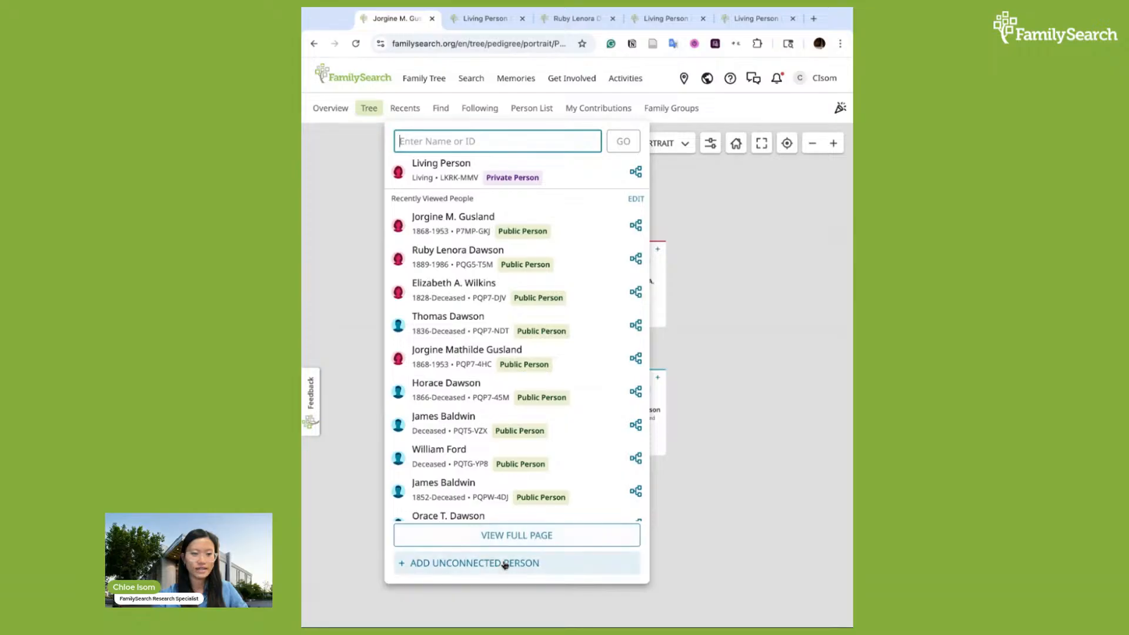
left_click(562, 567)
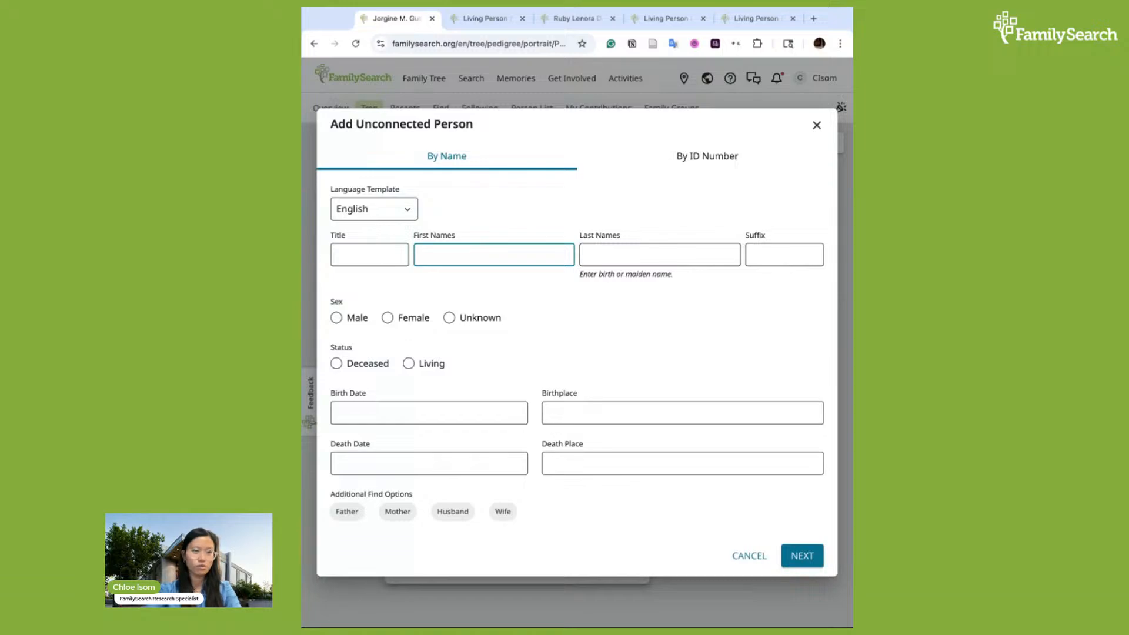
type("James")
key("Tab")
type("Baldwin")
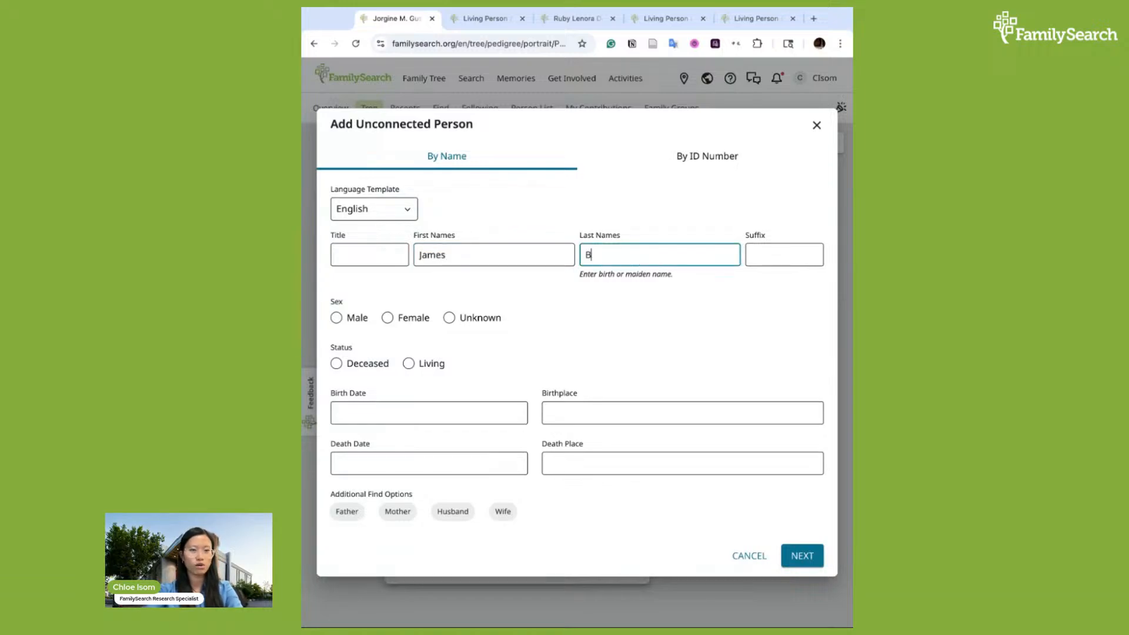
left_click(338, 319)
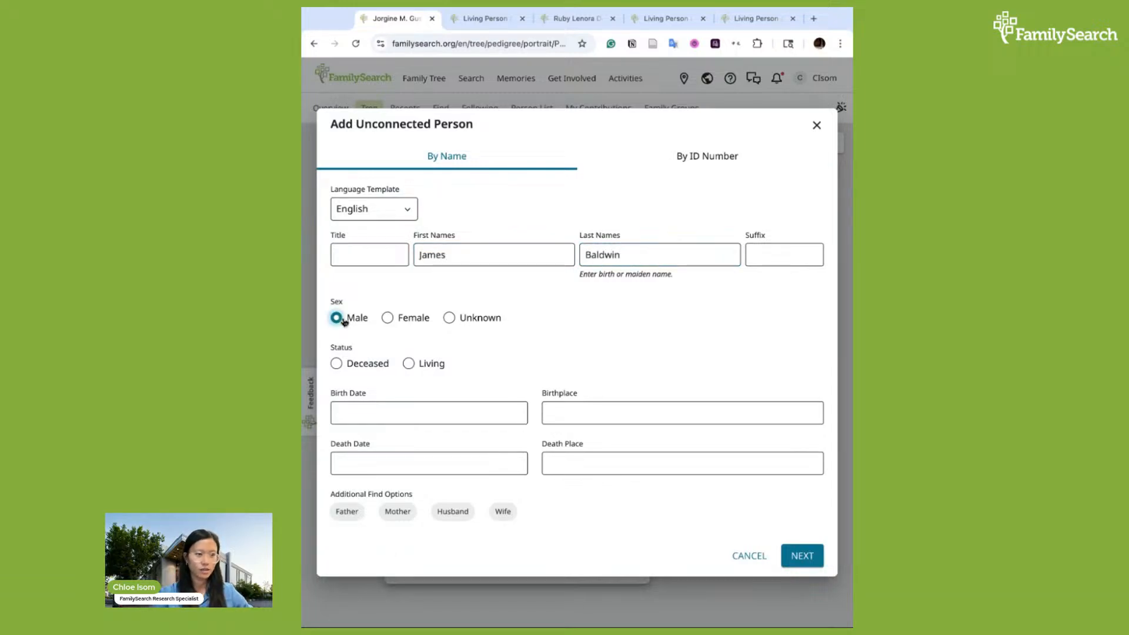
left_click(342, 370)
Enter James Baldwin's birth date as 14 May 1852 and birthplace as New York, United States
left_click(387, 413)
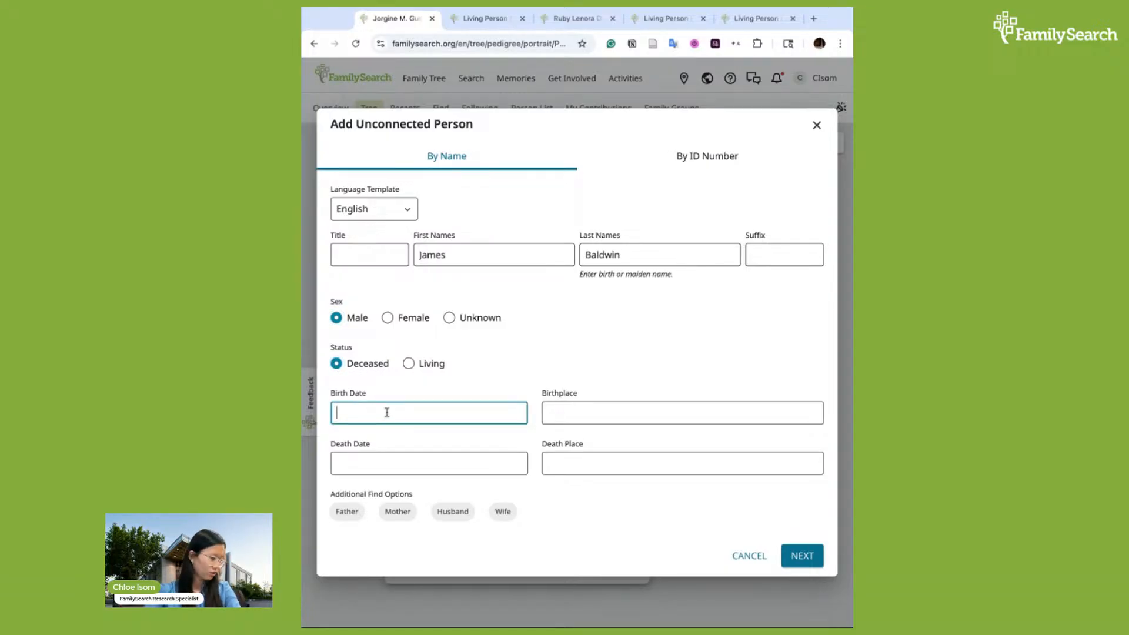
type("14 May 1852")
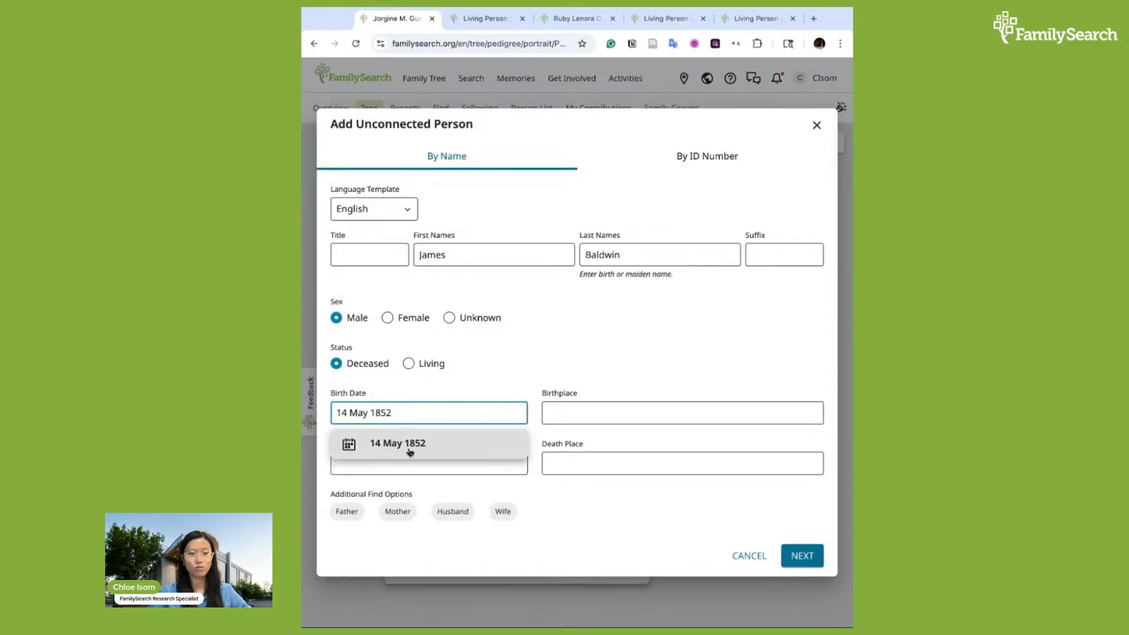
left_click(410, 450)
left_click(559, 418)
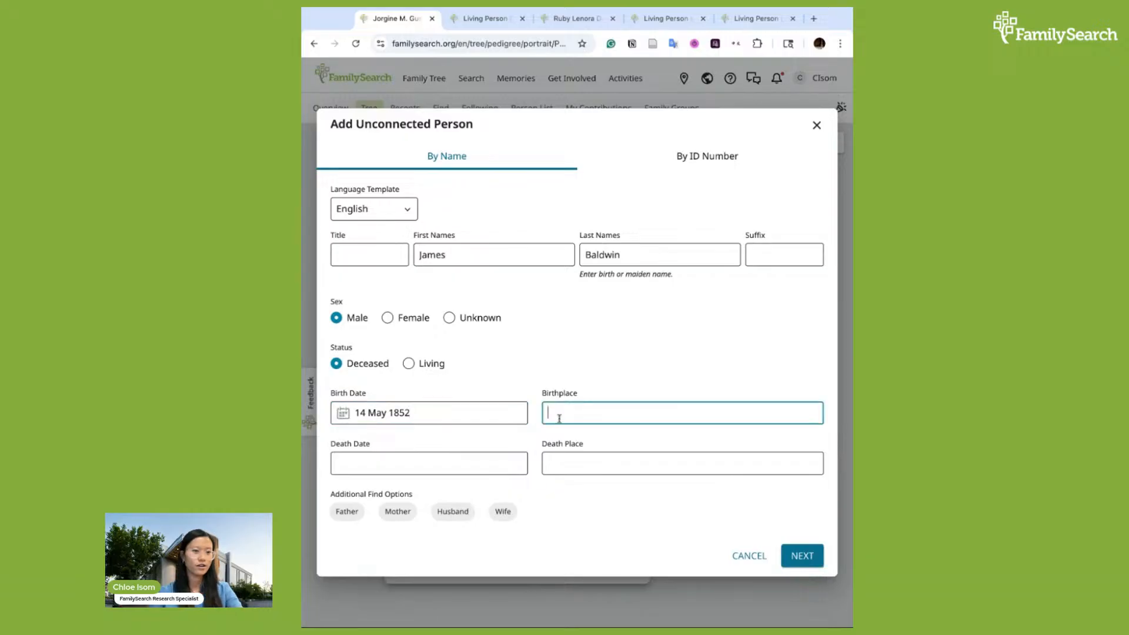
type("New Yor")
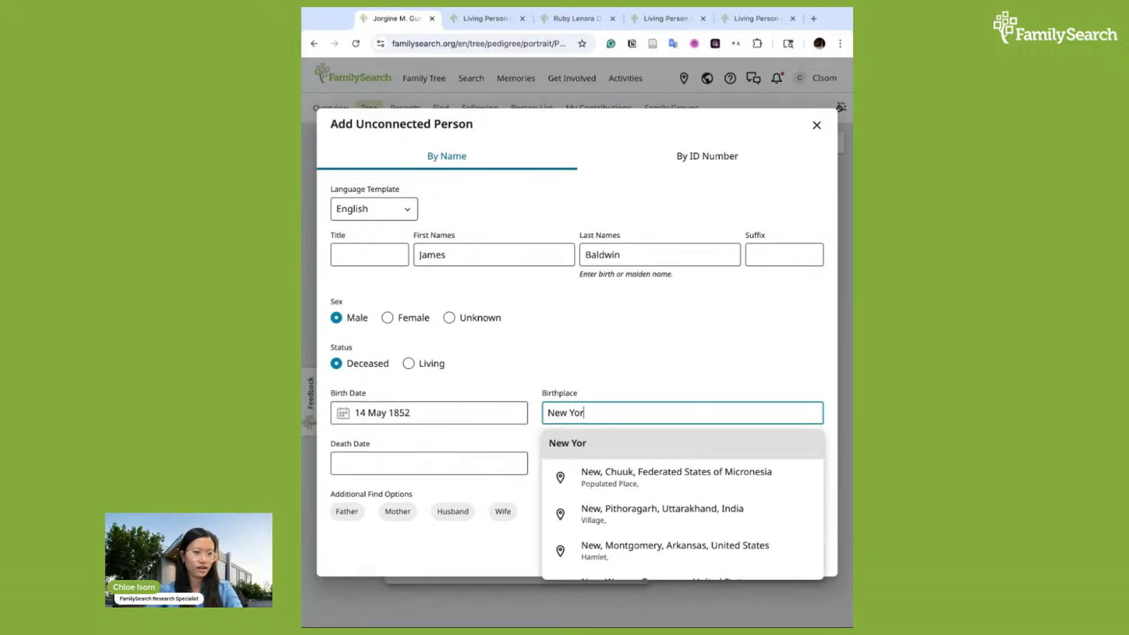
type("k,")
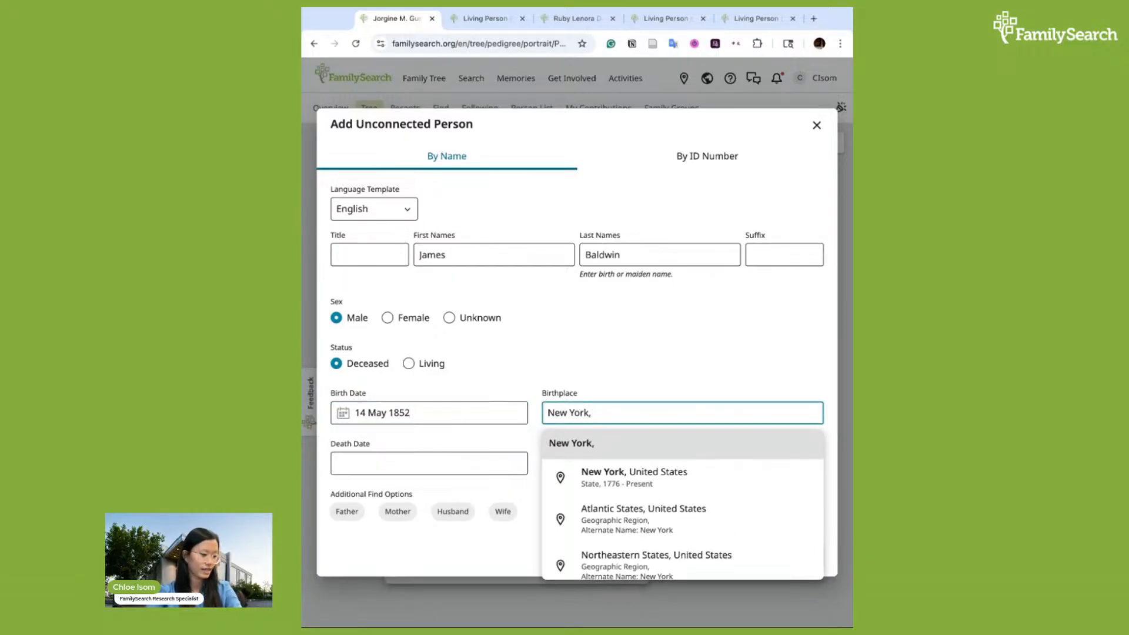
type(" United")
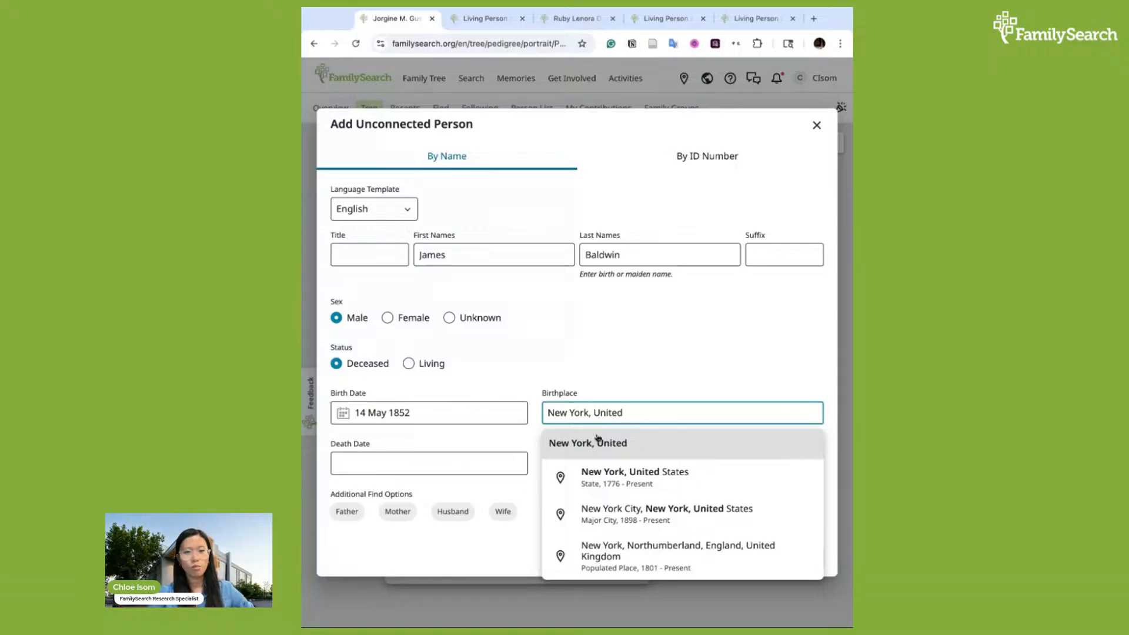
left_click(647, 476)
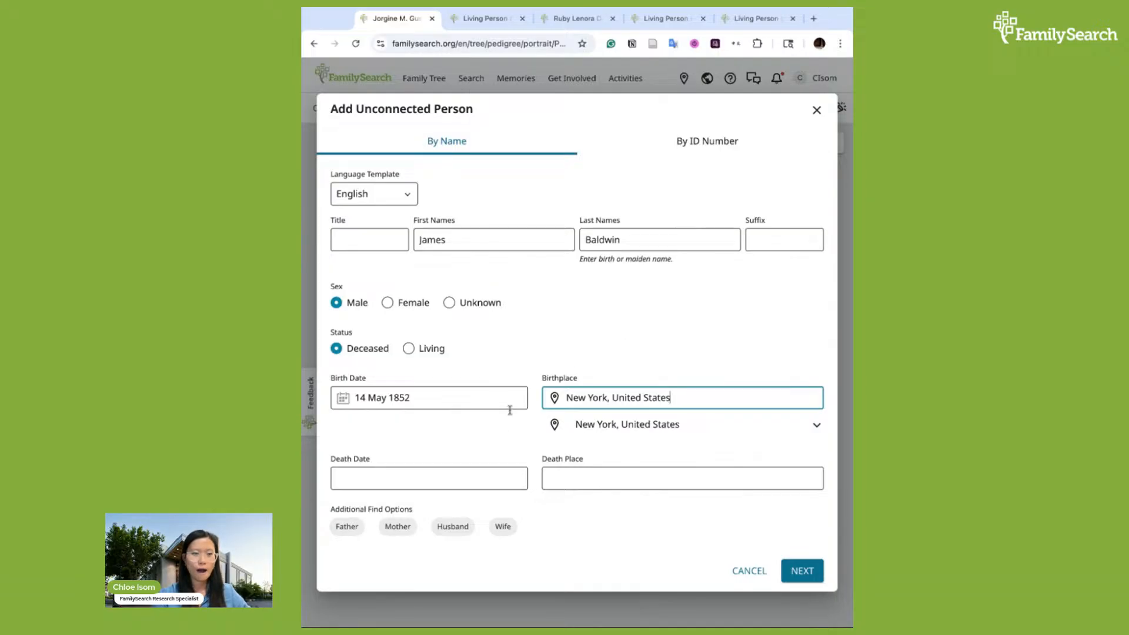
Enter his death date as 24 January 1866 and death place as Lotts Creek, Kossuth, Iowa, United States
left_click(491, 438)
left_click(458, 475)
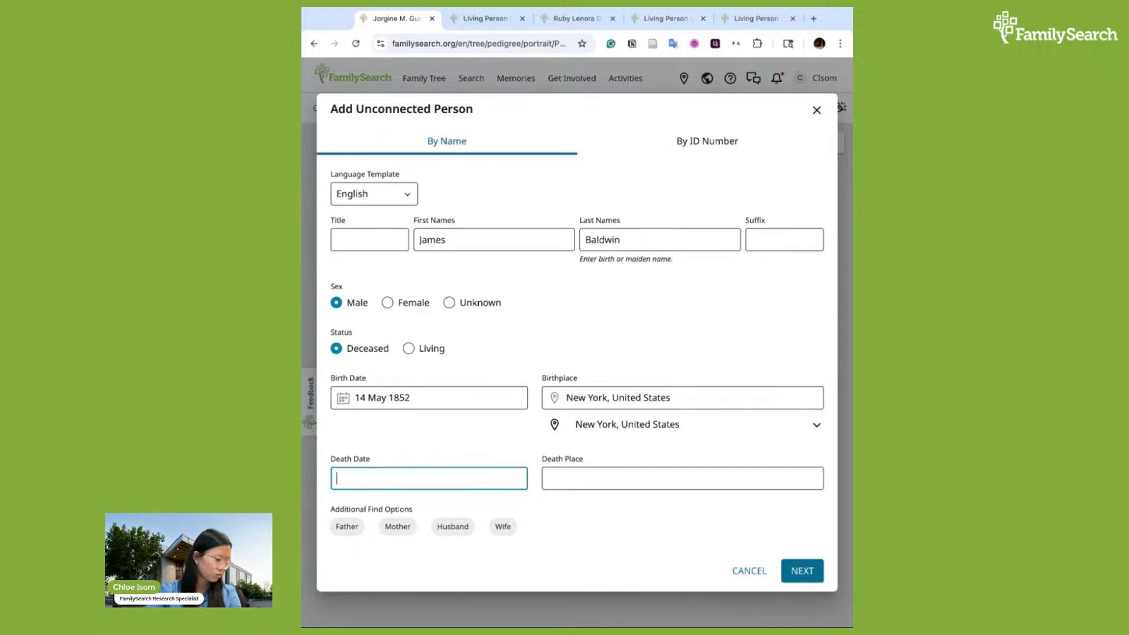
type("24")
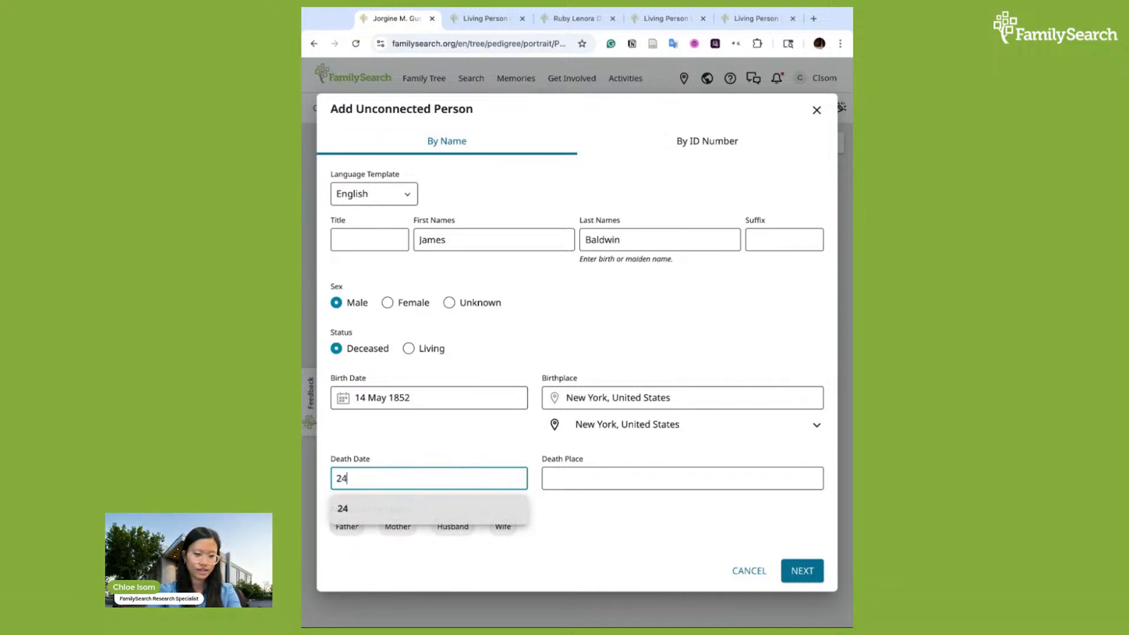
type(" January 1866")
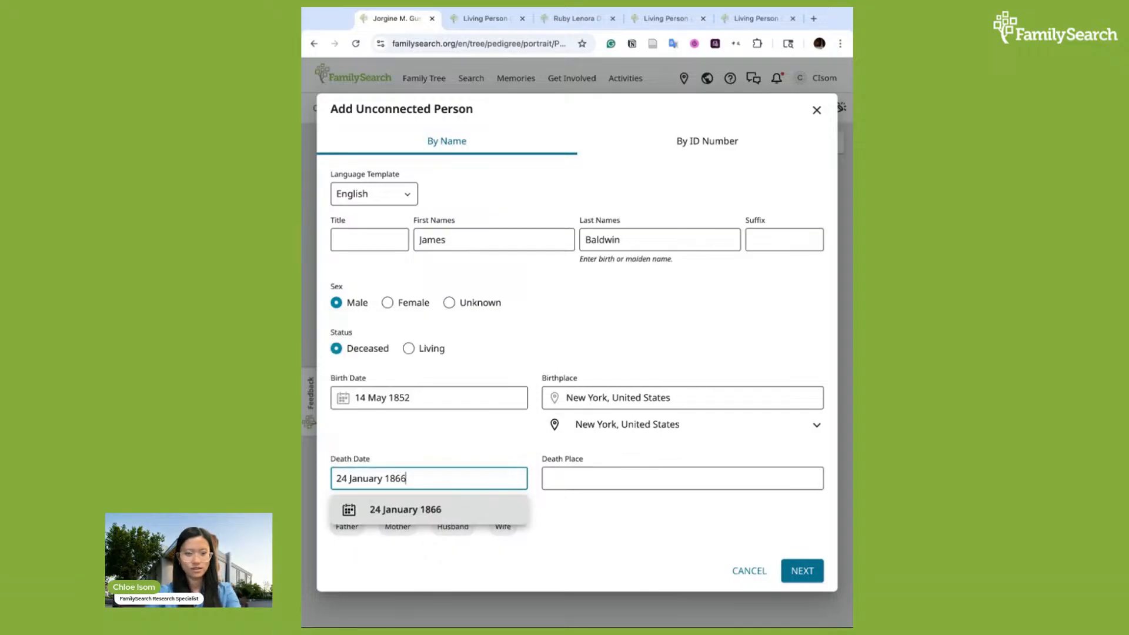
left_click(610, 479)
type("Lott")
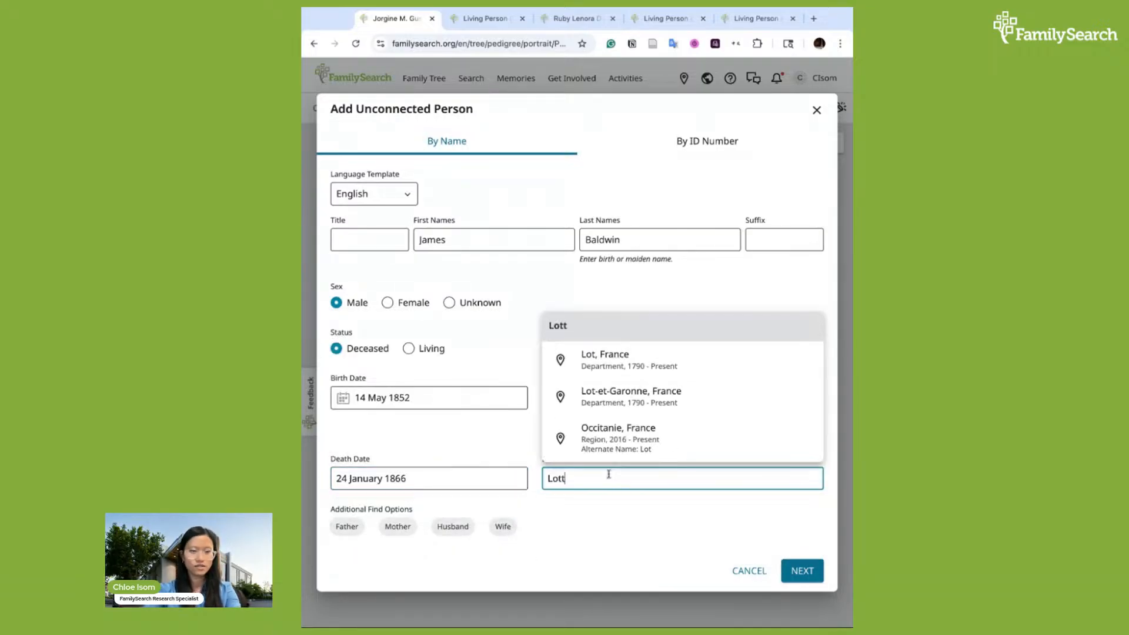
type("s Creek Iowa")
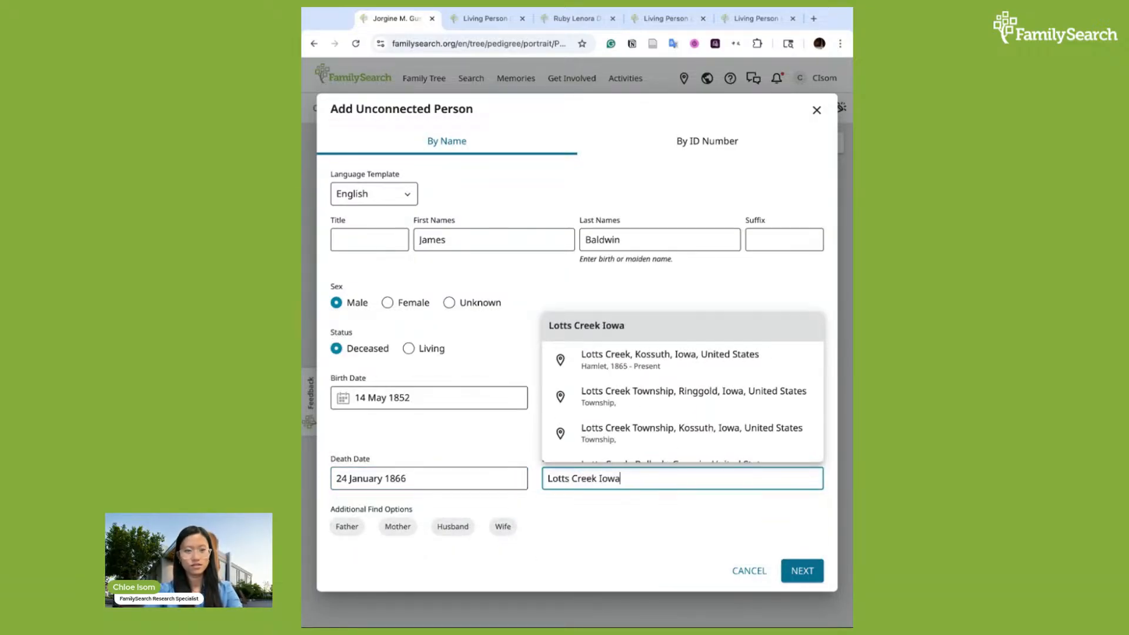
scroll(683, 364, "down", 1)
left_click(681, 345)
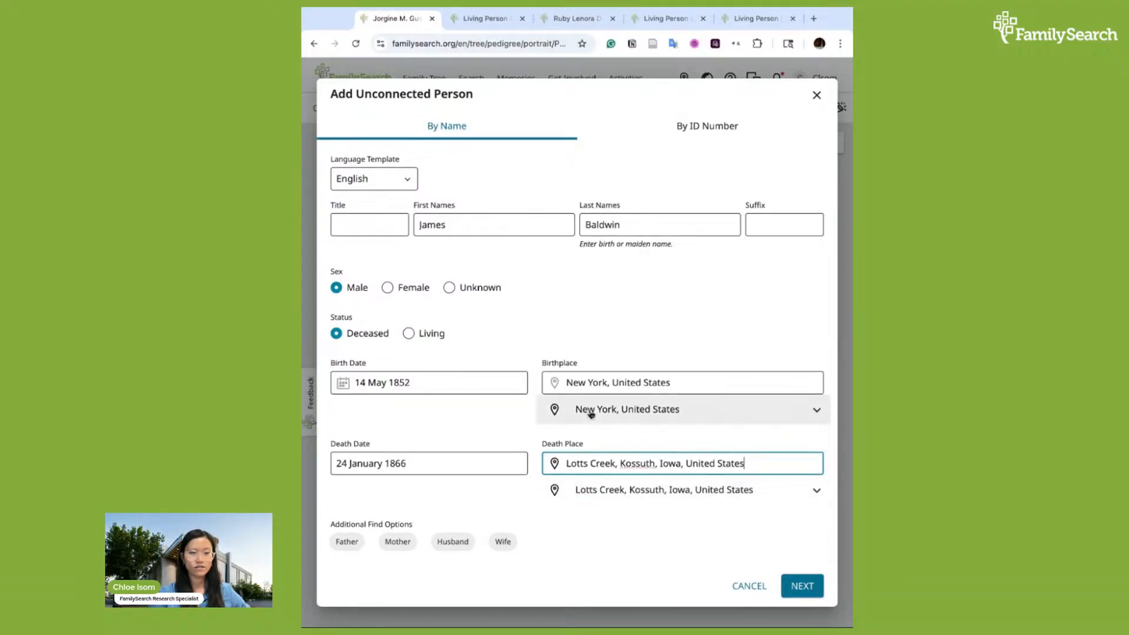
Search for matching records and create James Baldwin as a new person
left_click(802, 586)
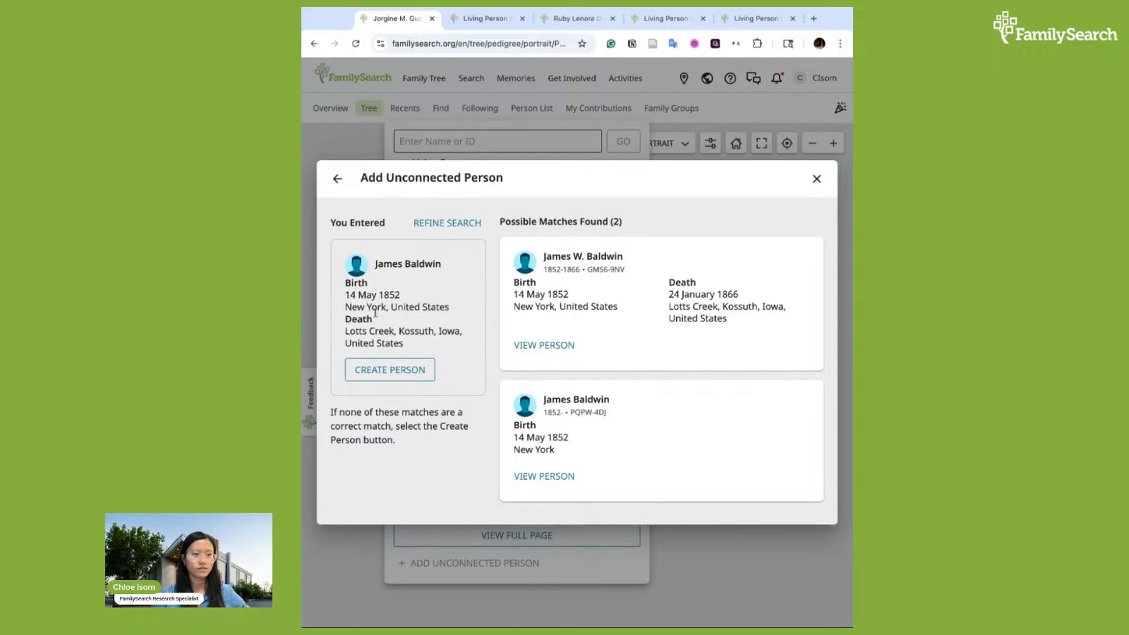
left_click(408, 370)
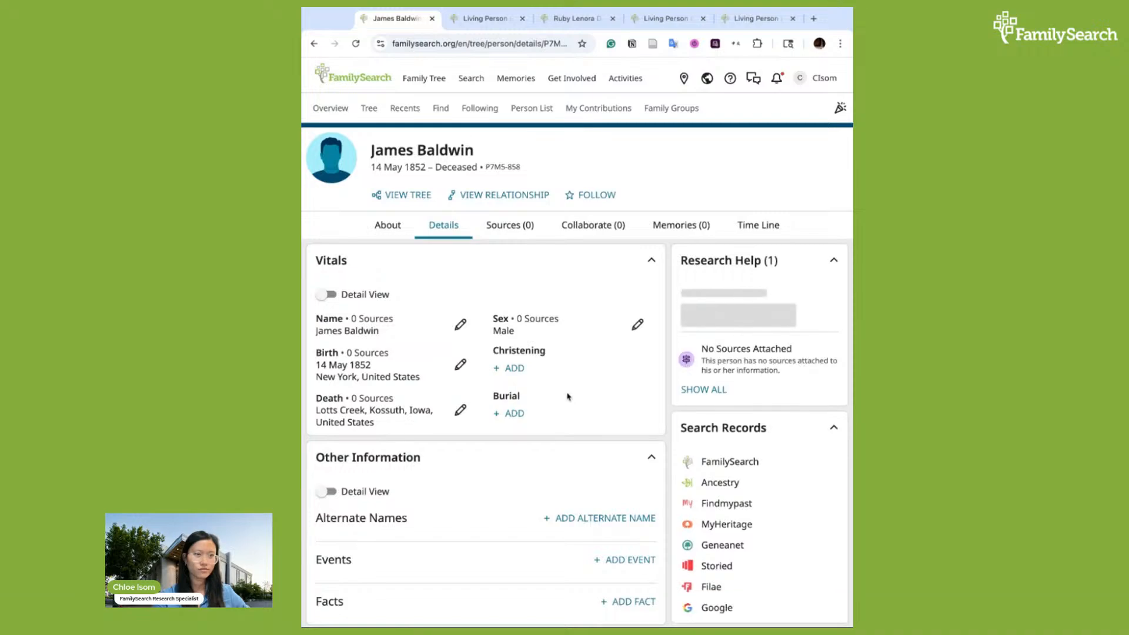
scroll(591, 471, "down", 1)
scroll(590, 471, "down", 6)
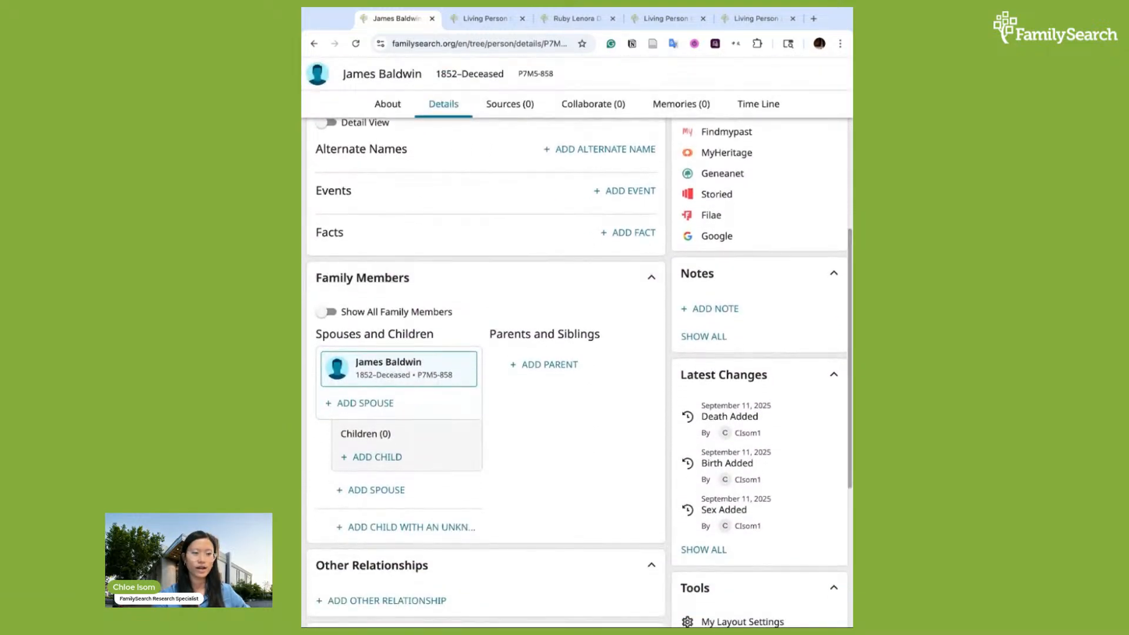
scroll(590, 471, "down", 2)
scroll(590, 471, "up", 2)
scroll(576, 353, "down", 6)
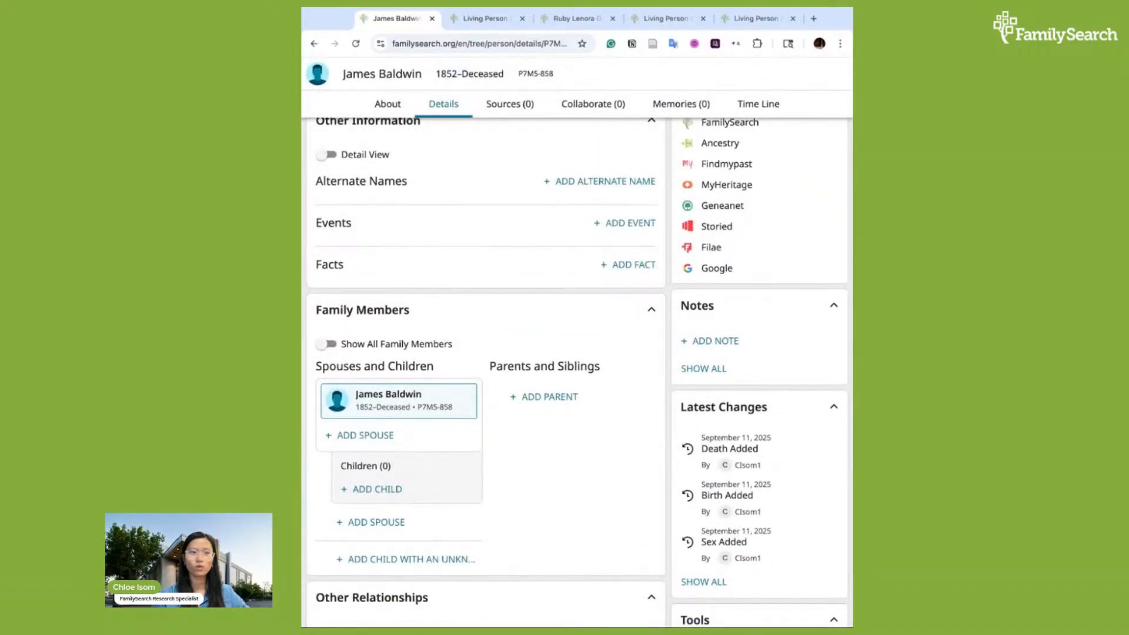
scroll(512, 353, "up", 6)
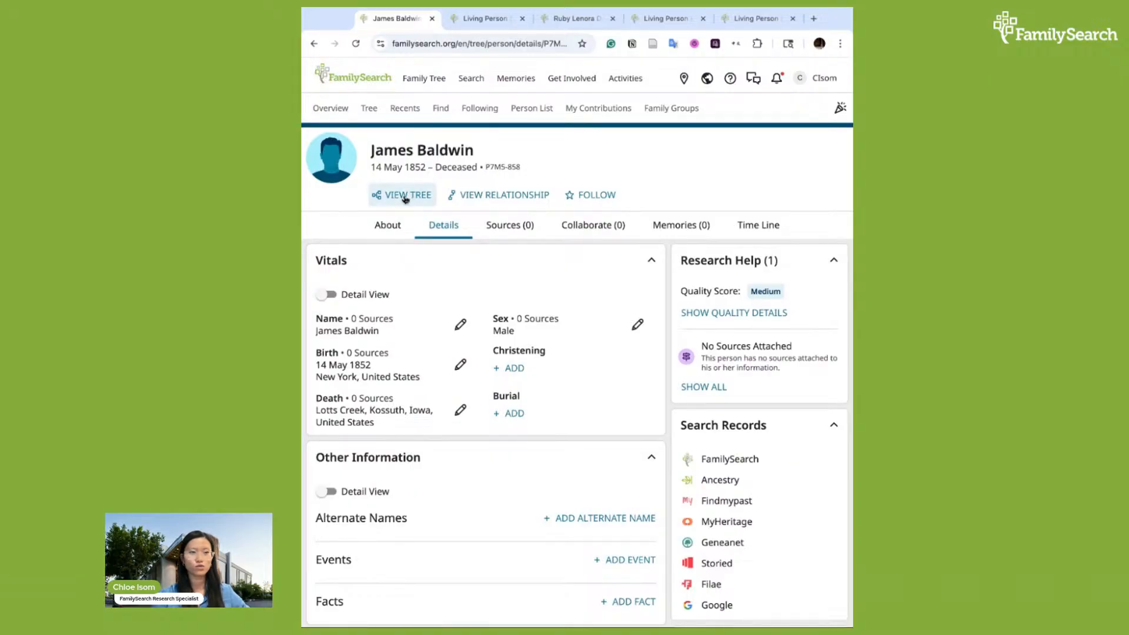
left_click(399, 200)
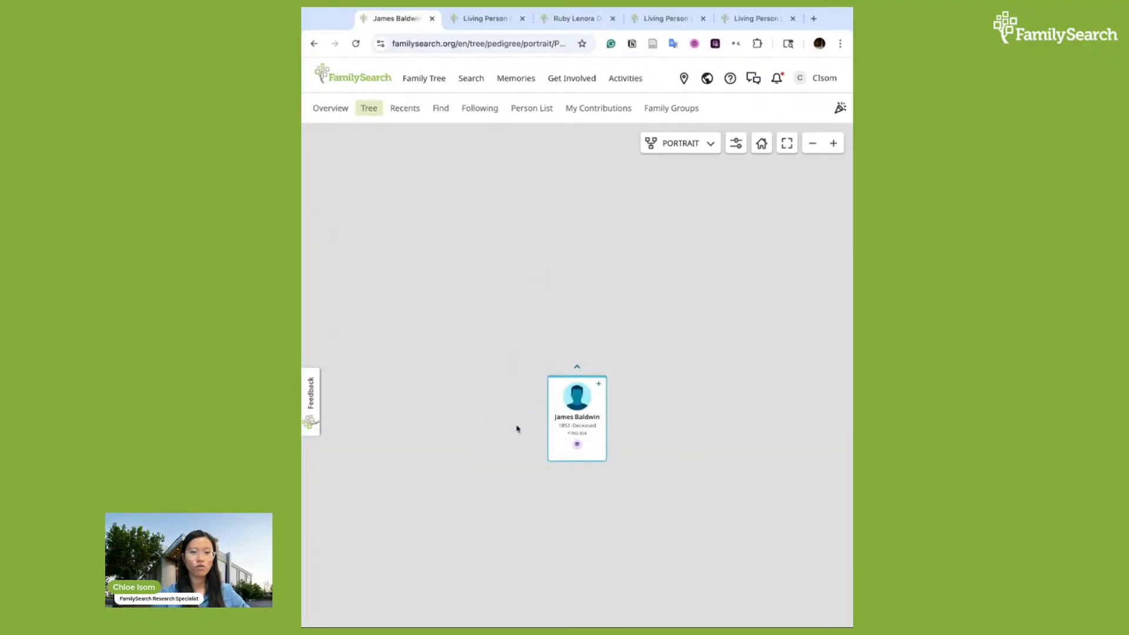
left_click(575, 369)
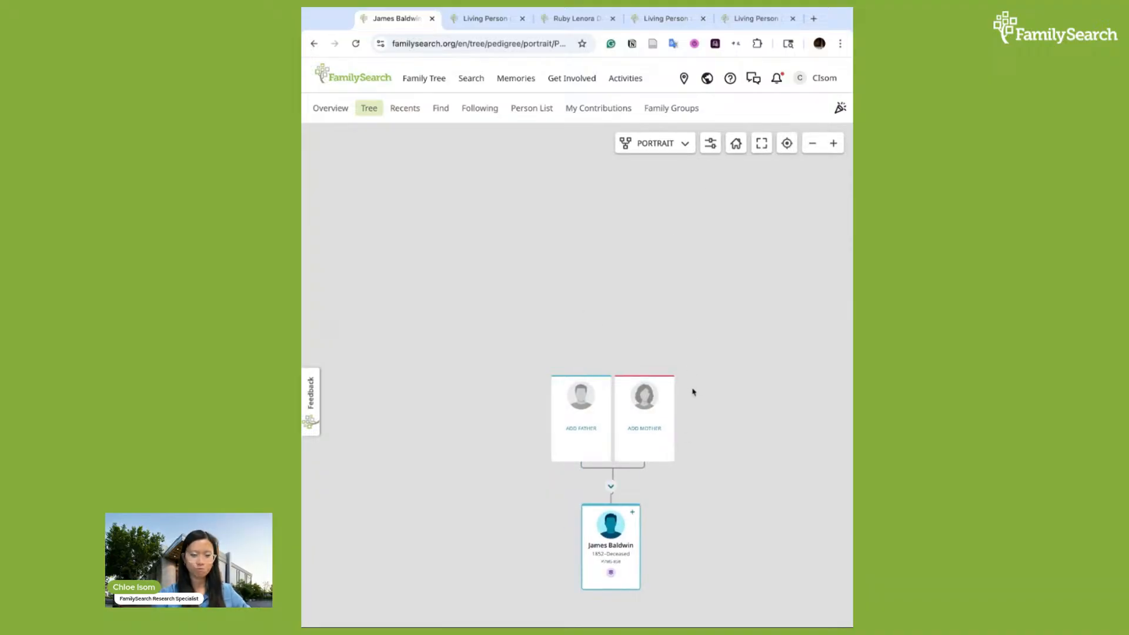
scroll(694, 392, "down", 2)
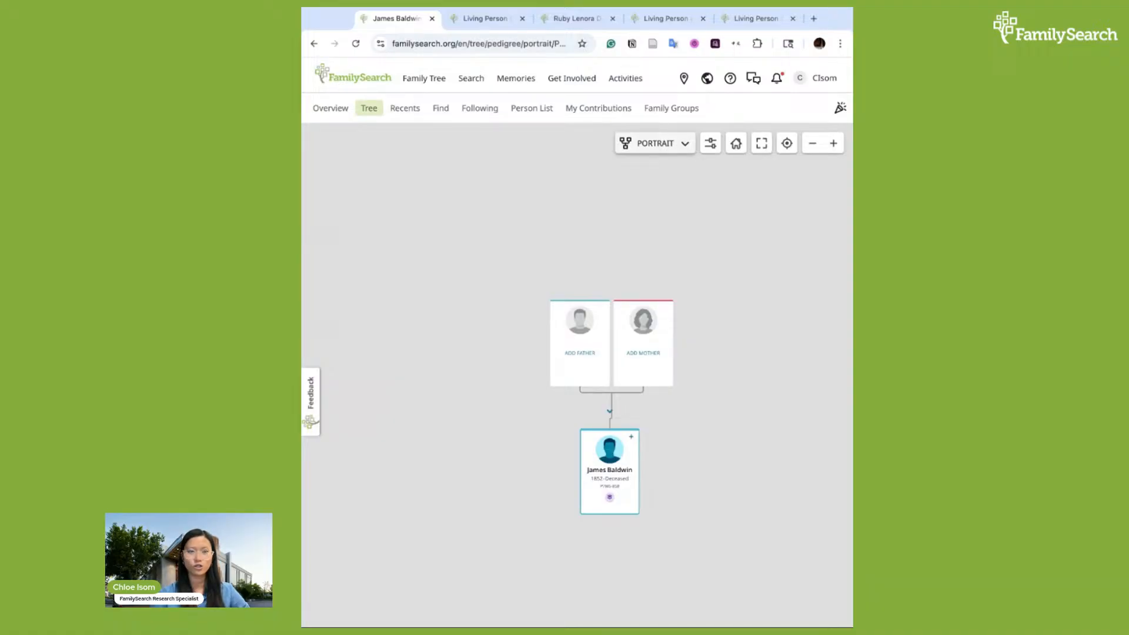
Return to the home person's pedigree tree and look over the generations
left_click(738, 144)
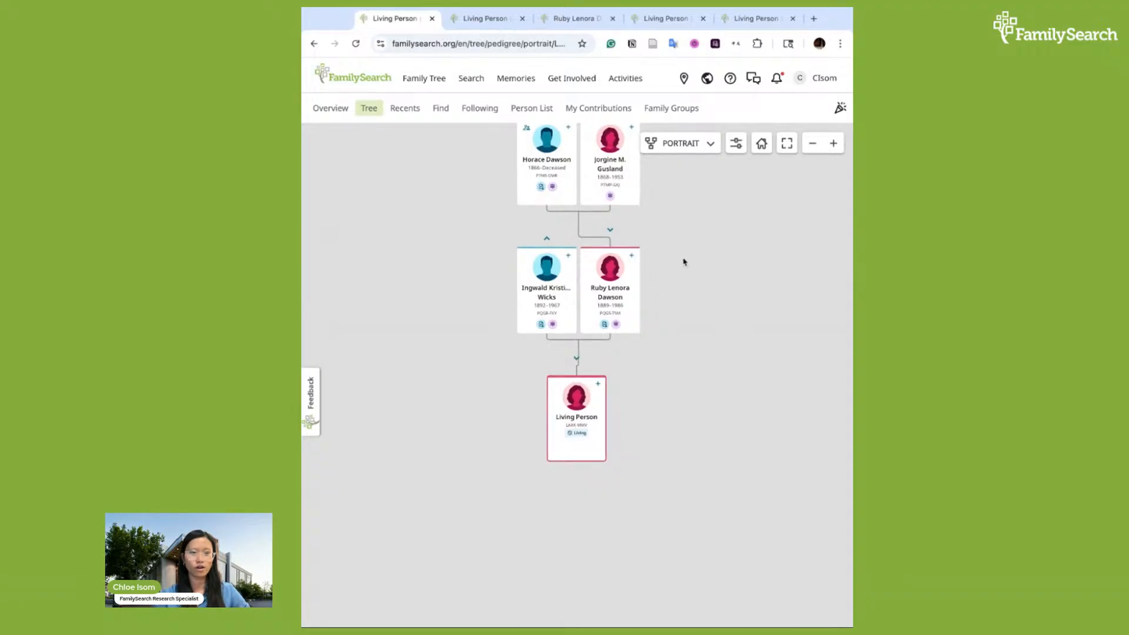
scroll(680, 260, "up", 4)
scroll(685, 250, "down", 2)
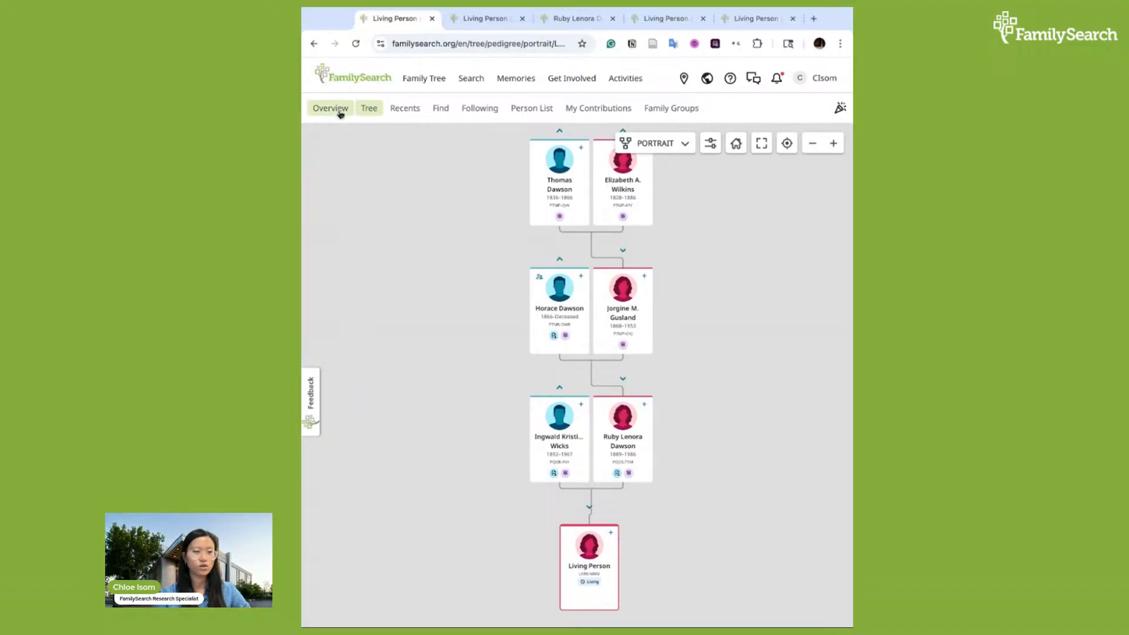
Reopen James Baldwin's person page from the recently viewed people and review his details
left_click(406, 109)
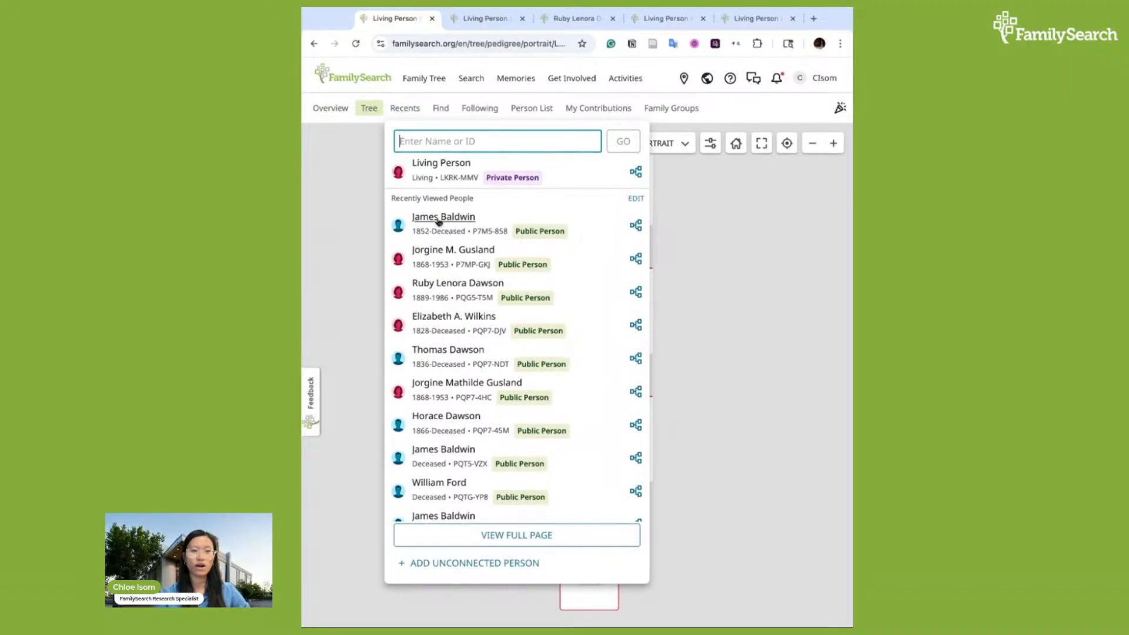
left_click(455, 222)
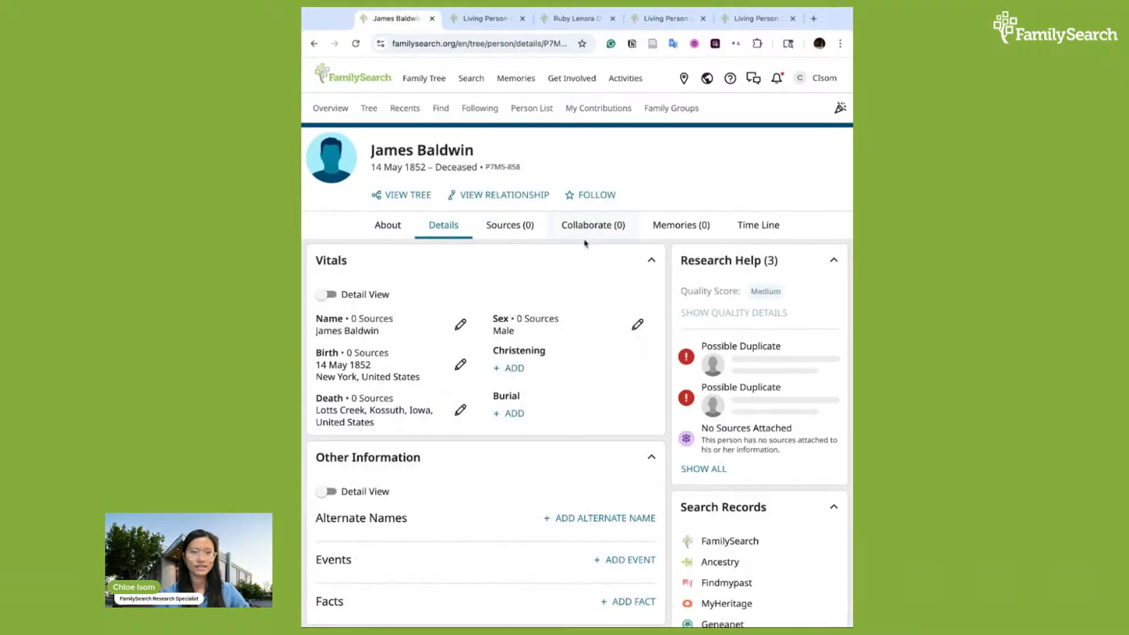
scroll(590, 390, "down", 3)
scroll(589, 391, "down", 2)
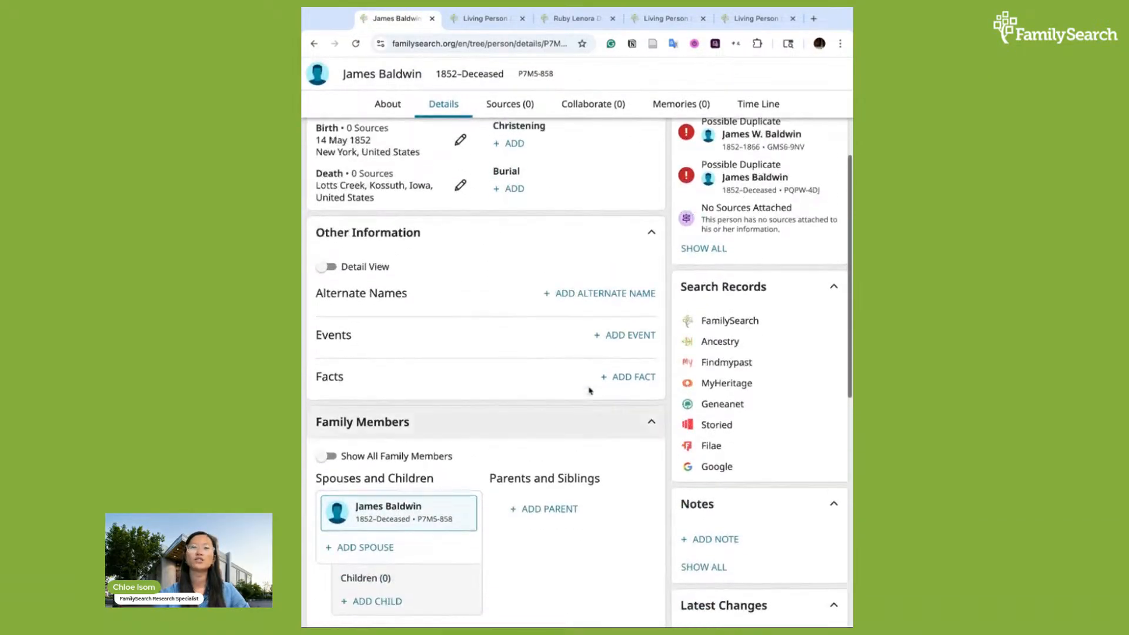
scroll(588, 388, "up", 5)
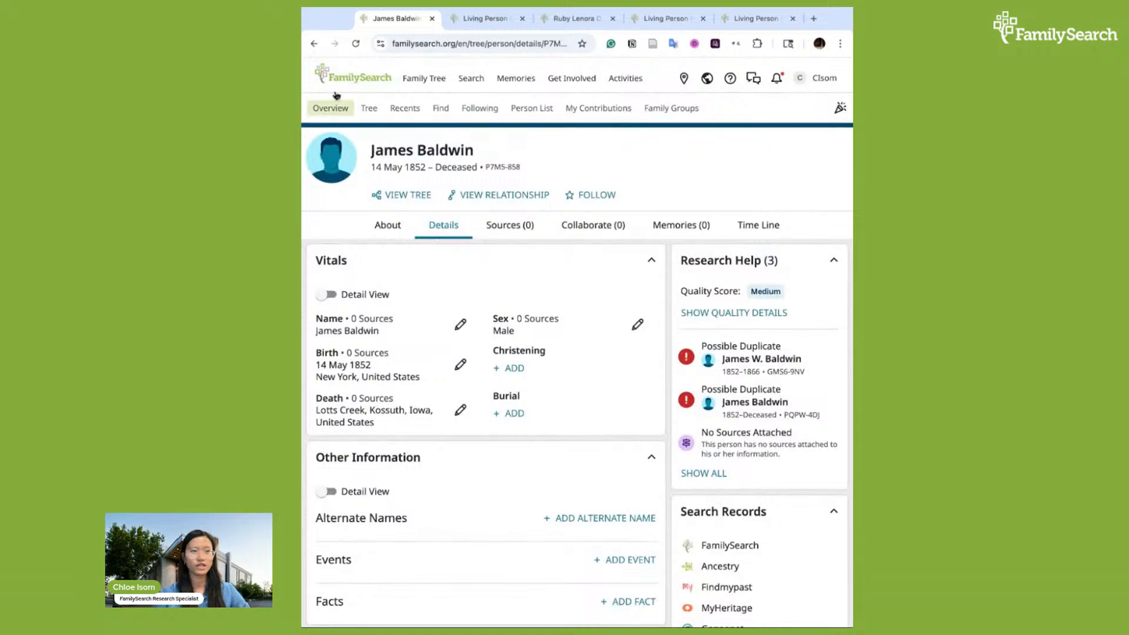
Go back to the pedigree tree and reposition the view of the family lines
left_click(314, 44)
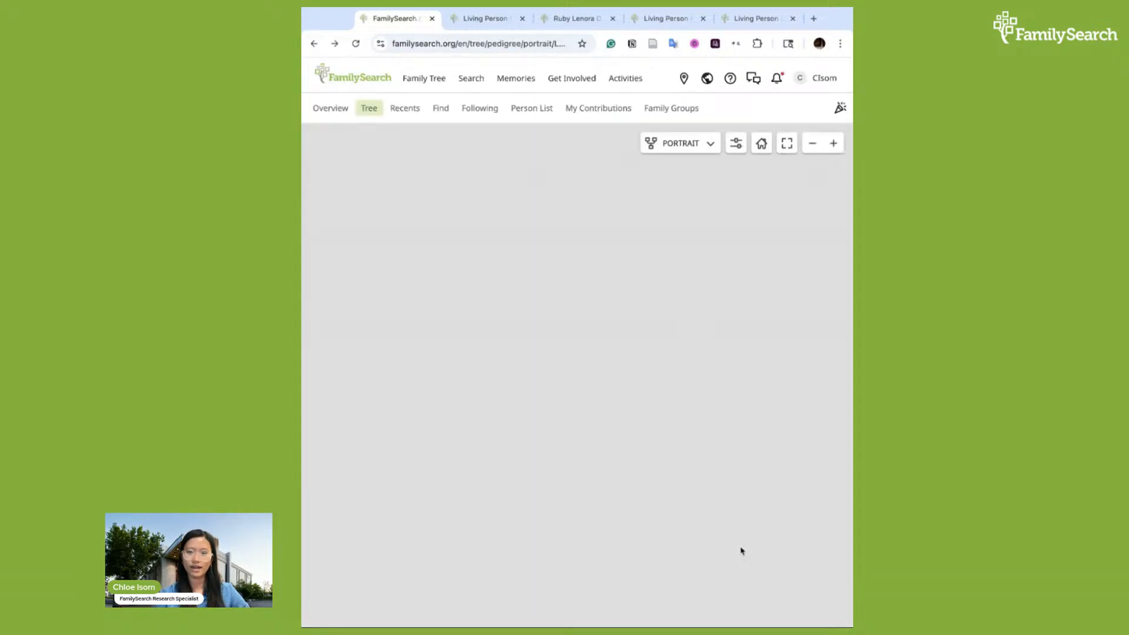
left_click_drag(748, 488, 733, 450)
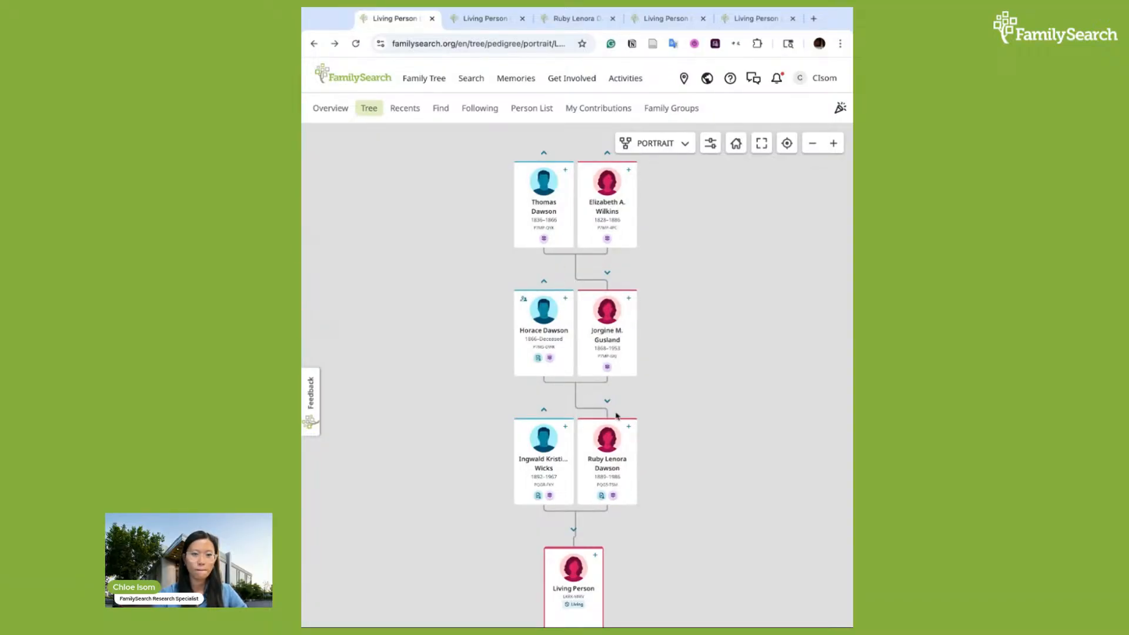
left_click_drag(622, 404, 619, 385)
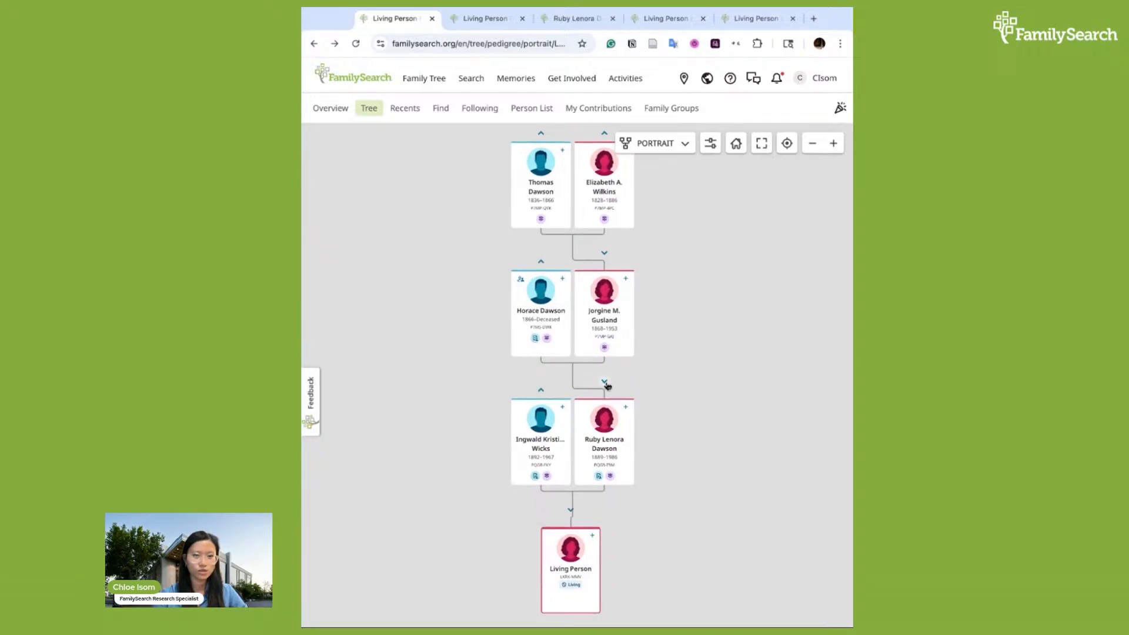
left_click(603, 383)
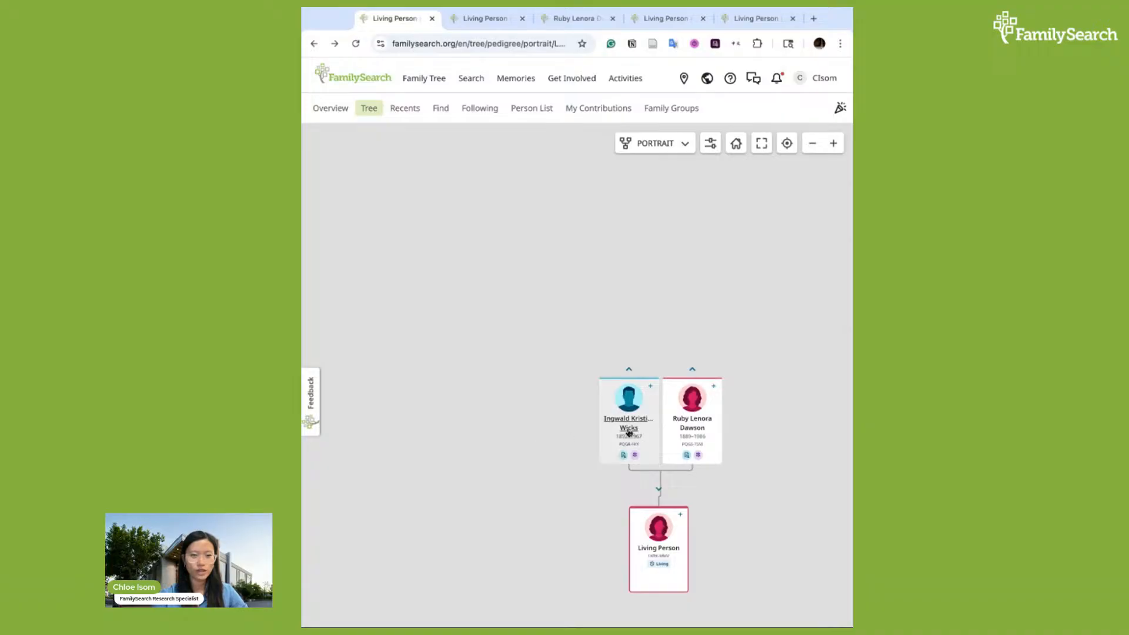
left_click(629, 370)
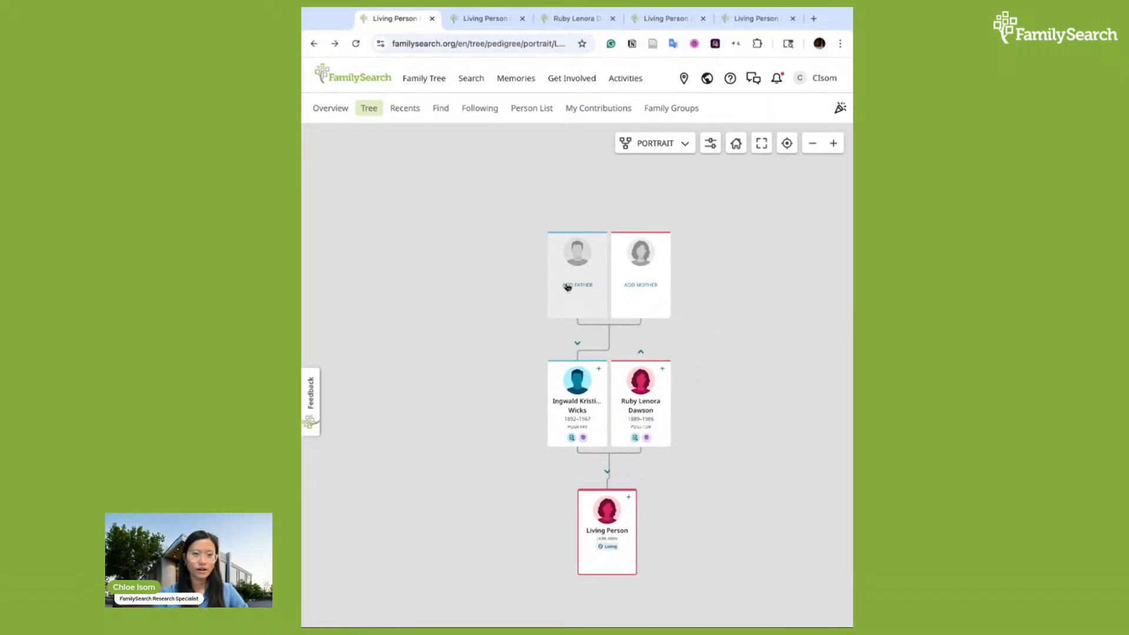
left_click(568, 286)
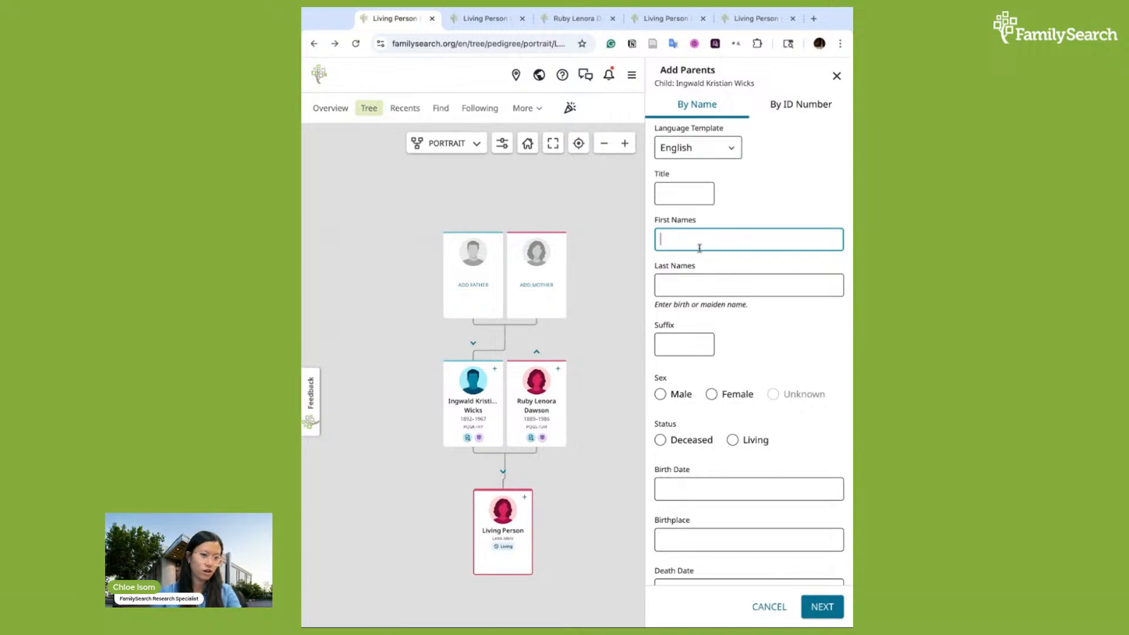
type("Erik")
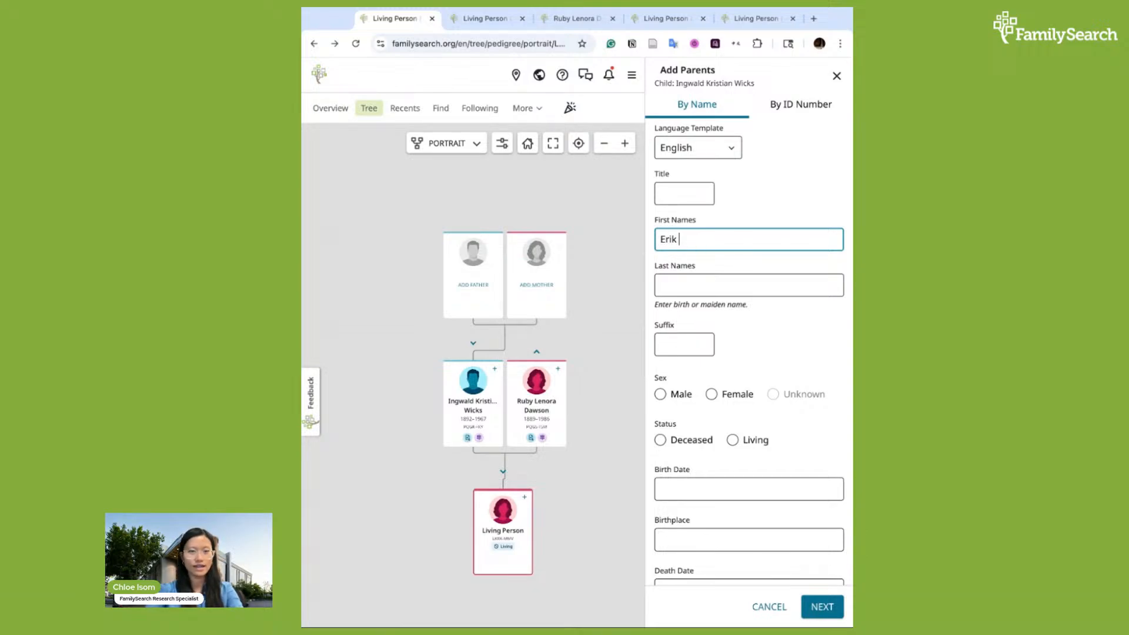
key("Tab")
type("Iverse")
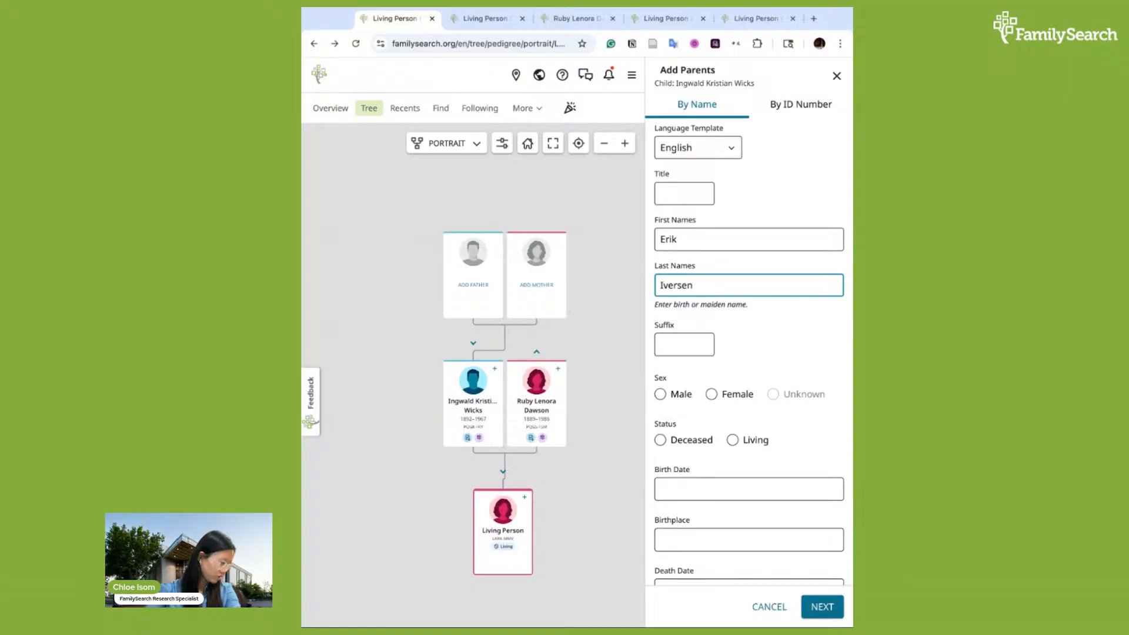
double_click(677, 287)
key("ctrl+x")
left_click(704, 238)
key("ctrl+v")
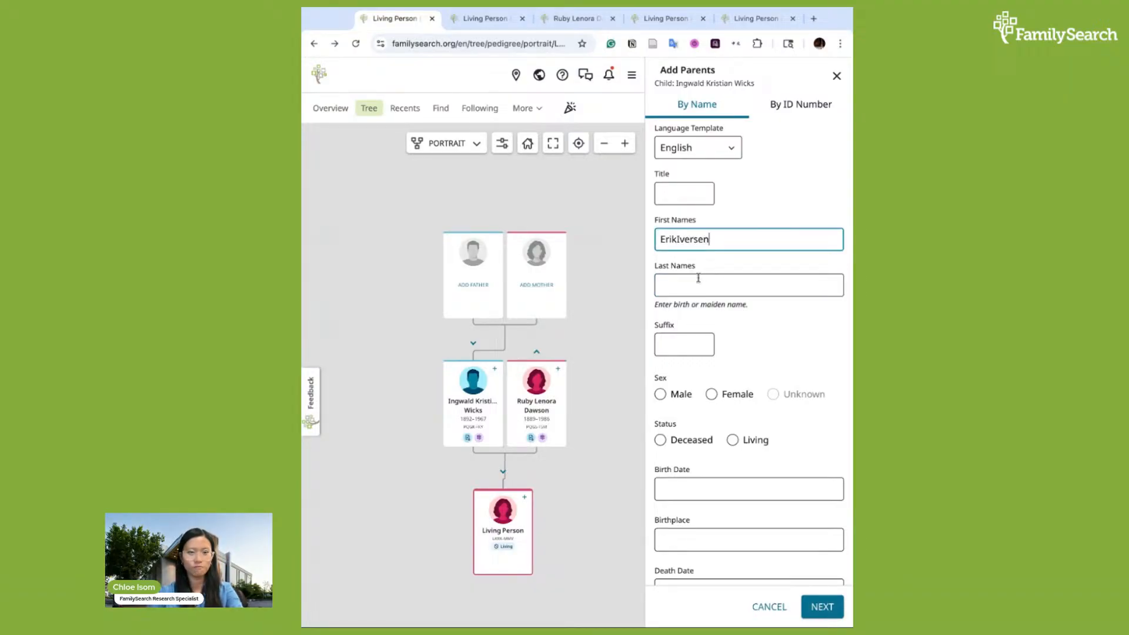
Set the father's last name to Varhaugvik, his sex to Male and his status to Deceased
left_click(677, 241)
left_click(690, 285)
type("Var")
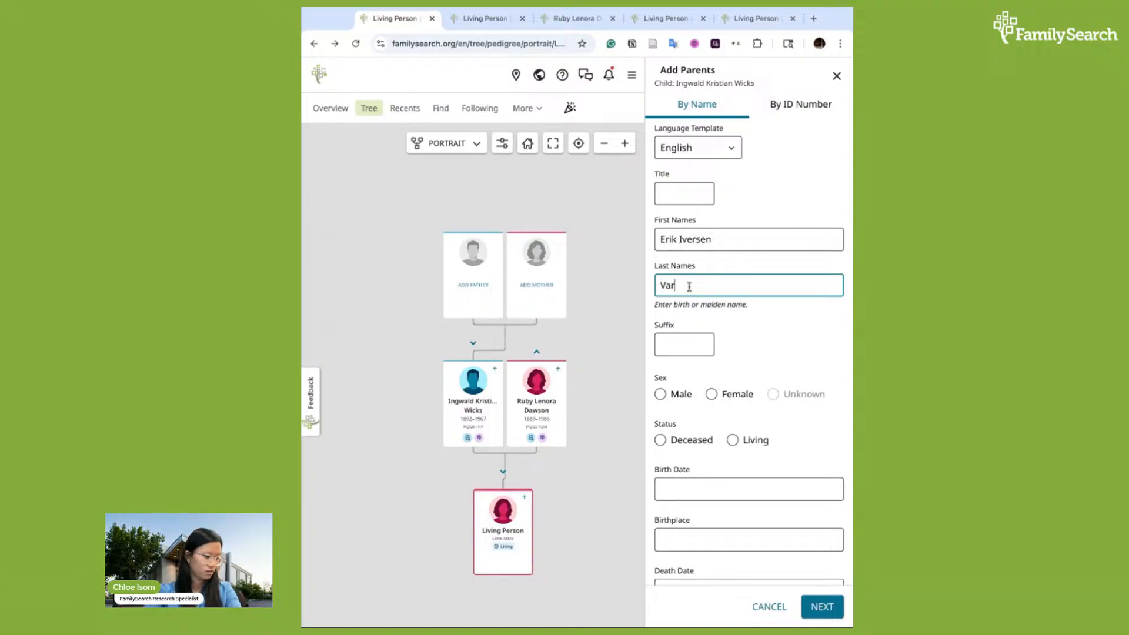
type("haugvik")
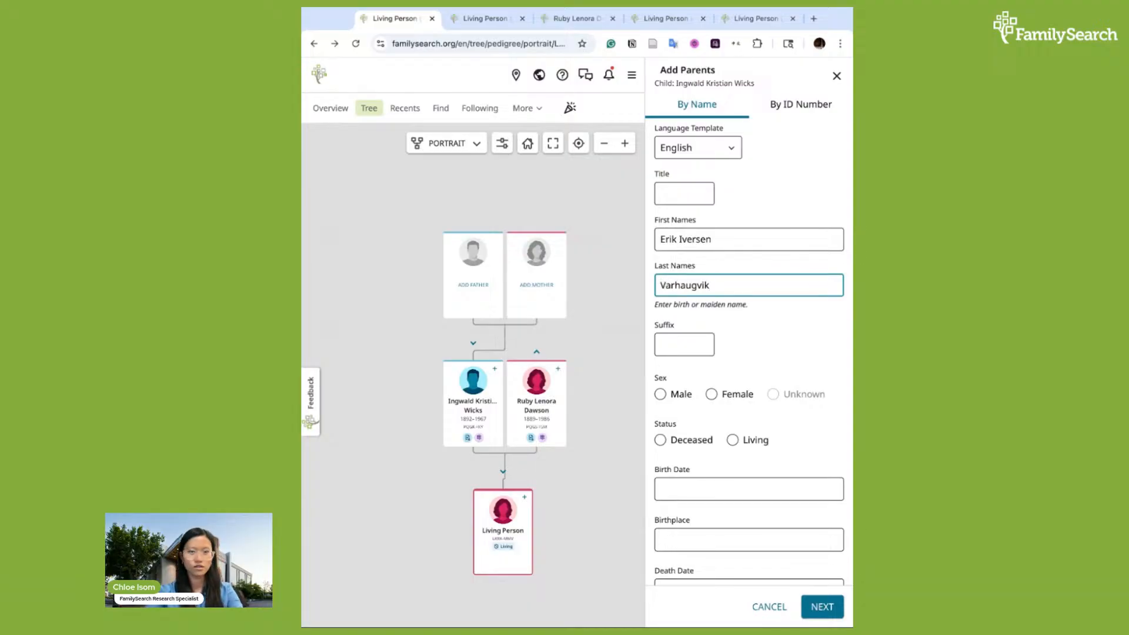
left_click(660, 394)
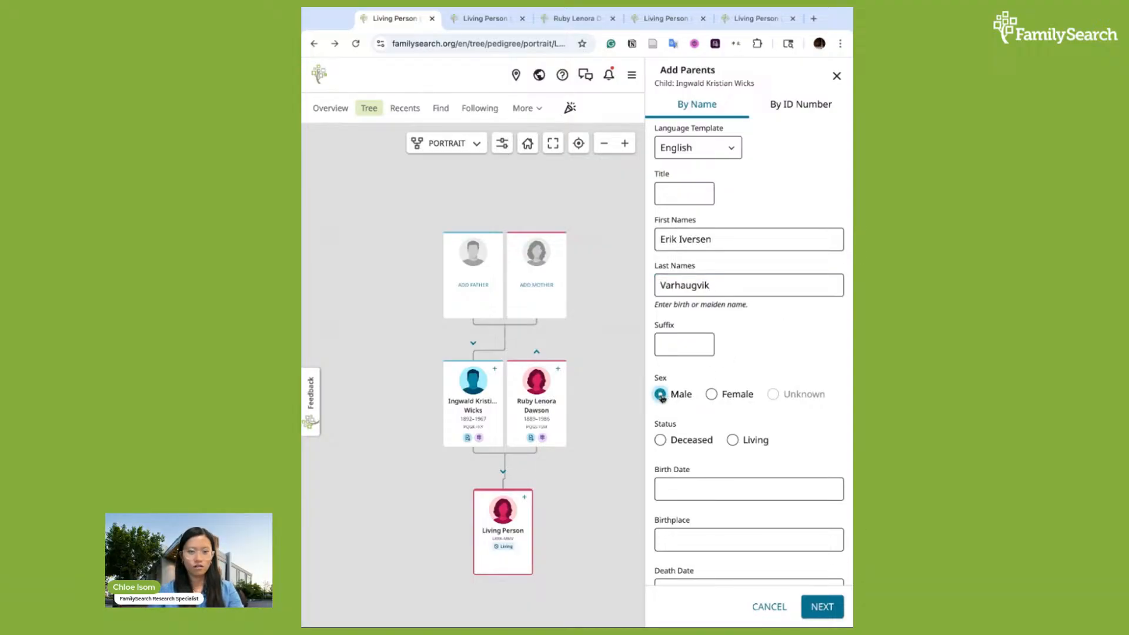
left_click(660, 440)
Enter the father's birth date as 7 September 1853
scroll(715, 471, "down", 1)
left_click(703, 451)
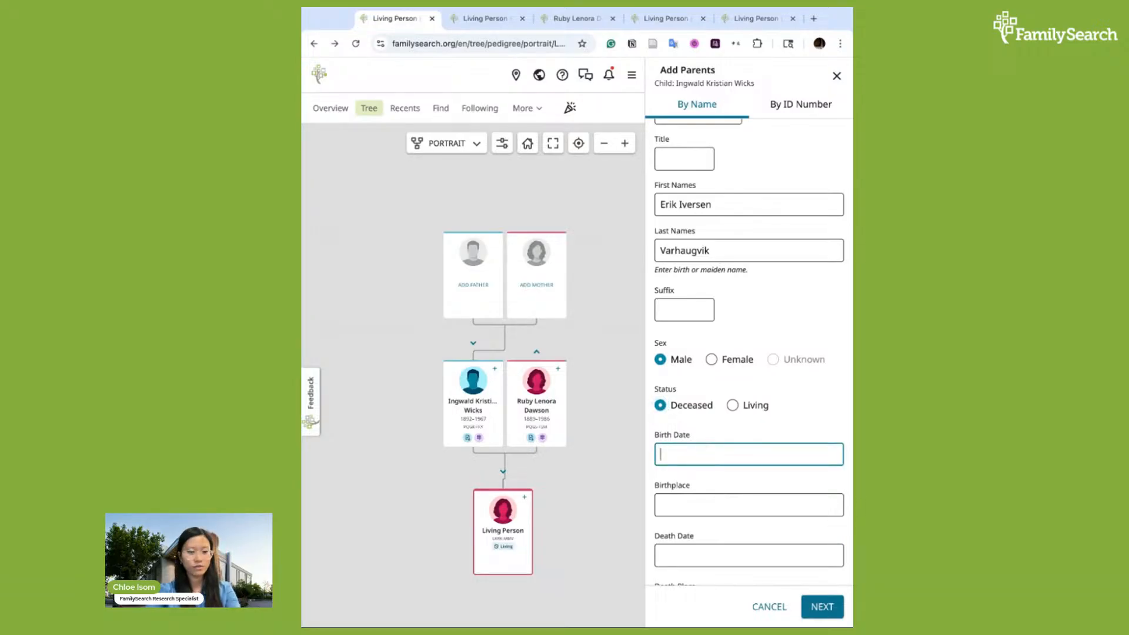
type("7")
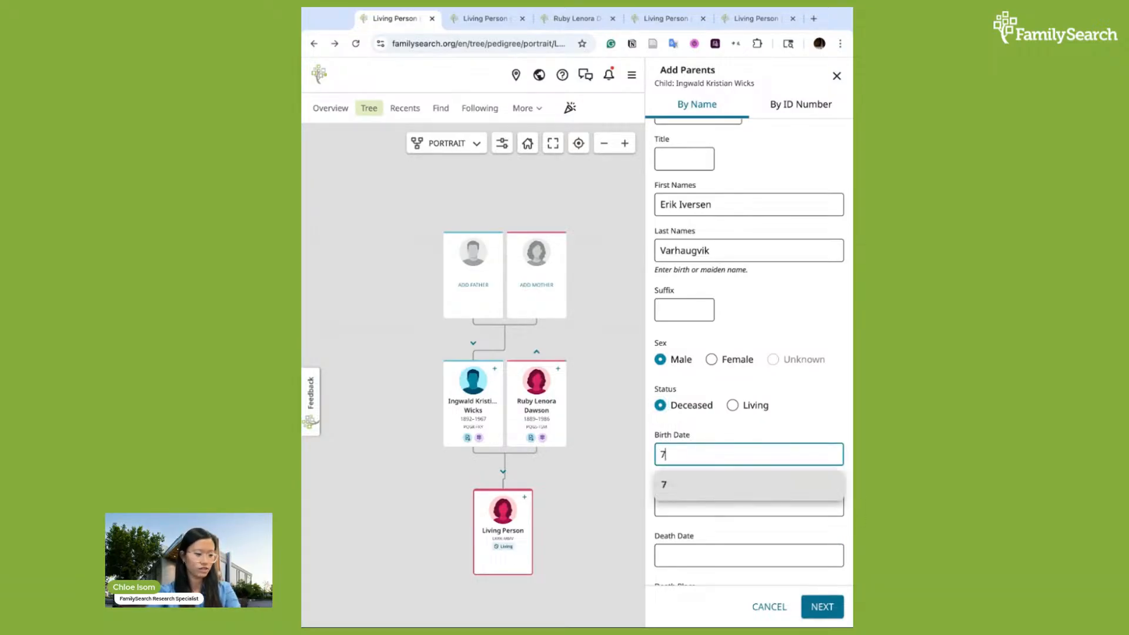
type(" Septe")
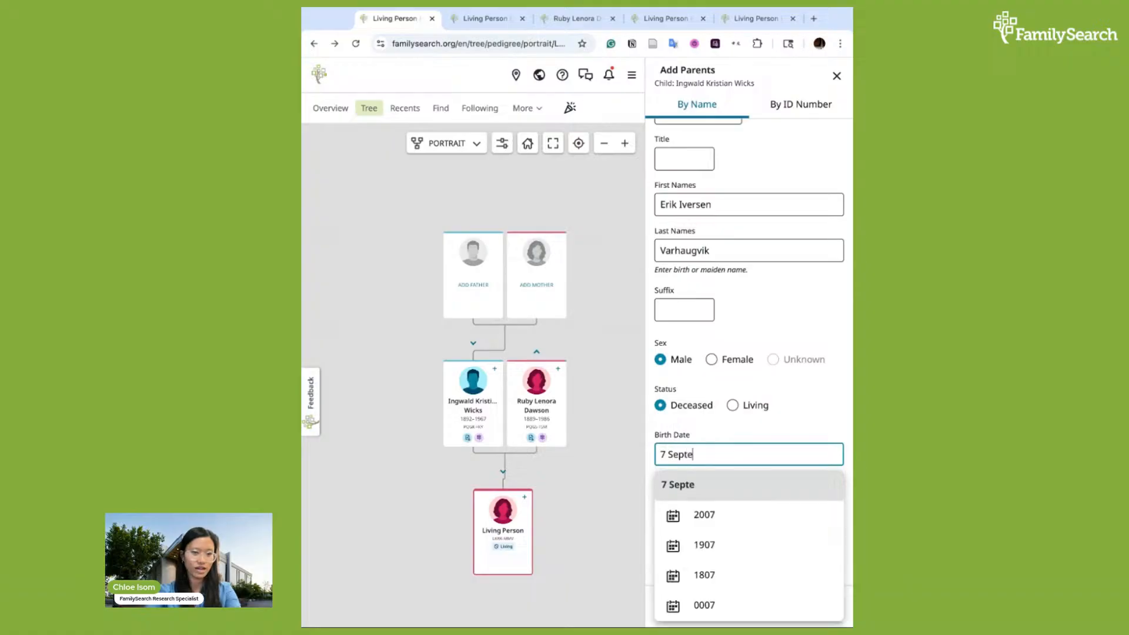
type("mber")
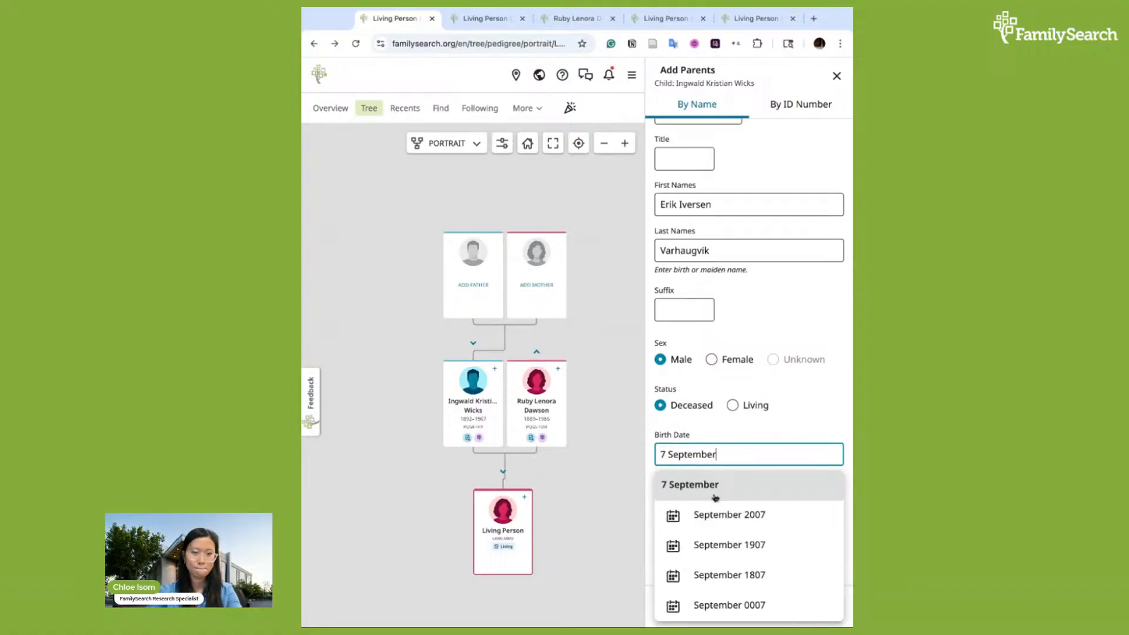
type(" 18")
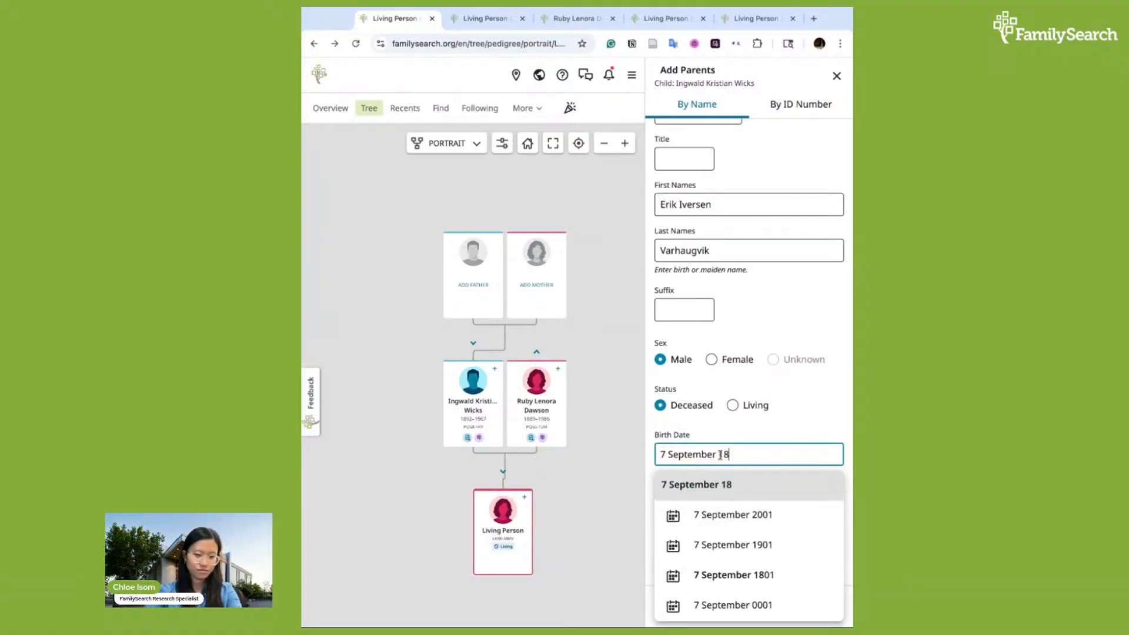
type("53")
key("Return")
left_click(721, 497)
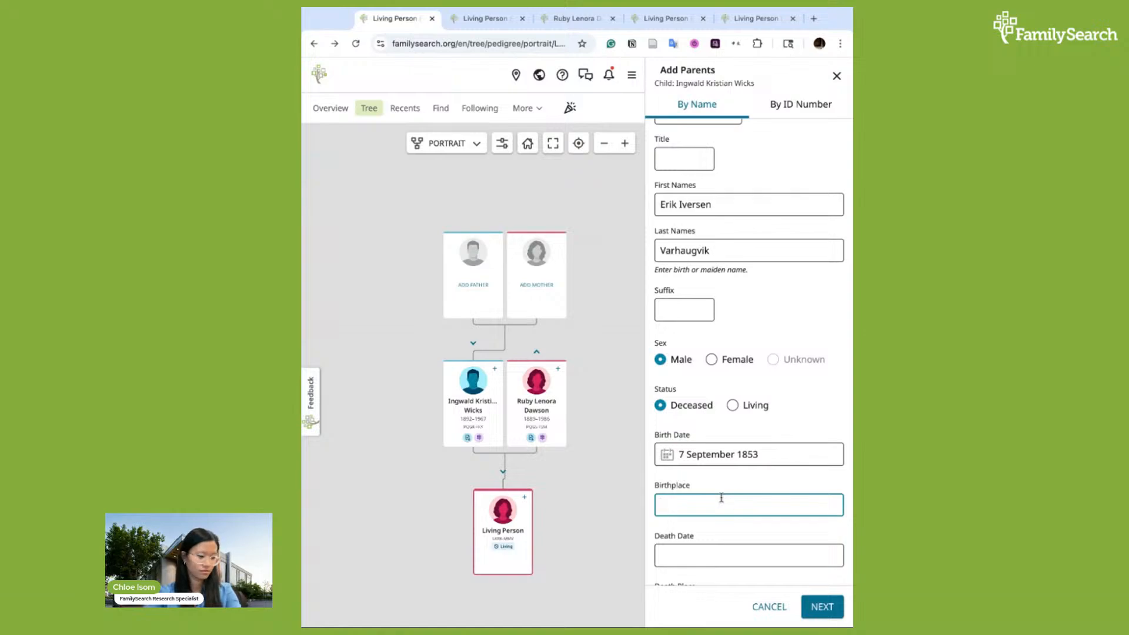
Set the father's birthplace to Aukra, Møre og Romsdal, Norway
type("More")
key("BackSpace")
key("BackSpace")
key("BackSpace")
key("BackSpace")
type("A")
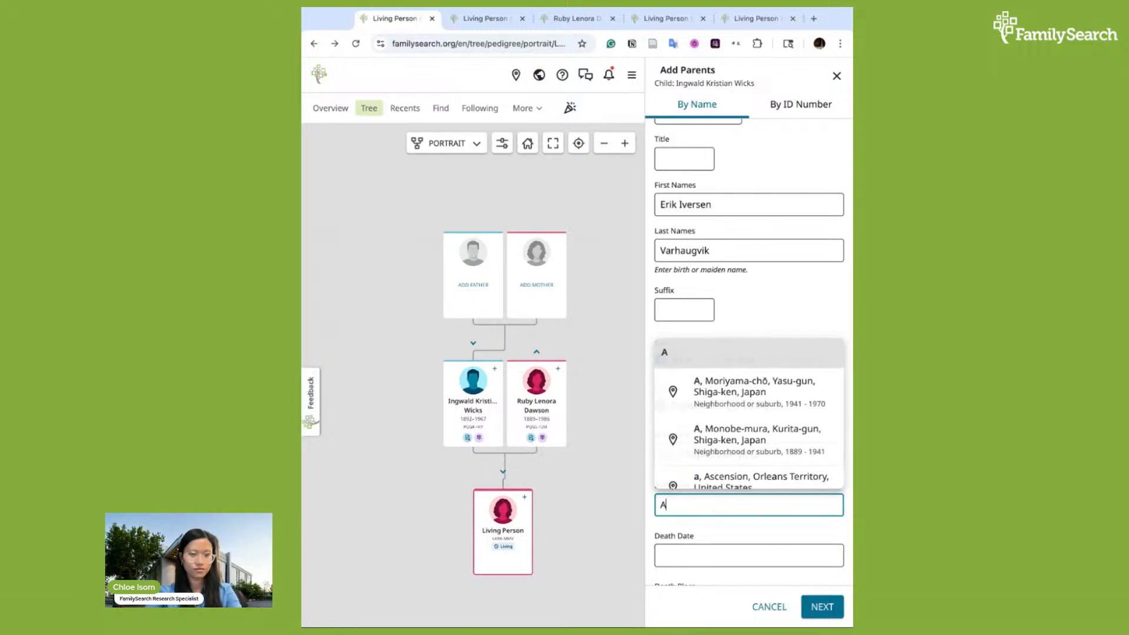
type("ukra")
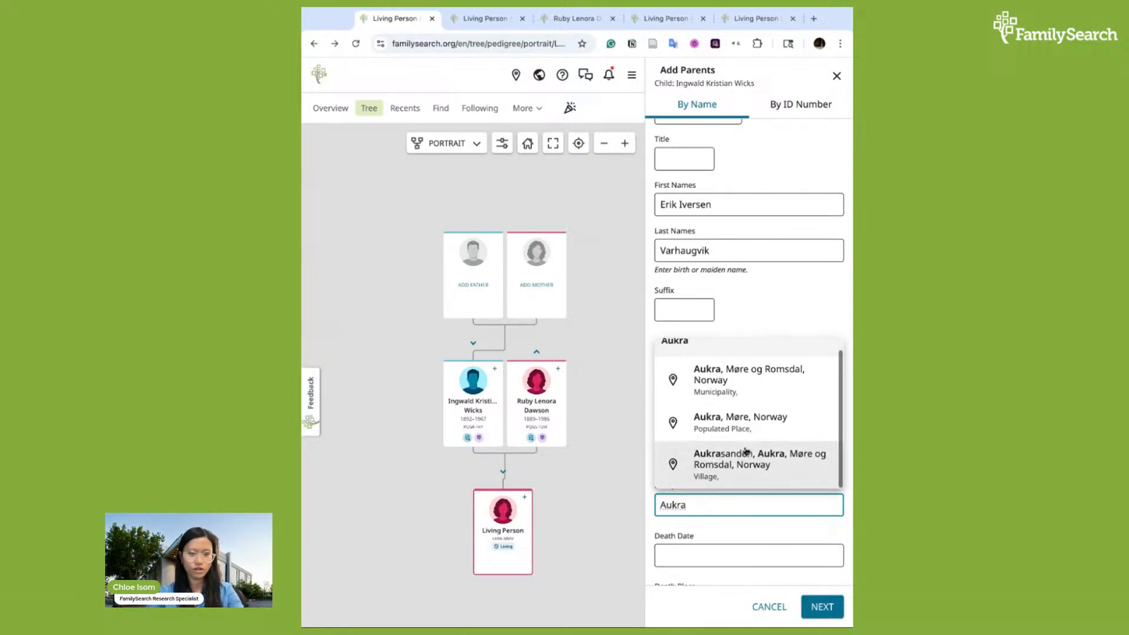
left_click(743, 392)
Enter the father's death date as 26 January 1943
scroll(749, 512, "down", 2)
left_click(726, 492)
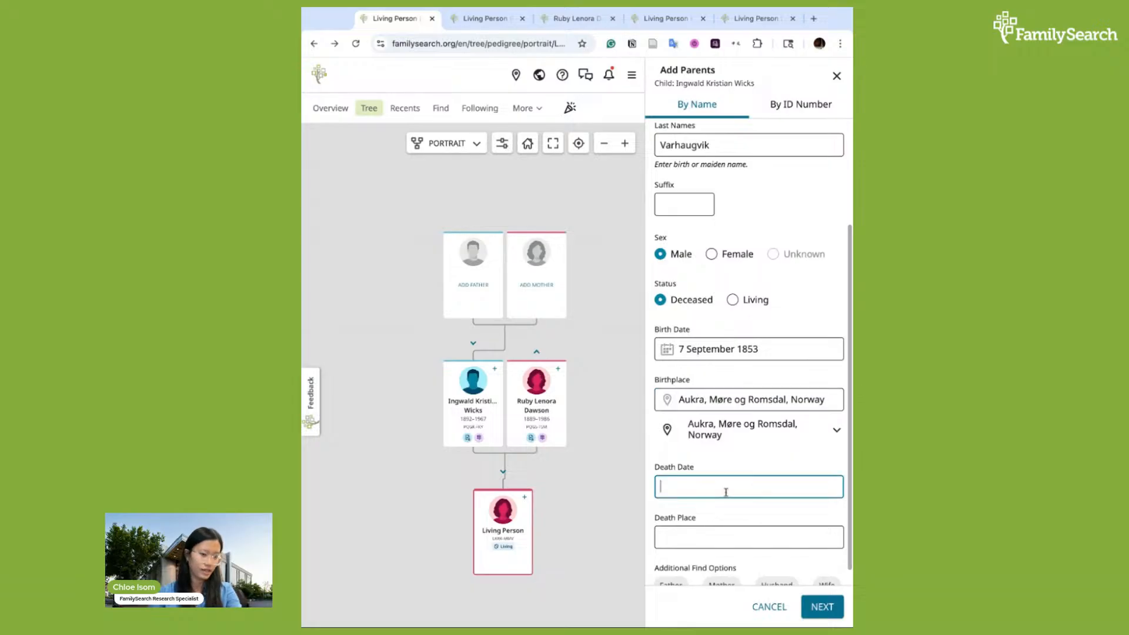
type("26 ")
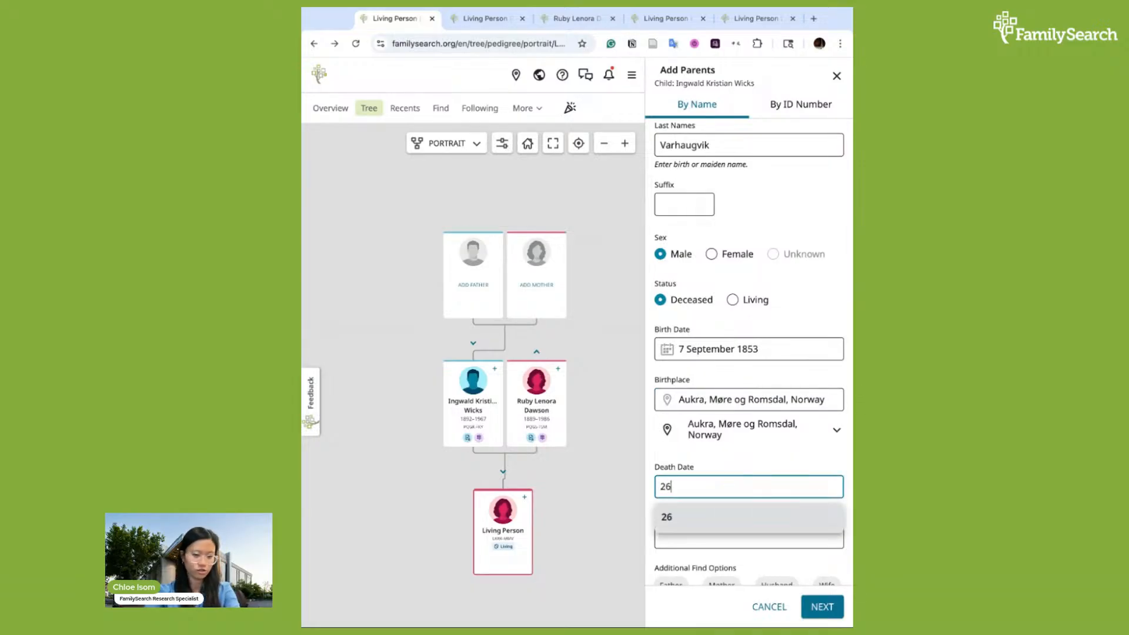
type("January")
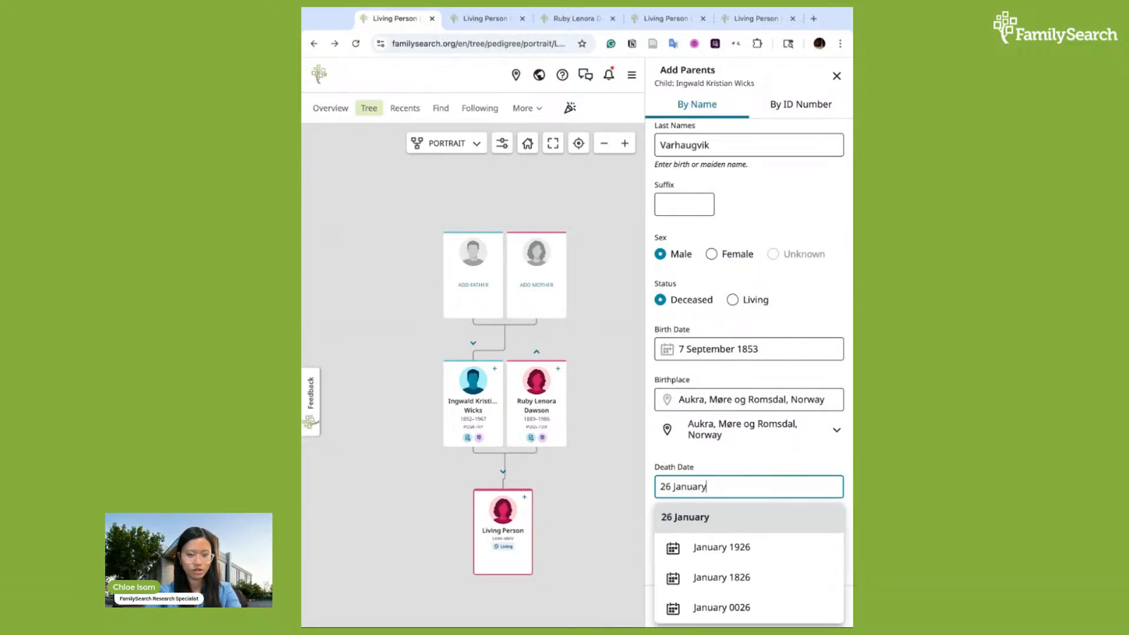
type(" 1943")
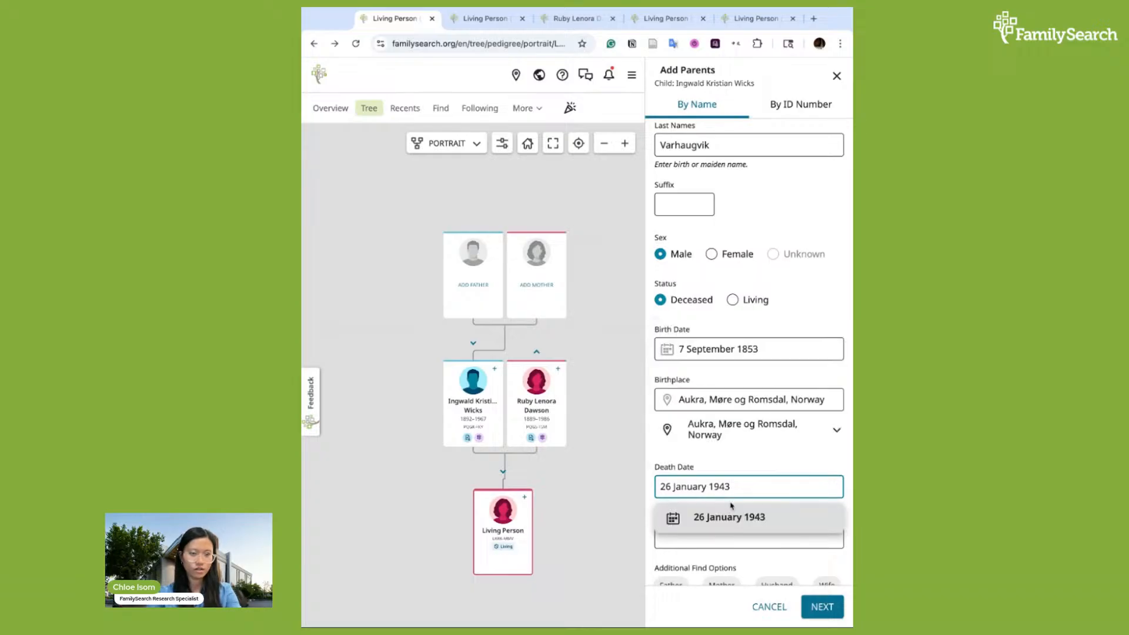
left_click(739, 519)
Set the death place to Møre og Romsdal, Norway, review the form and continue to the match search
left_click(715, 533)
type("M")
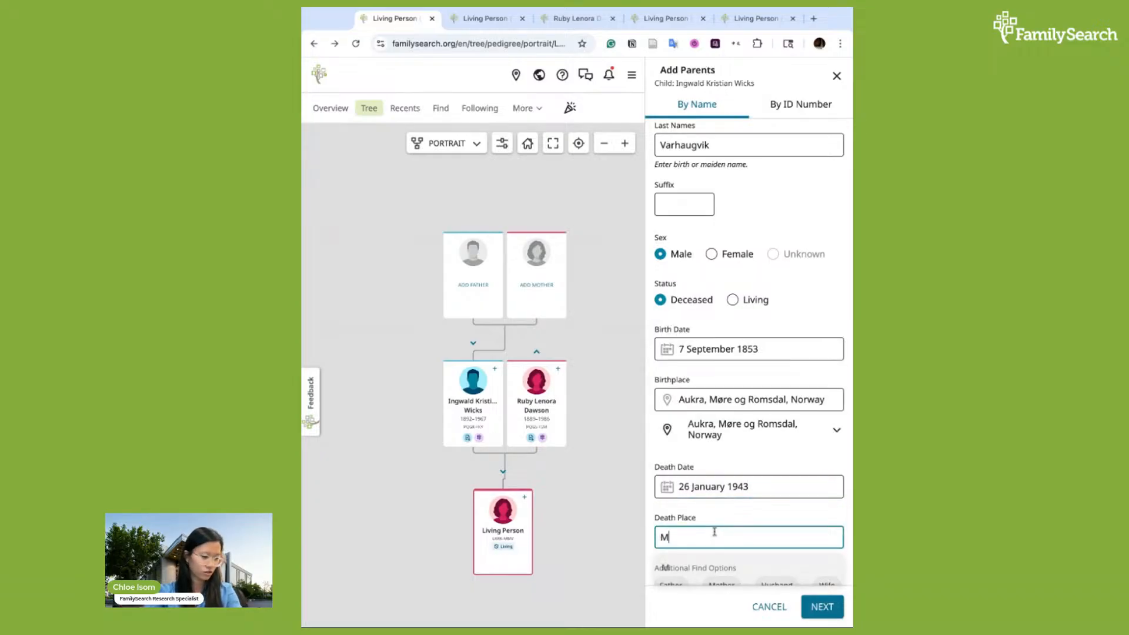
type("ore og")
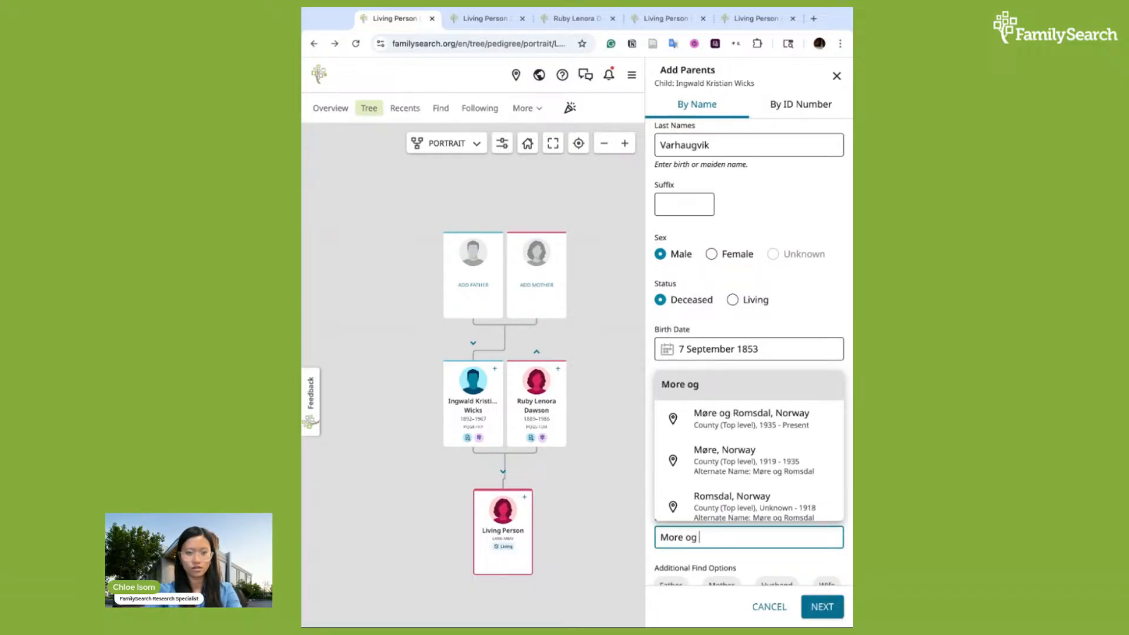
type(" Romsdal")
left_click(760, 427)
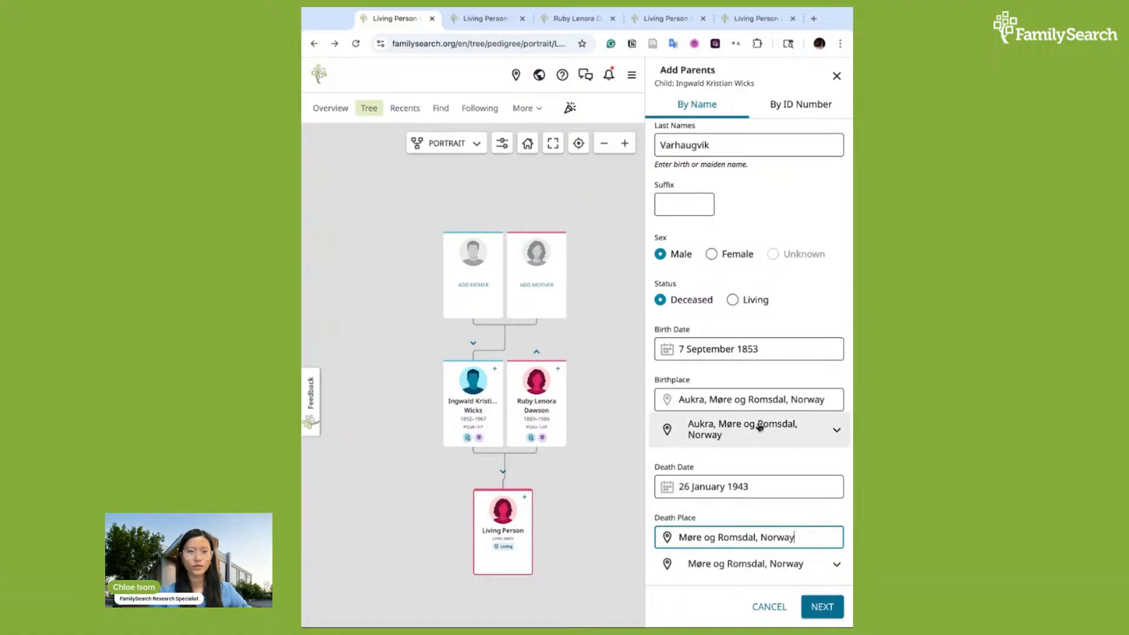
scroll(791, 310, "up", 3)
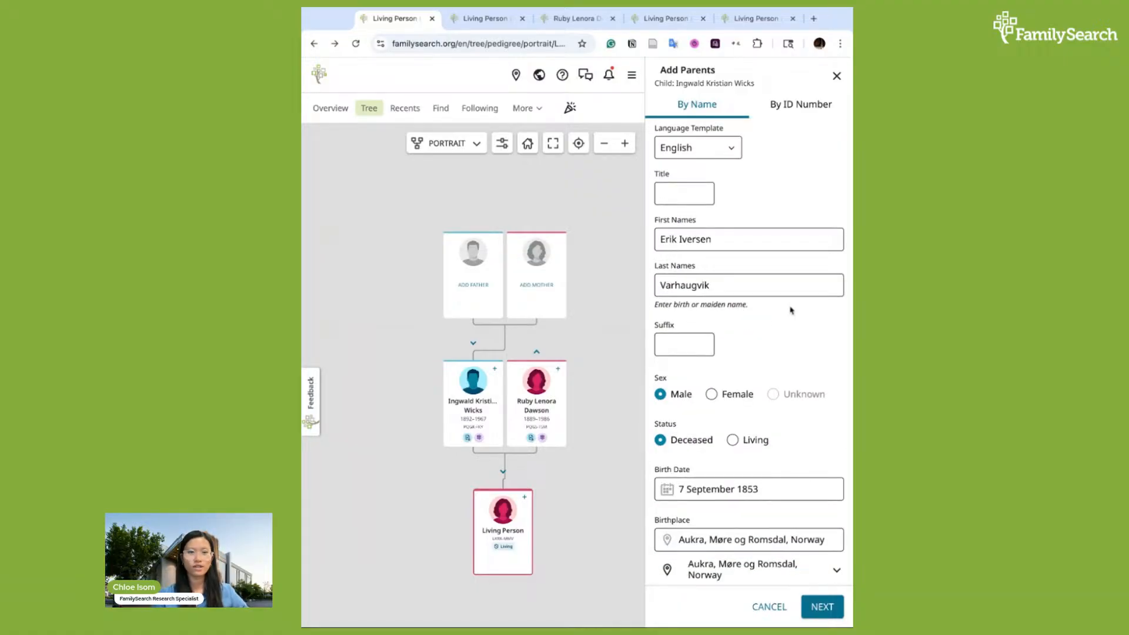
scroll(773, 367, "down", 3)
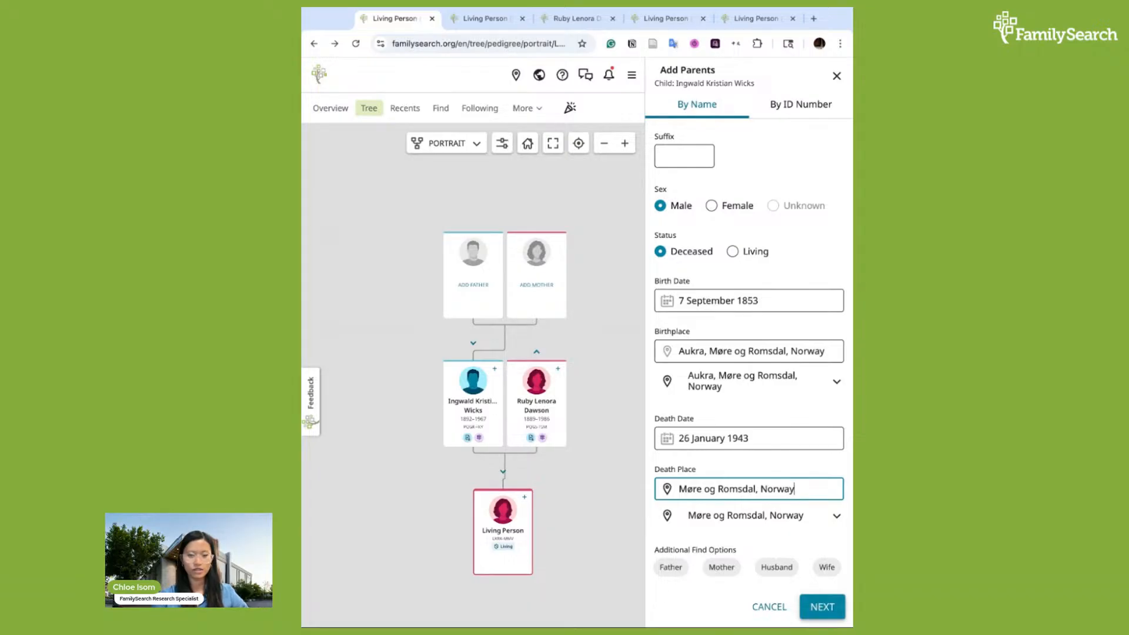
left_click(822, 607)
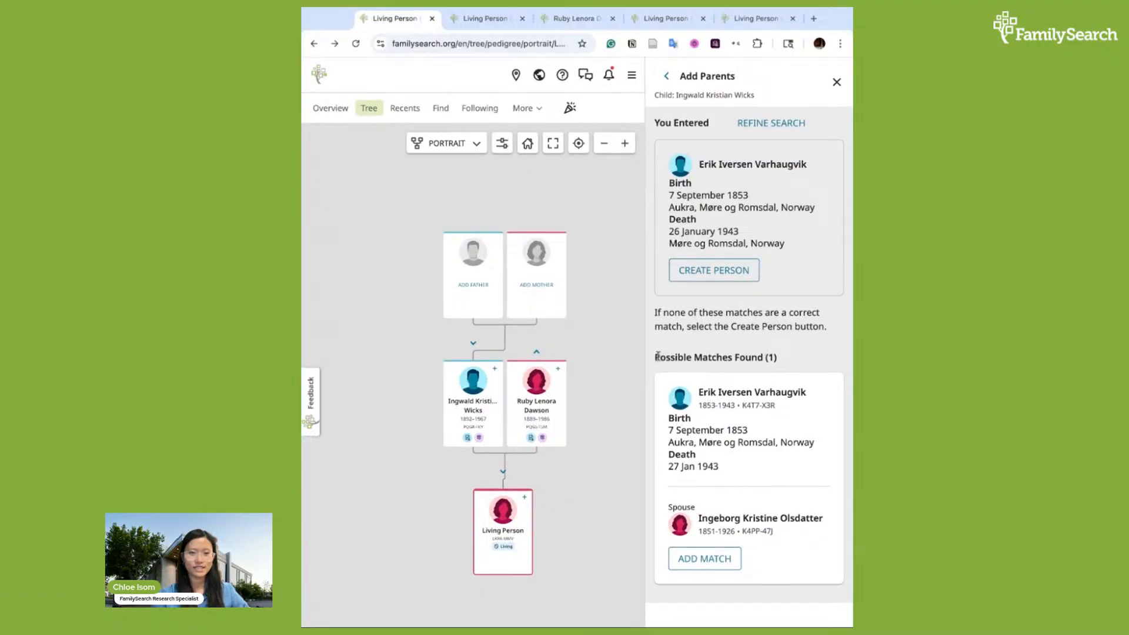
left_click_drag(658, 355, 779, 357)
left_click(778, 357)
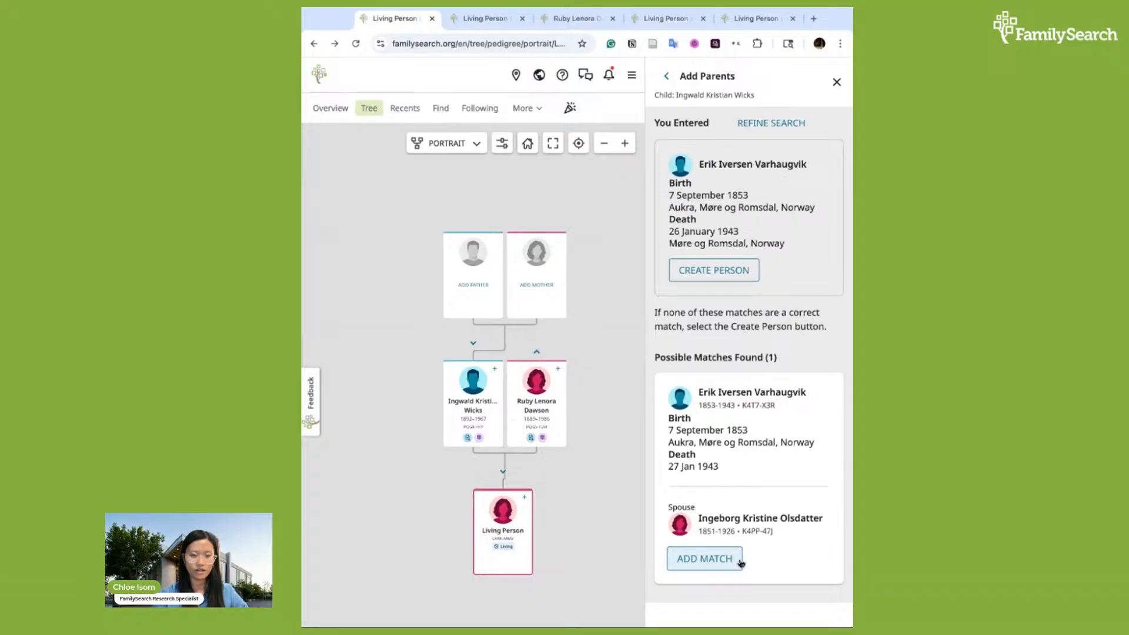
left_click(708, 563)
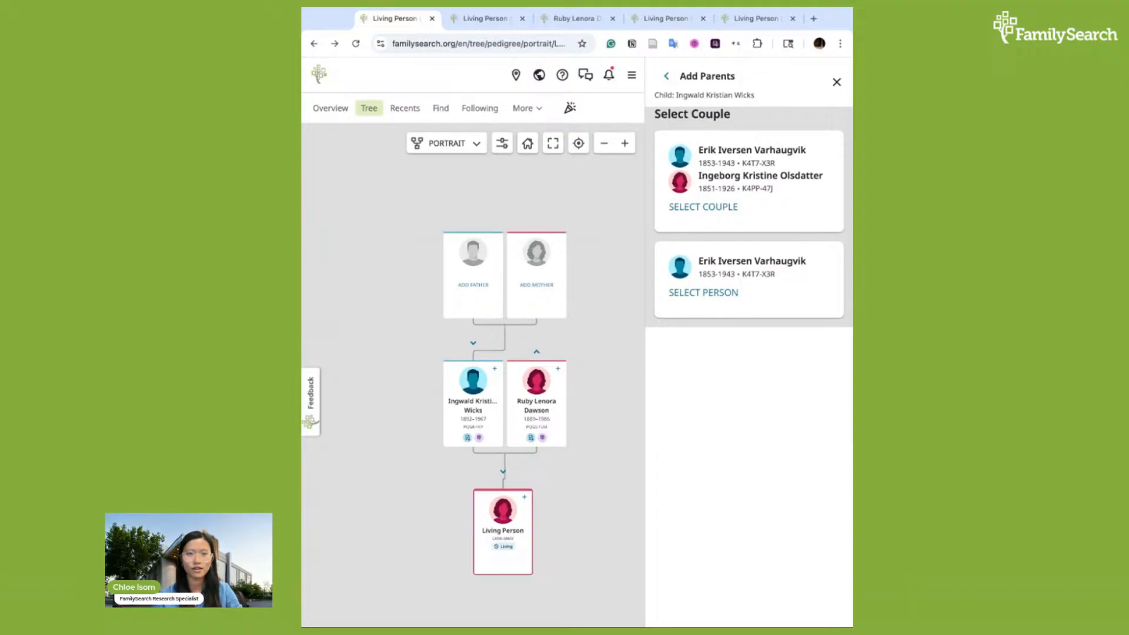
left_click(703, 207)
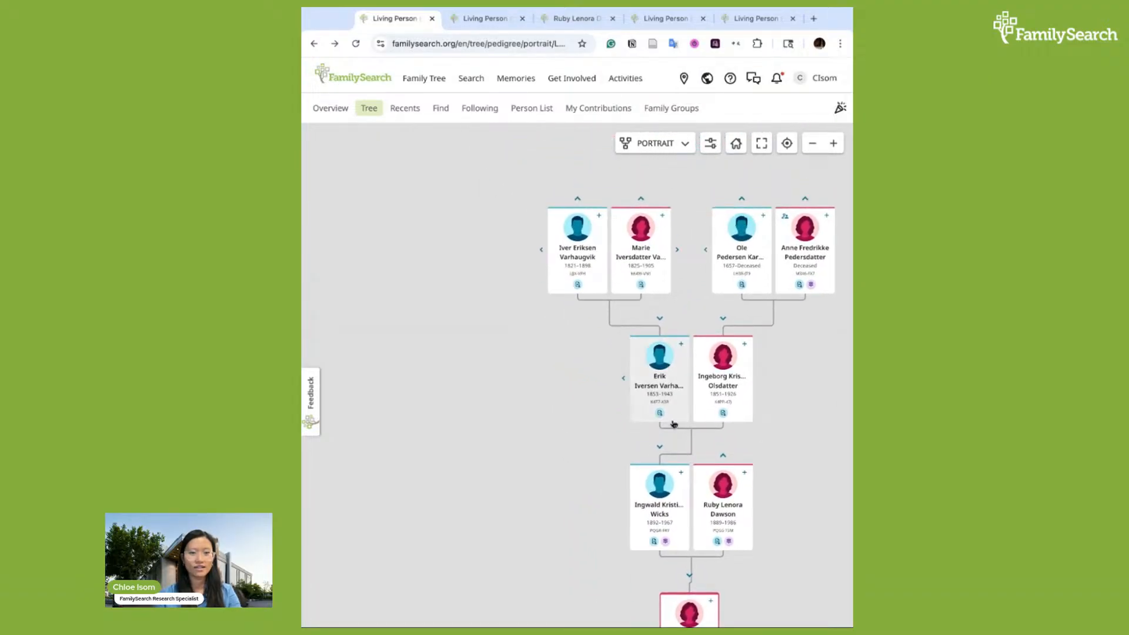
left_click(625, 381)
left_click(625, 380)
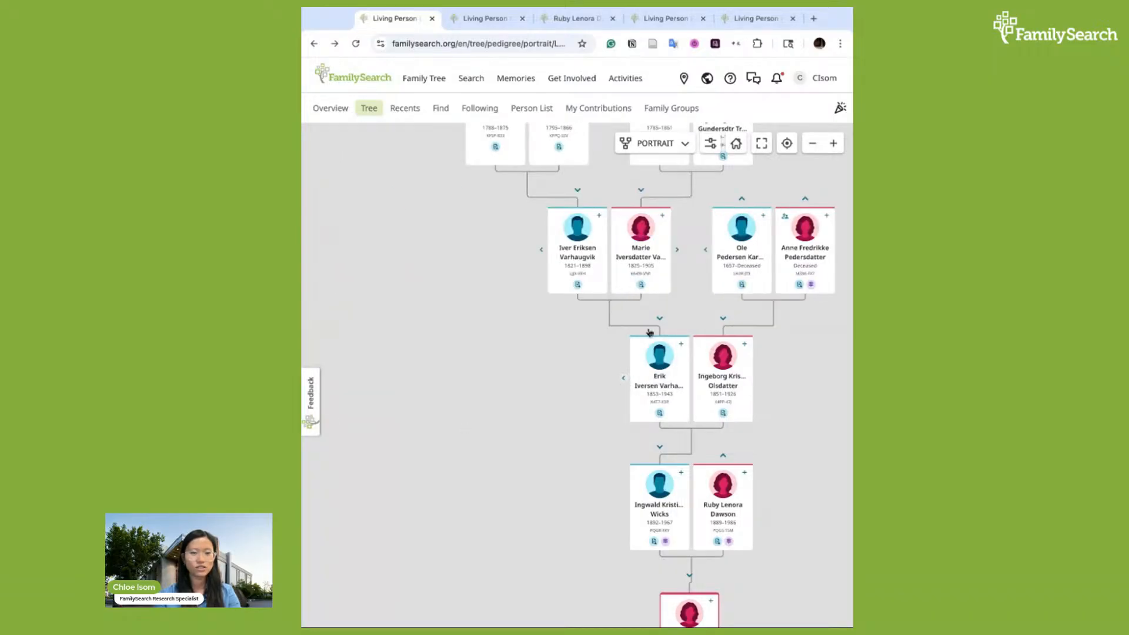
scroll(671, 318, "up", 1)
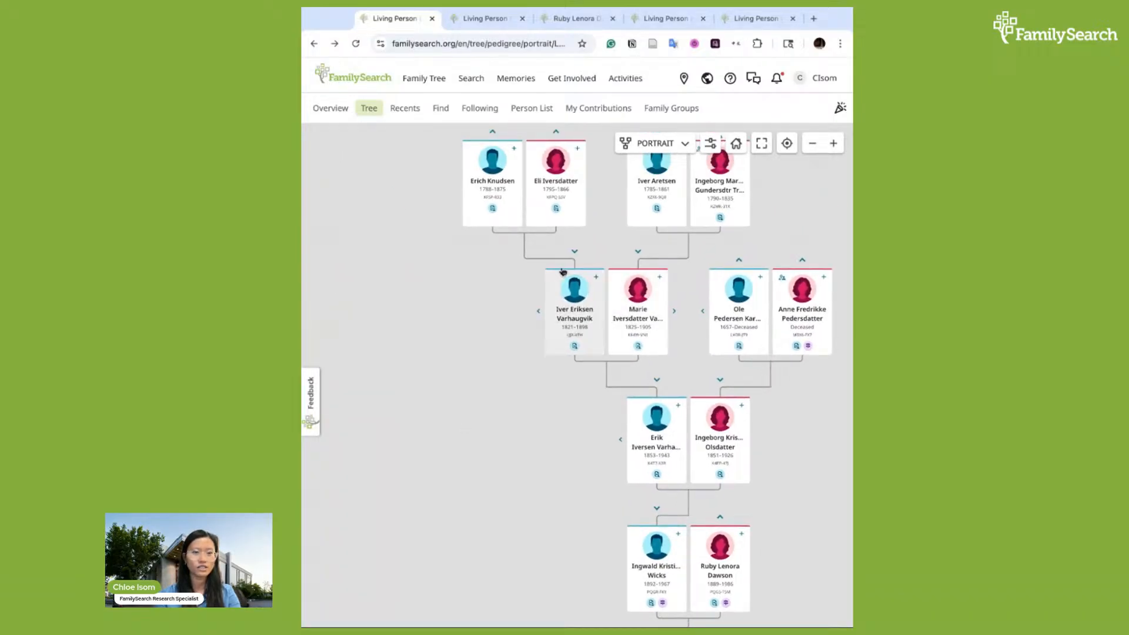
scroll(456, 263, "up", 1)
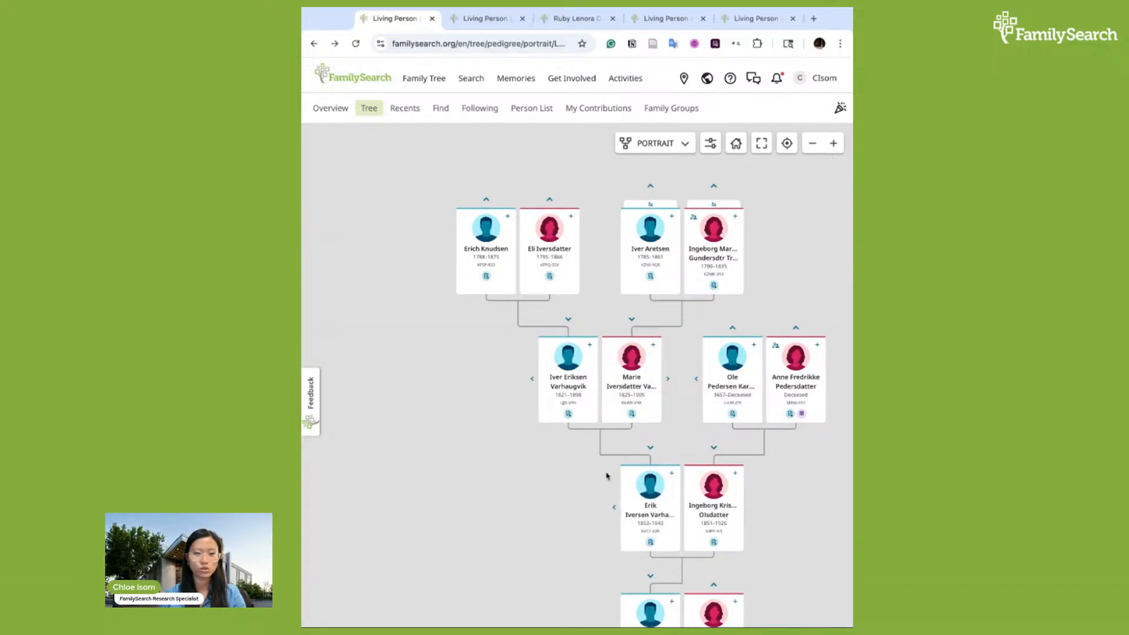
scroll(607, 476, "down", 2)
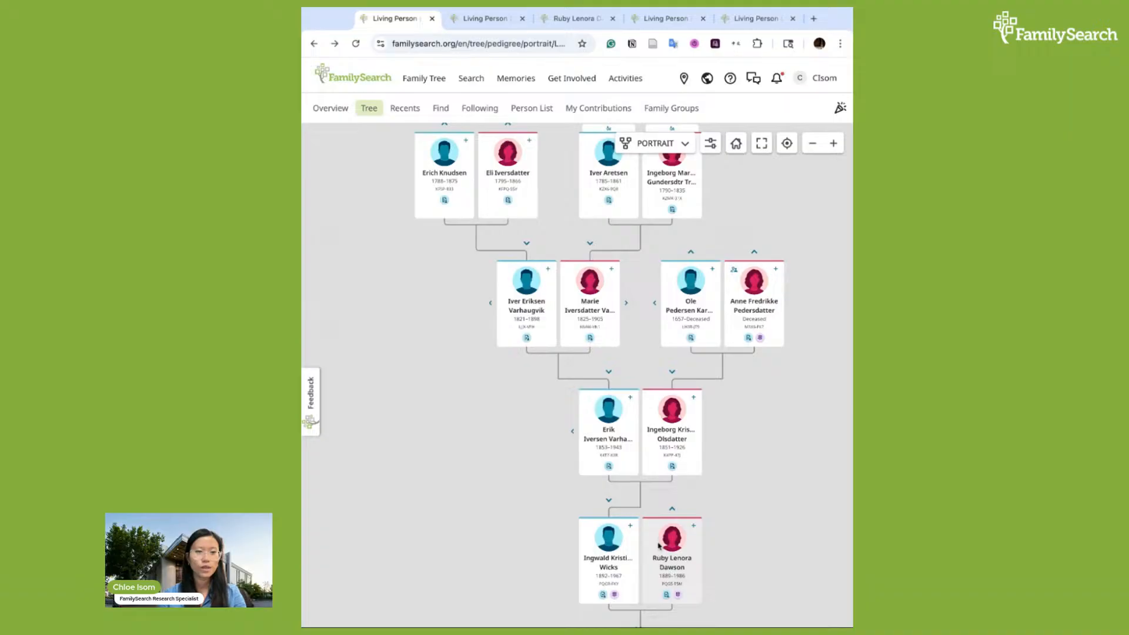
scroll(518, 370, "up", 2)
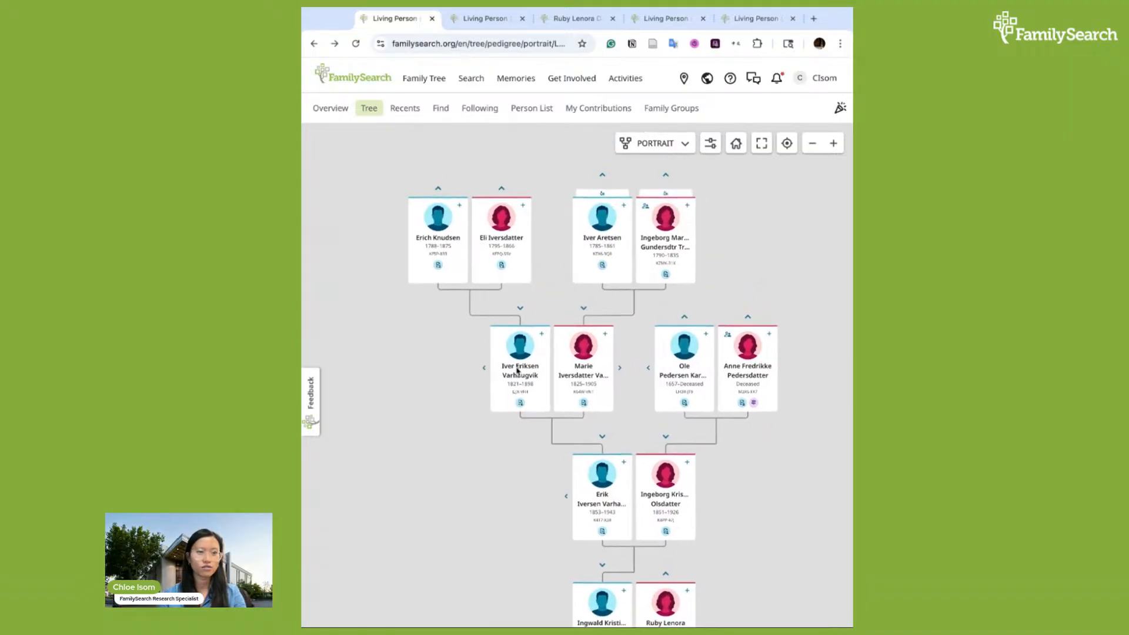
left_click(520, 371)
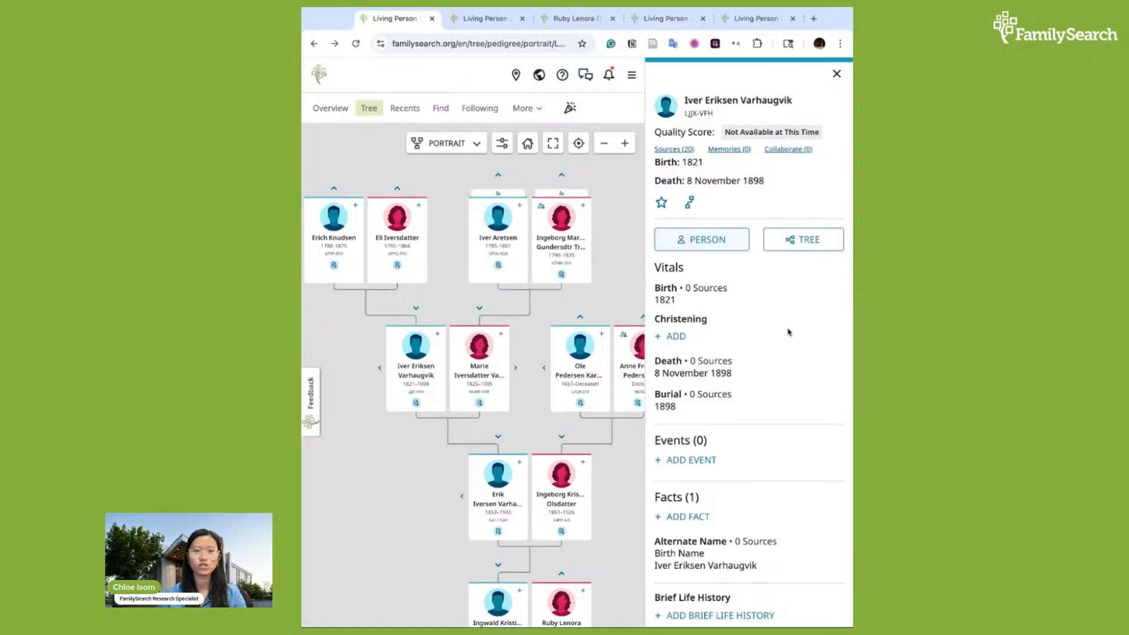
scroll(789, 333, "down", 1)
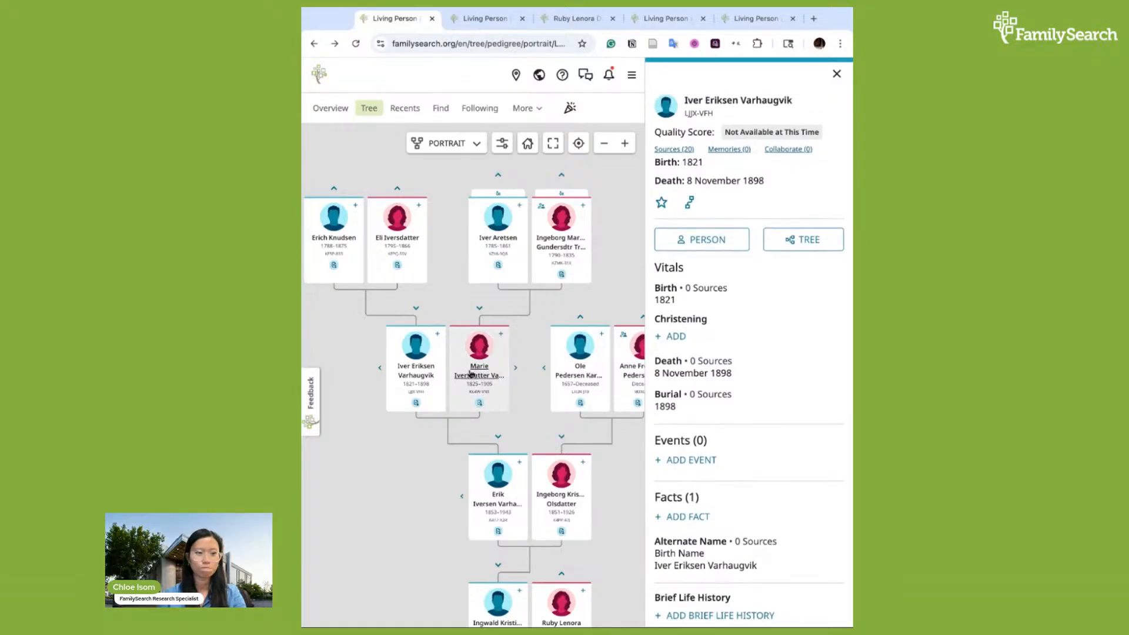
scroll(518, 371, "down", 2)
left_click(518, 375)
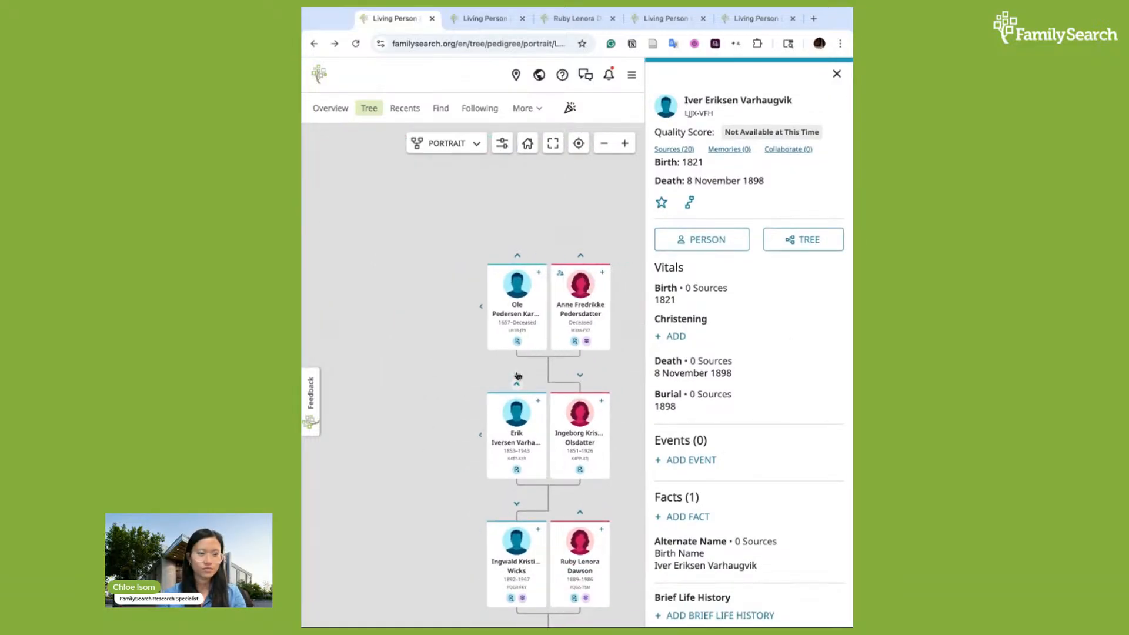
scroll(457, 396, "down", 1)
left_click(836, 74)
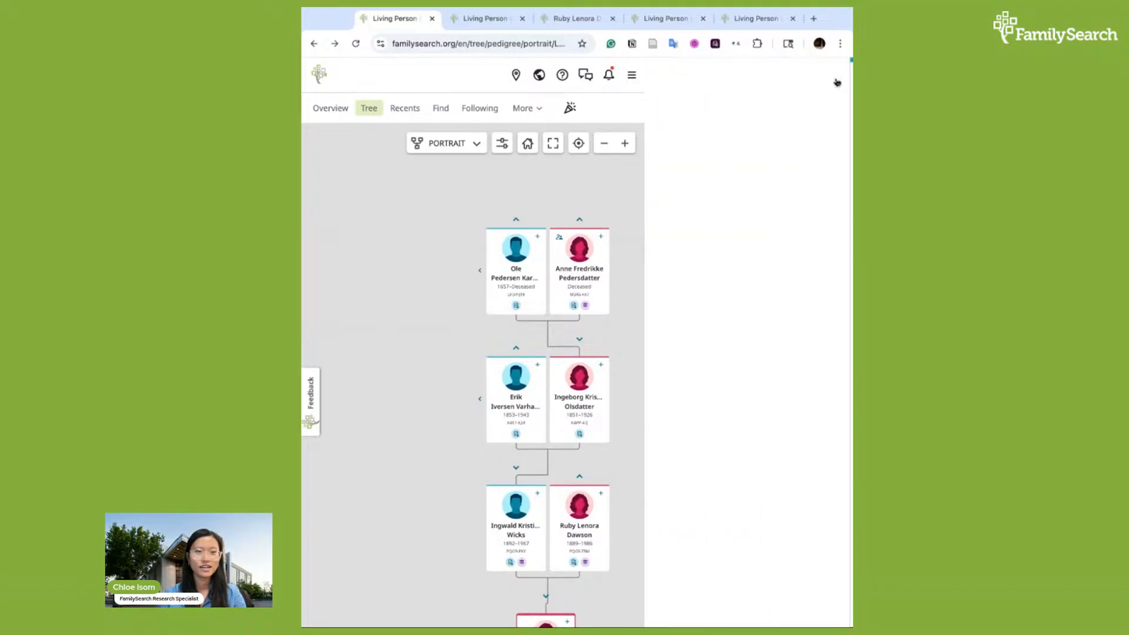